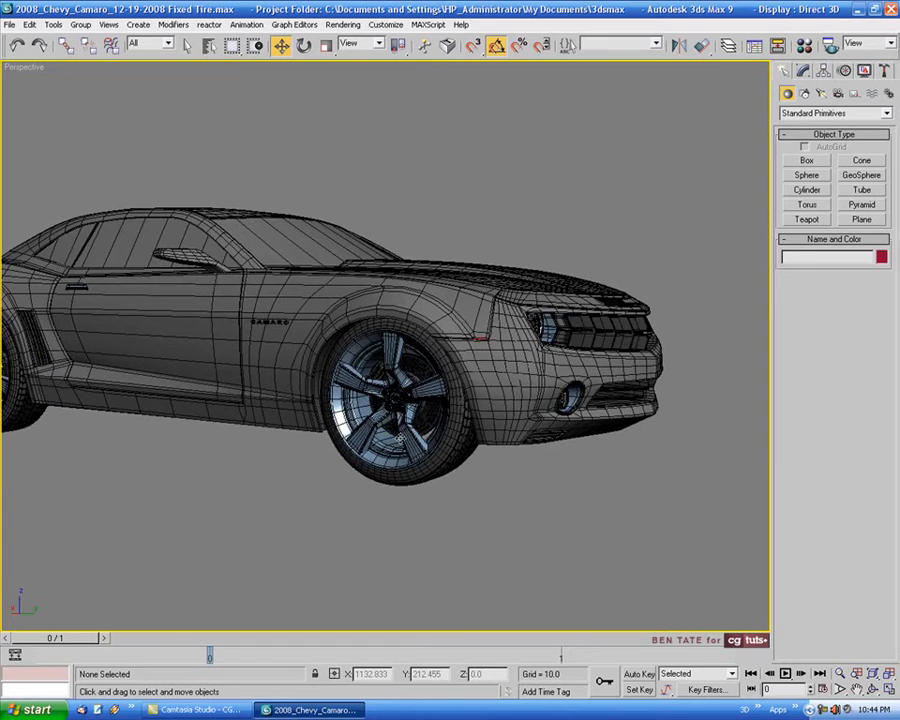
- Hide everything in the scene except the front wheel's Rim 02 group
{"action": "left_click", "coordinate": [446, 464]}
{"action": "key", "text": "z"}
{"action": "middle_click_drag", "start_coordinate": [495, 497], "coordinate": [504, 503], "text": "alt"}
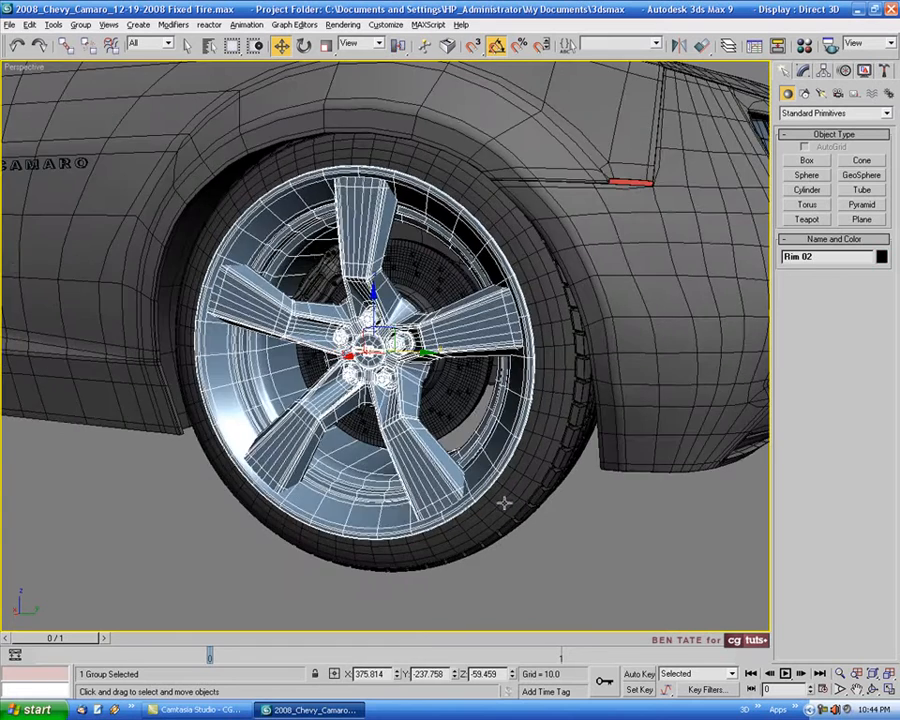
{"action": "left_click", "coordinate": [577, 532]}
{"action": "middle_click_drag", "start_coordinate": [472, 456], "coordinate": [535, 309], "text": "alt"}
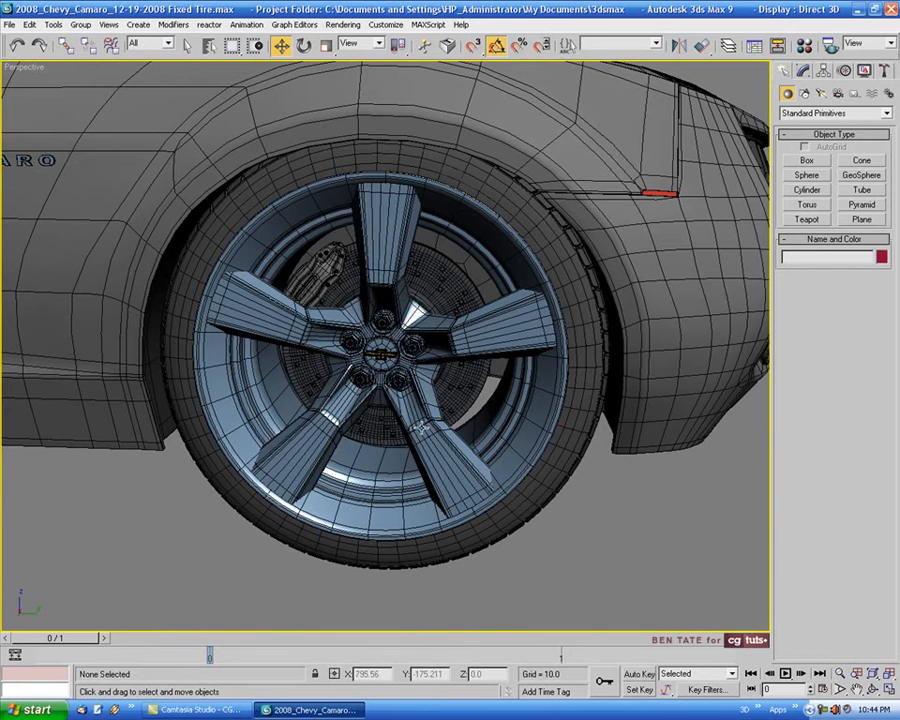
{"action": "middle_click_drag", "start_coordinate": [426, 459], "coordinate": [409, 391], "text": "alt"}
{"action": "scroll", "coordinate": [401, 453], "scroll_direction": "up", "scroll_amount": 3}
{"action": "left_click", "coordinate": [408, 391]}
{"action": "right_click", "coordinate": [407, 390]}
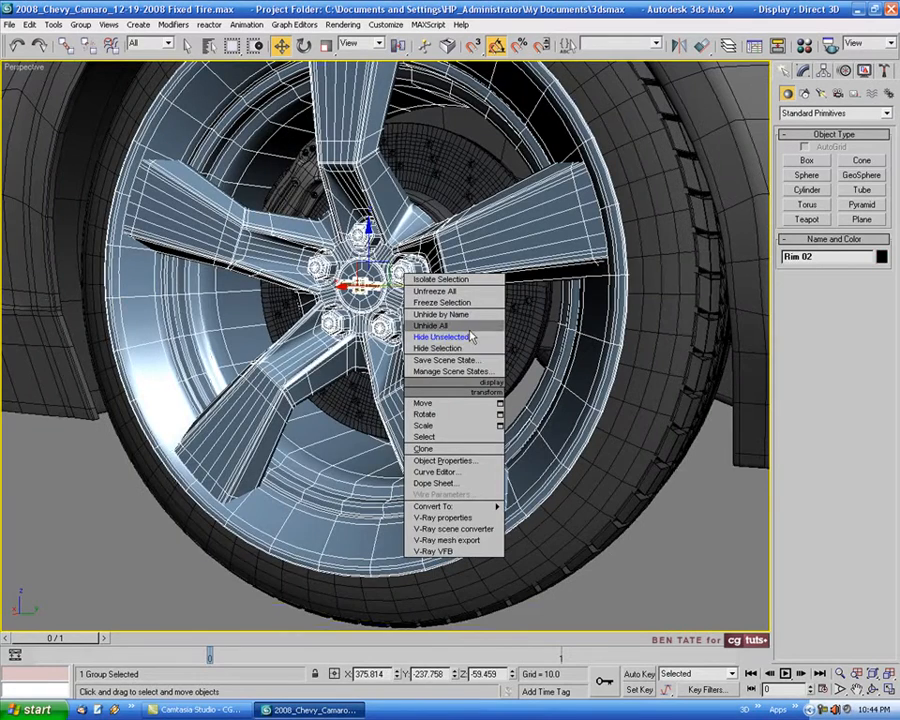
{"action": "left_click", "coordinate": [474, 336]}
{"action": "left_click", "coordinate": [604, 505]}
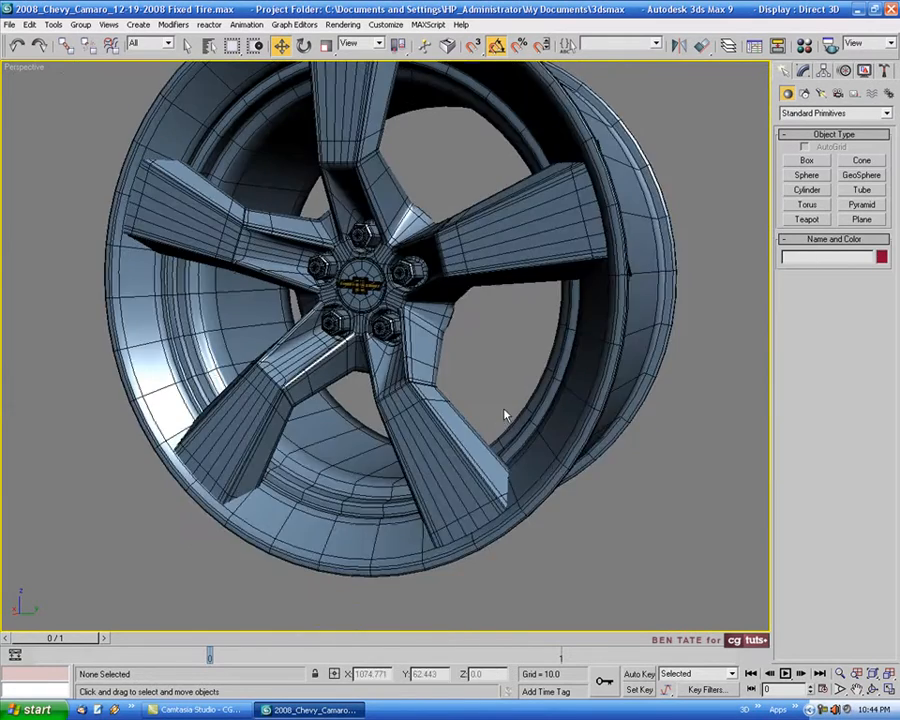
- Examine the isolated rim's spokes, lug nuts and inner barrel from several angles
{"action": "middle_click_drag", "start_coordinate": [503, 410], "coordinate": [482, 415], "text": "alt"}
{"action": "scroll", "coordinate": [532, 436], "scroll_direction": "down", "scroll_amount": 5}
{"action": "scroll", "coordinate": [519, 433], "scroll_direction": "up", "scroll_amount": 2}
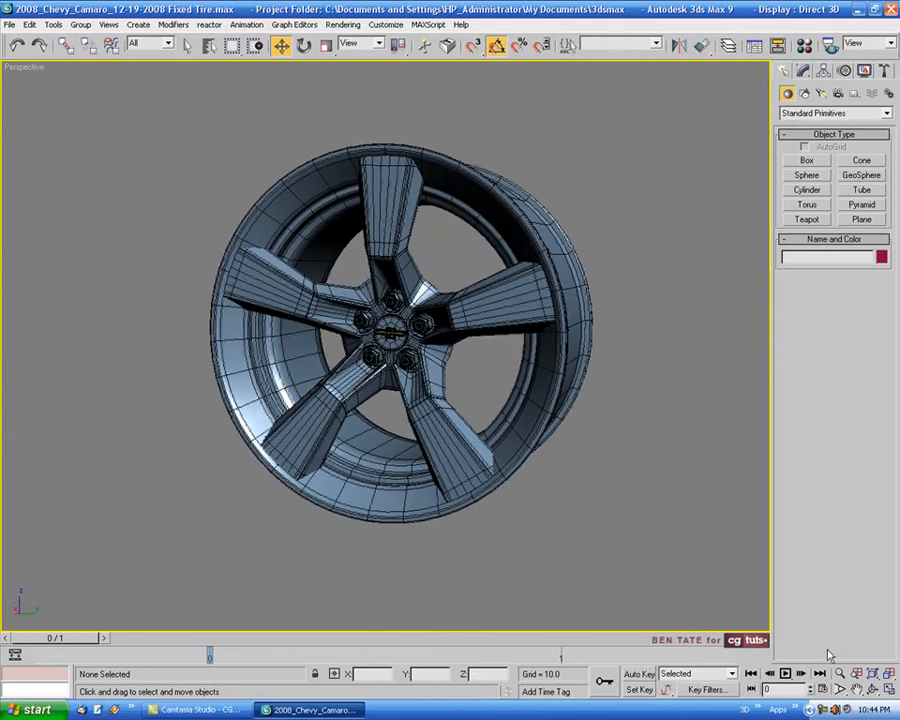
{"action": "left_click", "coordinate": [843, 675]}
{"action": "left_click_drag", "start_coordinate": [440, 345], "coordinate": [443, 260]}
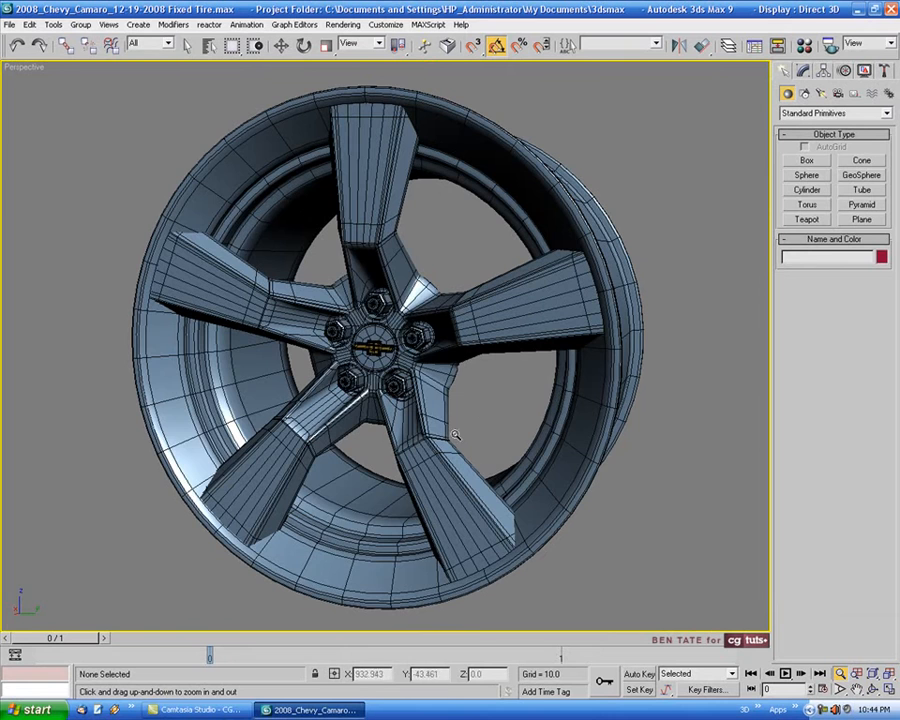
{"action": "middle_click_drag", "start_coordinate": [543, 438], "coordinate": [510, 413], "text": "alt"}
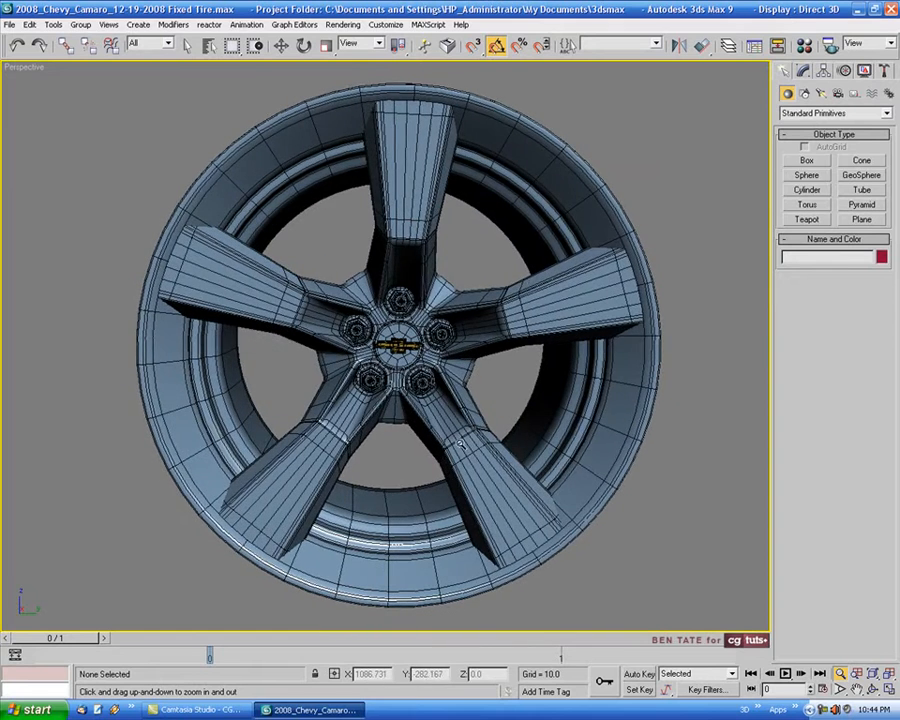
{"action": "middle_click_drag", "start_coordinate": [491, 440], "coordinate": [493, 383], "text": "alt"}
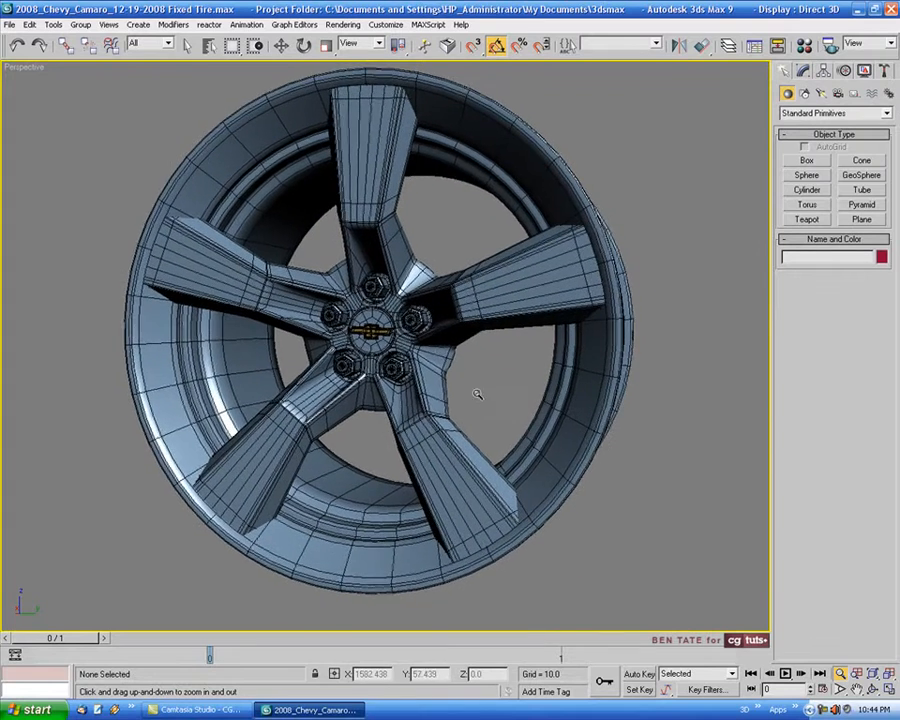
{"action": "left_click_drag", "start_coordinate": [479, 387], "coordinate": [480, 394]}
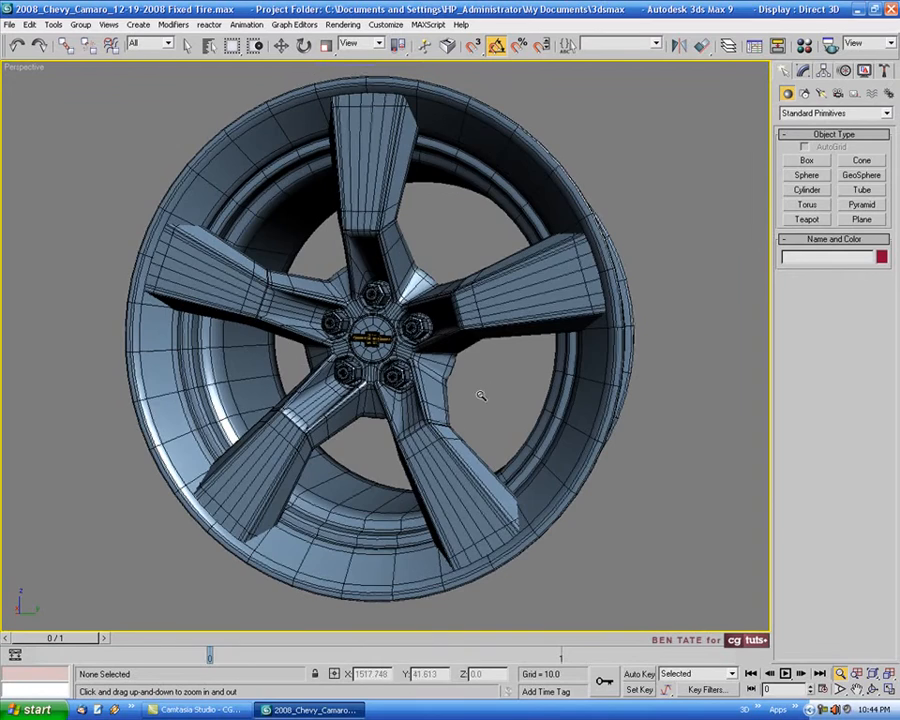
{"action": "mouse_move", "coordinate": [484, 396]}
{"action": "middle_mouse_down", "text": "alt"}
{"action": "mouse_move", "coordinate": [452, 396]}
{"action": "mouse_move", "coordinate": [570, 400]}
{"action": "mouse_move", "coordinate": [476, 394]}
{"action": "middle_mouse_up", "text": "alt"}
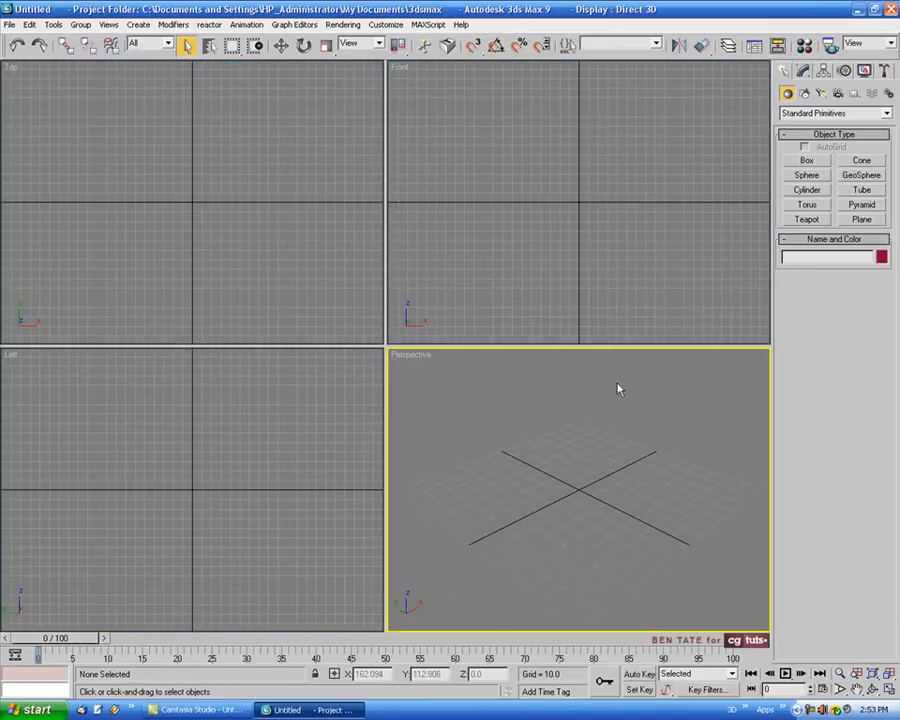
- Create a plane about 282 by 316 units in the maximized Front view, with one length and one width segment
{"action": "left_click", "coordinate": [693, 327]}
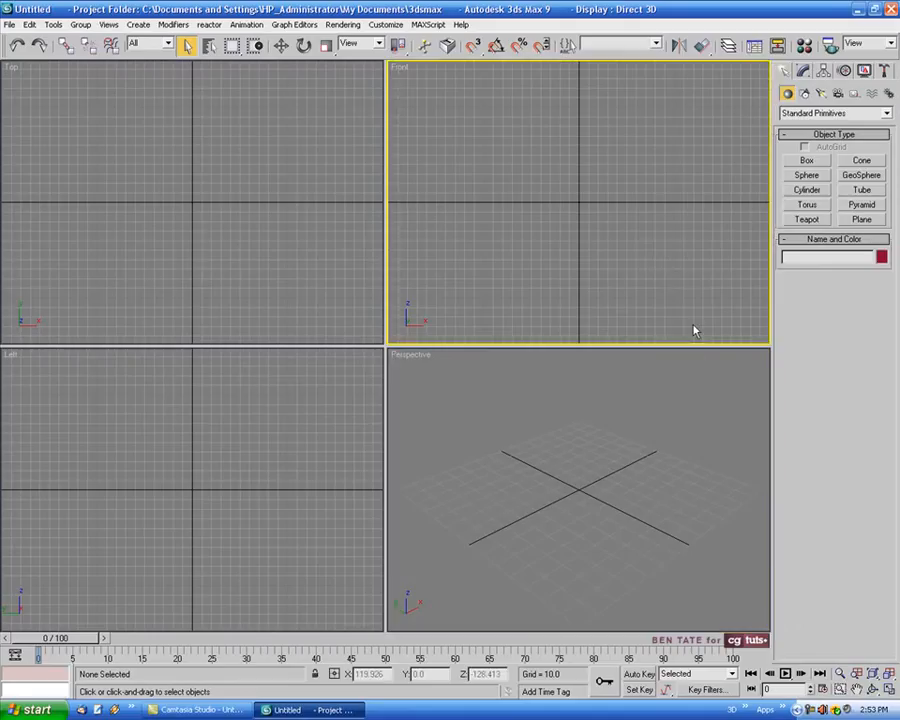
{"action": "key", "text": "alt+w"}
{"action": "middle_click_drag", "start_coordinate": [518, 362], "coordinate": [536, 356]}
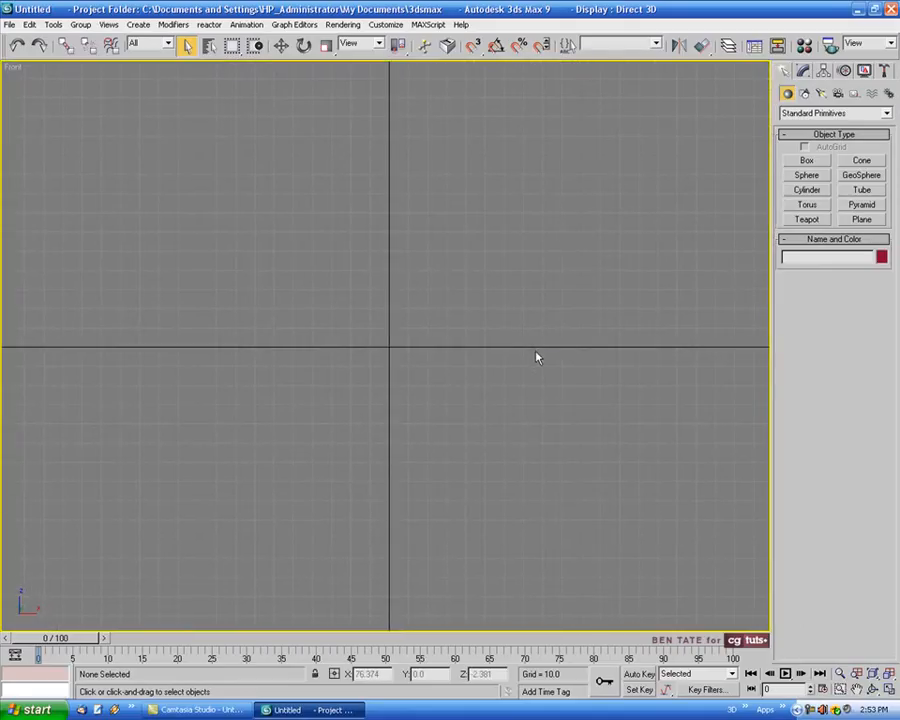
{"action": "left_click", "coordinate": [862, 219]}
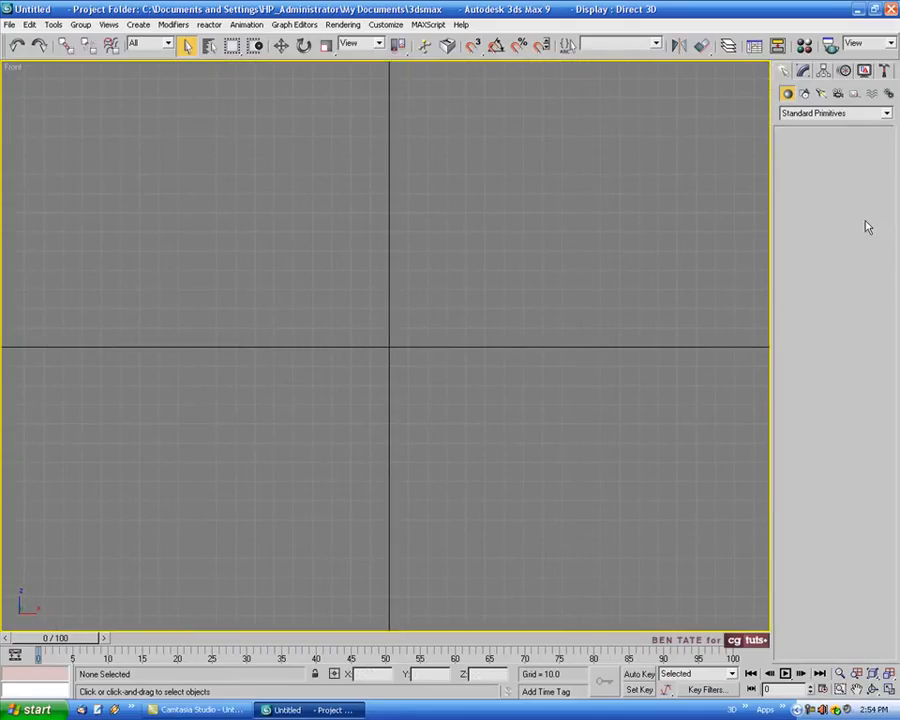
{"action": "left_click_drag", "start_coordinate": [91, 76], "coordinate": [698, 617]}
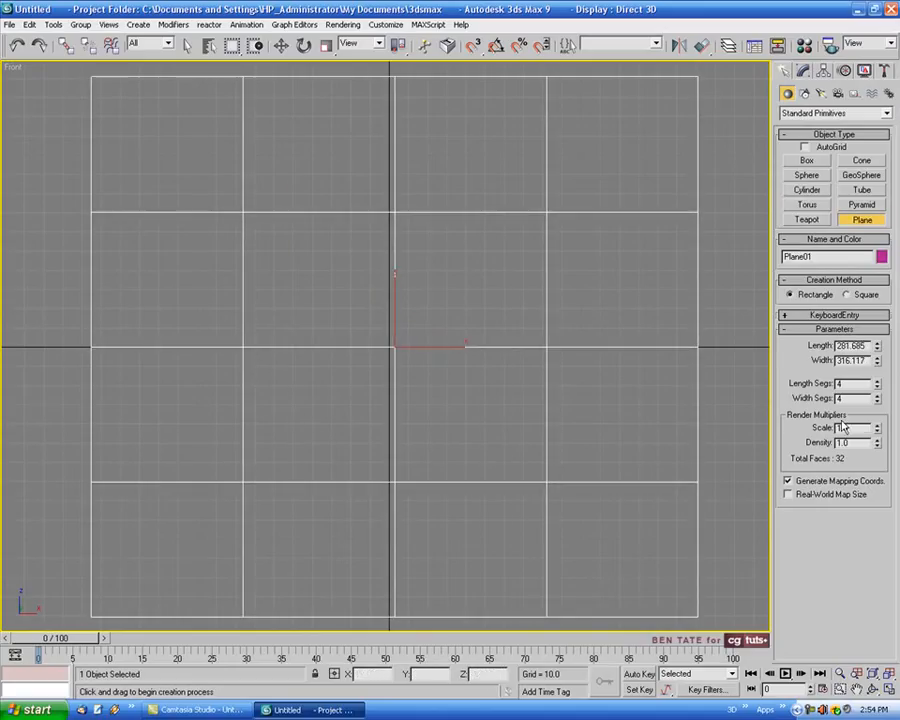
{"action": "right_click", "coordinate": [877, 384]}
{"action": "right_click", "coordinate": [878, 398]}
{"action": "scroll", "coordinate": [592, 352], "scroll_direction": "down", "scroll_amount": 3}
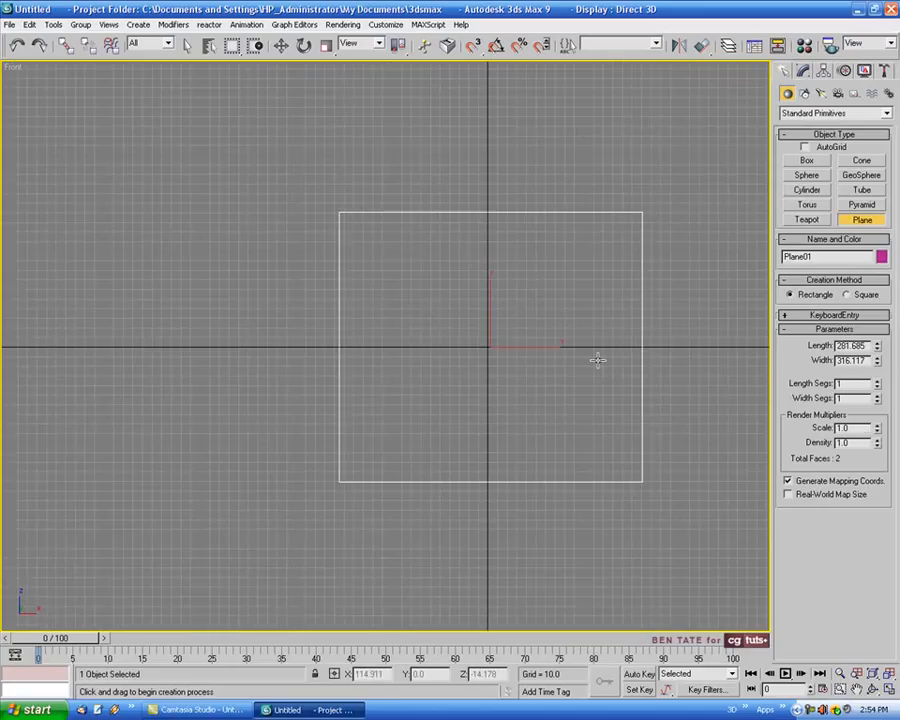
- Hide the grid in the Front view and display the plane shaded with edged faces
{"action": "middle_click_drag", "start_coordinate": [598, 355], "coordinate": [612, 399]}
{"action": "middle_click_drag", "start_coordinate": [556, 412], "coordinate": [579, 366]}
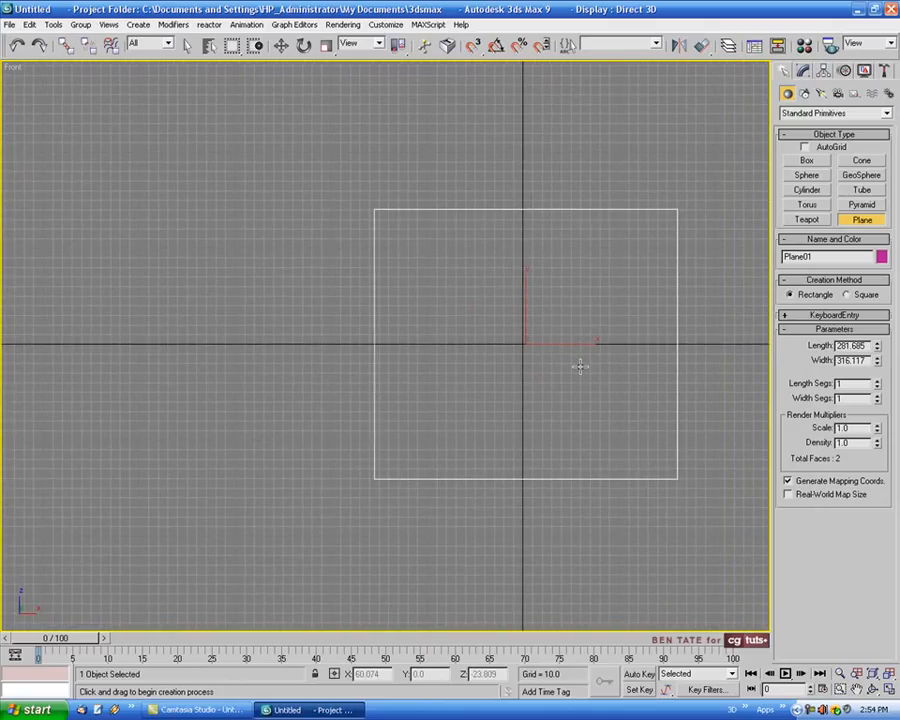
{"action": "key", "text": "g"}
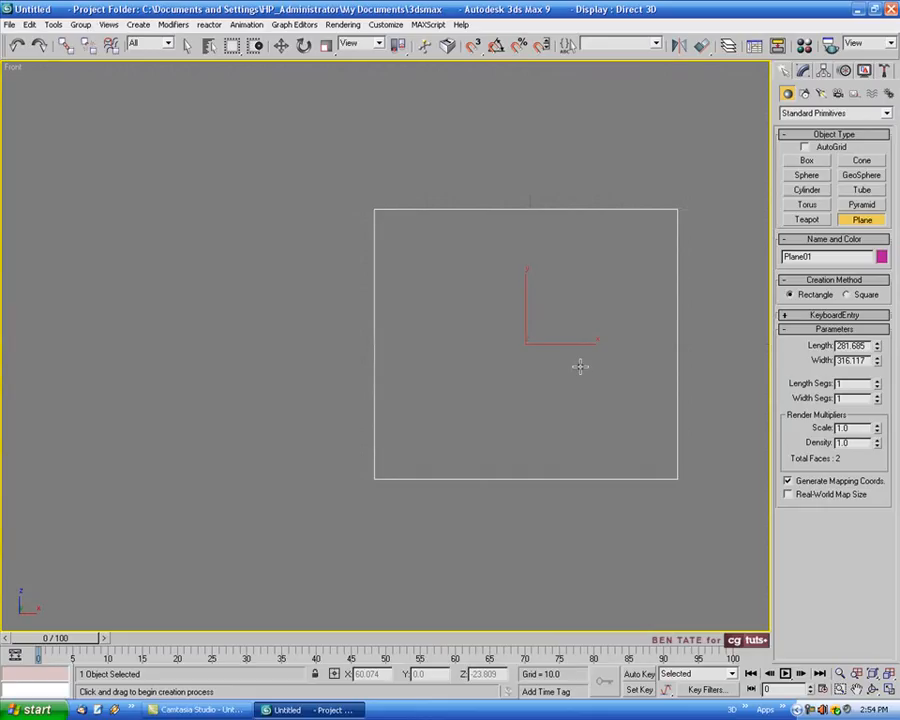
{"action": "middle_click_drag", "start_coordinate": [573, 368], "coordinate": [549, 380]}
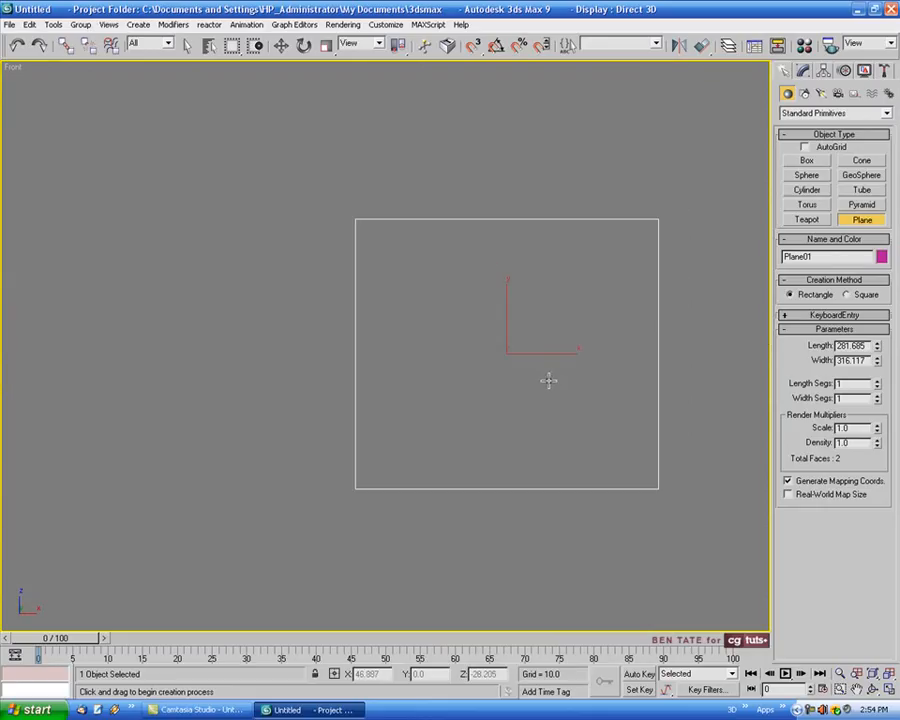
{"action": "key", "text": "F3"}
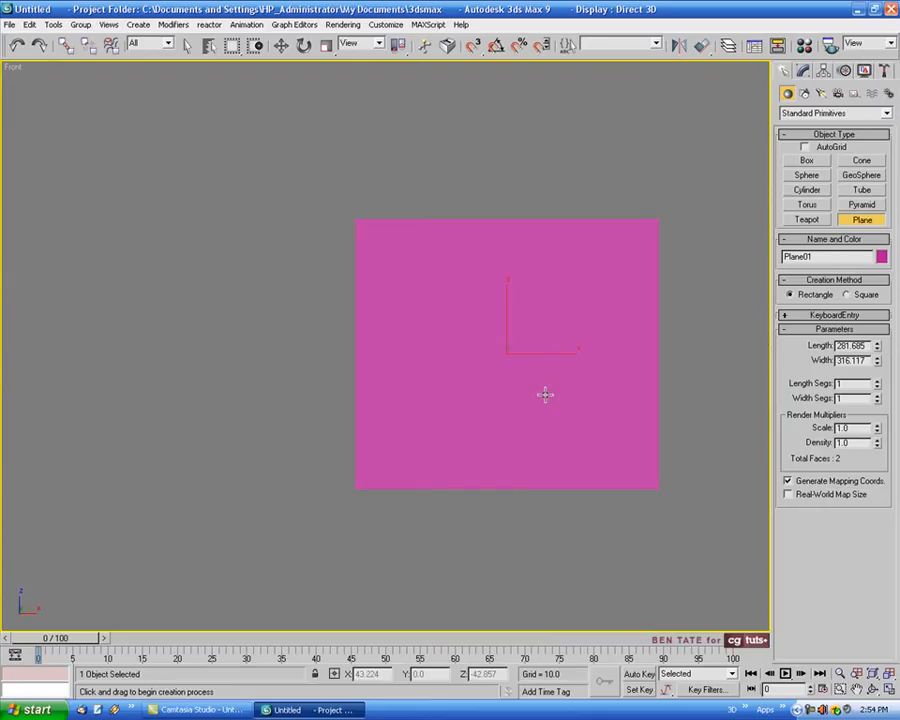
{"action": "key", "text": "F4"}
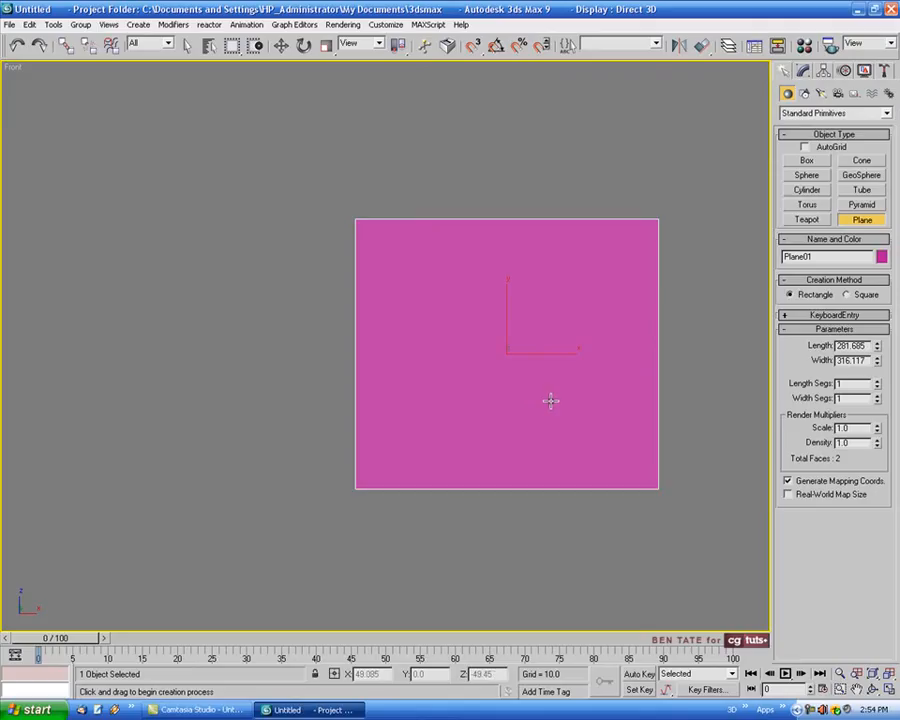
{"action": "mouse_move", "coordinate": [554, 400]}
{"action": "middle_mouse_down"}
{"action": "mouse_move", "coordinate": [572, 396]}
{"action": "mouse_move", "coordinate": [547, 385]}
{"action": "middle_mouse_up"}
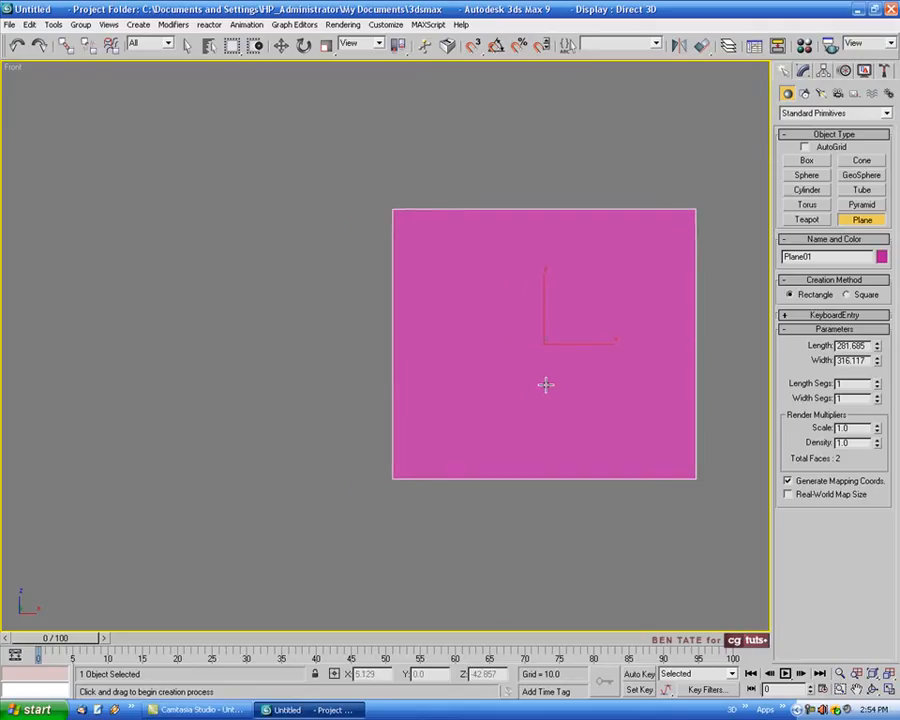
- Assign the wheel reference material 01 - Default to the plane and show its map in the viewport
{"action": "key", "text": "m"}
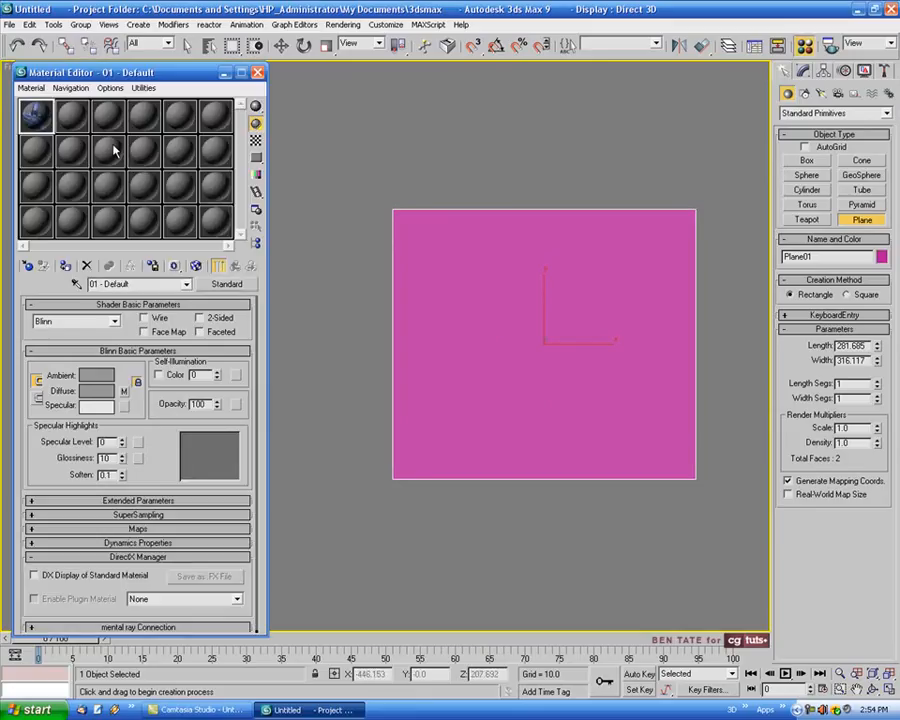
{"action": "double_click", "coordinate": [34, 117]}
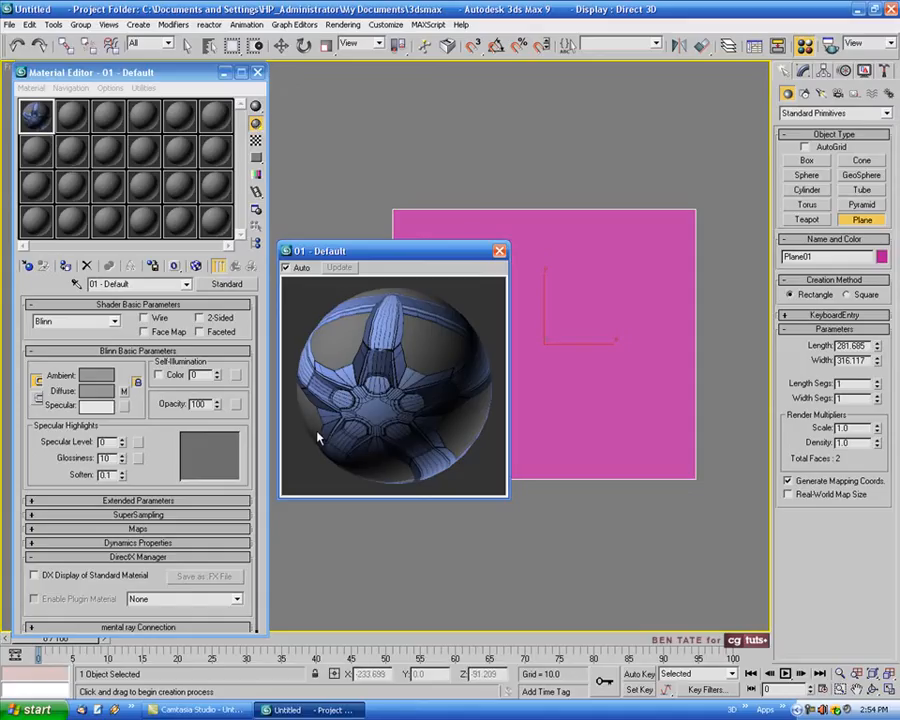
{"action": "left_click", "coordinate": [499, 251]}
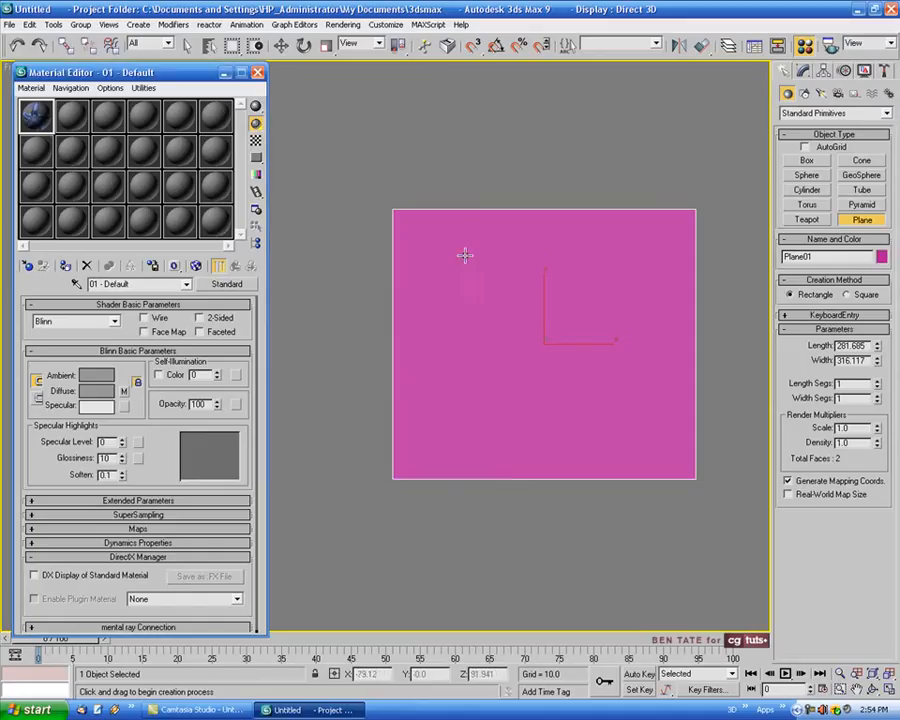
{"action": "left_click", "coordinate": [64, 265]}
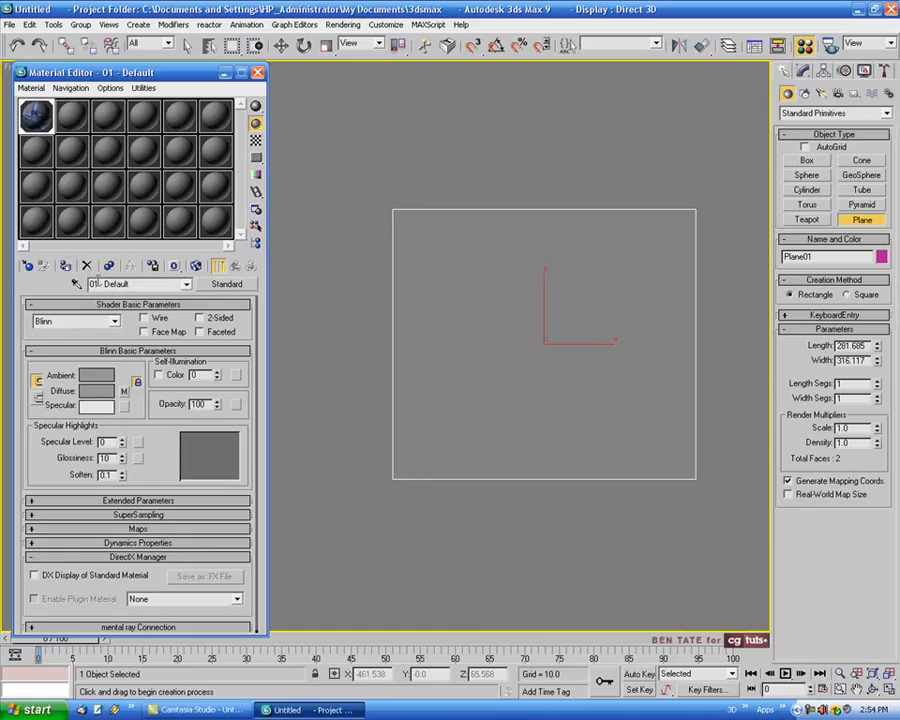
{"action": "left_click", "coordinate": [196, 265]}
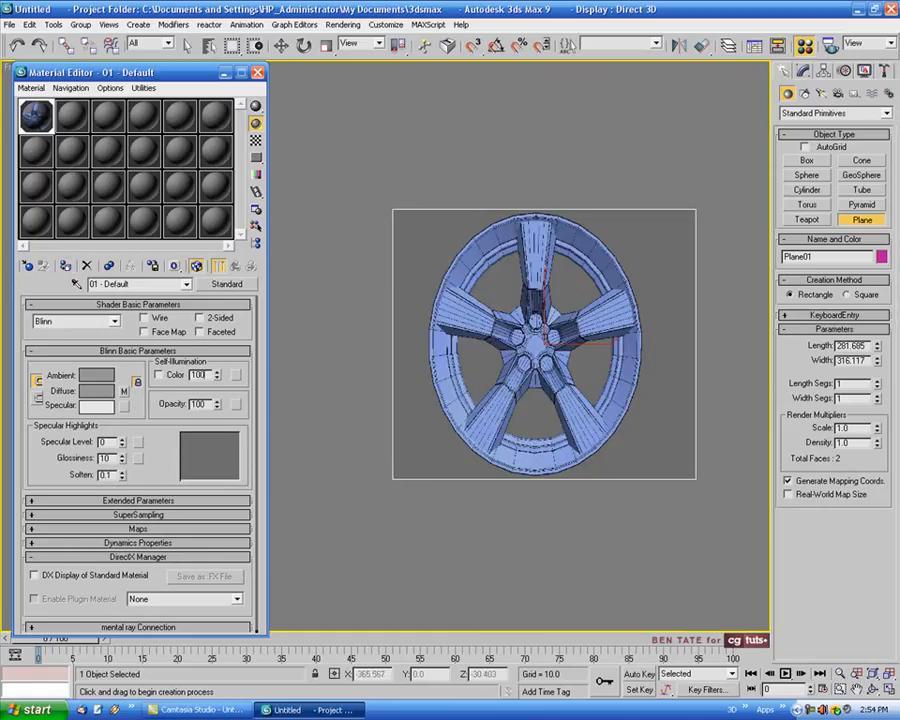
- Set the wheel reference material's self-illumination to 100 and close the Material Editor
{"action": "key", "text": "Return"}
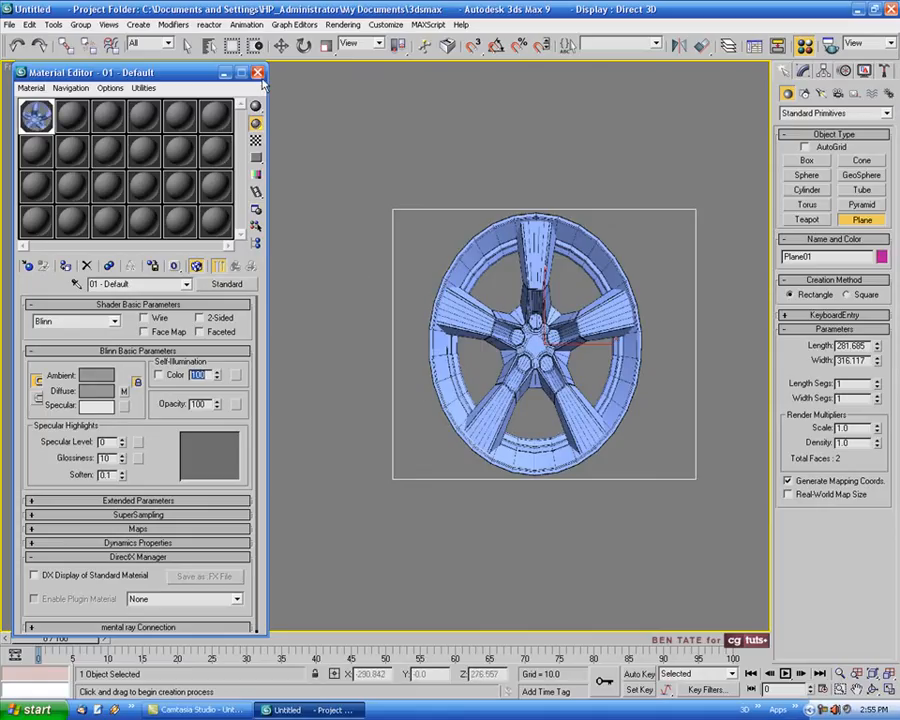
{"action": "key", "text": "m"}
{"action": "middle_click_drag", "start_coordinate": [370, 230], "coordinate": [267, 277]}
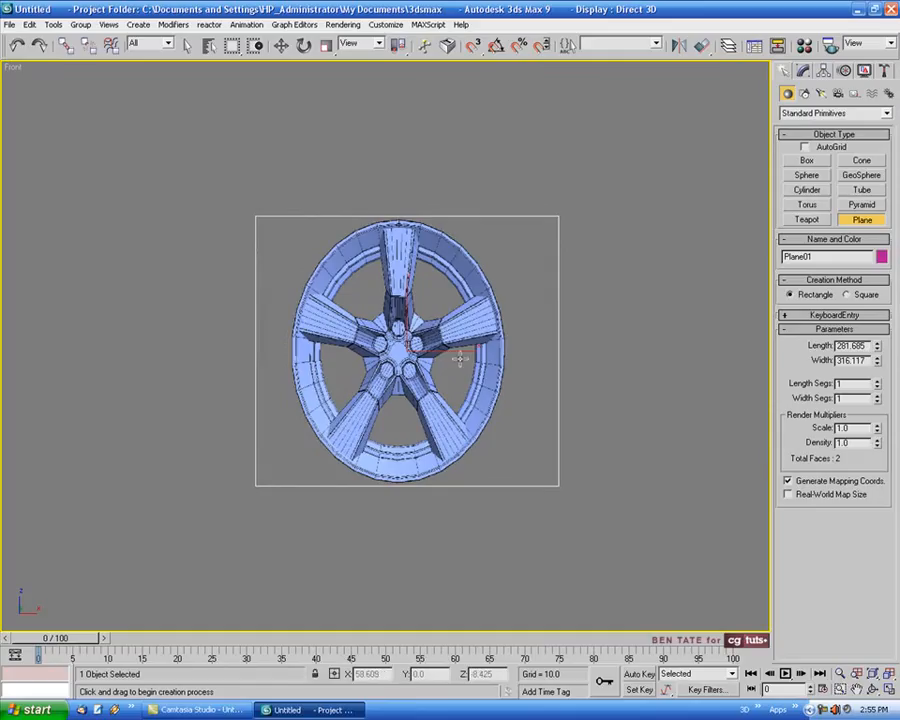
- Set the reference plane's length to 922 and width to 1273
{"action": "middle_click_drag", "start_coordinate": [456, 354], "coordinate": [444, 352]}
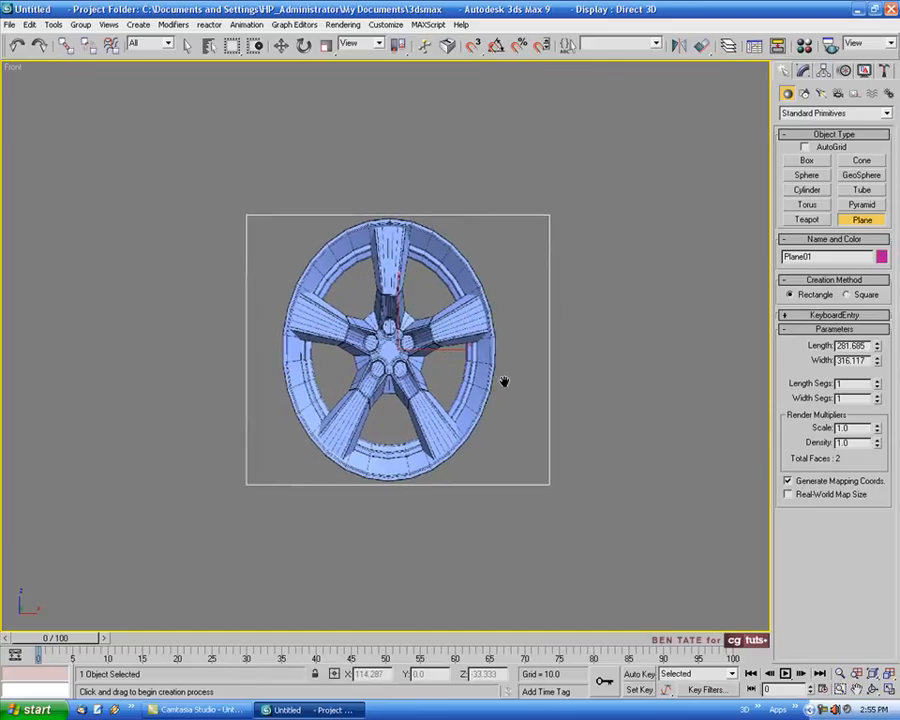
{"action": "middle_click_drag", "start_coordinate": [499, 375], "coordinate": [518, 383]}
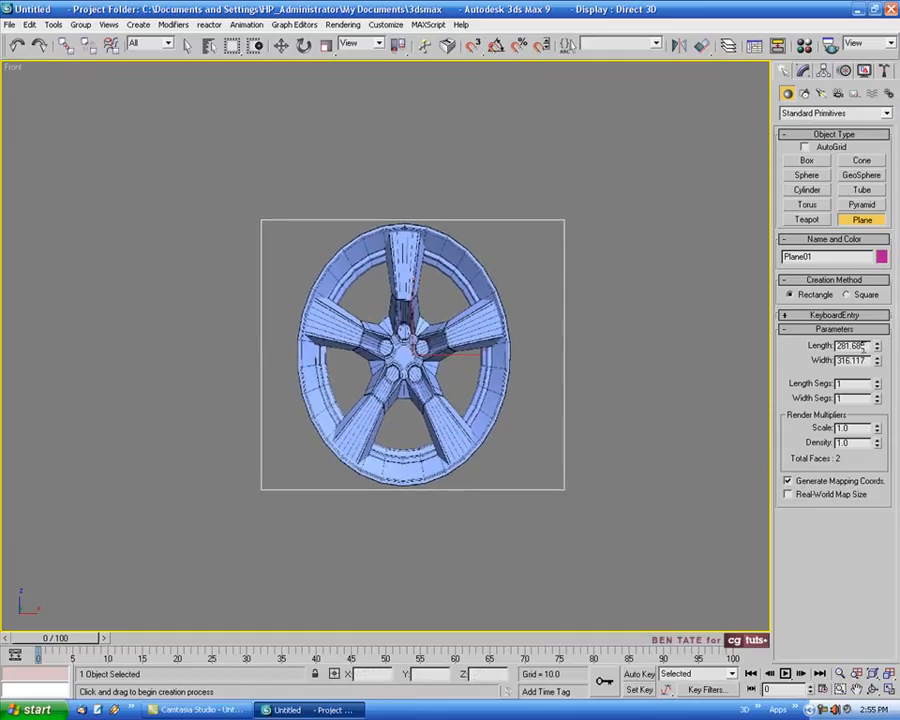
{"action": "left_click_drag", "start_coordinate": [865, 345], "coordinate": [804, 348]}
{"action": "type", "text": "922"}
{"action": "key", "text": "Tab"}
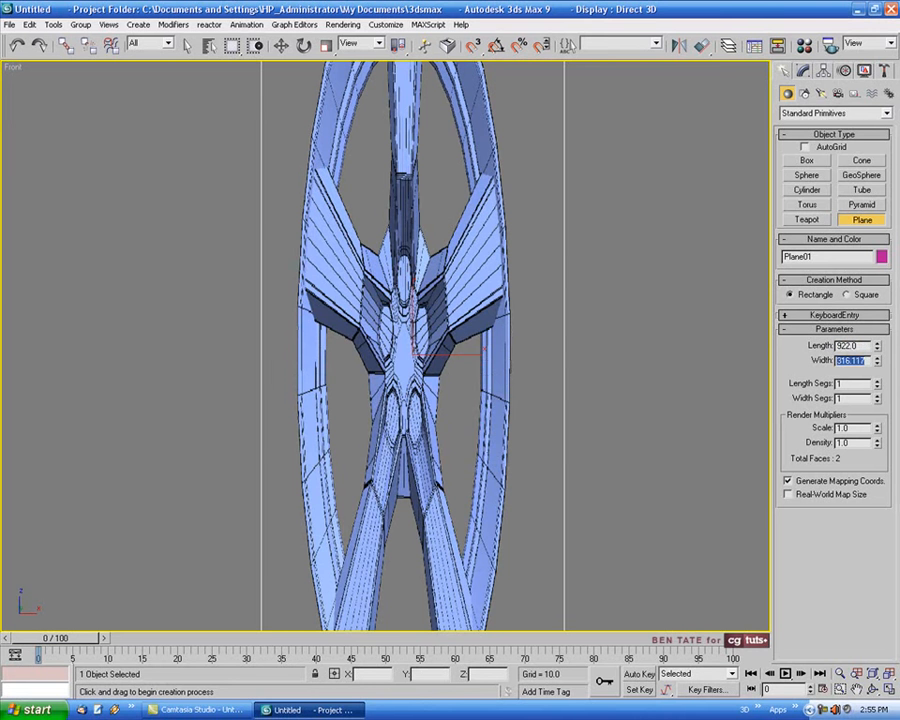
{"action": "type", "text": "1273"}
{"action": "key", "text": "Return"}
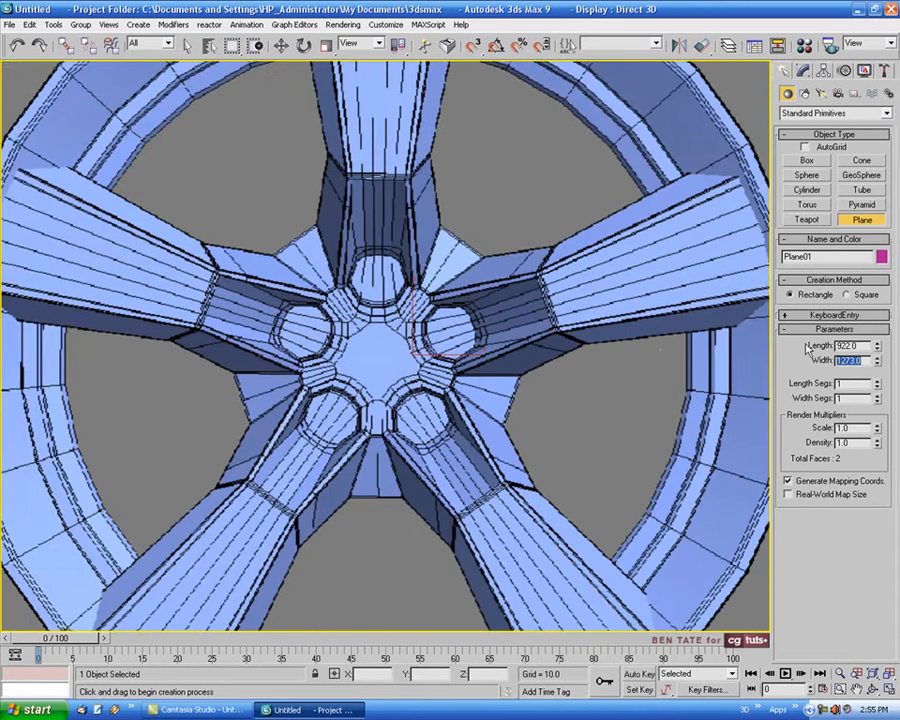
- Examine the proportions and hub area of the wheel reference image on the resized plane
{"action": "scroll", "coordinate": [624, 340], "scroll_direction": "down", "scroll_amount": 5}
{"action": "middle_click_drag", "start_coordinate": [631, 357], "coordinate": [510, 322]}
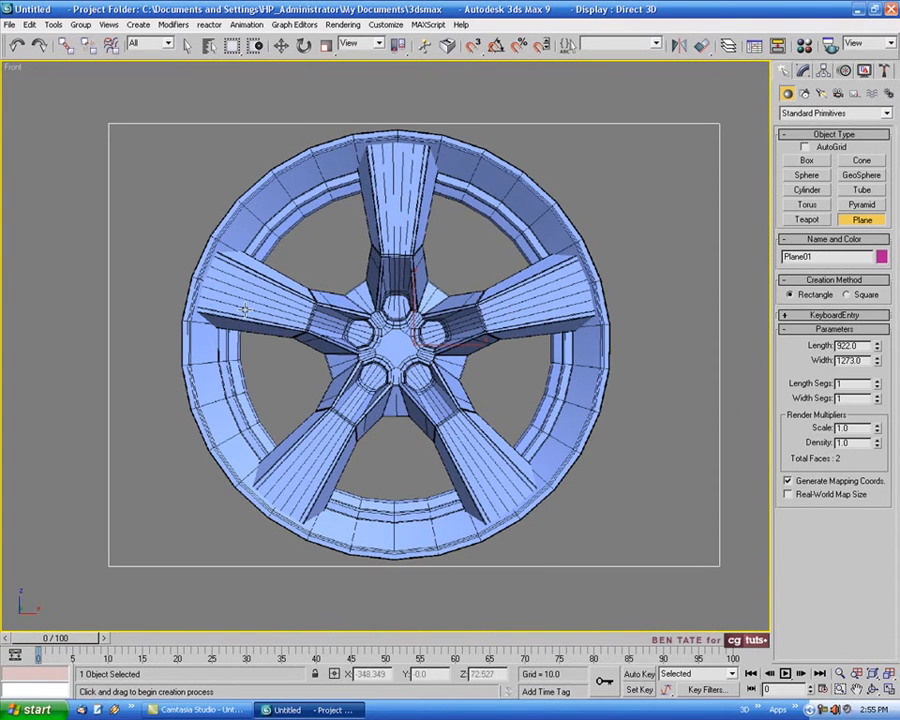
{"action": "mouse_move", "coordinate": [455, 362]}
{"action": "middle_mouse_down"}
{"action": "mouse_move", "coordinate": [460, 368]}
{"action": "mouse_move", "coordinate": [462, 348]}
{"action": "middle_mouse_up"}
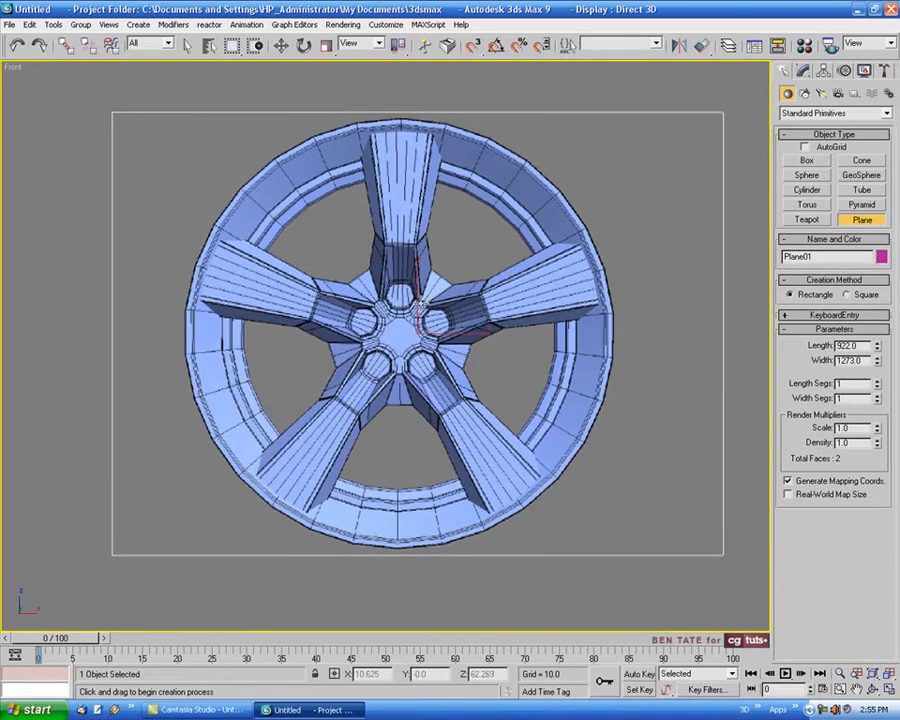
{"action": "scroll", "coordinate": [401, 258], "scroll_direction": "up", "scroll_amount": 3}
{"action": "scroll", "coordinate": [398, 278], "scroll_direction": "down", "scroll_amount": 1}
{"action": "middle_click_drag", "start_coordinate": [398, 277], "coordinate": [397, 225]}
{"action": "scroll", "coordinate": [410, 277], "scroll_direction": "down", "scroll_amount": 2}
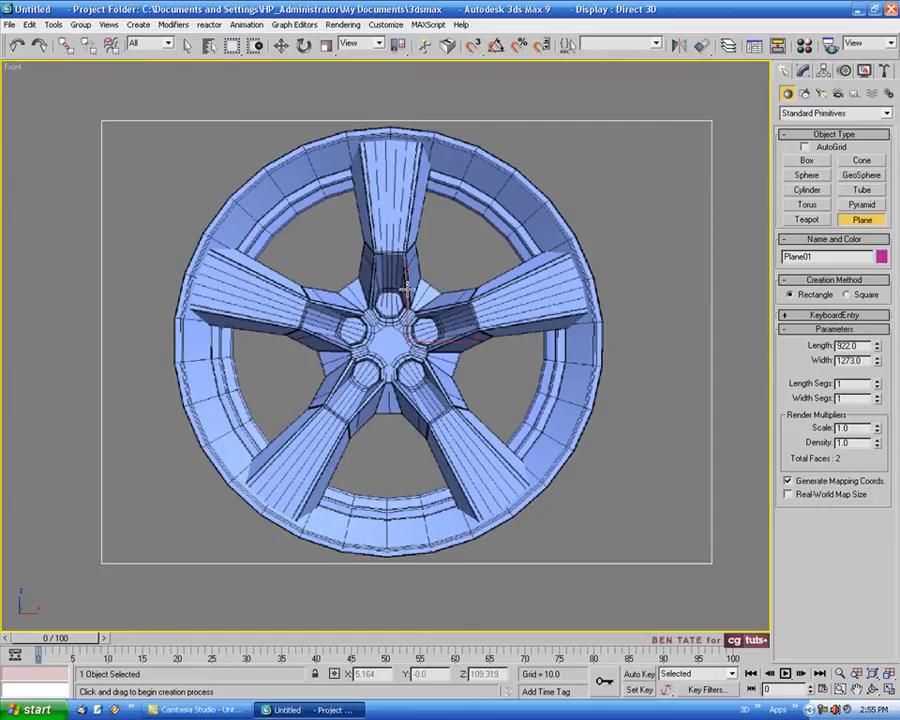
- Activate the Move tool for the wheel reference plane and show the grid in the Front view
{"action": "middle_click_drag", "start_coordinate": [407, 291], "coordinate": [406, 285]}
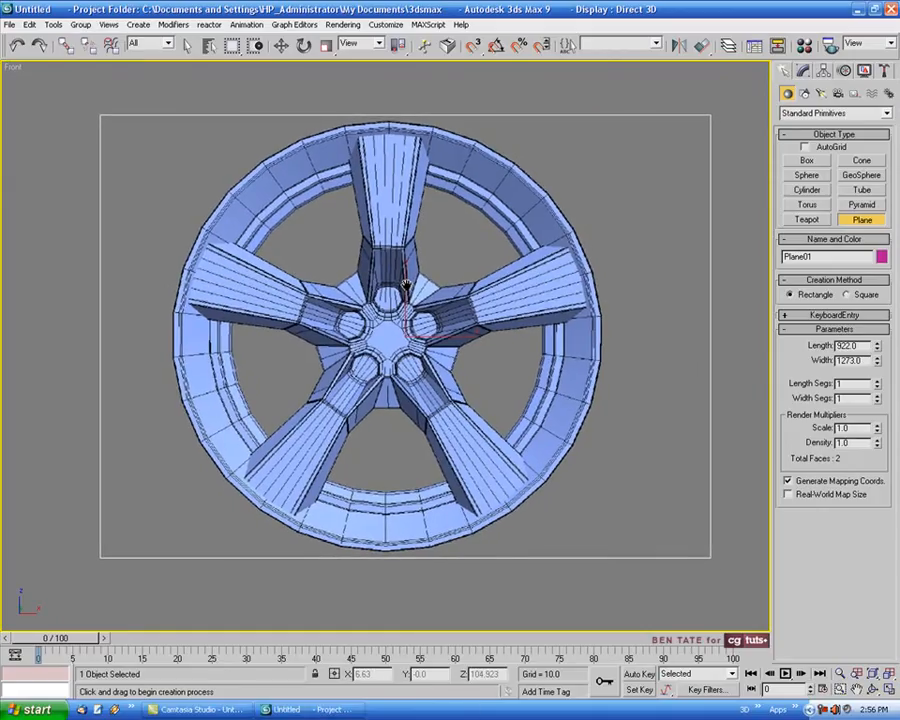
{"action": "left_click", "coordinate": [281, 46]}
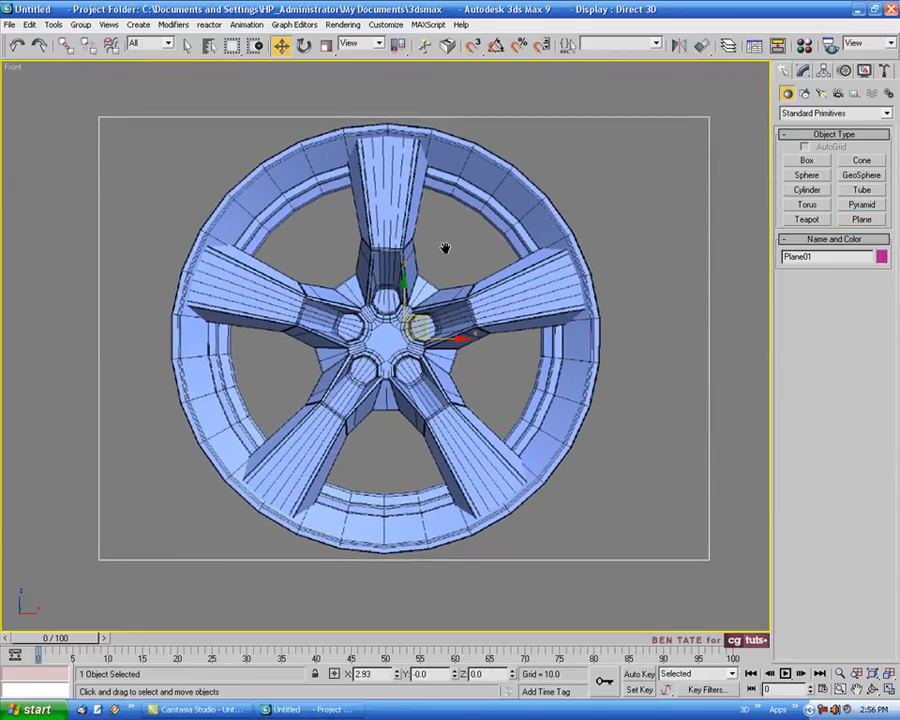
{"action": "middle_click_drag", "start_coordinate": [445, 248], "coordinate": [440, 247]}
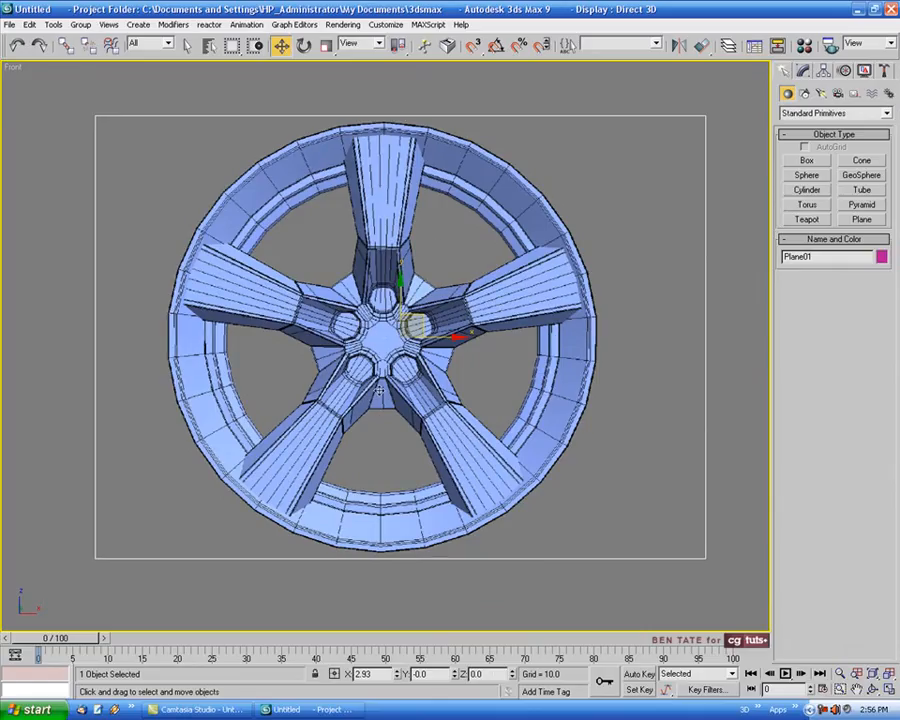
{"action": "middle_click_drag", "start_coordinate": [374, 358], "coordinate": [367, 353]}
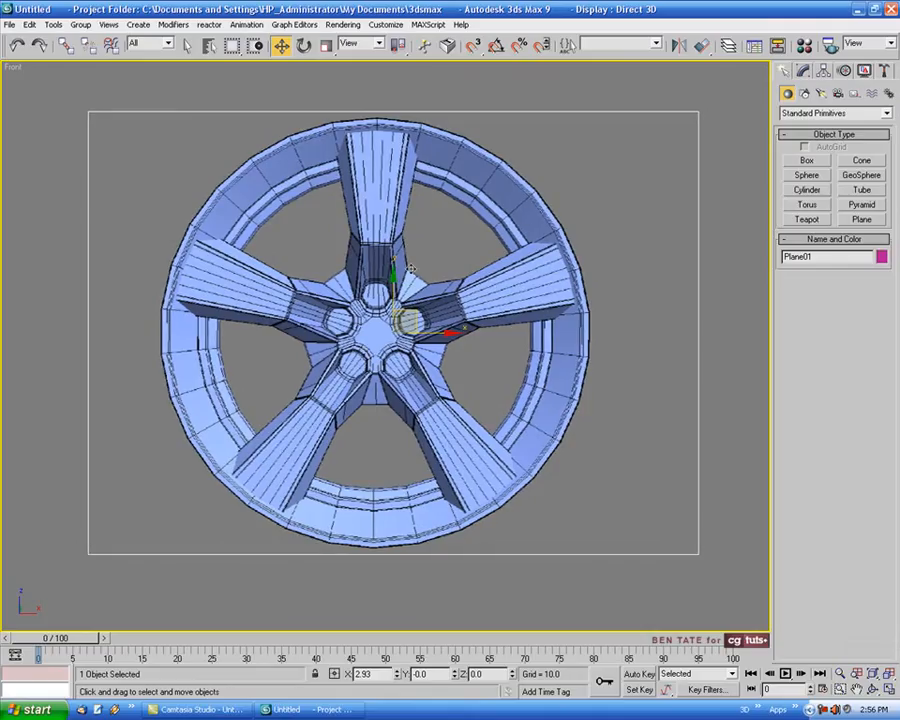
{"action": "middle_click_drag", "start_coordinate": [559, 230], "coordinate": [577, 235]}
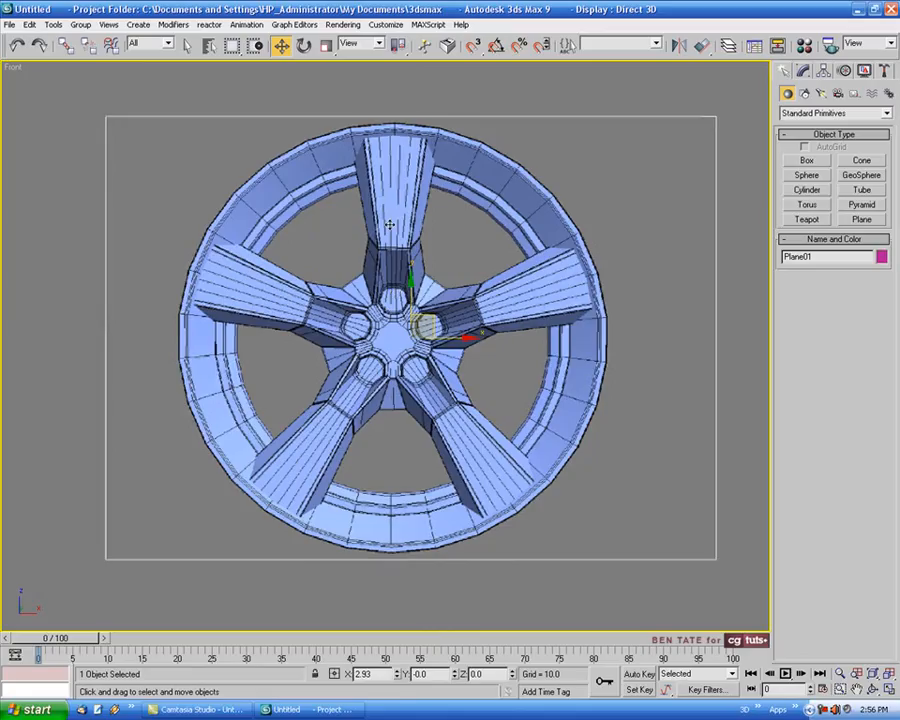
{"action": "middle_click_drag", "start_coordinate": [396, 381], "coordinate": [394, 386]}
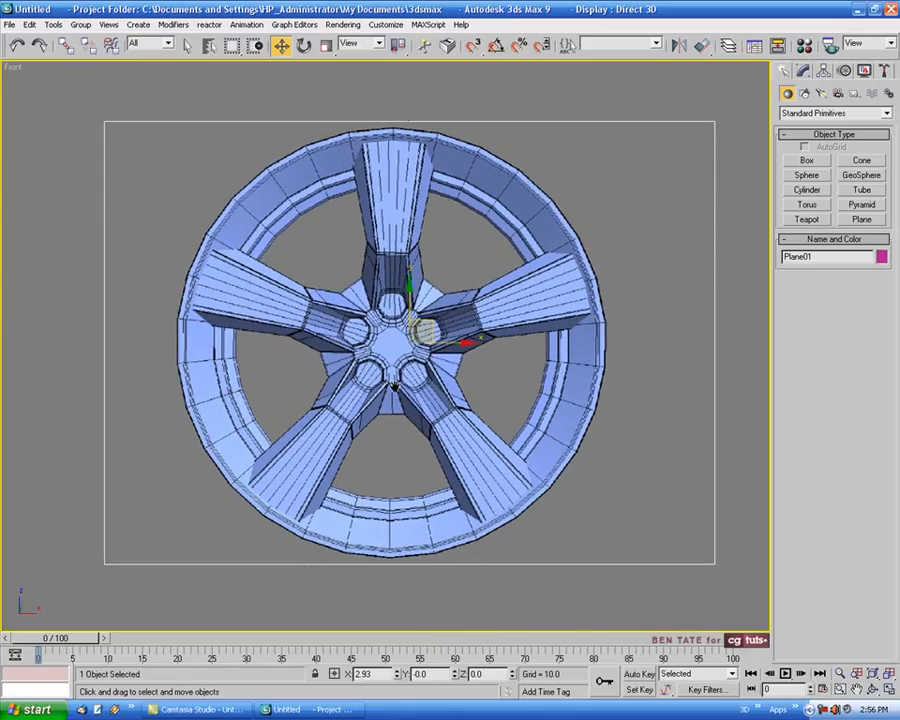
{"action": "key", "text": "g"}
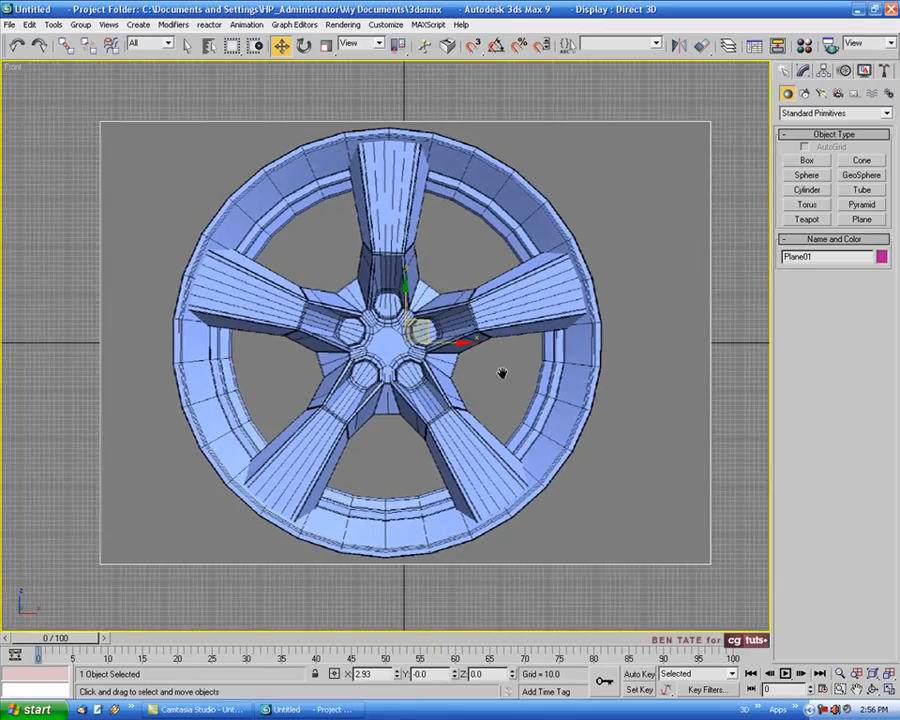
- Move the reference plane back to about Y 189 in the Top view, and return to a maximized Front view
{"action": "key", "text": "alt+w"}
{"action": "middle_click_drag", "start_coordinate": [170, 222], "coordinate": [200, 274]}
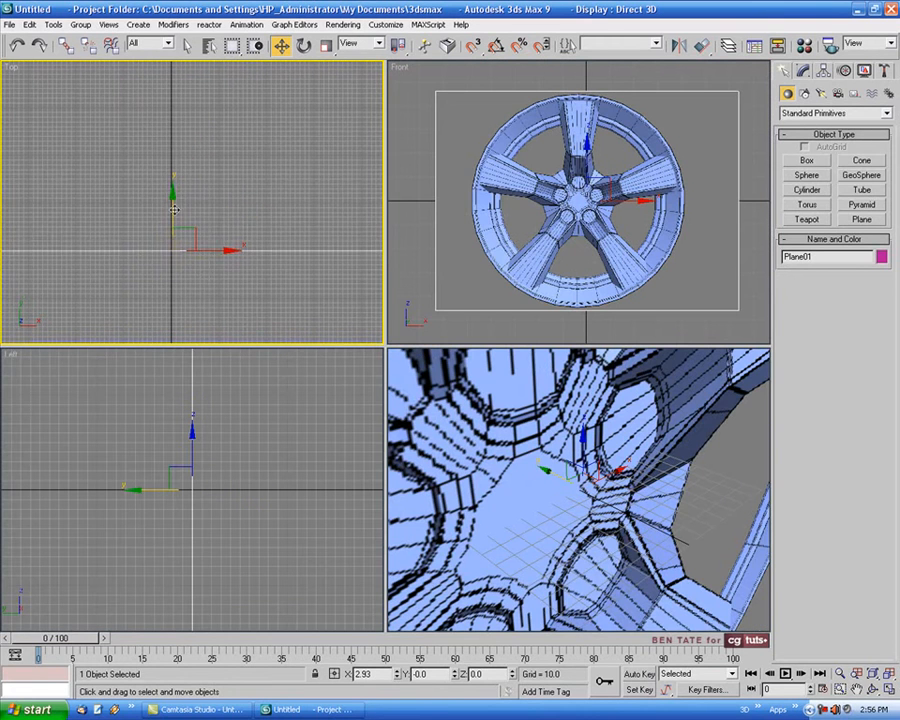
{"action": "left_click_drag", "start_coordinate": [173, 210], "coordinate": [173, 120]}
{"action": "left_click", "coordinate": [566, 213]}
{"action": "key", "text": "alt+w"}
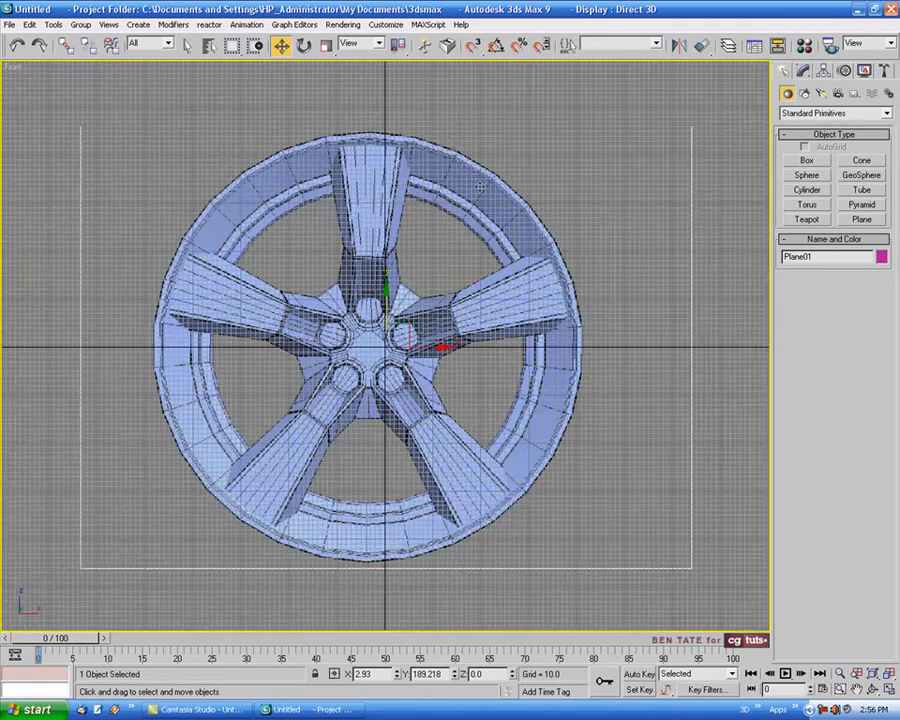
- Shift the reference plane along X to about 34.4, centering the wheel hub on the vertical grid axis, and hide the grid
{"action": "scroll", "coordinate": [432, 193], "scroll_direction": "up", "scroll_amount": 8}
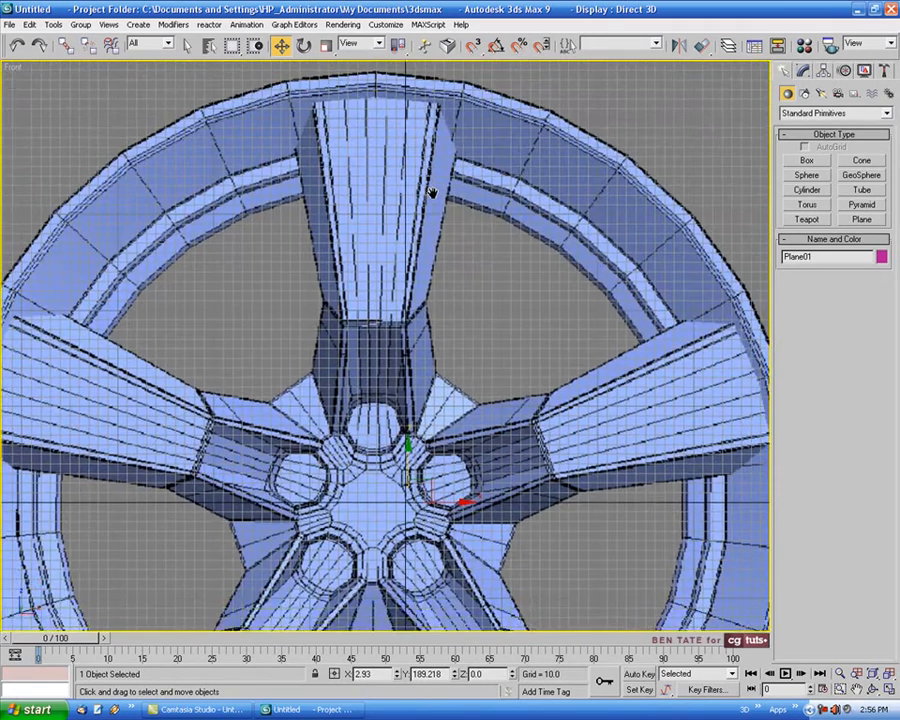
{"action": "mouse_move", "coordinate": [432, 193]}
{"action": "middle_mouse_down"}
{"action": "mouse_move", "coordinate": [431, 210]}
{"action": "mouse_move", "coordinate": [426, 200]}
{"action": "middle_mouse_up"}
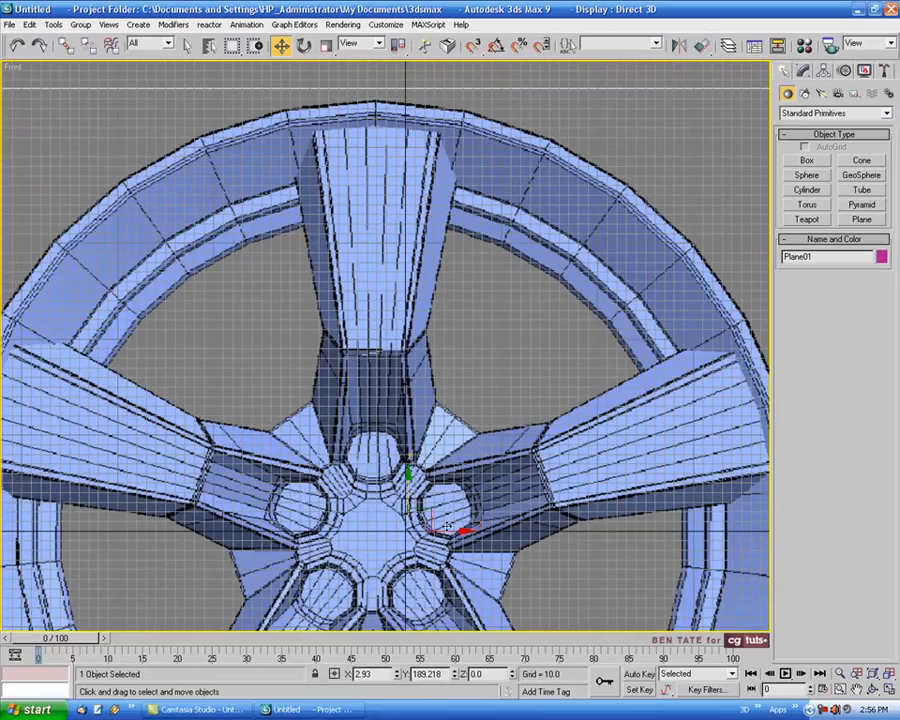
{"action": "middle_click_drag", "start_coordinate": [308, 372], "coordinate": [336, 373]}
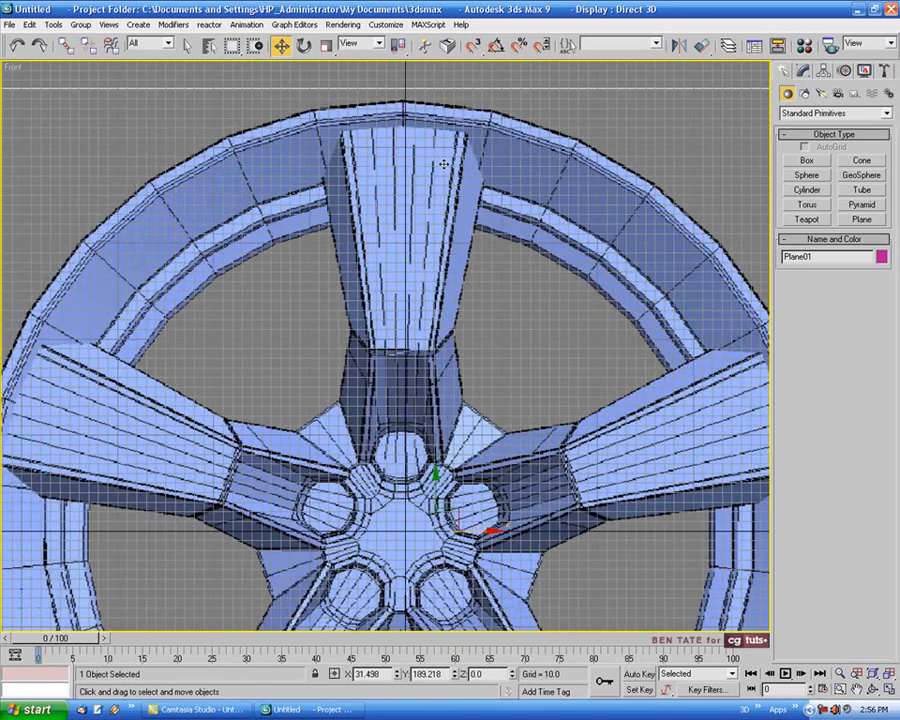
{"action": "scroll", "coordinate": [443, 164], "scroll_direction": "up", "scroll_amount": 5}
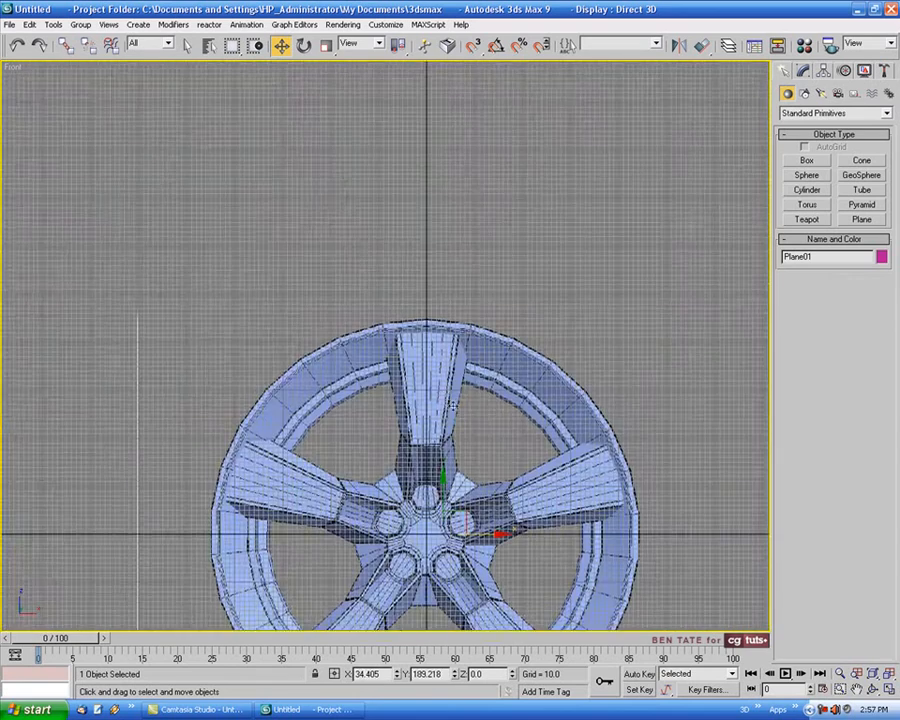
{"action": "middle_click_drag", "start_coordinate": [449, 404], "coordinate": [426, 233]}
{"action": "scroll", "coordinate": [424, 335], "scroll_direction": "up", "scroll_amount": 6}
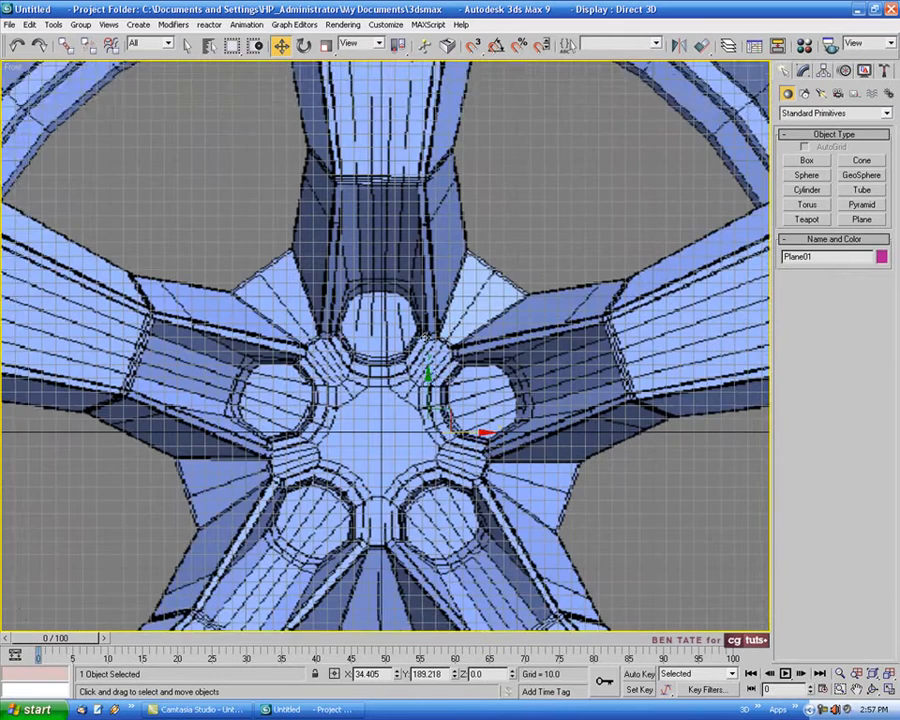
{"action": "middle_click_drag", "start_coordinate": [450, 338], "coordinate": [532, 299]}
{"action": "scroll", "coordinate": [438, 285], "scroll_direction": "down", "scroll_amount": 6}
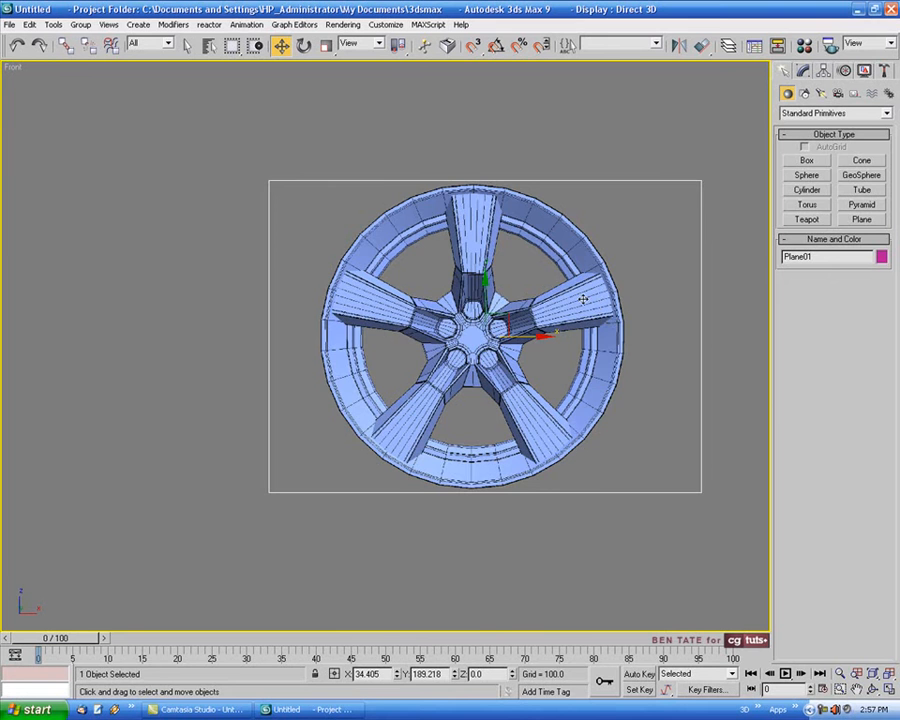
- Create a plane about 344 long and 134 wide over the wheel's upper spoke in the Front view
{"action": "middle_click_drag", "start_coordinate": [583, 299], "coordinate": [584, 306]}
{"action": "scroll", "coordinate": [498, 252], "scroll_direction": "up", "scroll_amount": 5}
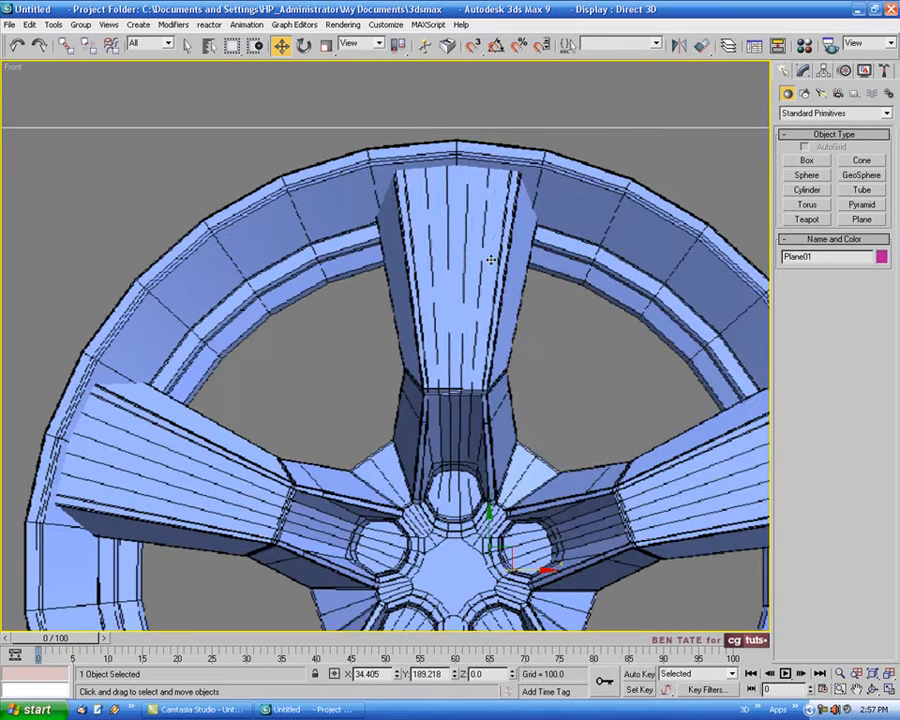
{"action": "middle_click_drag", "start_coordinate": [482, 258], "coordinate": [489, 247]}
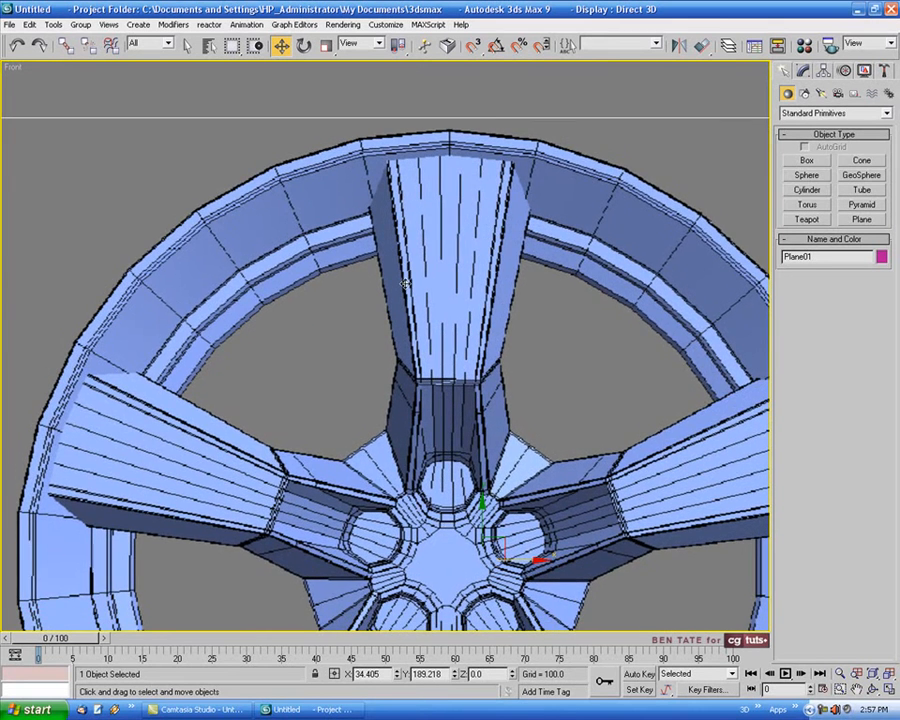
{"action": "left_click", "coordinate": [864, 221]}
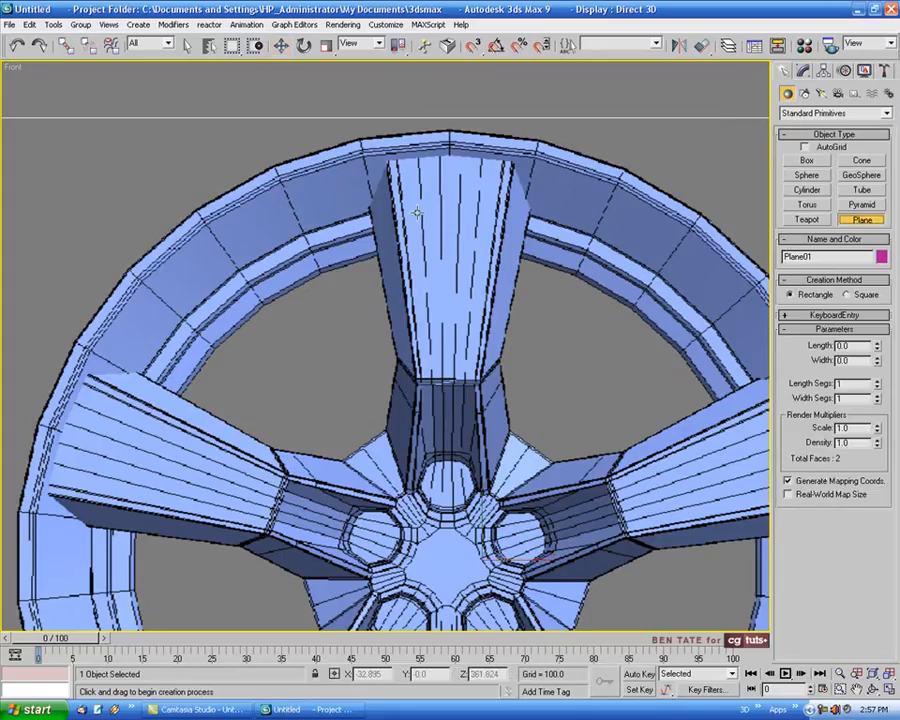
{"action": "left_click_drag", "start_coordinate": [388, 158], "coordinate": [517, 490]}
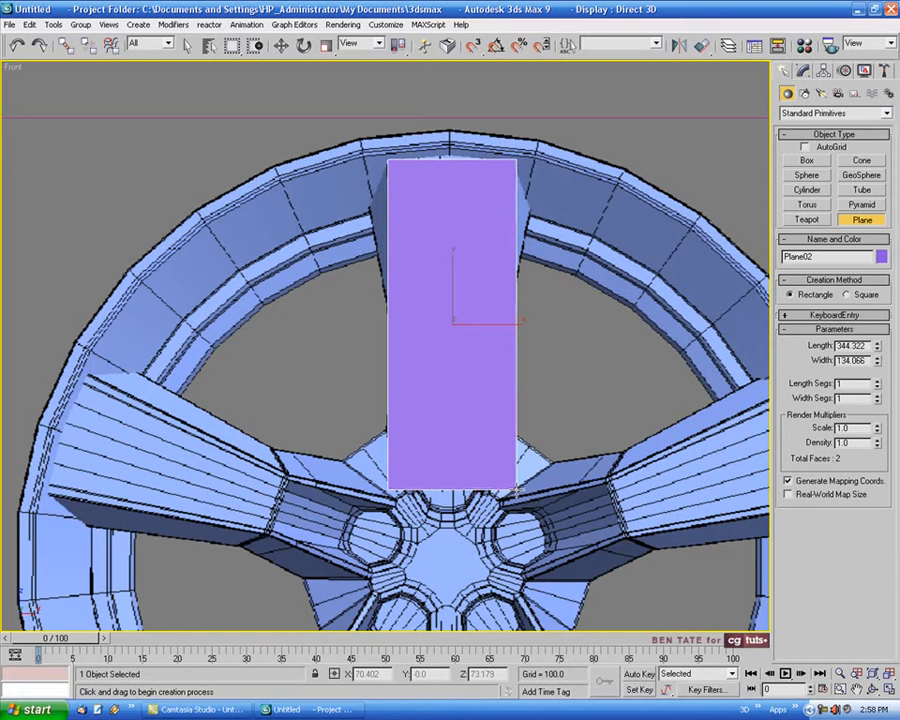
- Set the animation length to 1 in the time configuration
{"action": "middle_click_drag", "start_coordinate": [512, 396], "coordinate": [627, 367]}
{"action": "middle_click_drag", "start_coordinate": [297, 340], "coordinate": [295, 324]}
{"action": "middle_click_drag", "start_coordinate": [354, 348], "coordinate": [372, 346]}
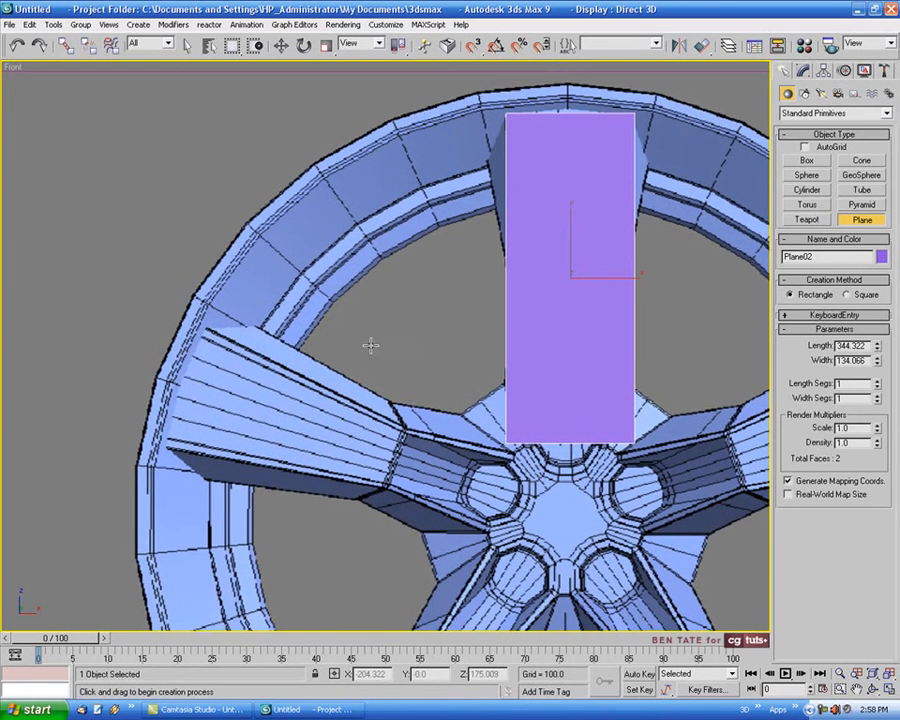
{"action": "left_click", "coordinate": [822, 690]}
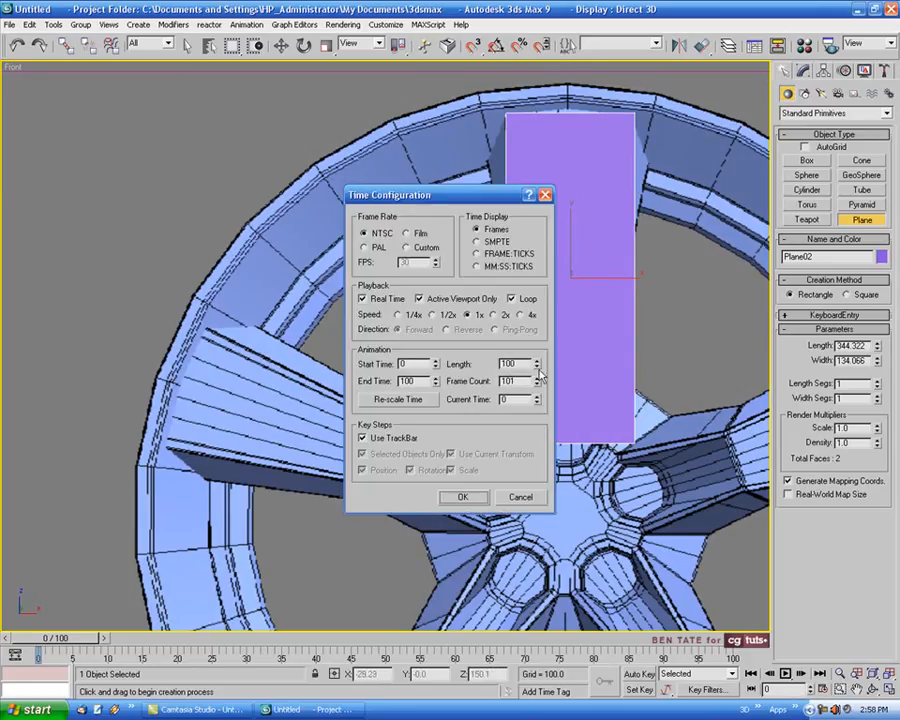
{"action": "left_click_drag", "start_coordinate": [538, 366], "coordinate": [541, 382]}
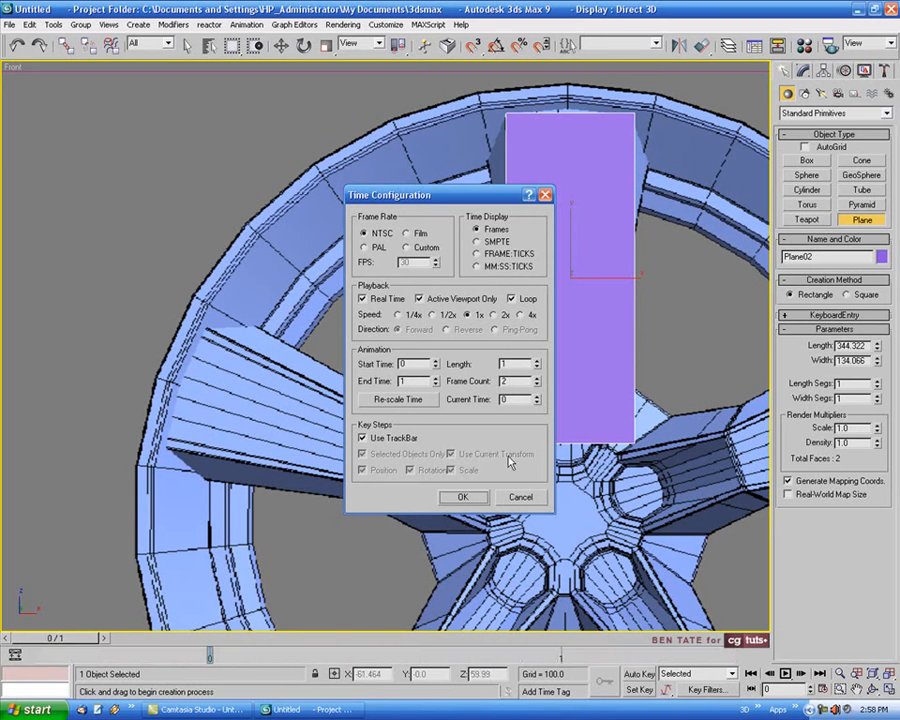
{"action": "left_click", "coordinate": [477, 499]}
- Give material 02 - Default an orange-red diffuse color of red 201, green 77, blue 39 in the Material Editor
{"action": "middle_click_drag", "start_coordinate": [451, 516], "coordinate": [453, 499]}
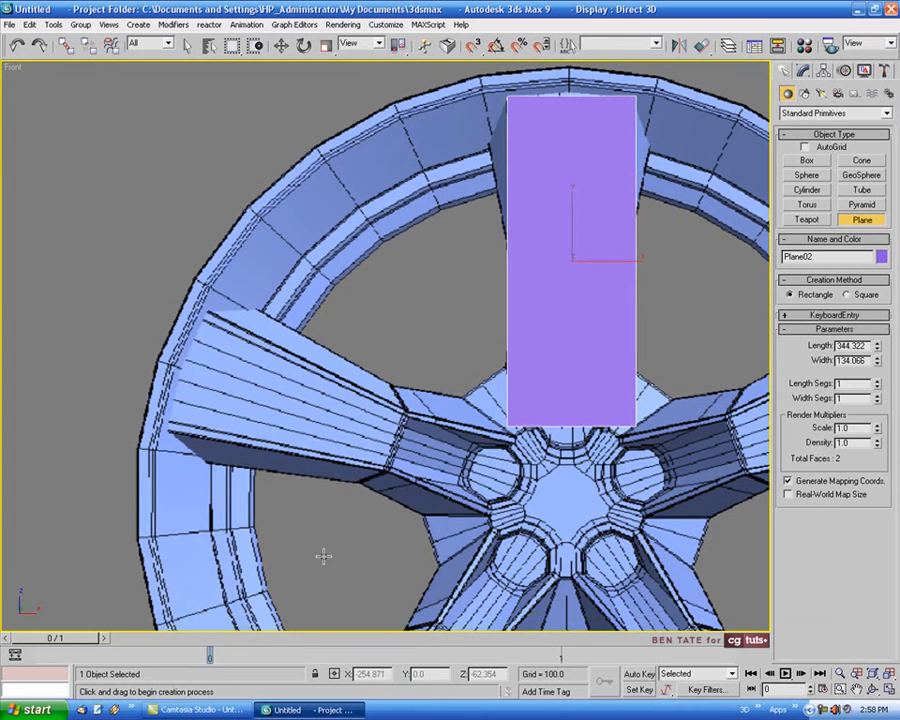
{"action": "middle_click_drag", "start_coordinate": [323, 555], "coordinate": [345, 562]}
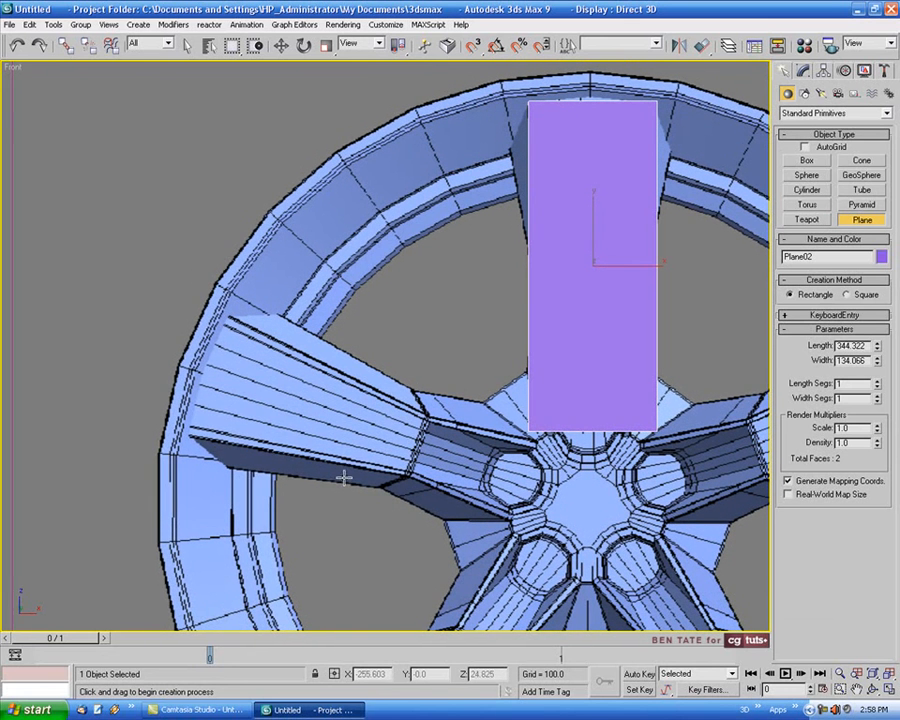
{"action": "key", "text": "m"}
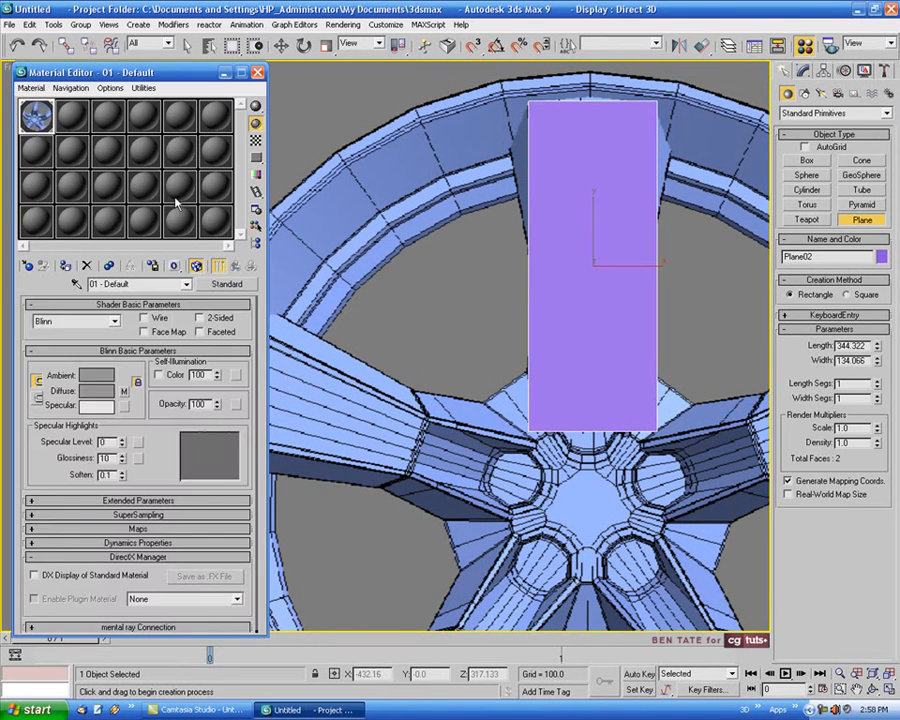
{"action": "left_click", "coordinate": [75, 121]}
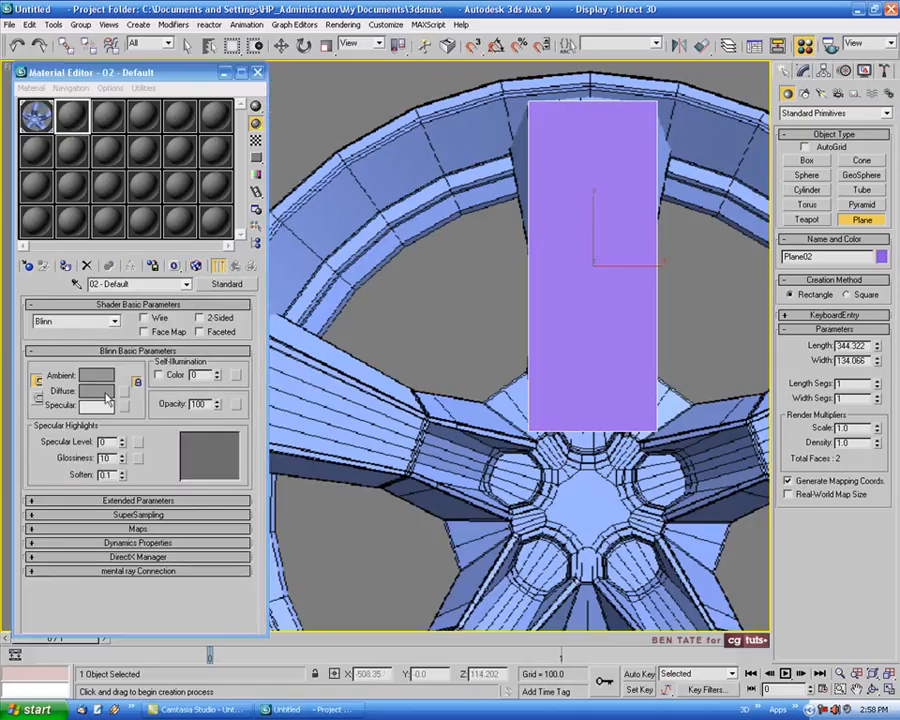
{"action": "left_click", "coordinate": [100, 390]}
{"action": "left_click", "coordinate": [288, 123]}
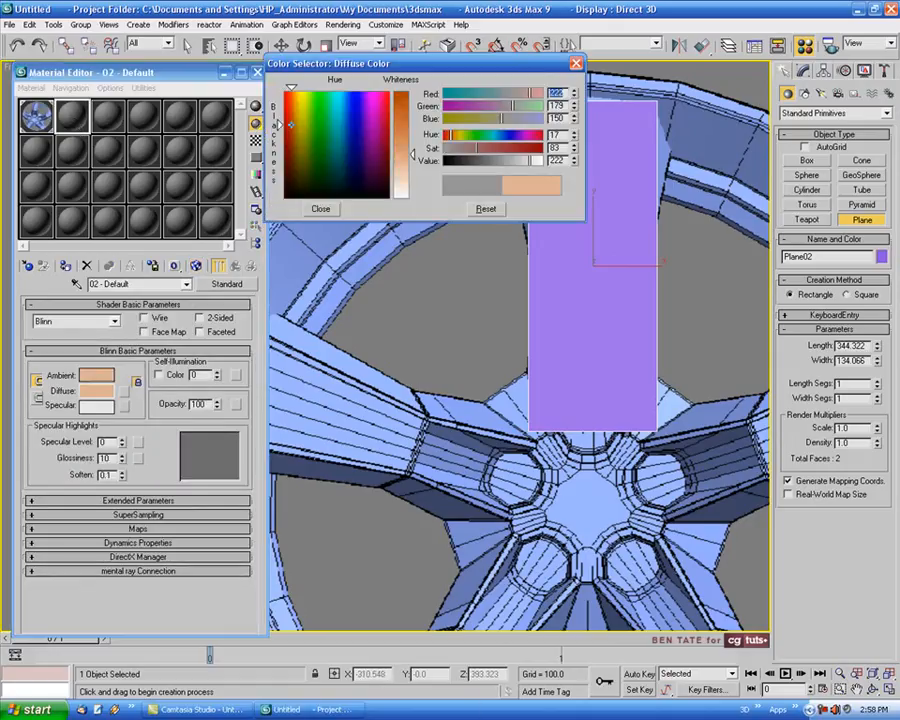
{"action": "left_click_drag", "start_coordinate": [402, 118], "coordinate": [402, 107]}
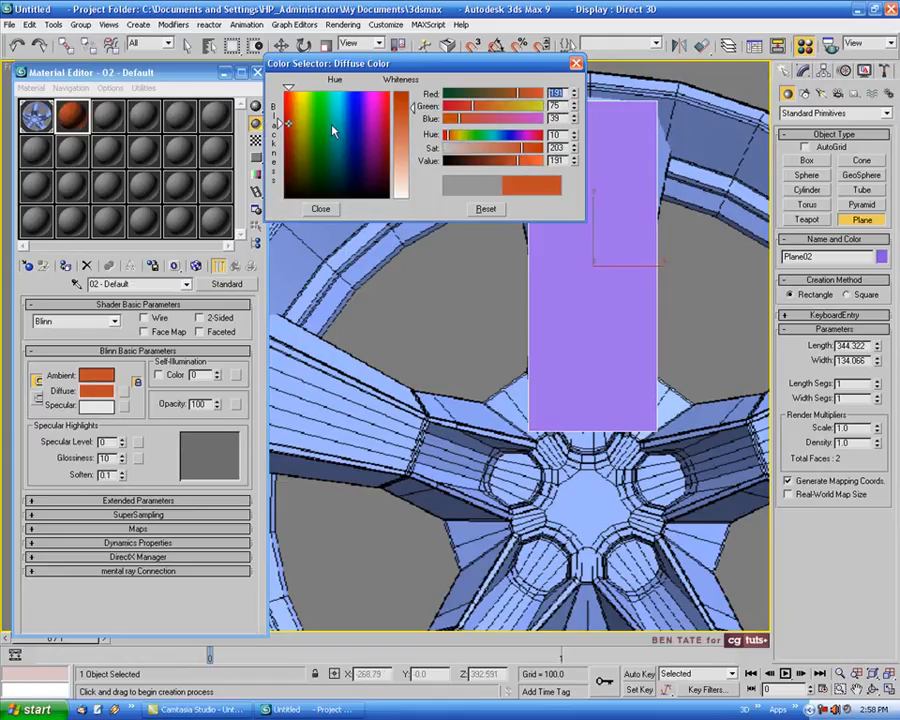
{"action": "left_click_drag", "start_coordinate": [294, 118], "coordinate": [288, 120]}
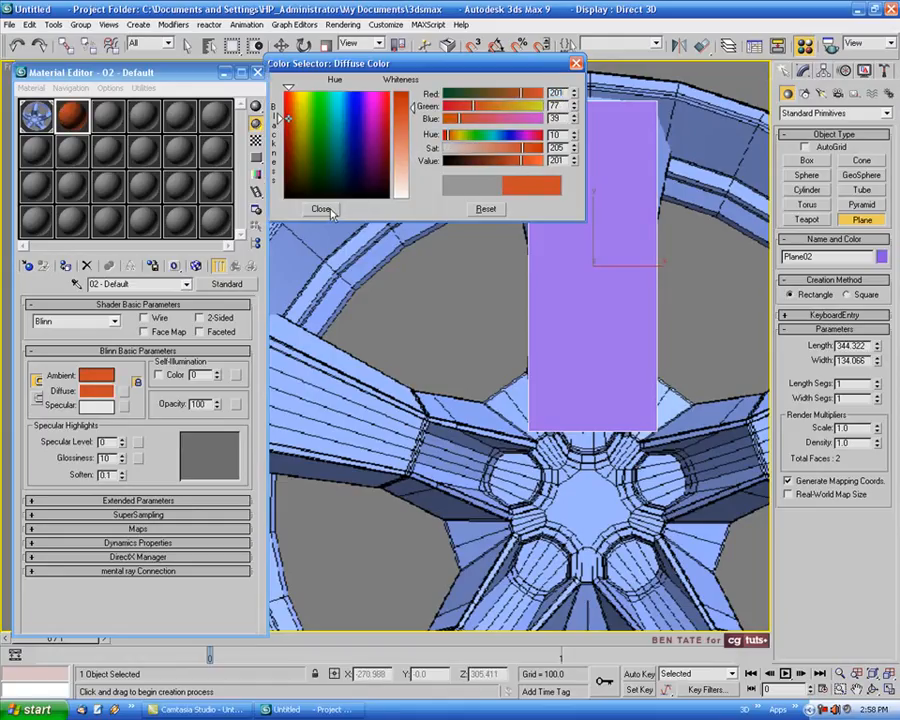
{"action": "left_click", "coordinate": [321, 207]}
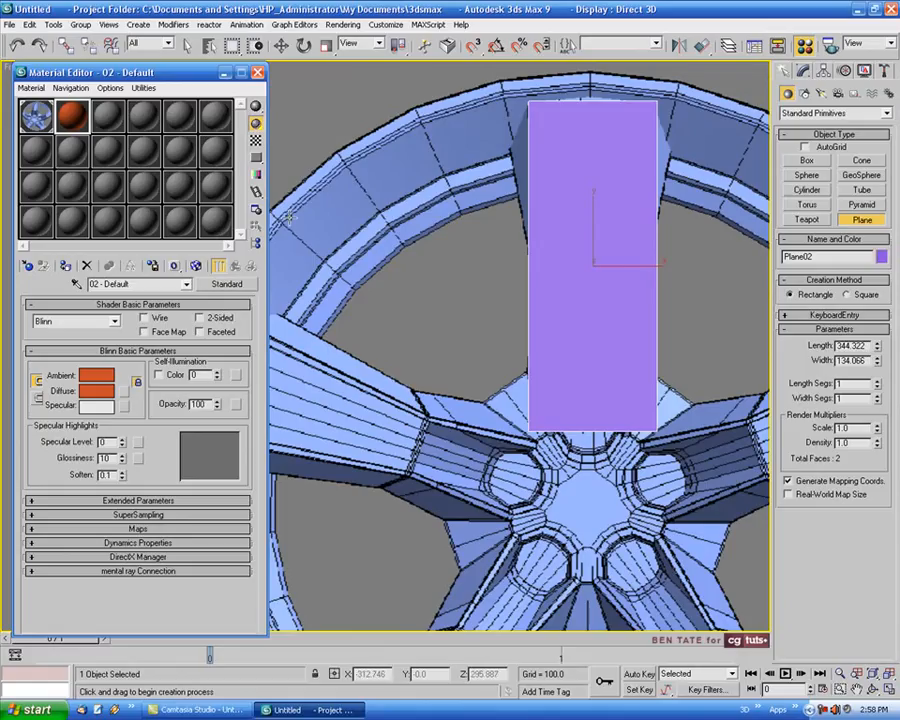
- Turn on Auto Key, go to frame 1 and set the orange-red material's opacity to 36
{"action": "left_click_drag", "start_coordinate": [184, 84], "coordinate": [178, 74]}
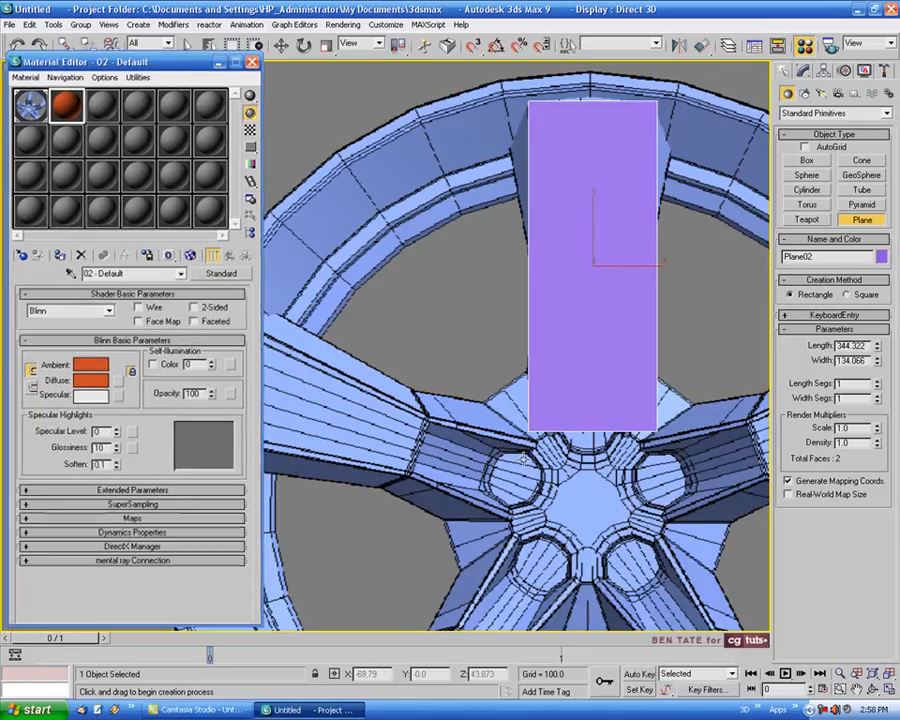
{"action": "left_click", "coordinate": [639, 676]}
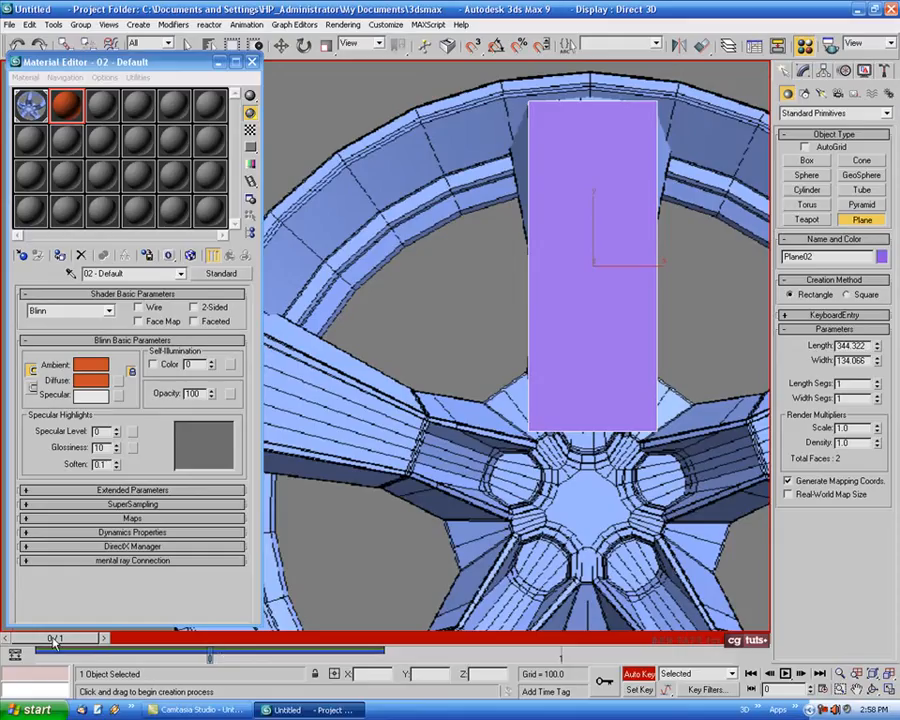
{"action": "left_click_drag", "start_coordinate": [54, 640], "coordinate": [488, 647]}
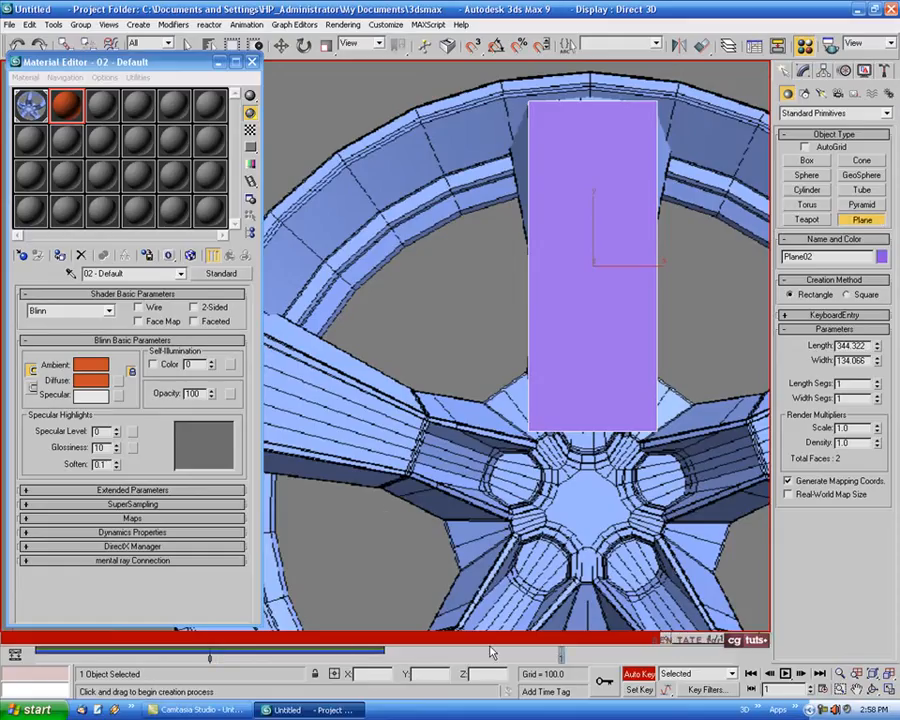
{"action": "double_click", "coordinate": [192, 393]}
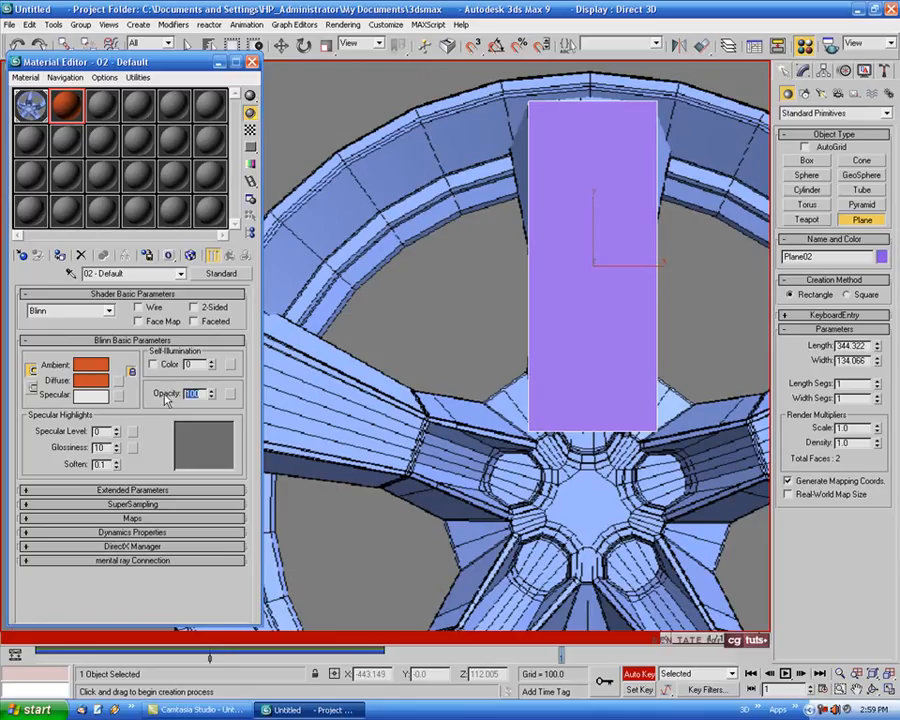
{"action": "key", "text": "Return"}
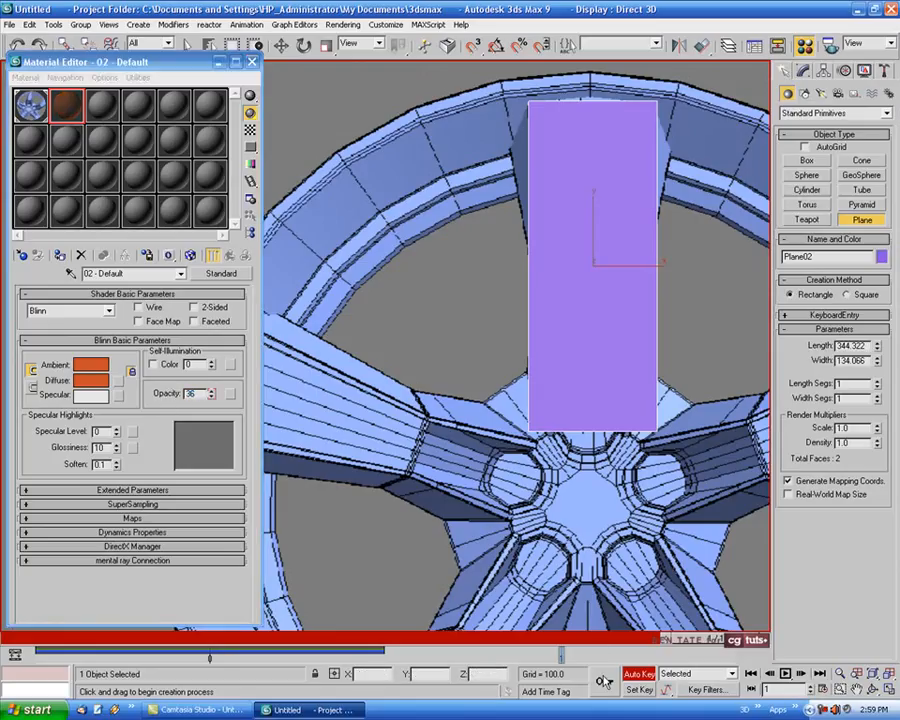
- Turn off Auto Key and change the material's diffuse color to red 204, green 39, blue 39
{"action": "left_click", "coordinate": [640, 676]}
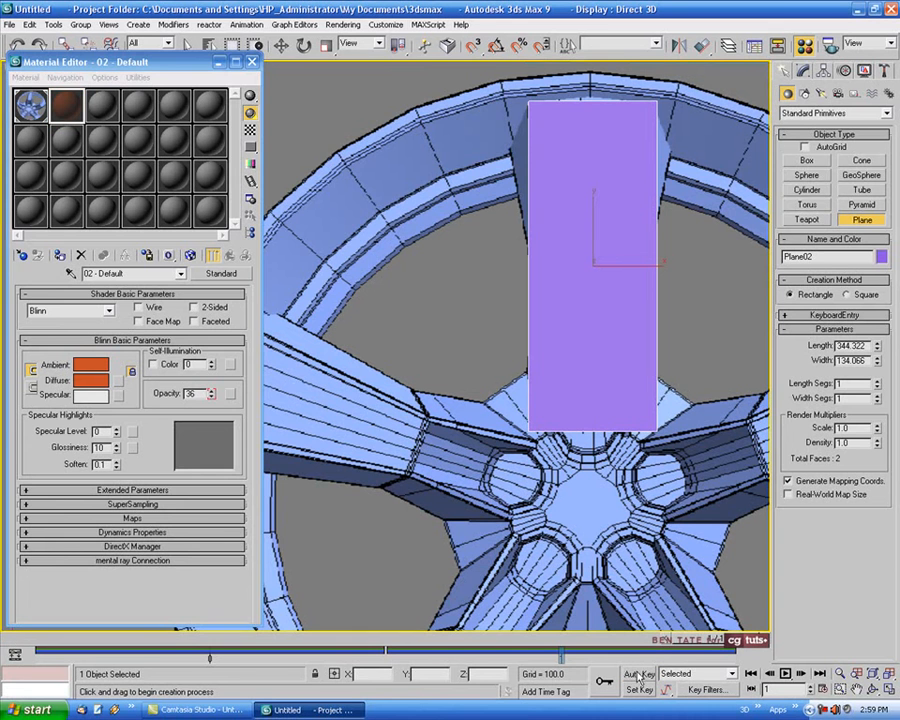
{"action": "left_click", "coordinate": [90, 380]}
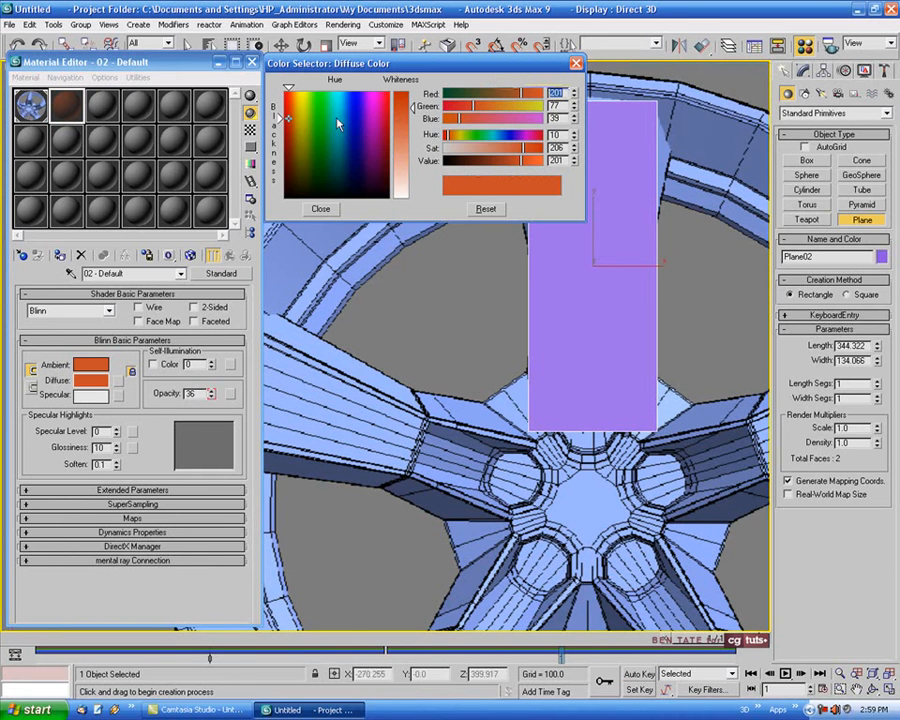
{"action": "left_click_drag", "start_coordinate": [287, 120], "coordinate": [284, 117]}
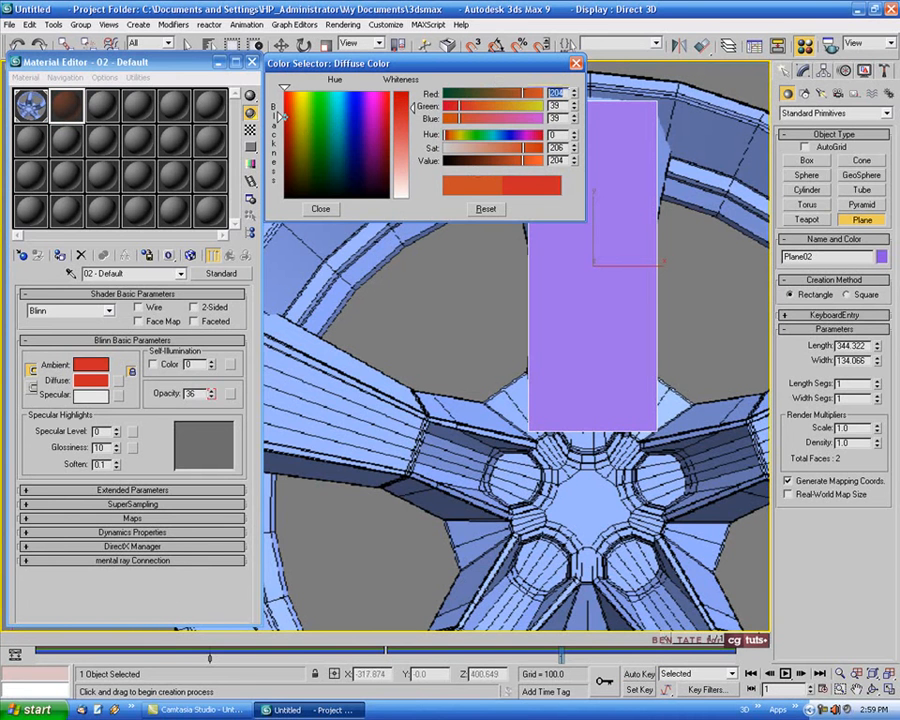
{"action": "left_click", "coordinate": [320, 208]}
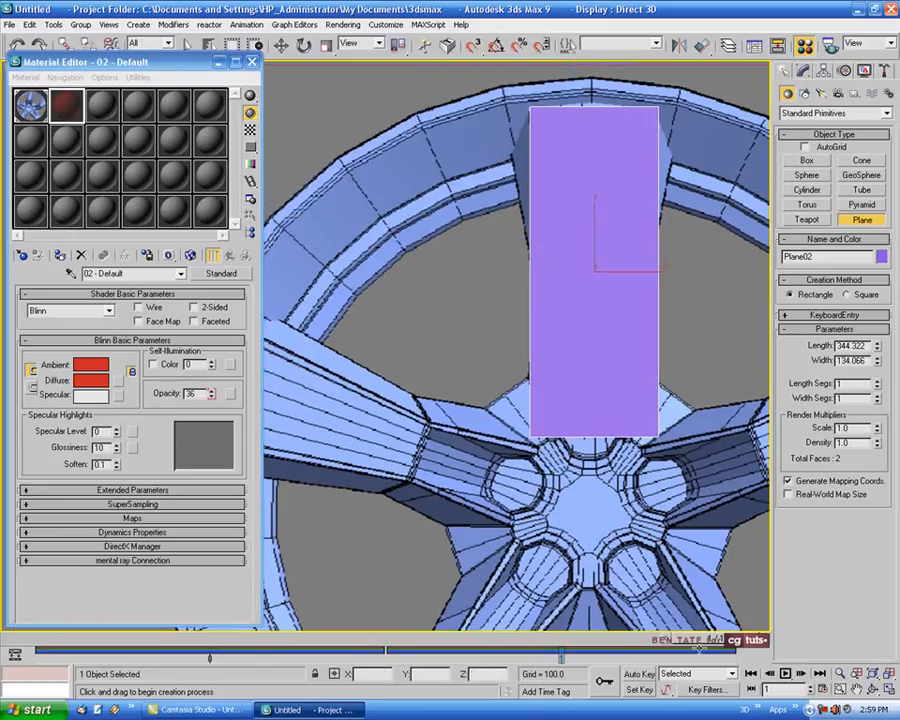
- Return to frame 0 in the Front view, assign the red material to the spoke plane and close the Material Editor
{"action": "right_click", "coordinate": [580, 499]}
{"action": "left_click_drag", "start_coordinate": [667, 640], "coordinate": [669, 640]}
{"action": "left_click_drag", "start_coordinate": [680, 638], "coordinate": [80, 635]}
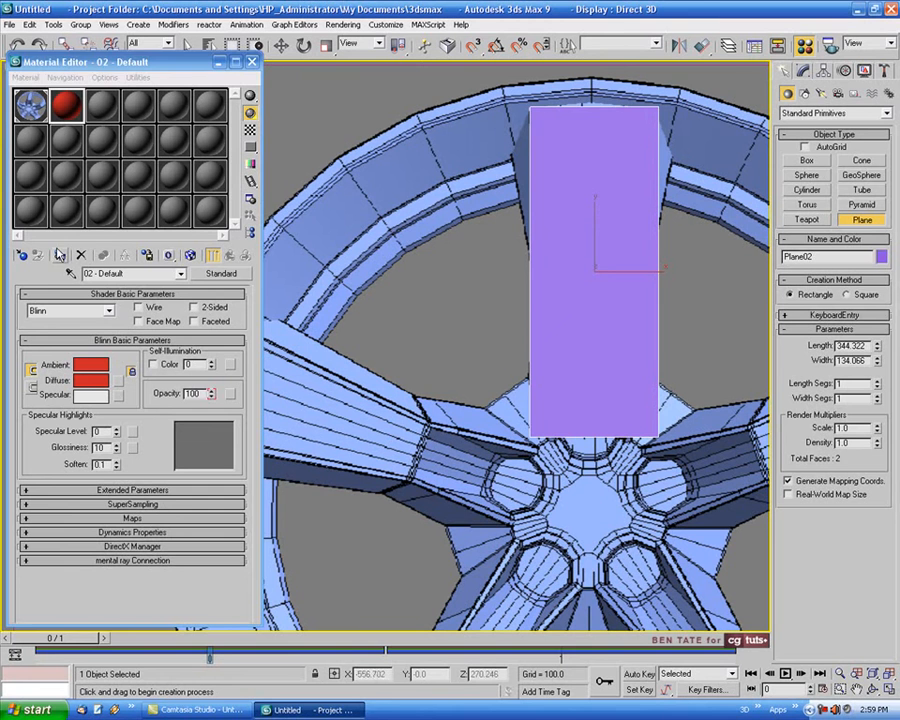
{"action": "left_click", "coordinate": [61, 256]}
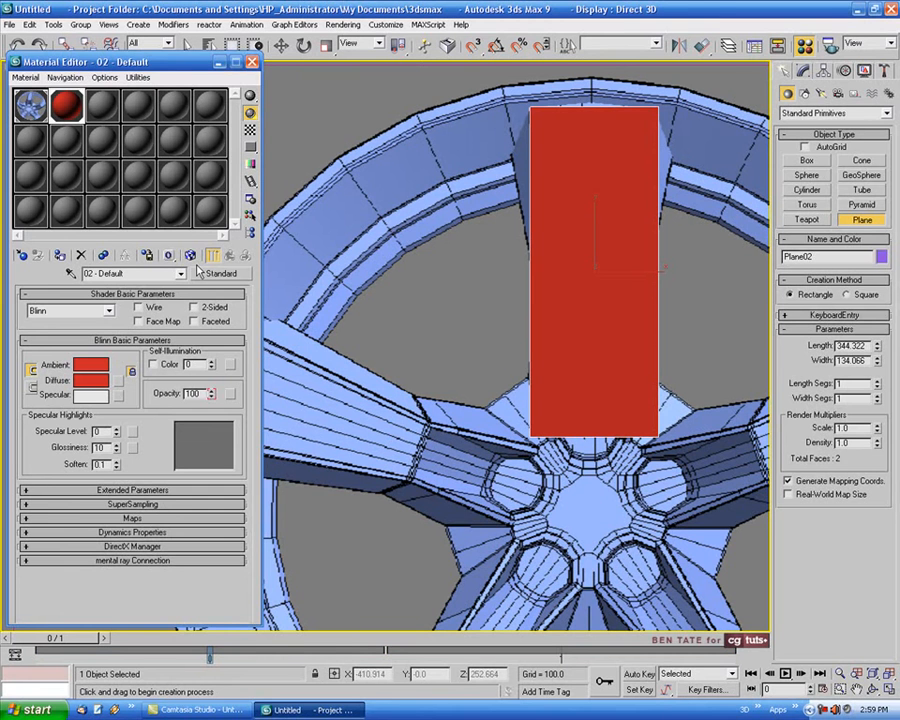
{"action": "left_click", "coordinate": [252, 62]}
{"action": "middle_click_drag", "start_coordinate": [399, 322], "coordinate": [220, 326]}
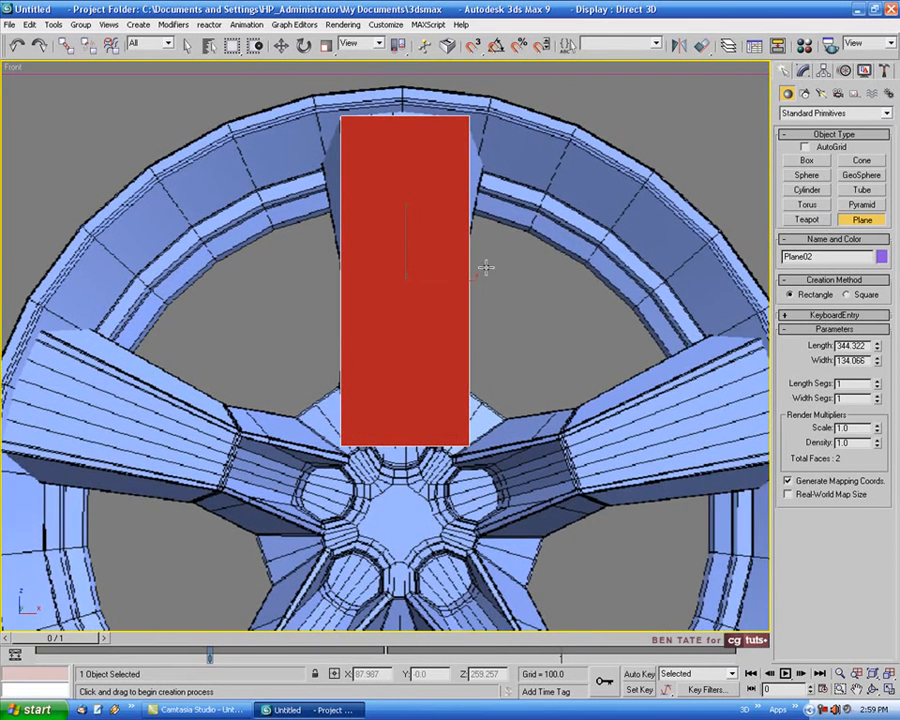
{"action": "middle_click_drag", "start_coordinate": [480, 274], "coordinate": [483, 306]}
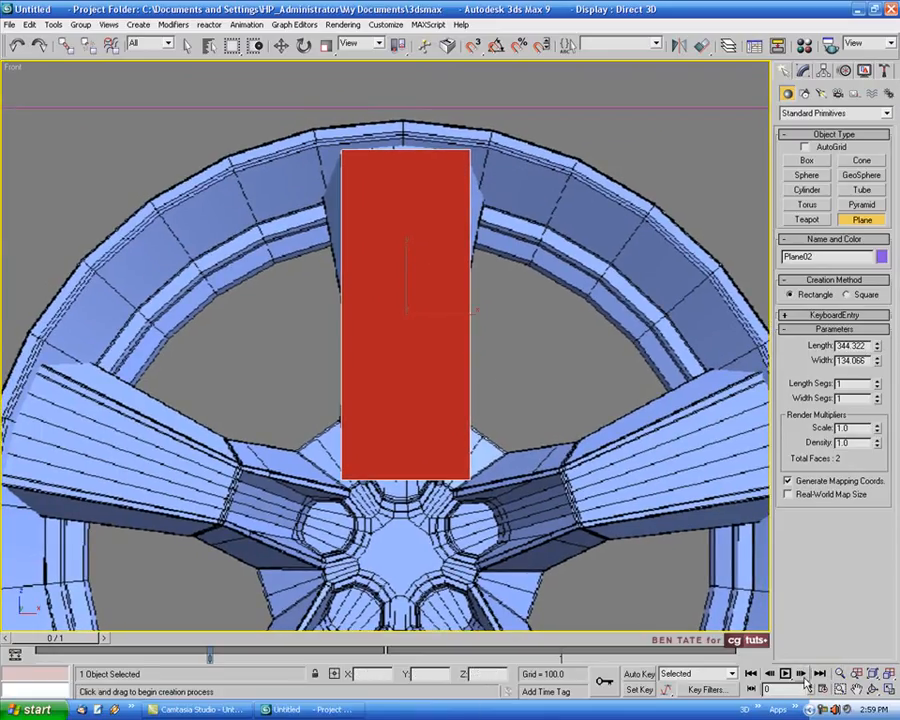
- Switch between frames 0 and 1 to compare the plane's opaque and see-through states over the spoke, ending on frame 1
{"action": "key", "text": "alt+x"}
{"action": "scroll", "coordinate": [606, 506], "scroll_direction": "up", "scroll_amount": 4}
{"action": "middle_click_drag", "start_coordinate": [499, 373], "coordinate": [522, 400]}
{"action": "middle_click_drag", "start_coordinate": [536, 487], "coordinate": [449, 431]}
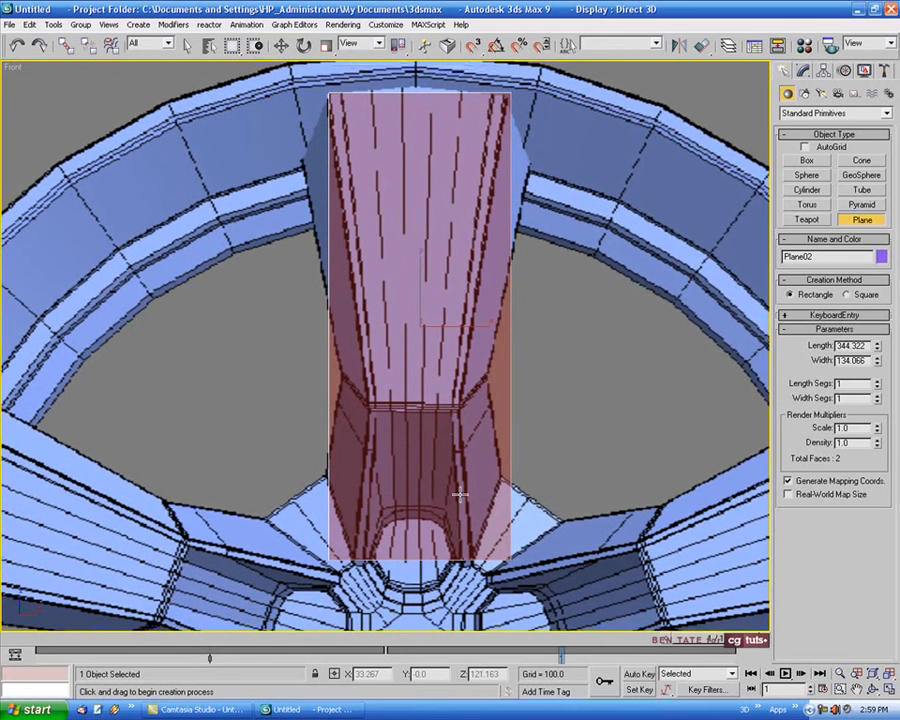
{"action": "middle_click_drag", "start_coordinate": [475, 493], "coordinate": [438, 502]}
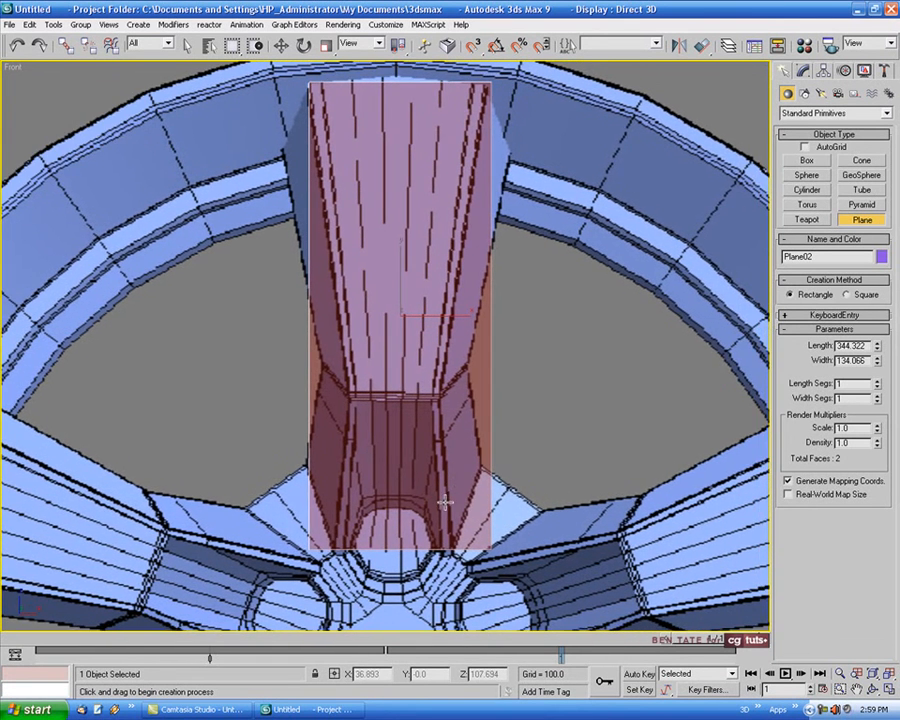
{"action": "key", "text": "comma"}
{"action": "key", "text": "period"}
{"action": "key", "text": "comma"}
{"action": "middle_click_drag", "start_coordinate": [446, 502], "coordinate": [478, 492]}
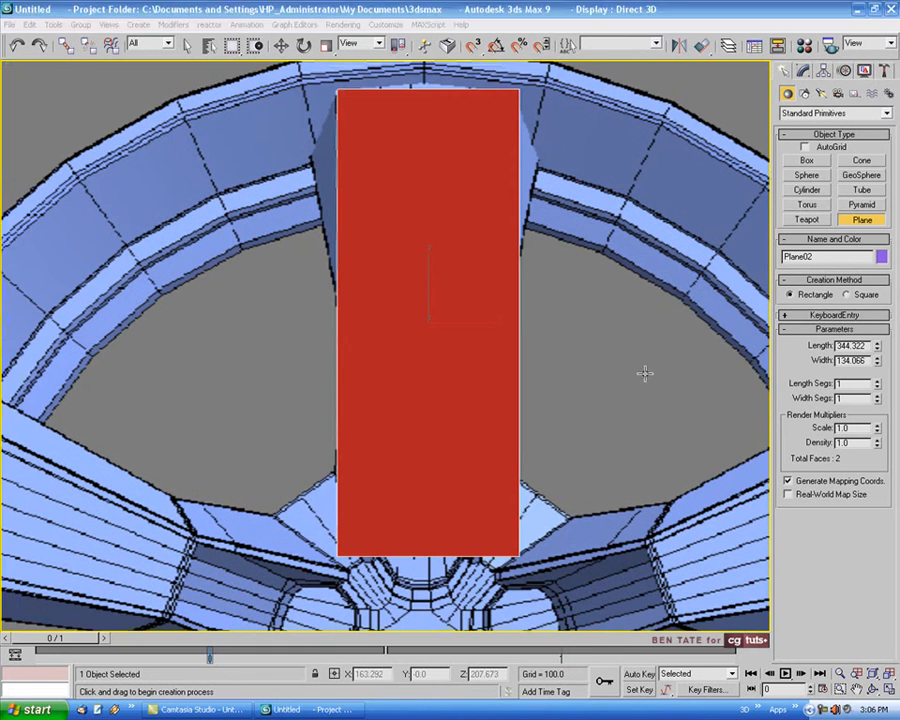
{"action": "middle_click_drag", "start_coordinate": [644, 372], "coordinate": [601, 366]}
{"action": "key", "text": "period"}
- Convert the spoke plane to an Editable Poly
{"action": "key", "text": "w"}
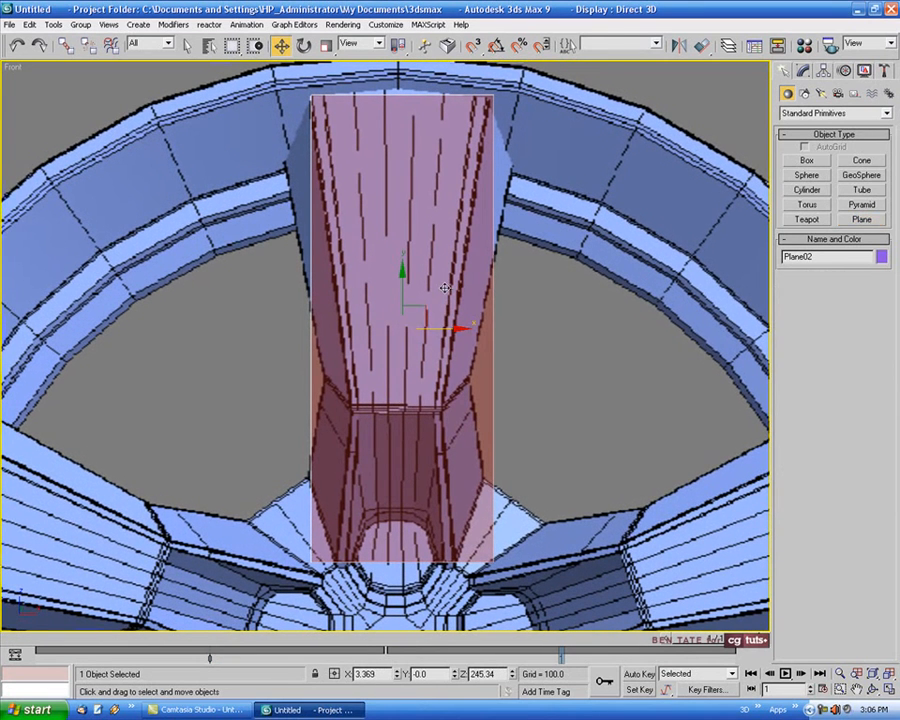
{"action": "right_click", "coordinate": [462, 322]}
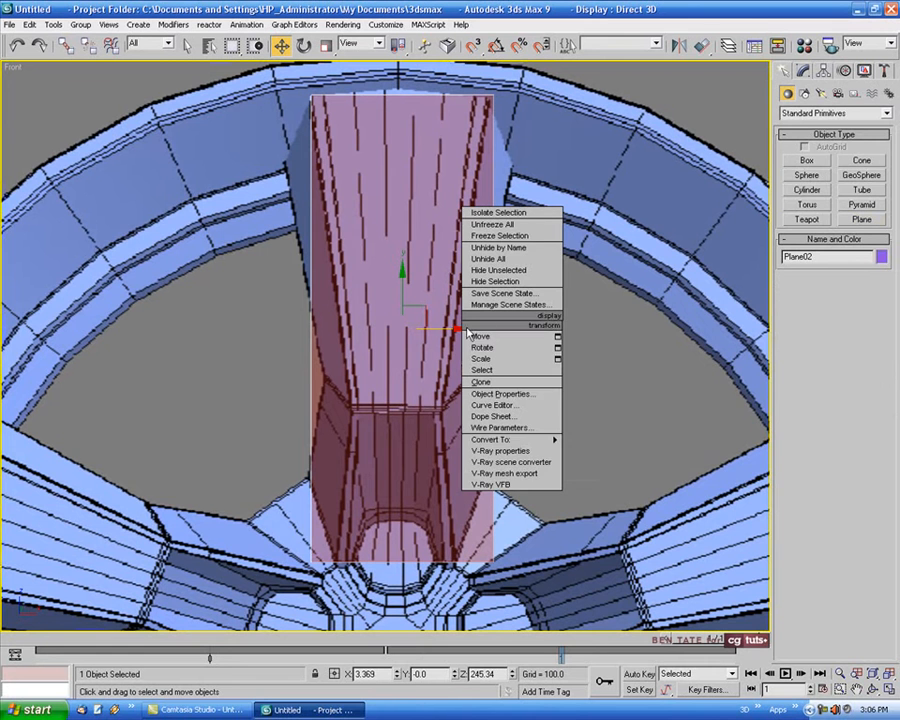
{"action": "mouse_move", "coordinate": [508, 439]}
{"action": "left_click", "coordinate": [606, 448]}
- Align the plane's sides with the spoke by moving its right vertices to about X 63.6 and its left vertices to about X -66.7
{"action": "mouse_move", "coordinate": [604, 351]}
{"action": "middle_mouse_down"}
{"action": "mouse_move", "coordinate": [613, 354]}
{"action": "mouse_move", "coordinate": [608, 327]}
{"action": "mouse_move", "coordinate": [608, 337]}
{"action": "middle_mouse_up"}
{"action": "left_click", "coordinate": [797, 268]}
{"action": "left_click_drag", "start_coordinate": [512, 91], "coordinate": [476, 613]}
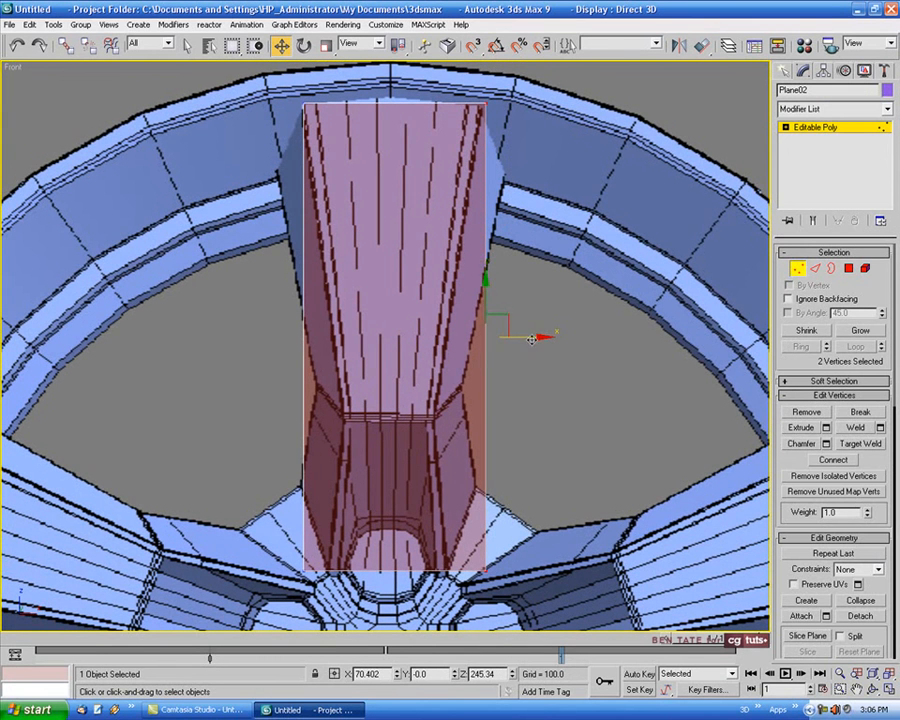
{"action": "left_click_drag", "start_coordinate": [533, 337], "coordinate": [515, 337]}
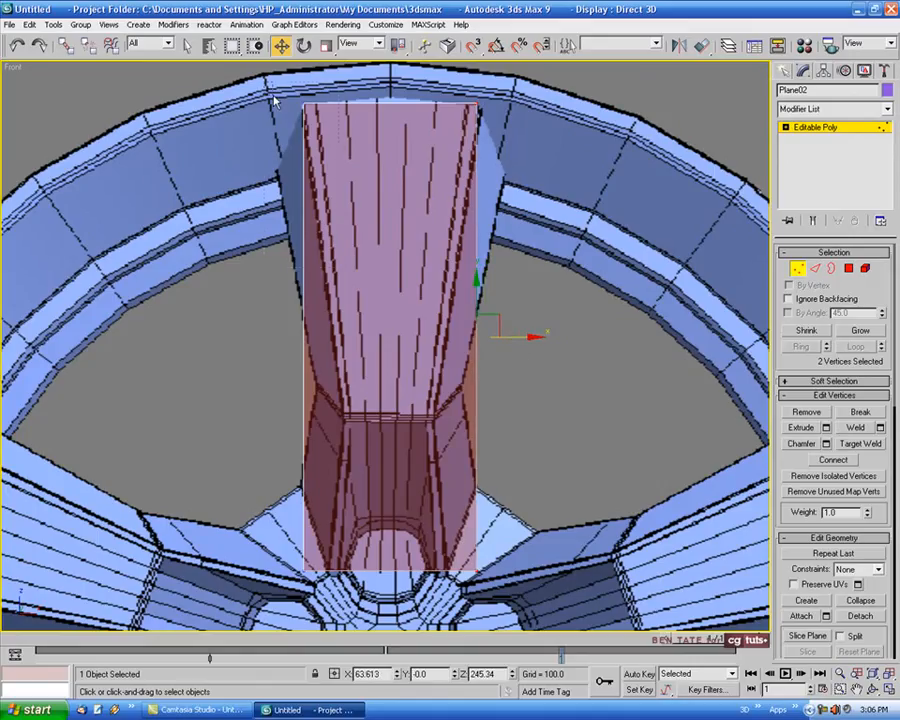
{"action": "left_click_drag", "start_coordinate": [275, 100], "coordinate": [323, 562]}
{"action": "left_click_drag", "start_coordinate": [344, 336], "coordinate": [334, 337]}
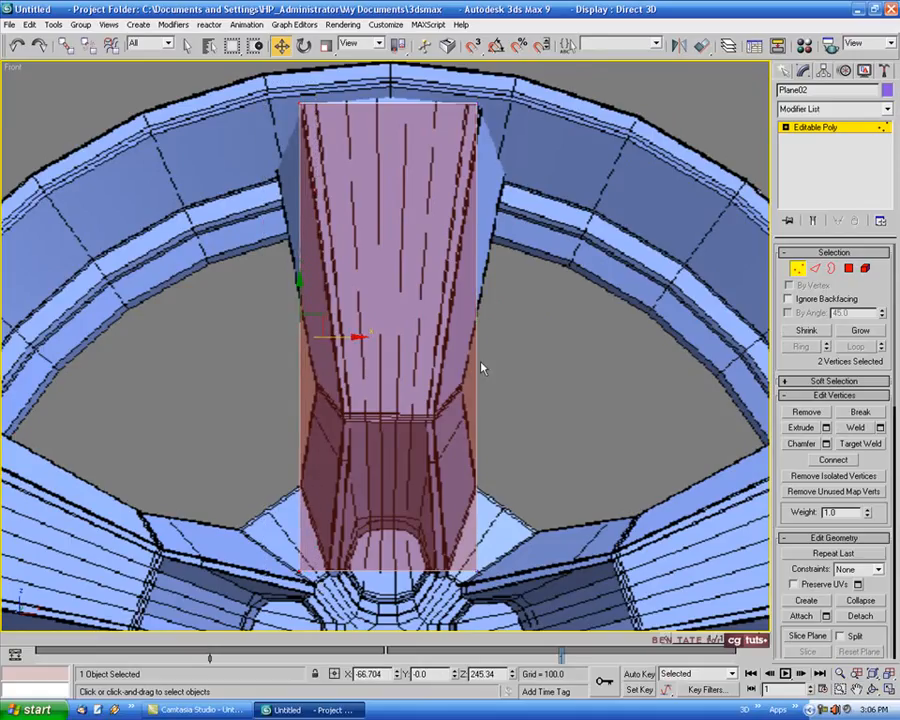
{"action": "left_click", "coordinate": [797, 271]}
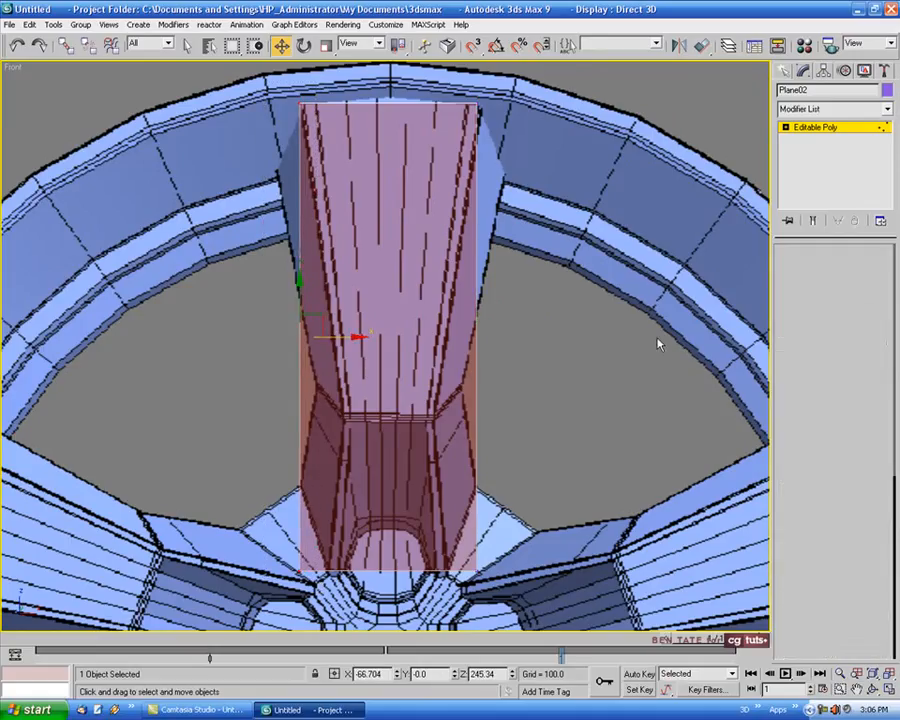
- Connect the plane's two vertical edges with 1 segment and a slide of 33, at the crease across the spoke
{"action": "mouse_move", "coordinate": [478, 430]}
{"action": "middle_mouse_down"}
{"action": "mouse_move", "coordinate": [452, 420]}
{"action": "mouse_move", "coordinate": [476, 424]}
{"action": "middle_mouse_up"}
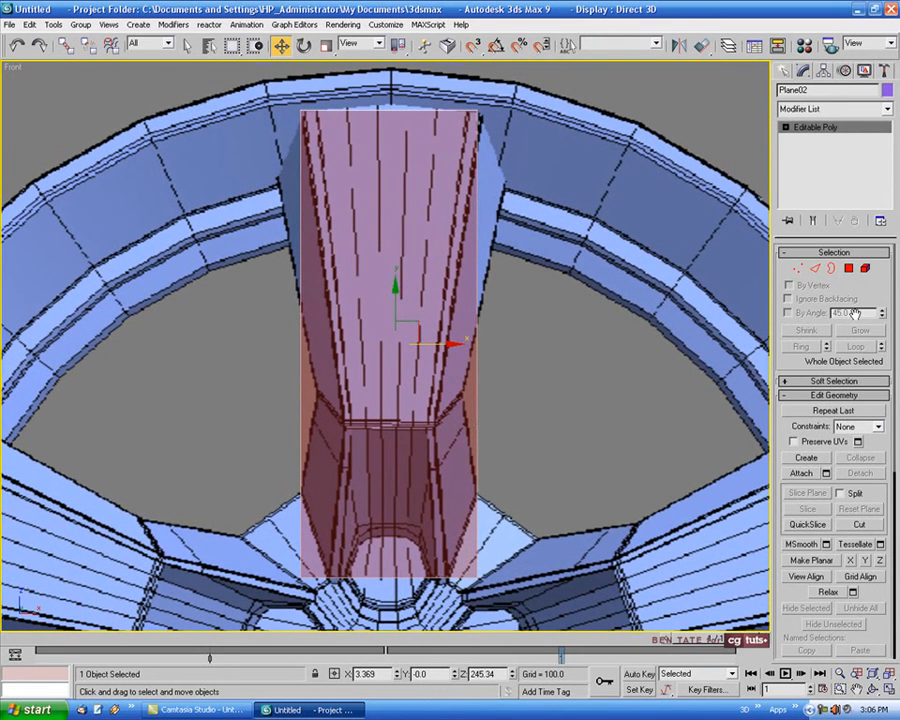
{"action": "left_click", "coordinate": [815, 268]}
{"action": "middle_click_drag", "start_coordinate": [577, 398], "coordinate": [566, 395]}
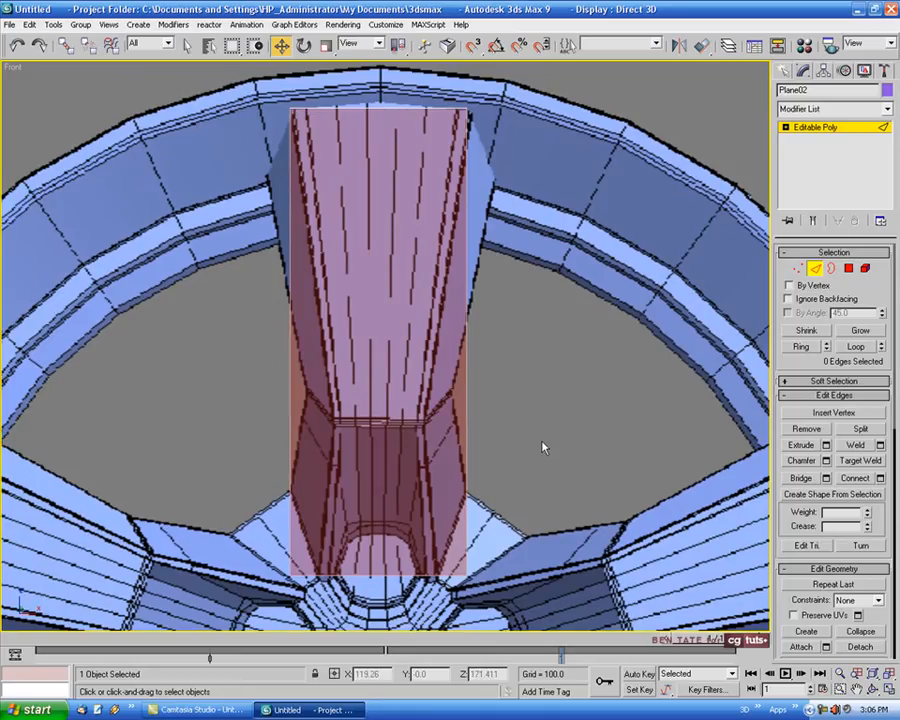
{"action": "left_click_drag", "start_coordinate": [252, 412], "coordinate": [318, 466]}
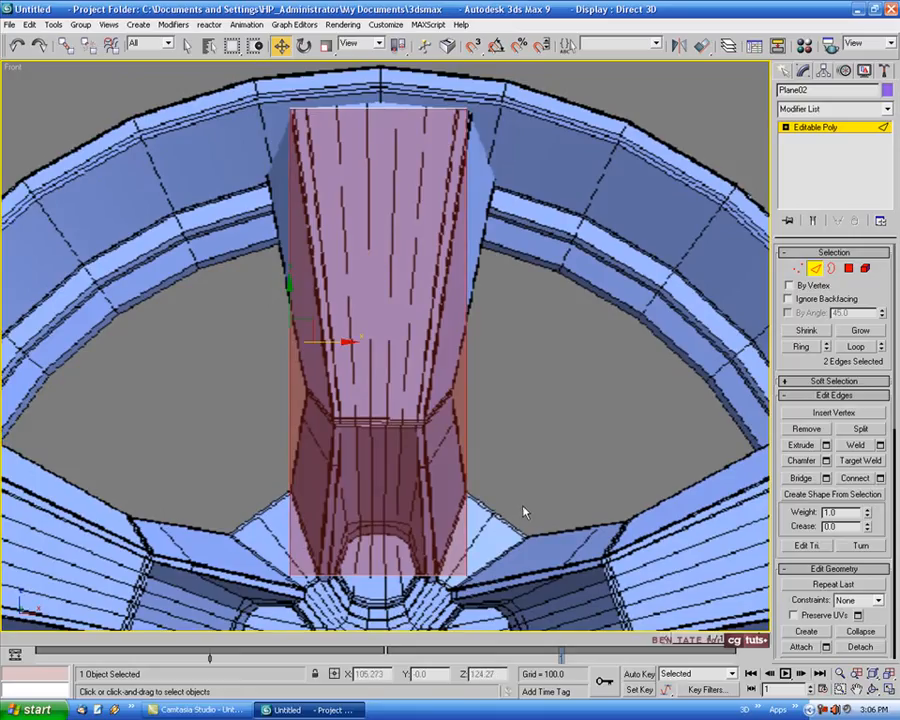
{"action": "left_click", "coordinate": [880, 478]}
{"action": "left_click_drag", "start_coordinate": [434, 298], "coordinate": [584, 298]}
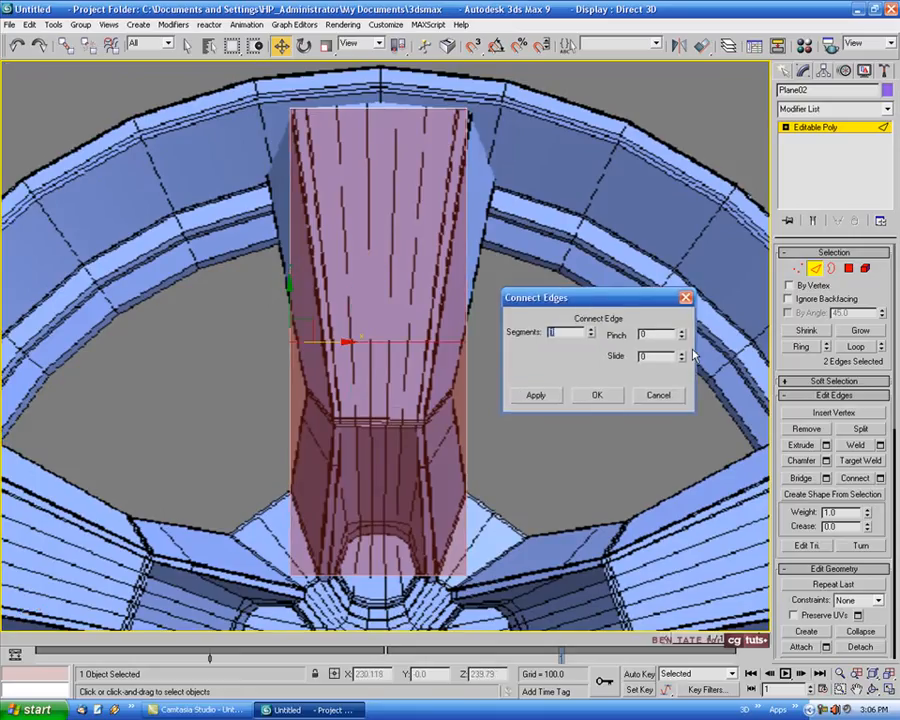
{"action": "mouse_move", "coordinate": [681, 357]}
{"action": "left_mouse_down"}
{"action": "mouse_move", "coordinate": [679, 372]}
{"action": "mouse_move", "coordinate": [677, 312]}
{"action": "mouse_move", "coordinate": [681, 357]}
{"action": "left_mouse_up"}
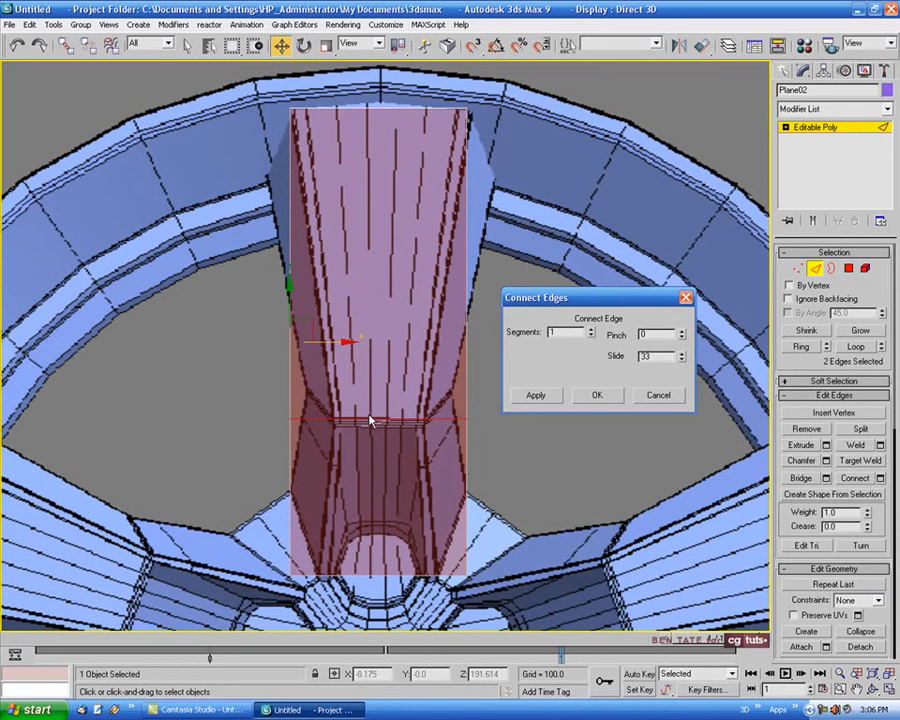
{"action": "left_click", "coordinate": [594, 397]}
- Scale the plane's two middle vertices inward along X to match the spoke's width at the crease
{"action": "mouse_move", "coordinate": [518, 410]}
{"action": "middle_mouse_down"}
{"action": "mouse_move", "coordinate": [518, 351]}
{"action": "mouse_move", "coordinate": [534, 363]}
{"action": "mouse_move", "coordinate": [530, 396]}
{"action": "middle_mouse_up"}
{"action": "left_click", "coordinate": [797, 268]}
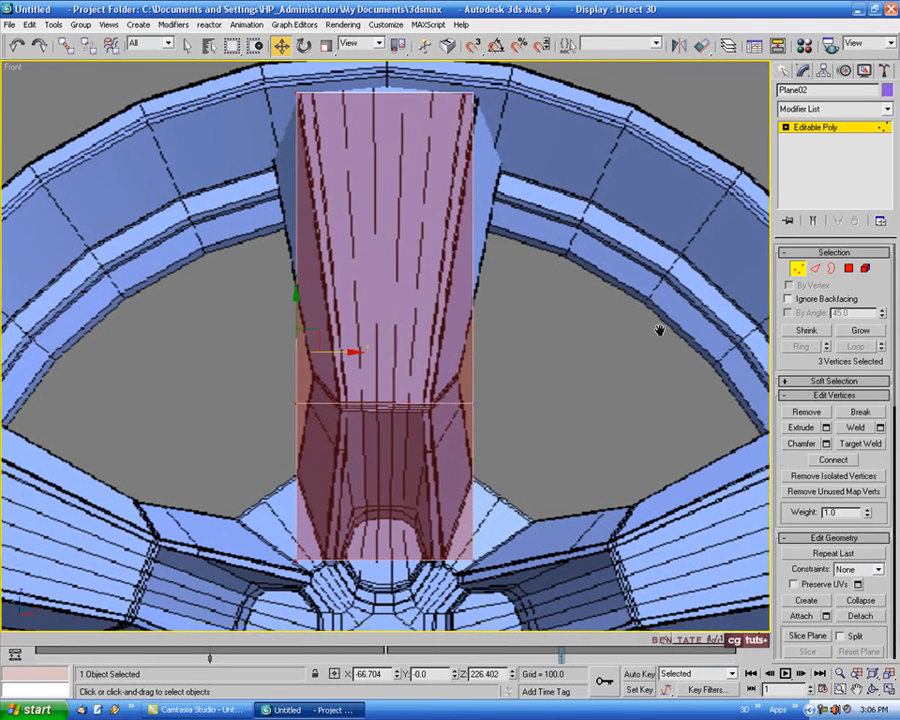
{"action": "mouse_move", "coordinate": [659, 325]}
{"action": "middle_mouse_down"}
{"action": "mouse_move", "coordinate": [655, 317]}
{"action": "mouse_move", "coordinate": [649, 330]}
{"action": "middle_mouse_up"}
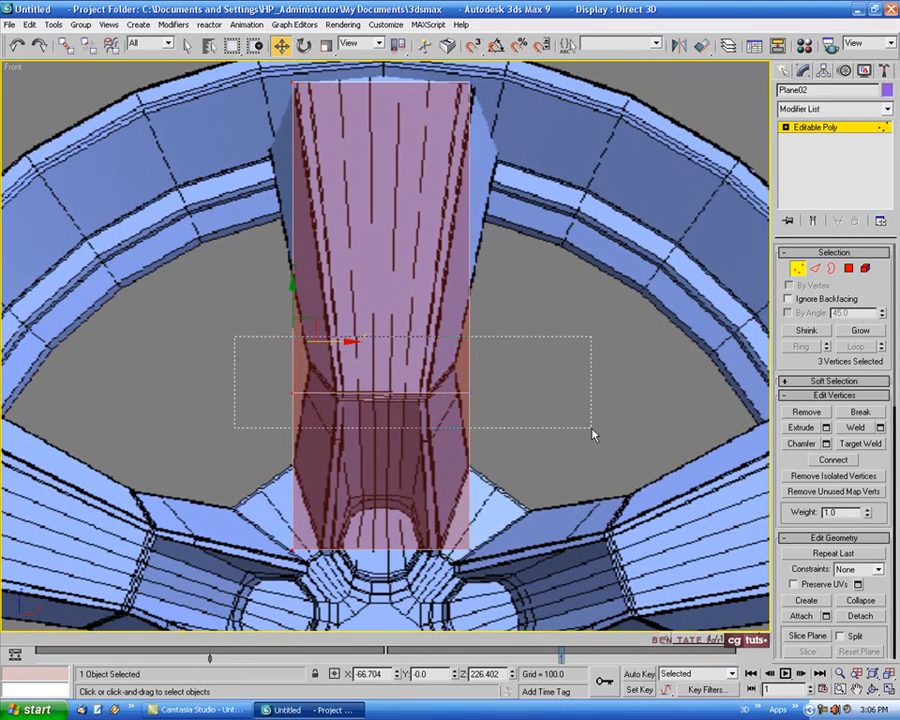
{"action": "left_click_drag", "start_coordinate": [591, 429], "coordinate": [591, 428]}
{"action": "middle_click_drag", "start_coordinate": [556, 393], "coordinate": [565, 390]}
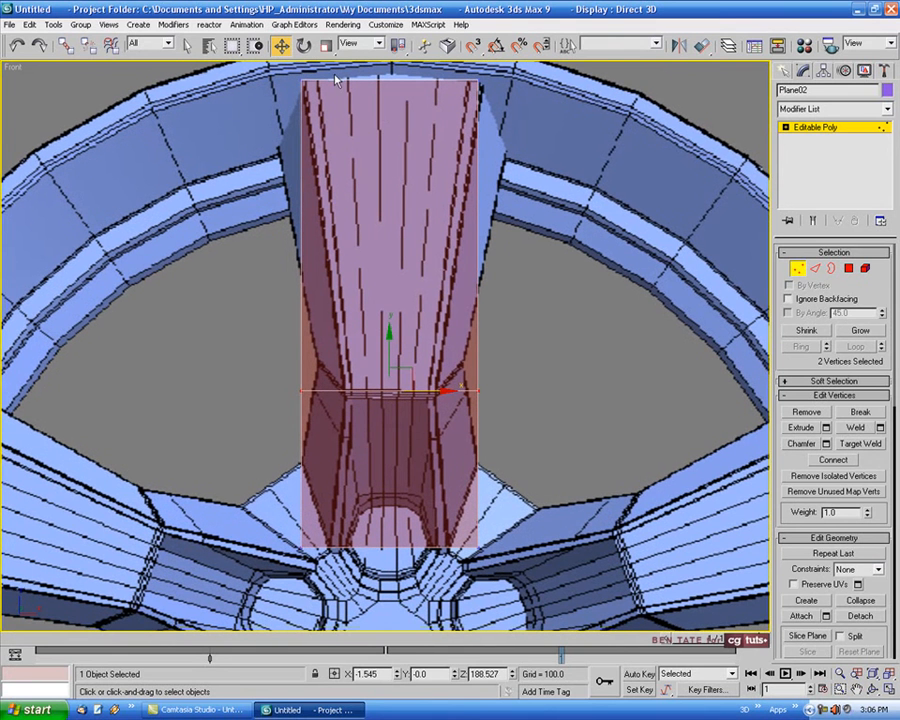
{"action": "left_click", "coordinate": [326, 46]}
{"action": "left_click_drag", "start_coordinate": [474, 392], "coordinate": [410, 392]}
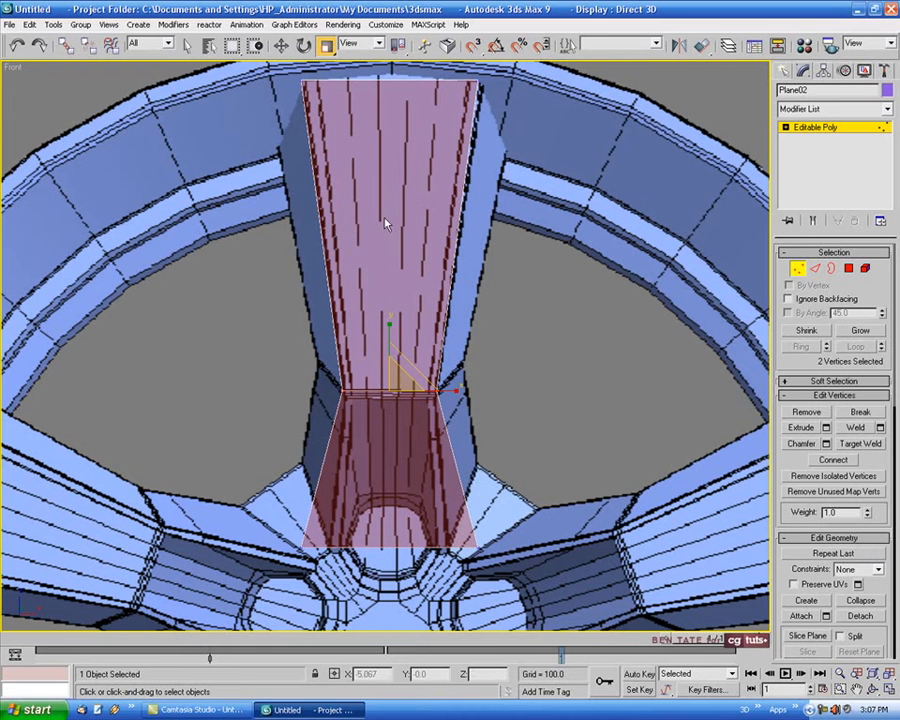
- Scale the plane's two bottom vertices to about 69 percent along X to match the spoke's base at the hub
{"action": "mouse_move", "coordinate": [500, 448]}
{"action": "middle_mouse_down"}
{"action": "mouse_move", "coordinate": [492, 422]}
{"action": "mouse_move", "coordinate": [500, 456]}
{"action": "mouse_move", "coordinate": [506, 443]}
{"action": "middle_mouse_up"}
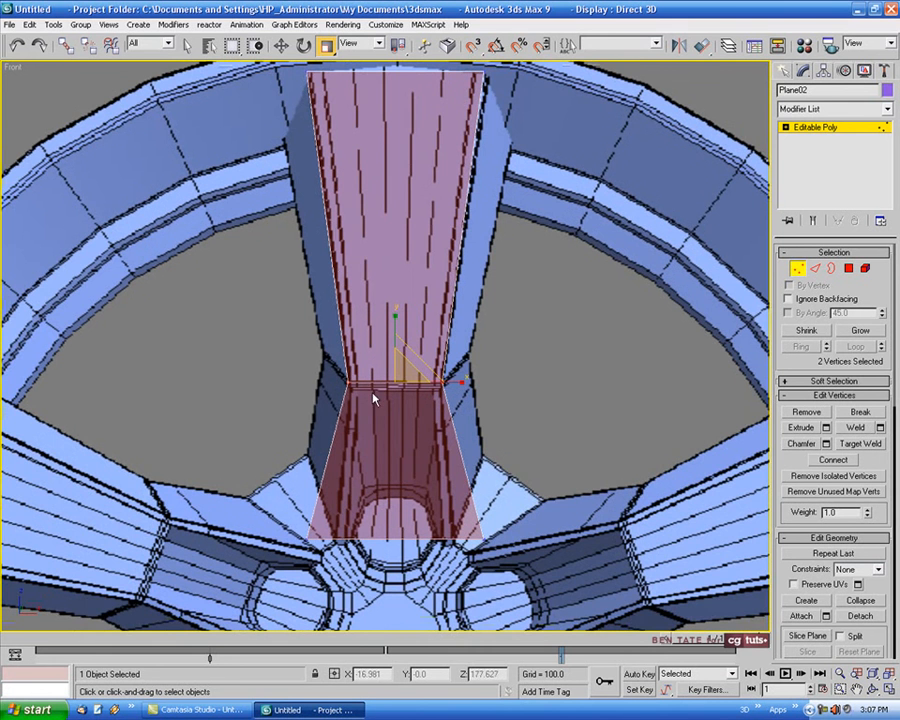
{"action": "middle_click_drag", "start_coordinate": [500, 241], "coordinate": [482, 185]}
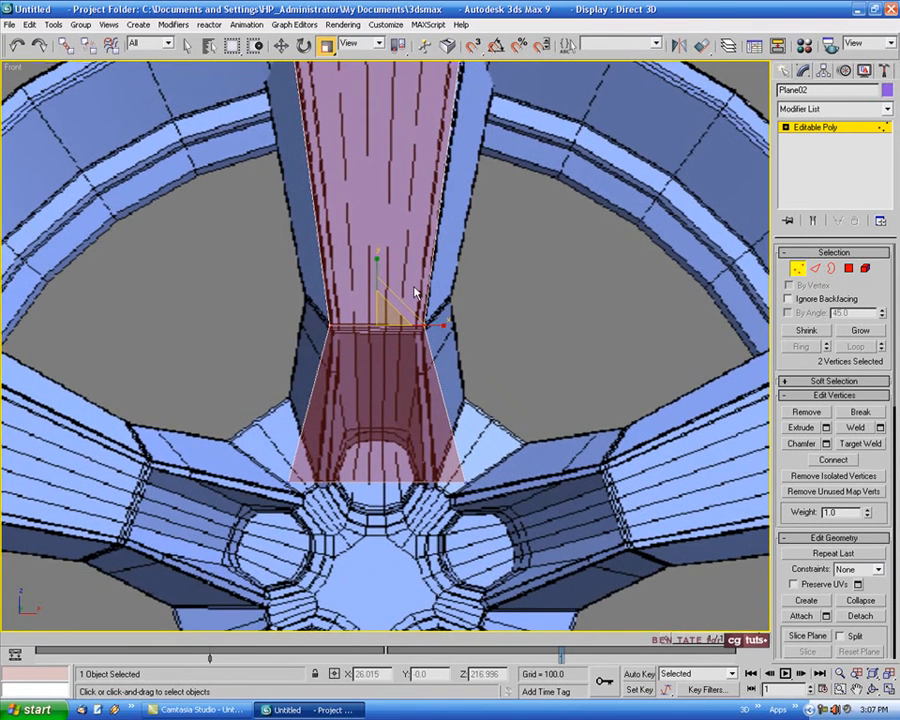
{"action": "middle_click_drag", "start_coordinate": [352, 366], "coordinate": [347, 314]}
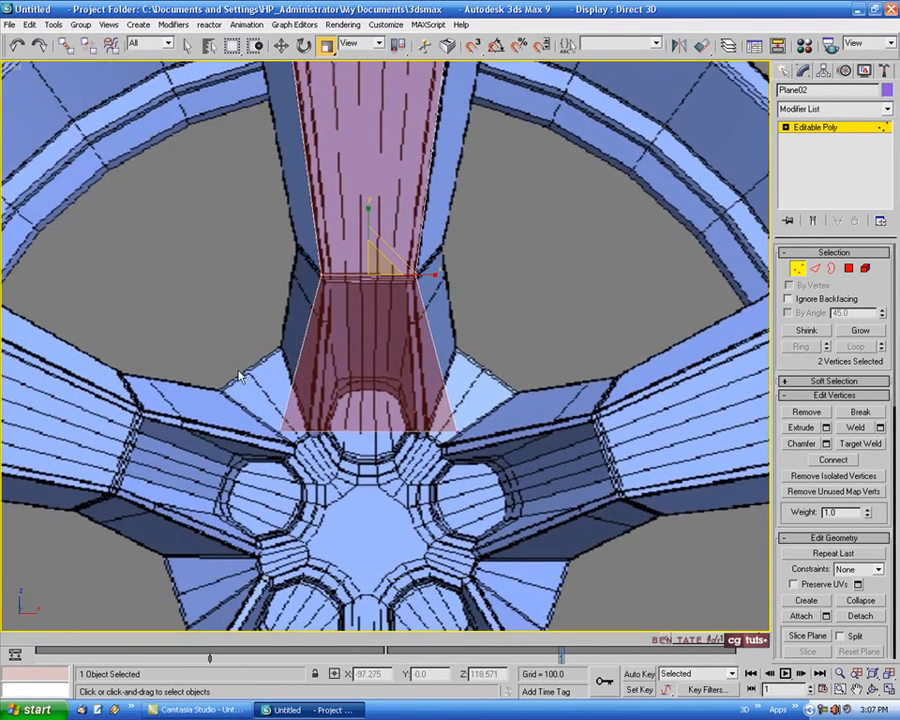
{"action": "left_click_drag", "start_coordinate": [286, 424], "coordinate": [507, 450]}
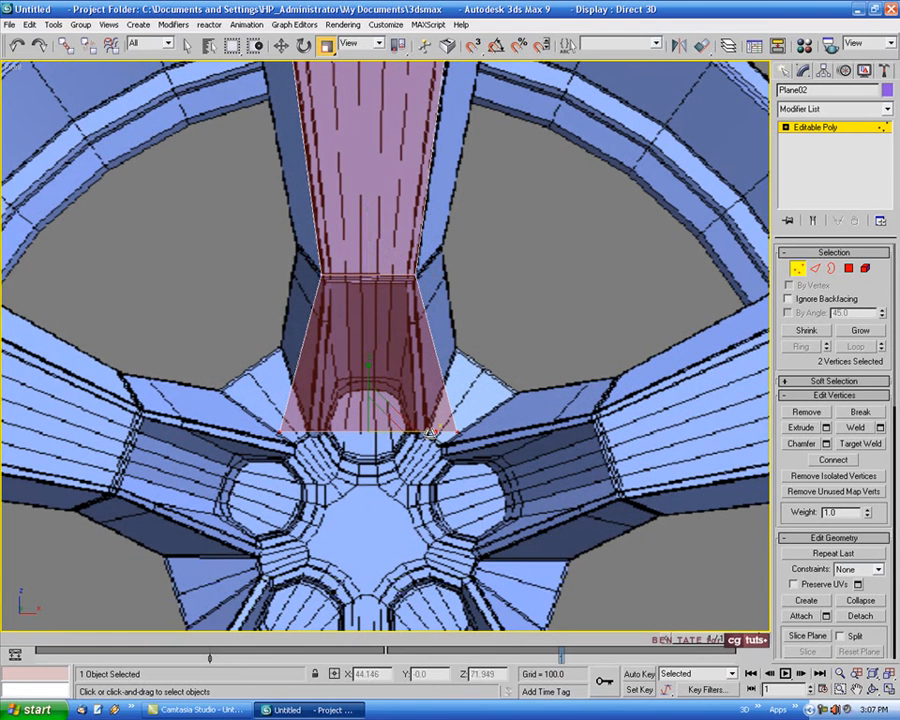
{"action": "left_click_drag", "start_coordinate": [430, 432], "coordinate": [408, 433]}
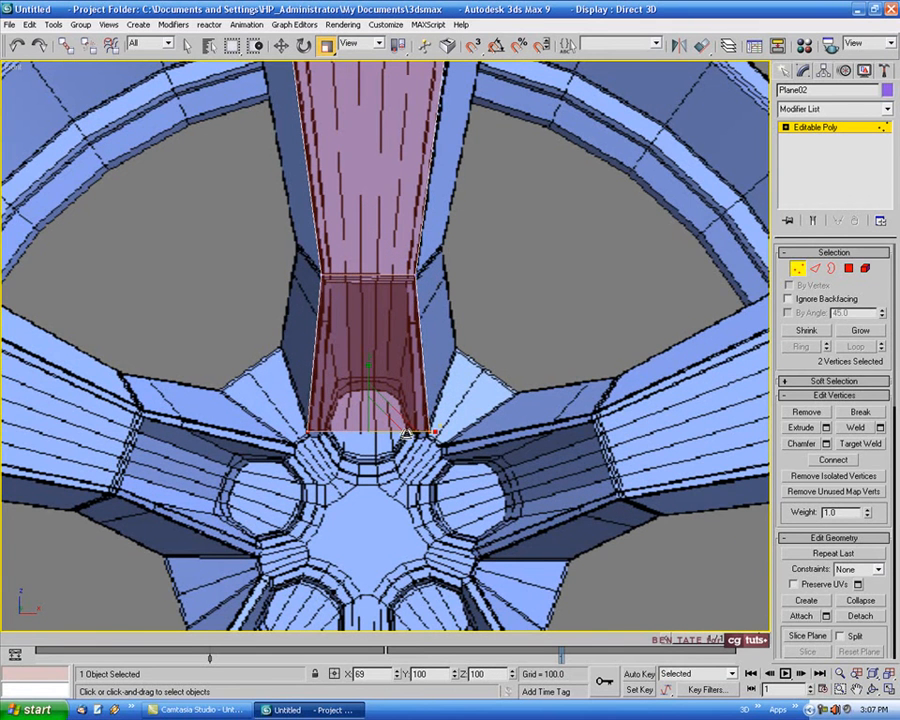
{"action": "scroll", "coordinate": [487, 385], "scroll_direction": "up", "scroll_amount": 3}
{"action": "middle_click_drag", "start_coordinate": [486, 385], "coordinate": [528, 390]}
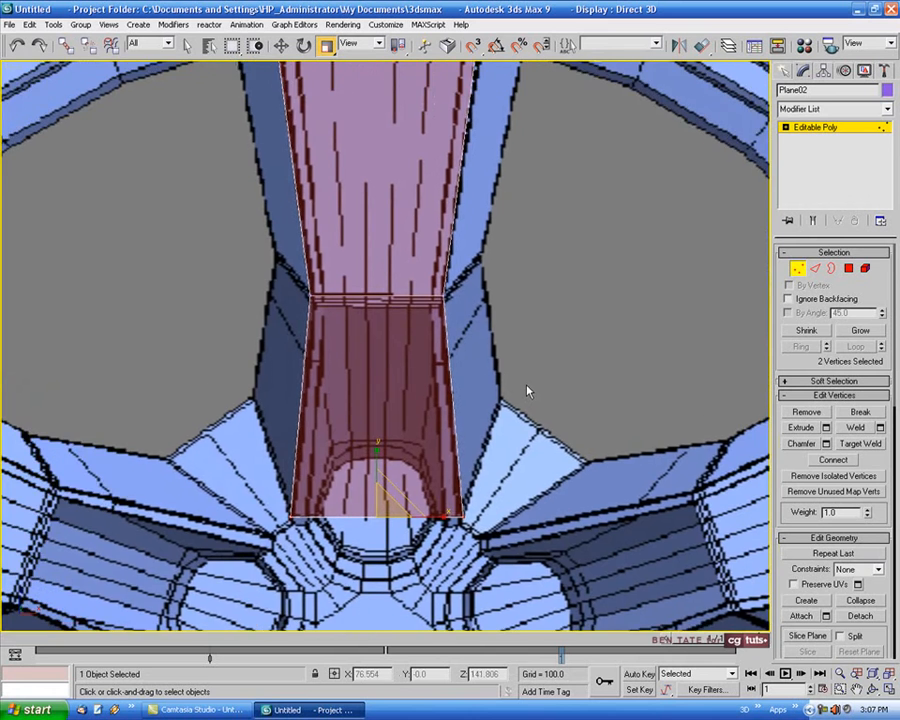
{"action": "scroll", "coordinate": [528, 388], "scroll_direction": "down", "scroll_amount": 3}
{"action": "middle_click_drag", "start_coordinate": [523, 296], "coordinate": [504, 368]}
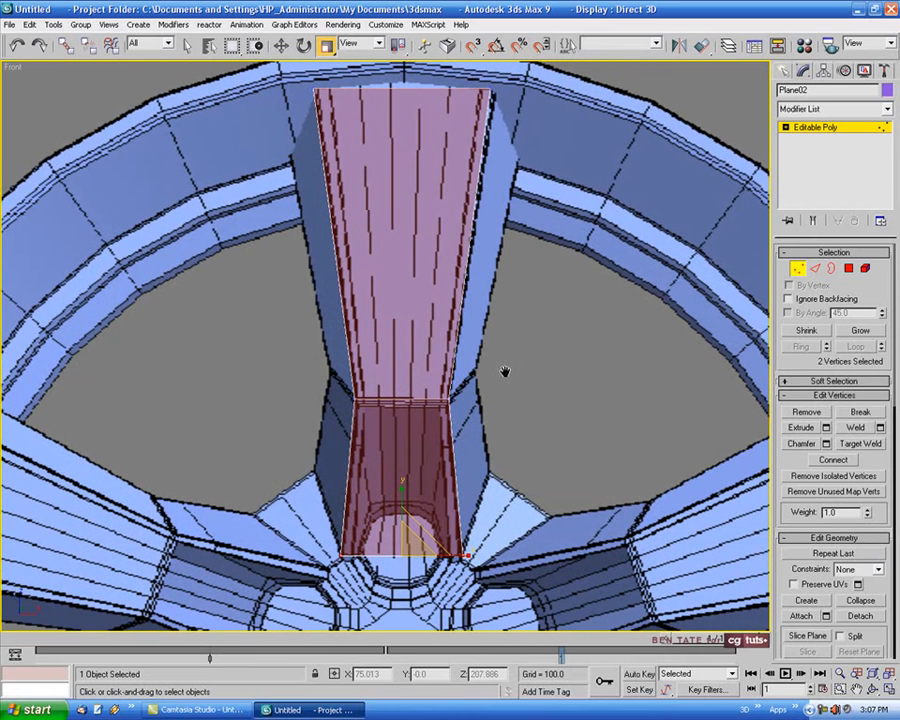
- Show the spoke plane opaque with edged faces in the Perspective view at frame 0
{"action": "key", "text": "w"}
{"action": "middle_click_drag", "start_coordinate": [552, 475], "coordinate": [549, 450]}
{"action": "key", "text": "alt+w"}
{"action": "right_click", "coordinate": [602, 483]}
{"action": "key", "text": "alt+w"}
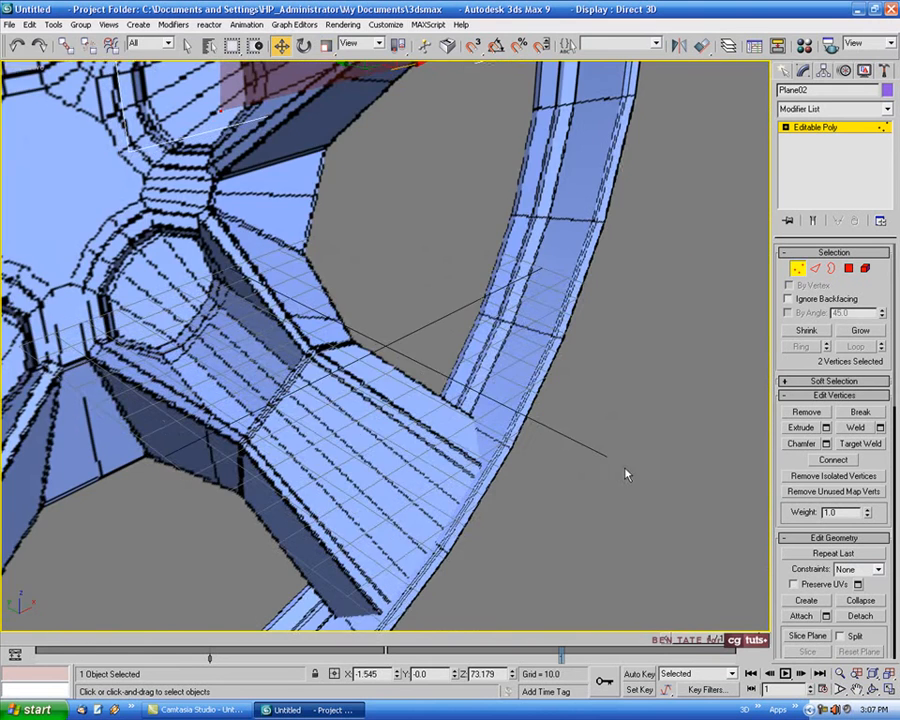
{"action": "scroll", "coordinate": [612, 470], "scroll_direction": "down", "scroll_amount": 5}
{"action": "scroll", "coordinate": [604, 473], "scroll_direction": "up", "scroll_amount": 2}
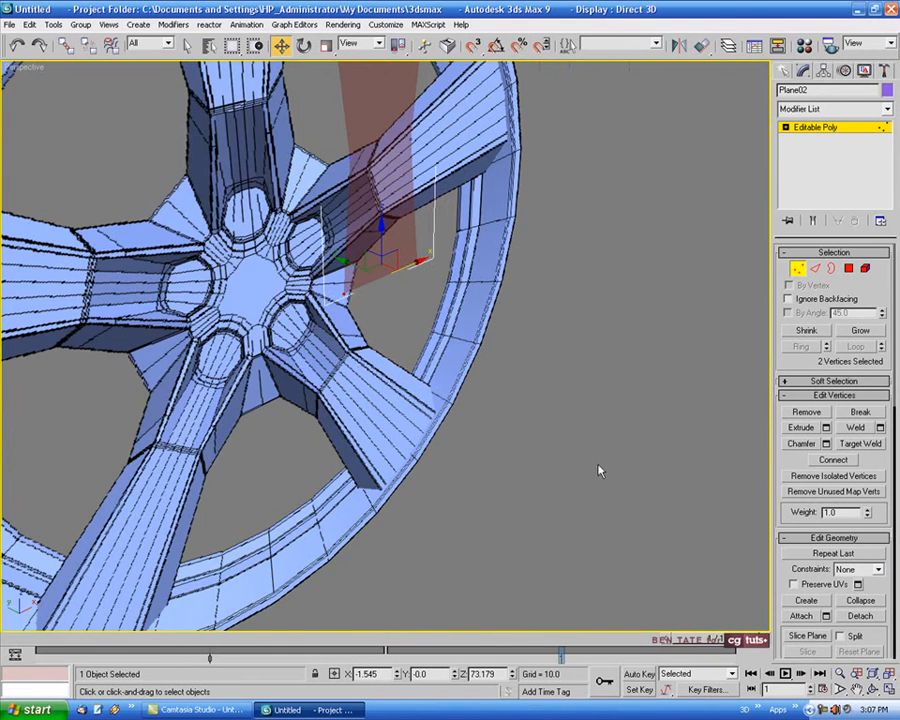
{"action": "middle_click_drag", "start_coordinate": [582, 462], "coordinate": [566, 497]}
{"action": "key", "text": "comma"}
{"action": "key", "text": "F4"}
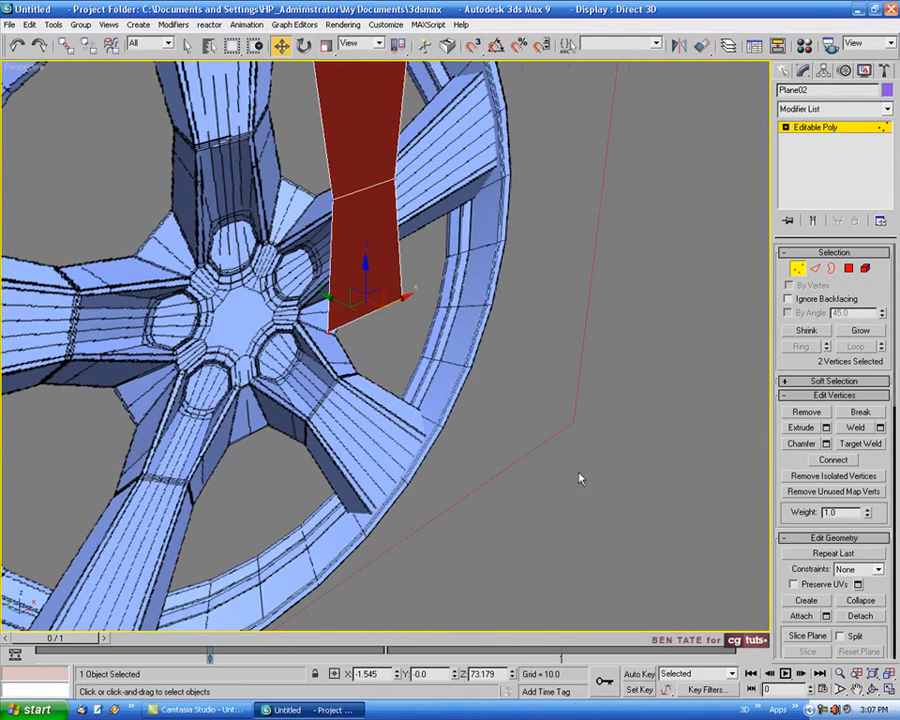
- Move the plane's two bottom vertices back along Y to about 77.7, angling the lower section toward the hub
{"action": "middle_click_drag", "start_coordinate": [599, 462], "coordinate": [492, 446], "text": "alt"}
{"action": "scroll", "coordinate": [484, 390], "scroll_direction": "down", "scroll_amount": 4}
{"action": "middle_click_drag", "start_coordinate": [484, 386], "coordinate": [346, 390], "text": "alt"}
{"action": "scroll", "coordinate": [446, 434], "scroll_direction": "up", "scroll_amount": 5}
{"action": "scroll", "coordinate": [452, 392], "scroll_direction": "down", "scroll_amount": 3}
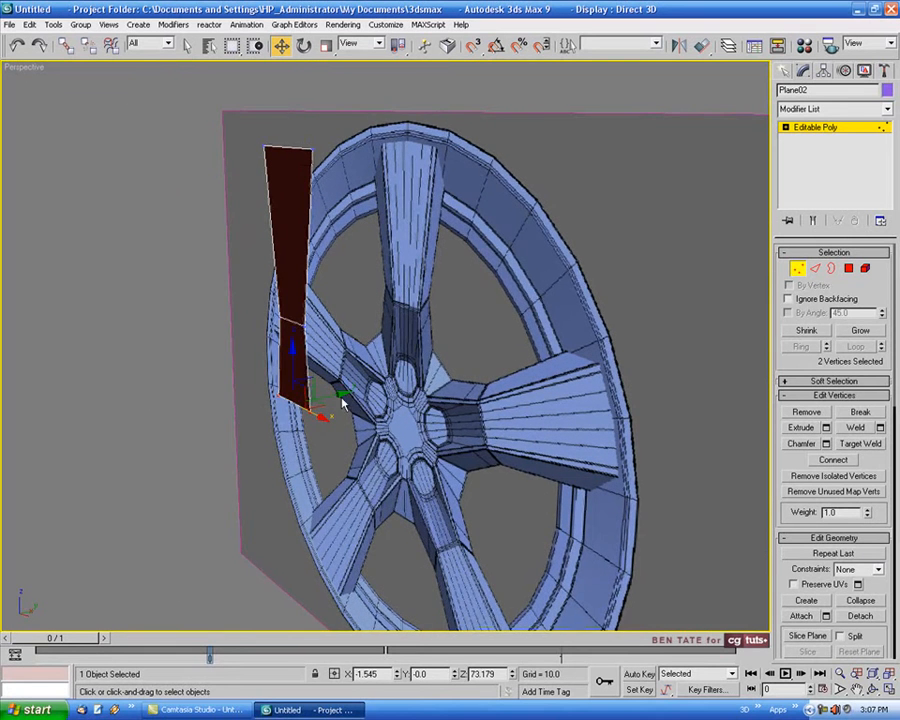
{"action": "scroll", "coordinate": [343, 400], "scroll_direction": "up", "scroll_amount": 3}
{"action": "left_click_drag", "start_coordinate": [306, 425], "coordinate": [369, 400]}
{"action": "middle_click_drag", "start_coordinate": [369, 400], "coordinate": [568, 364], "text": "alt"}
- Hide the grid and selection brackets in the Left view, and adjust the two bottom vertices to about Y 73.5
{"action": "key", "text": "alt+w"}
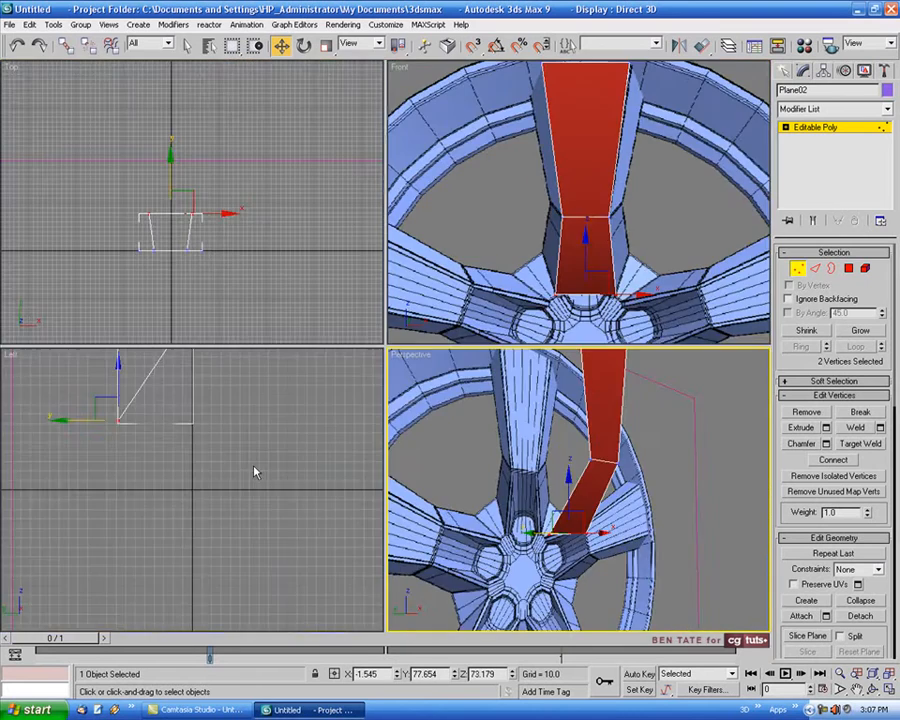
{"action": "middle_click_drag", "start_coordinate": [268, 470], "coordinate": [343, 497]}
{"action": "scroll", "coordinate": [322, 466], "scroll_direction": "down", "scroll_amount": 2}
{"action": "middle_click_drag", "start_coordinate": [373, 453], "coordinate": [333, 507]}
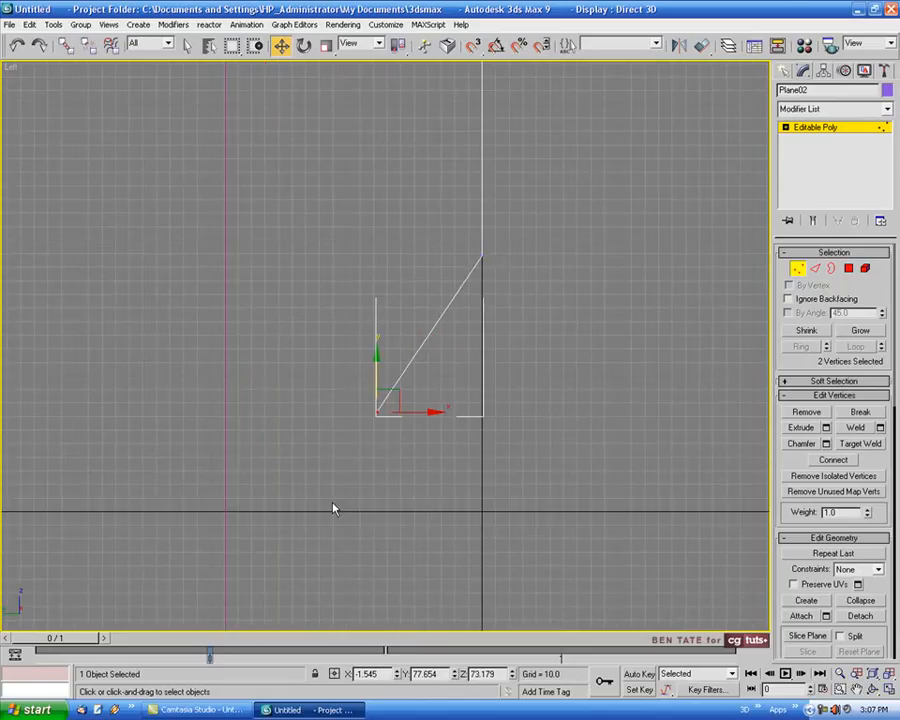
{"action": "key", "text": "g"}
{"action": "key", "text": "j"}
{"action": "middle_click_drag", "start_coordinate": [498, 399], "coordinate": [472, 491]}
{"action": "scroll", "coordinate": [473, 491], "scroll_direction": "down", "scroll_amount": 4}
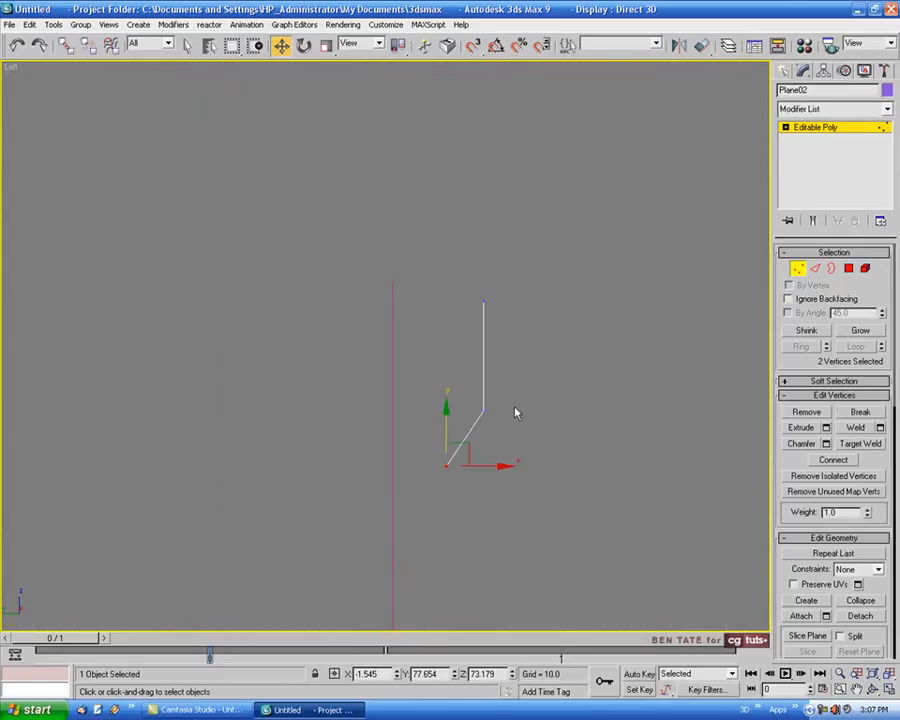
{"action": "middle_click_drag", "start_coordinate": [514, 412], "coordinate": [481, 308]}
{"action": "scroll", "coordinate": [466, 346], "scroll_direction": "up", "scroll_amount": 1}
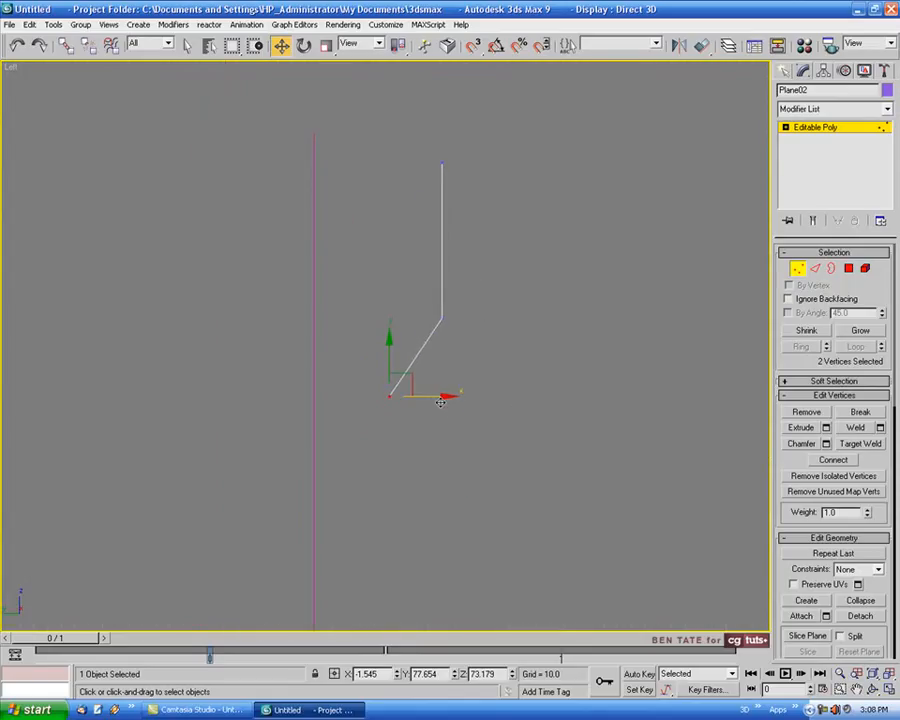
{"action": "left_click_drag", "start_coordinate": [438, 398], "coordinate": [441, 399]}
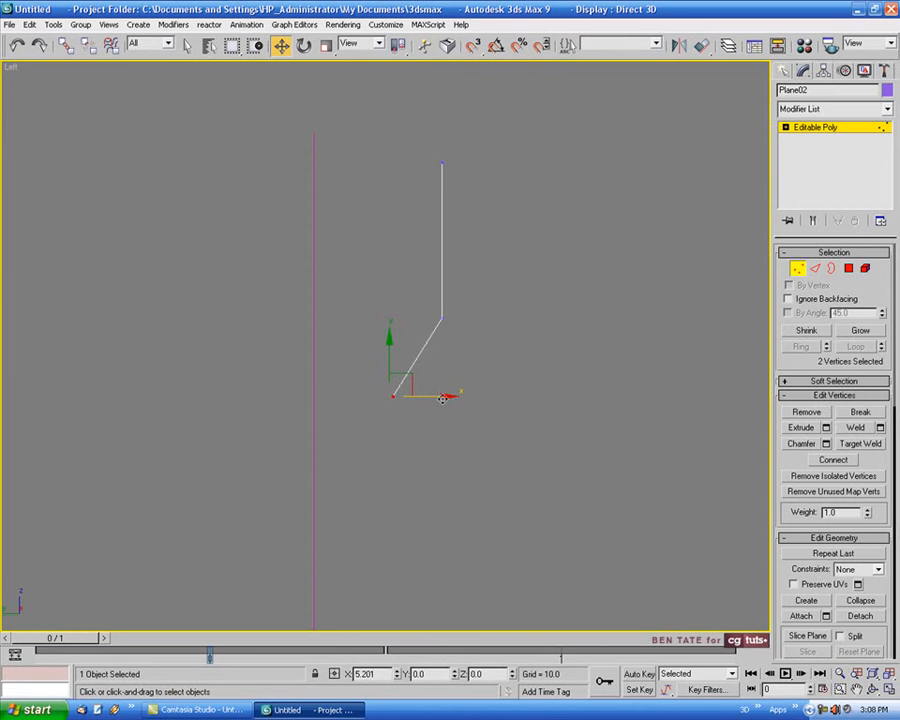
{"action": "middle_click_drag", "start_coordinate": [468, 340], "coordinate": [454, 377]}
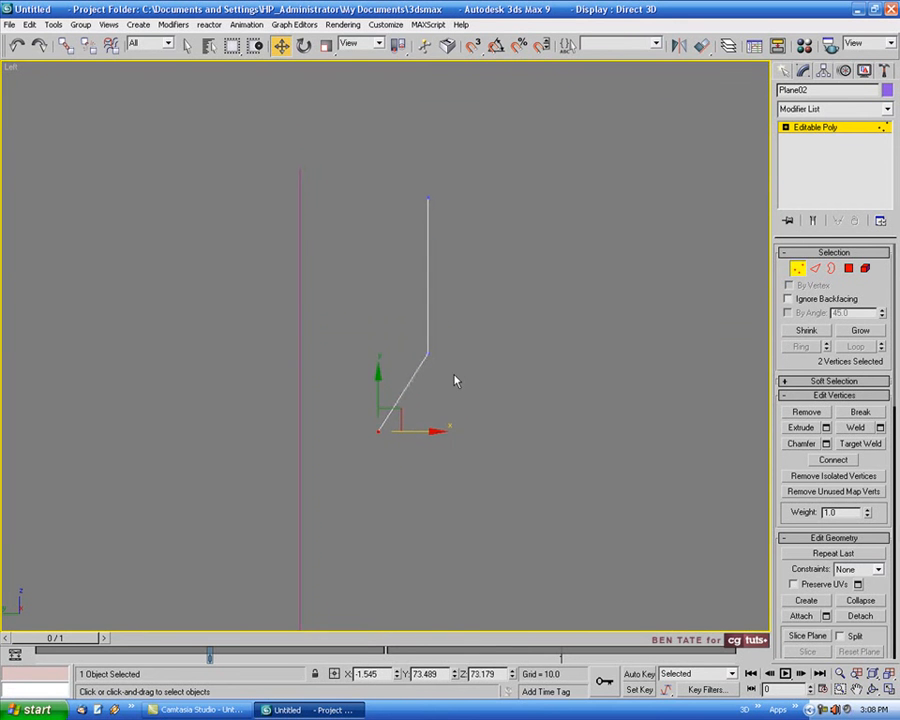
- Leave vertex editing and move the wheel reference plane back to about Y 319, away from the spoke
{"action": "key", "text": "alt+w"}
{"action": "middle_click", "coordinate": [588, 518]}
{"action": "key", "text": "alt+w"}
{"action": "middle_click_drag", "start_coordinate": [591, 488], "coordinate": [489, 543], "text": "alt"}
{"action": "scroll", "coordinate": [485, 530], "scroll_direction": "down", "scroll_amount": 3}
{"action": "middle_click_drag", "start_coordinate": [464, 440], "coordinate": [468, 382]}
{"action": "left_click", "coordinate": [797, 268]}
{"action": "middle_click_drag", "start_coordinate": [452, 315], "coordinate": [456, 318], "text": "alt"}
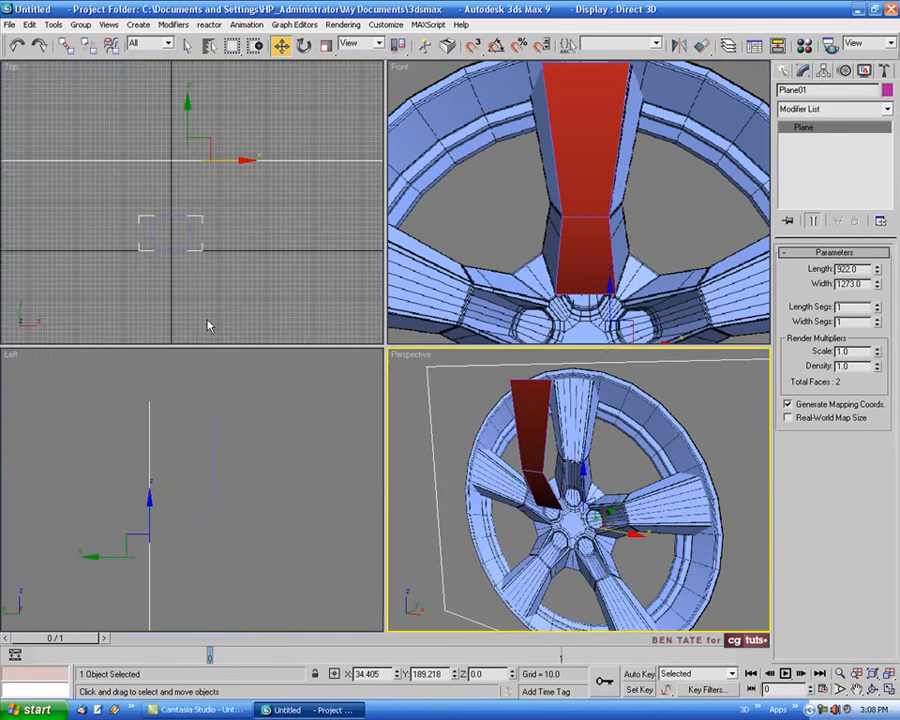
{"action": "middle_click_drag", "start_coordinate": [207, 321], "coordinate": [225, 205]}
{"action": "left_click_drag", "start_coordinate": [225, 205], "coordinate": [223, 135]}
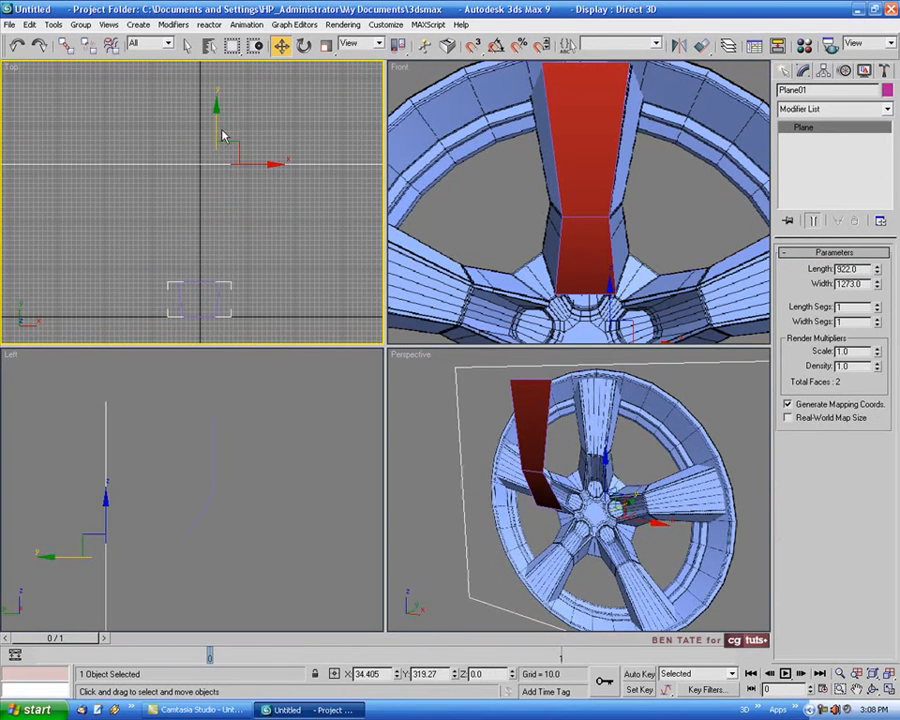
- Reselect the spoke plane and display its side profile full-size in the Left view
{"action": "left_click", "coordinate": [266, 262]}
{"action": "left_click", "coordinate": [518, 420]}
{"action": "key", "text": "alt+w"}
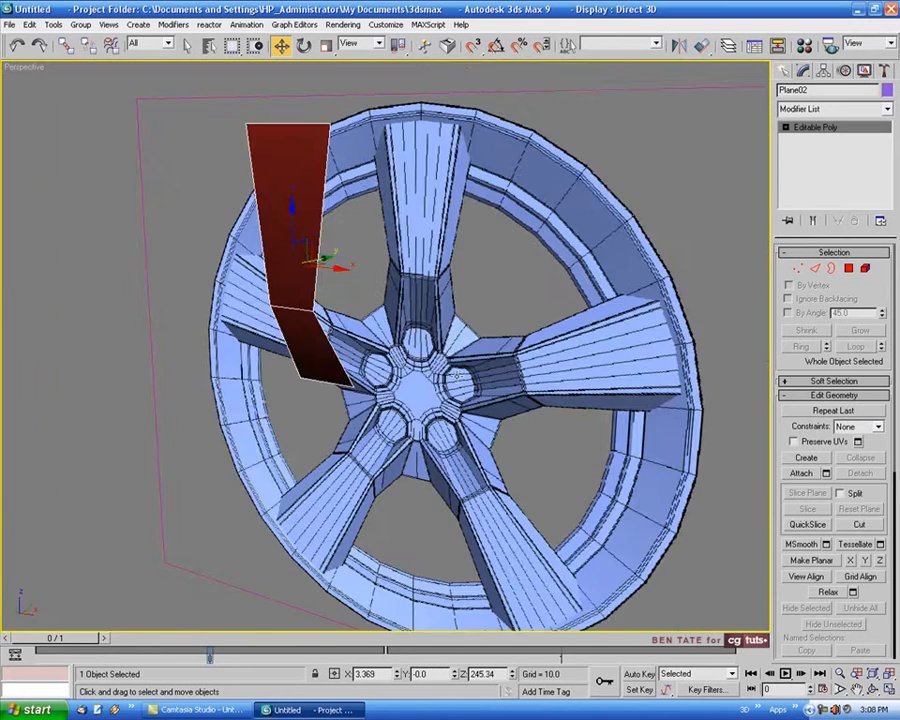
{"action": "middle_click_drag", "start_coordinate": [455, 376], "coordinate": [468, 336], "text": "alt"}
{"action": "key", "text": "alt+w"}
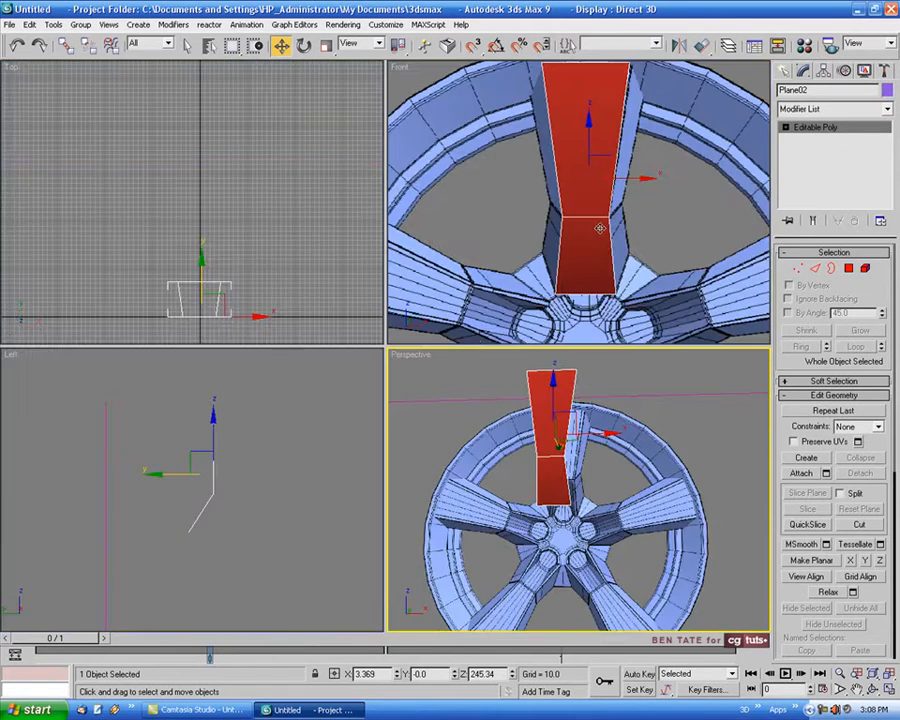
{"action": "key", "text": "alt+w"}
{"action": "mouse_move", "coordinate": [578, 290]}
{"action": "middle_mouse_down"}
{"action": "mouse_move", "coordinate": [588, 342]}
{"action": "mouse_move", "coordinate": [585, 313]}
{"action": "middle_mouse_up"}
{"action": "key", "text": "alt+w"}
{"action": "right_click", "coordinate": [307, 514]}
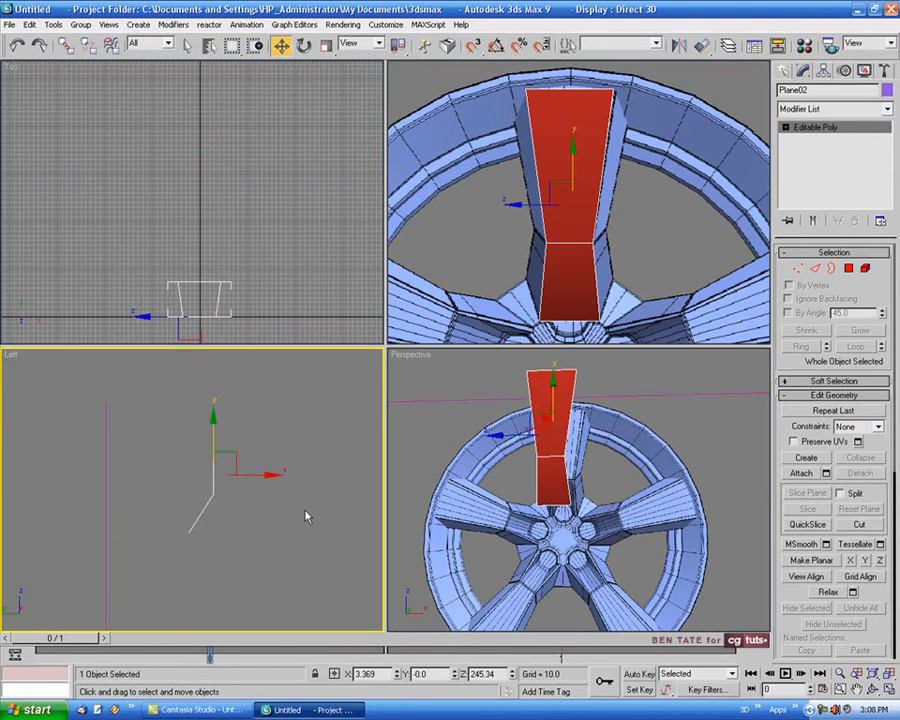
{"action": "key", "text": "alt+w"}
{"action": "scroll", "coordinate": [482, 406], "scroll_direction": "down", "scroll_amount": 3}
{"action": "scroll", "coordinate": [482, 406], "scroll_direction": "up", "scroll_amount": 2}
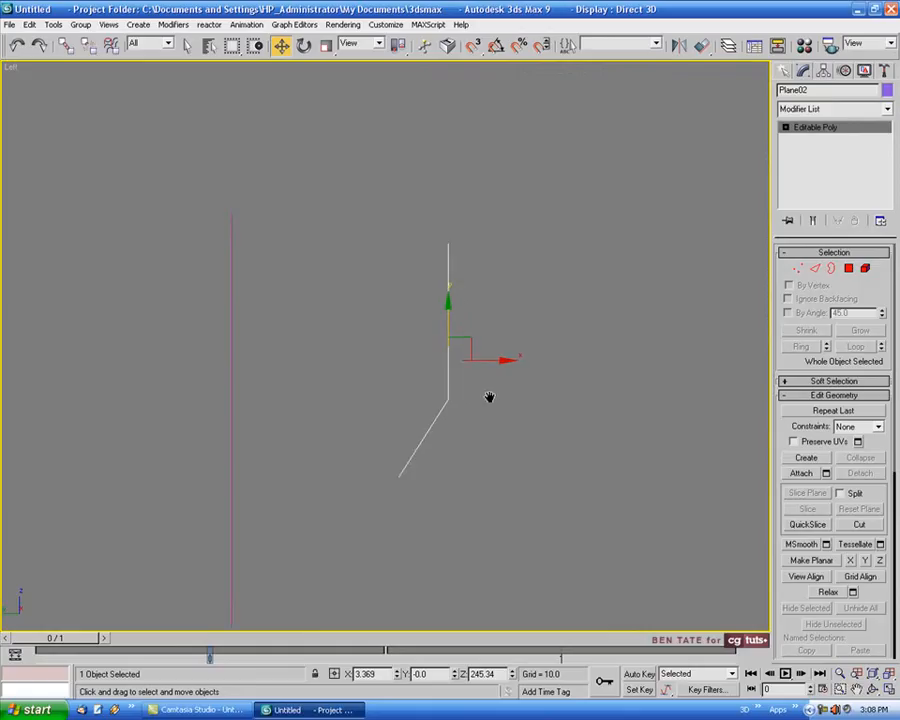
- Select the spoke's four side edges and extrude them straight back toward the reference plane to form side walls
{"action": "left_click", "coordinate": [815, 270]}
{"action": "left_click_drag", "start_coordinate": [366, 406], "coordinate": [496, 424]}
{"action": "left_click", "coordinate": [855, 347]}
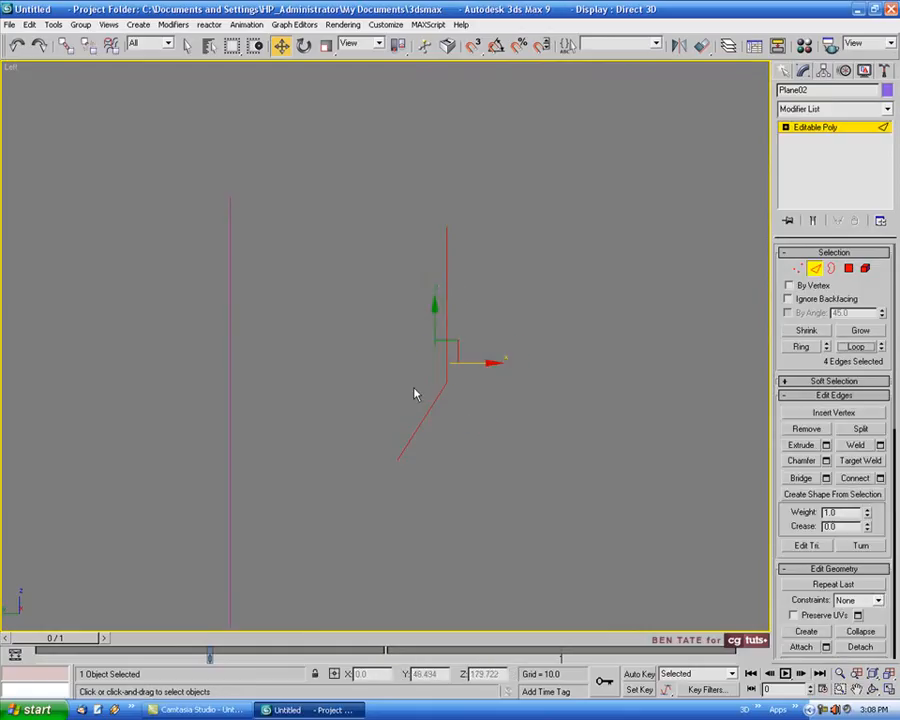
{"action": "scroll", "coordinate": [410, 396], "scroll_direction": "up", "scroll_amount": 4}
{"action": "scroll", "coordinate": [388, 411], "scroll_direction": "down", "scroll_amount": 2}
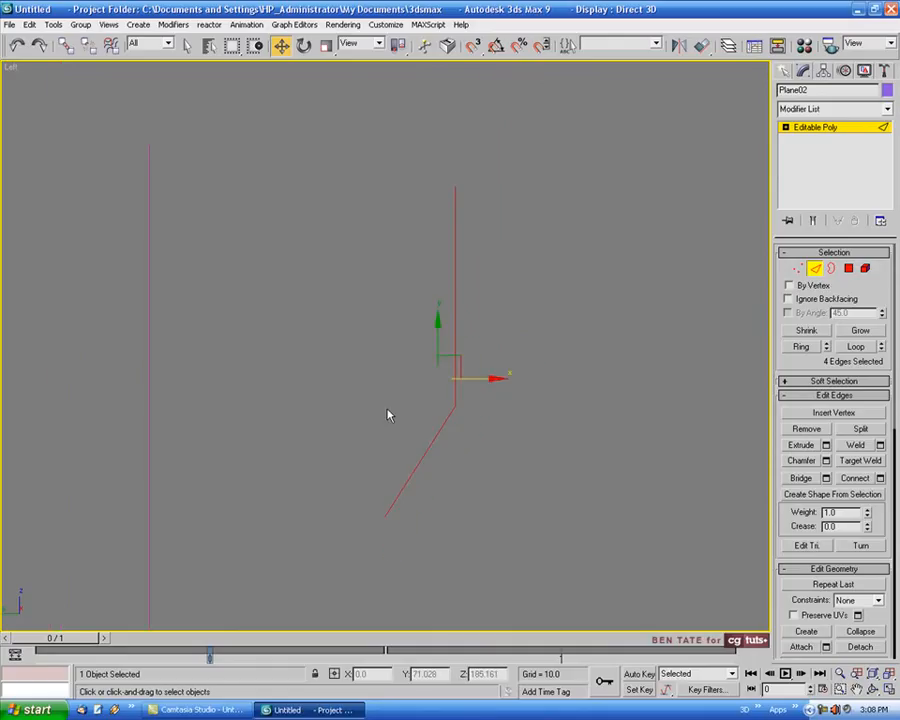
{"action": "middle_click_drag", "start_coordinate": [388, 412], "coordinate": [406, 418]}
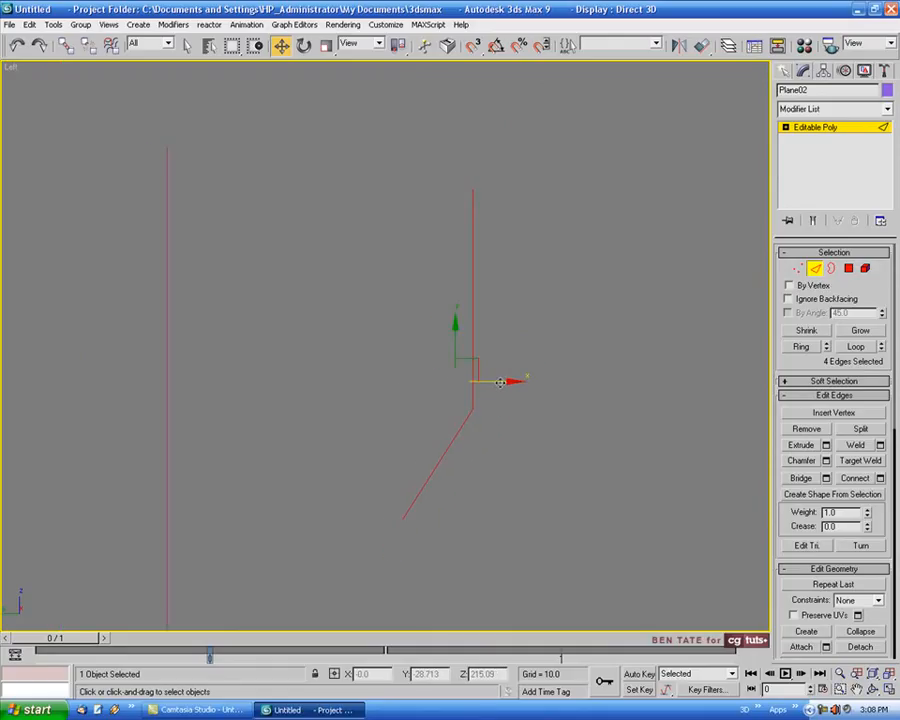
{"action": "left_click_drag", "start_coordinate": [499, 382], "coordinate": [436, 392], "text": "shift"}
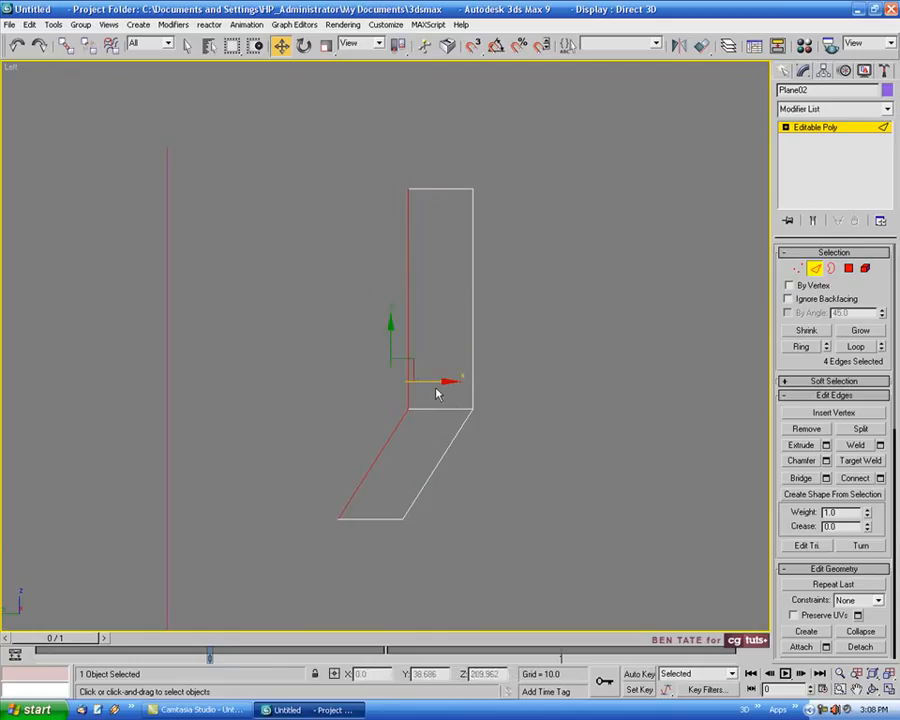
{"action": "mouse_move", "coordinate": [554, 376]}
{"action": "middle_mouse_down"}
{"action": "mouse_move", "coordinate": [545, 314]}
{"action": "mouse_move", "coordinate": [543, 354]}
{"action": "middle_mouse_up"}
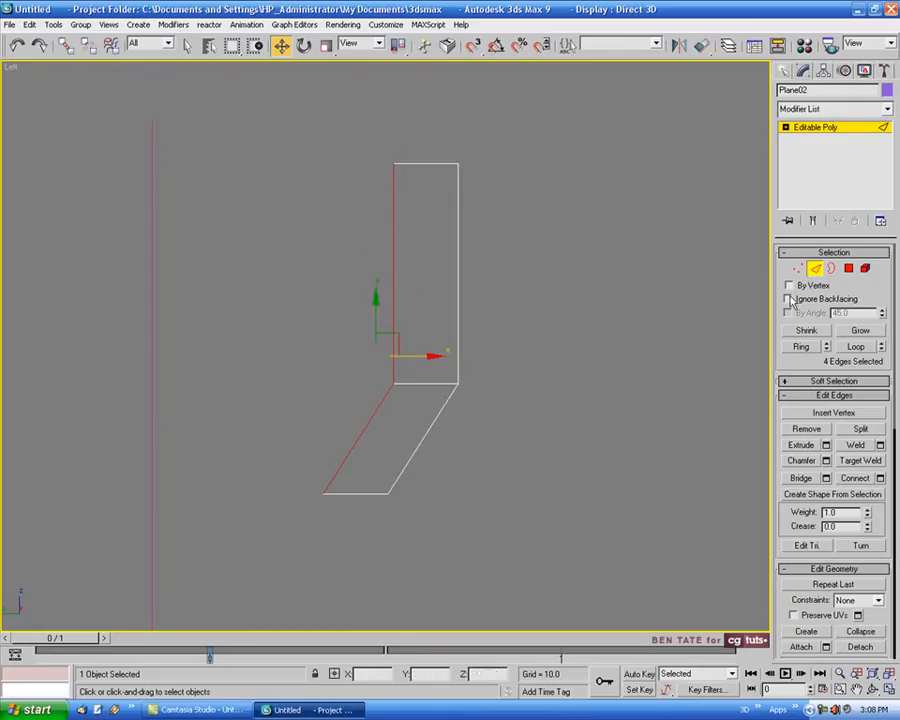
- Move the rear crease vertices and the rear bottom vertices farther back so the side walls deepen toward the hub
{"action": "left_click", "coordinate": [797, 268]}
{"action": "left_click_drag", "start_coordinate": [409, 396], "coordinate": [409, 396]}
{"action": "left_click_drag", "start_coordinate": [283, 471], "coordinate": [344, 514], "text": "ctrl"}
{"action": "left_click_drag", "start_coordinate": [392, 440], "coordinate": [381, 437]}
{"action": "left_click_drag", "start_coordinate": [255, 481], "coordinate": [341, 497]}
- Move the front bottom vertices to about Y 69.8 and the rear top vertices to about Y 62.3
{"action": "left_click_drag", "start_coordinate": [418, 478], "coordinate": [373, 512]}
{"action": "left_click_drag", "start_coordinate": [423, 495], "coordinate": [430, 495]}
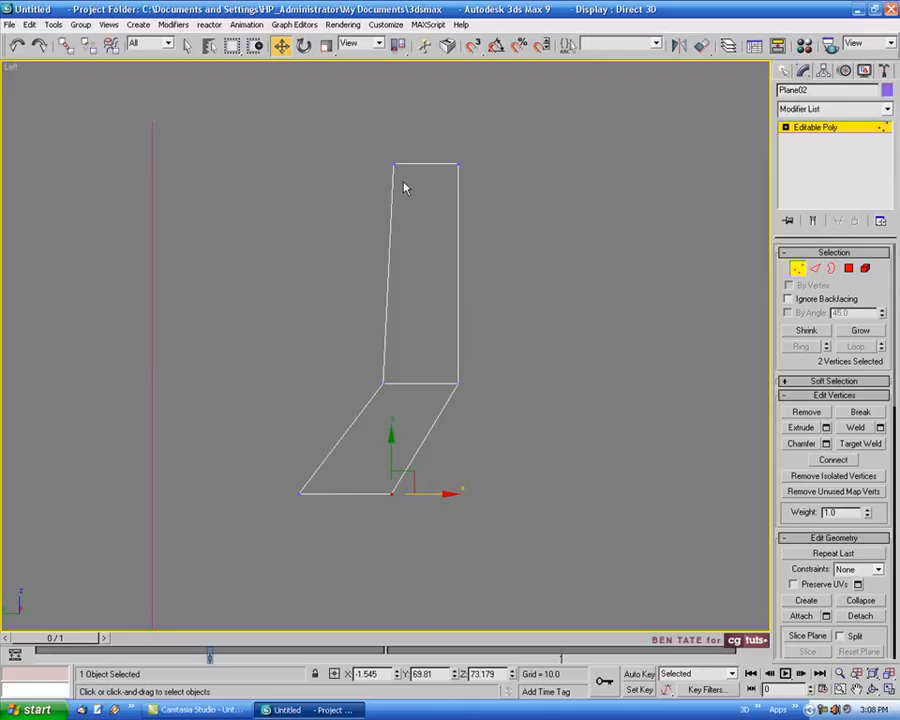
{"action": "left_click_drag", "start_coordinate": [375, 158], "coordinate": [434, 161]}
{"action": "key", "text": "alt+w"}
{"action": "right_click", "coordinate": [574, 440]}
{"action": "key", "text": "alt+w"}
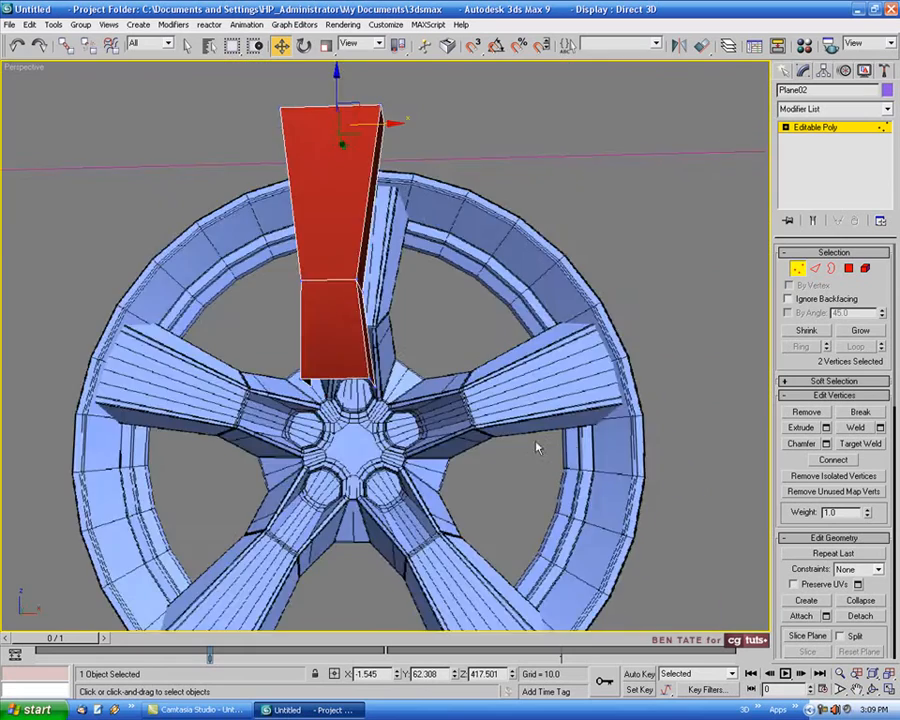
{"action": "middle_click_drag", "start_coordinate": [536, 447], "coordinate": [635, 454], "text": "alt"}
- Select all six rear vertices and scale them outward along X to match the spoke's outer sides in the see-through Front view
{"action": "key", "text": "alt+w"}
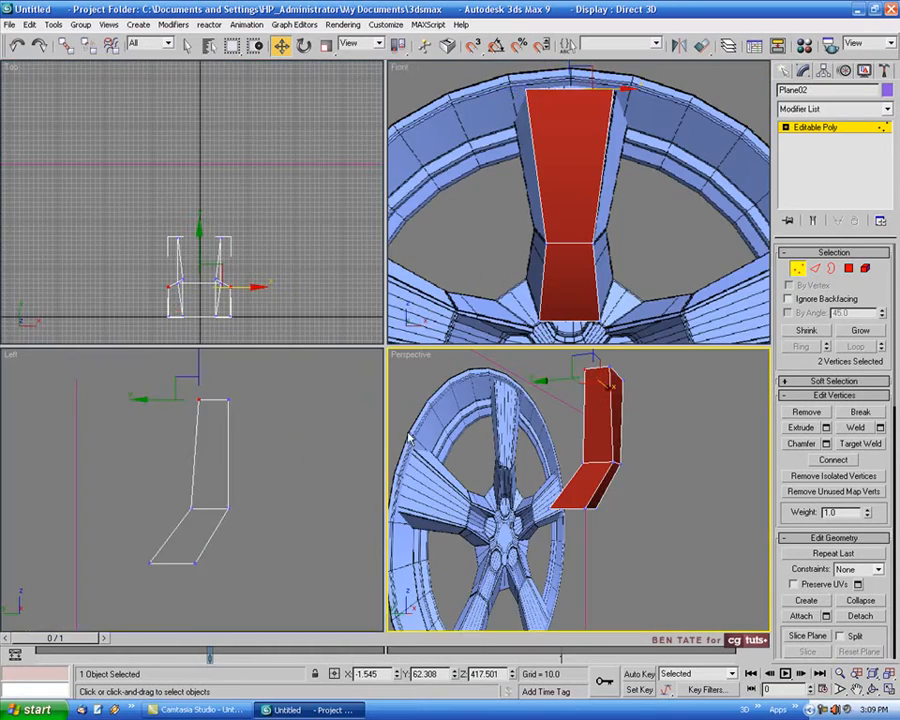
{"action": "middle_click", "coordinate": [333, 430]}
{"action": "middle_click_drag", "start_coordinate": [333, 430], "coordinate": [323, 443]}
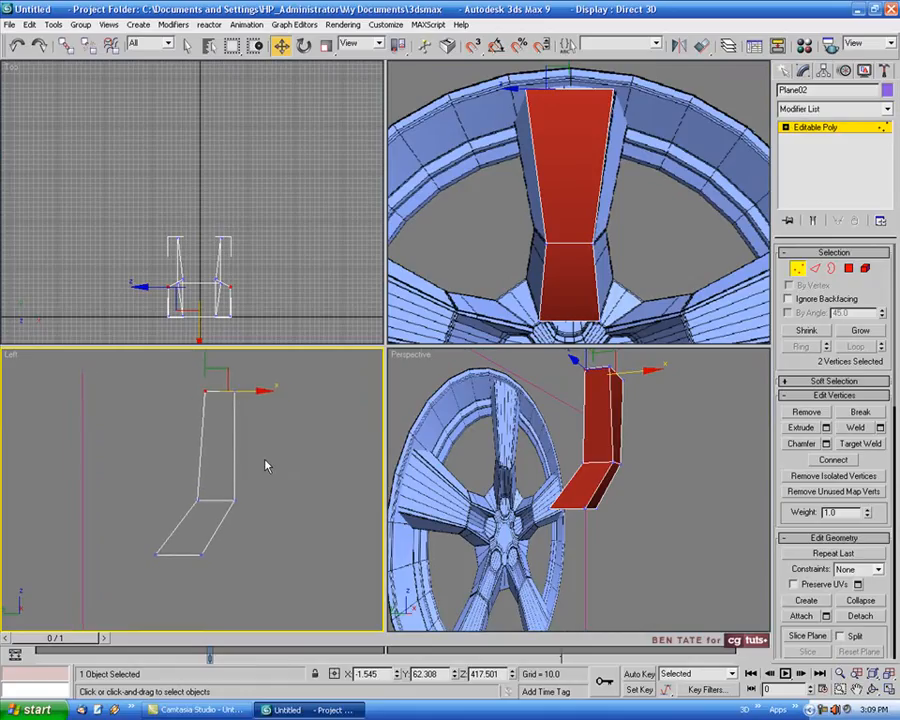
{"action": "left_click_drag", "start_coordinate": [175, 480], "coordinate": [212, 516], "text": "ctrl"}
{"action": "left_click_drag", "start_coordinate": [139, 536], "coordinate": [171, 570], "text": "ctrl"}
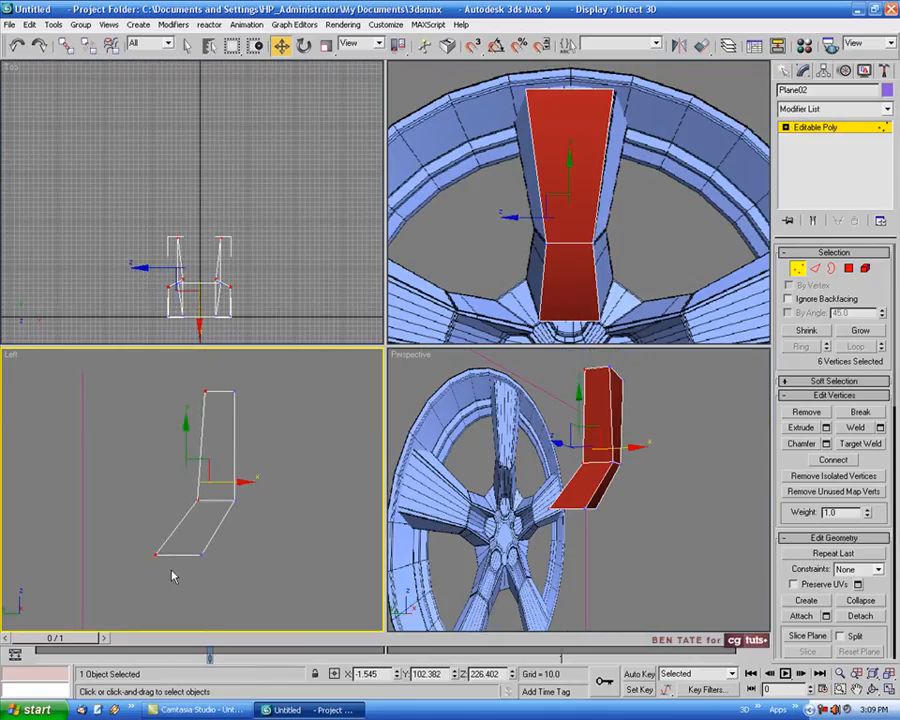
{"action": "middle_click_drag", "start_coordinate": [264, 532], "coordinate": [261, 543]}
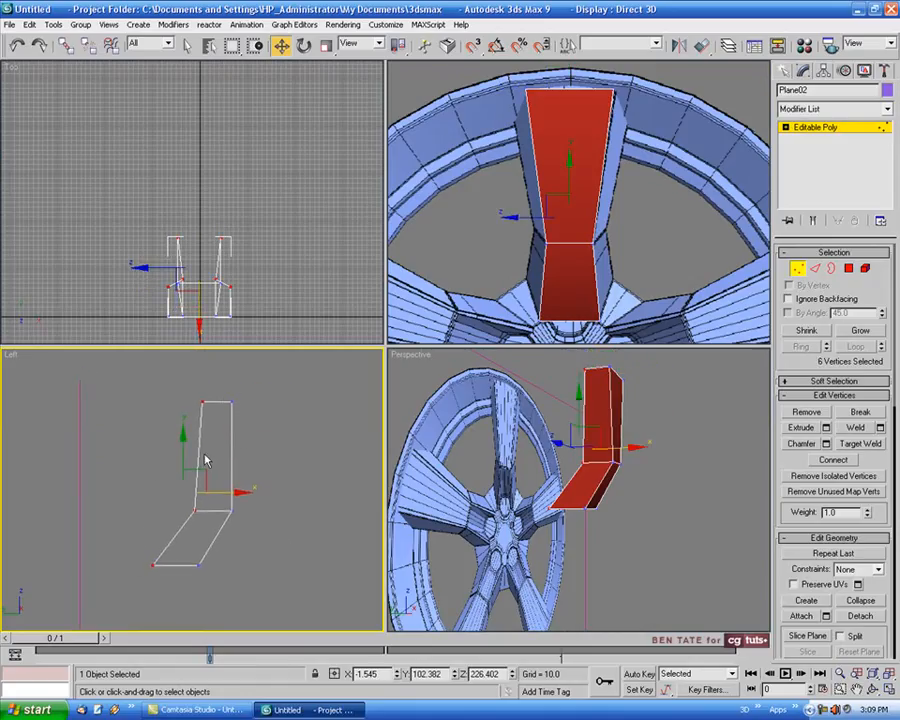
{"action": "middle_click_drag", "start_coordinate": [284, 409], "coordinate": [273, 411]}
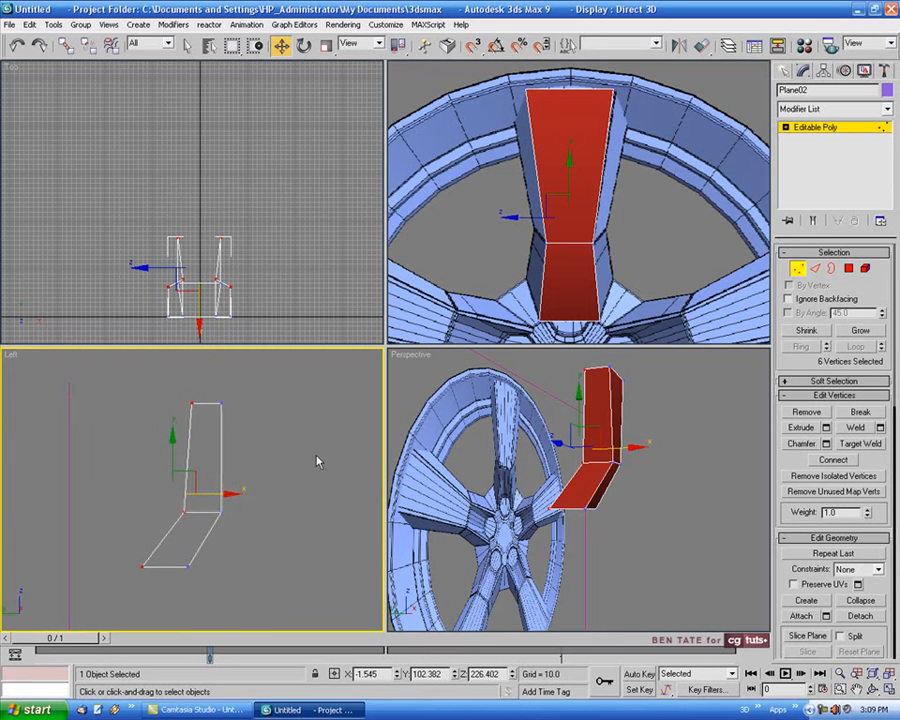
{"action": "right_click", "coordinate": [655, 150]}
{"action": "key", "text": "alt+w"}
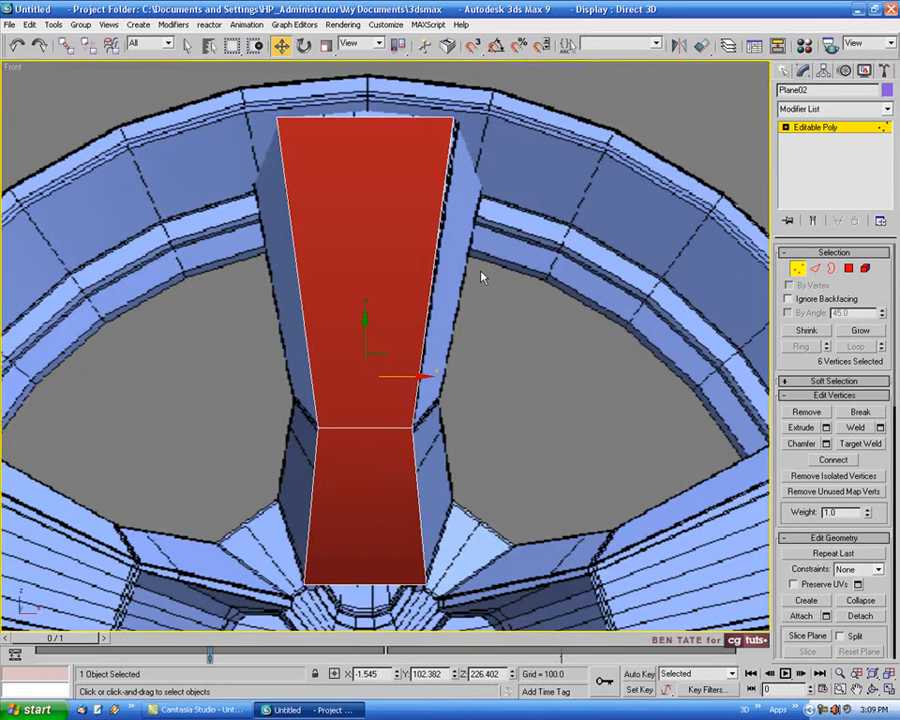
{"action": "middle_click_drag", "start_coordinate": [480, 270], "coordinate": [477, 269]}
{"action": "key", "text": "period"}
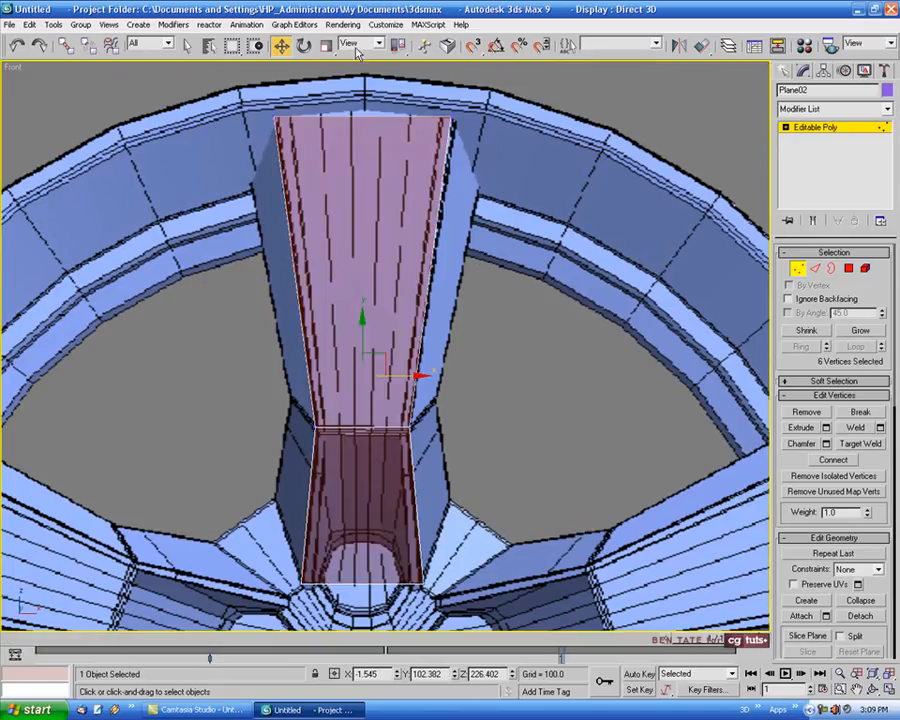
{"action": "left_click", "coordinate": [332, 47]}
{"action": "left_click_drag", "start_coordinate": [421, 376], "coordinate": [447, 379]}
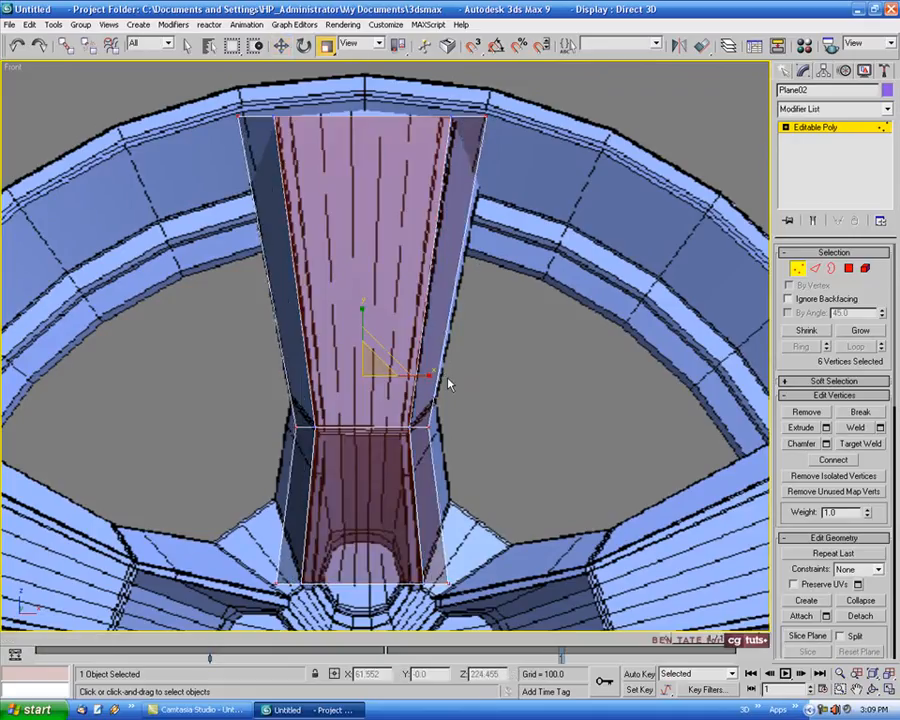
{"action": "middle_click_drag", "start_coordinate": [282, 345], "coordinate": [293, 303]}
- Move the two rear crease vertices up to about Z 208 to meet the crease corners on the reference spoke
{"action": "key", "text": "w"}
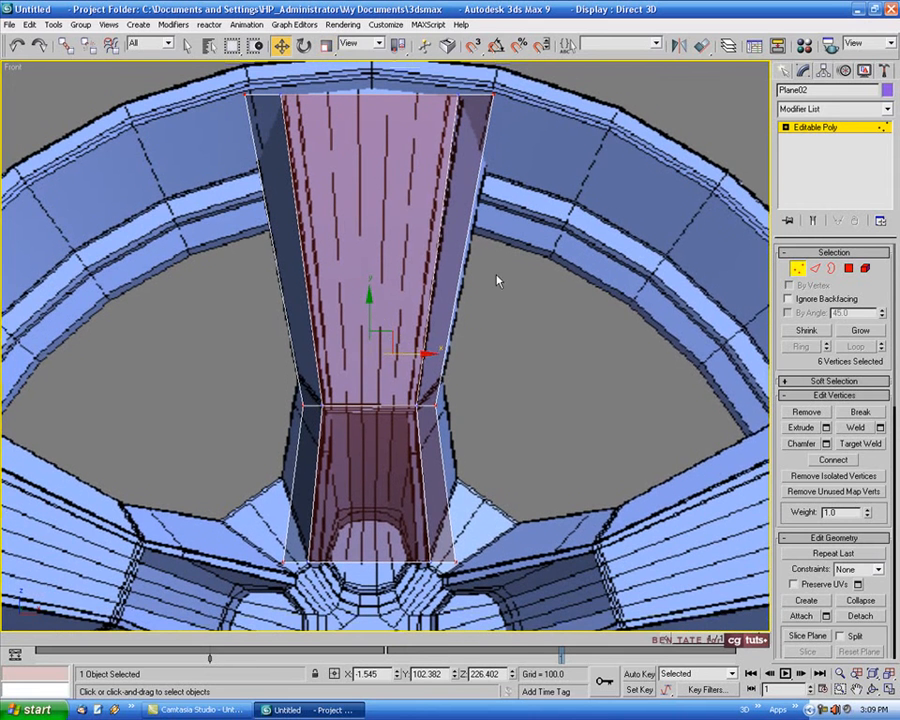
{"action": "scroll", "coordinate": [317, 336], "scroll_direction": "up", "scroll_amount": 5}
{"action": "scroll", "coordinate": [240, 352], "scroll_direction": "down", "scroll_amount": 3}
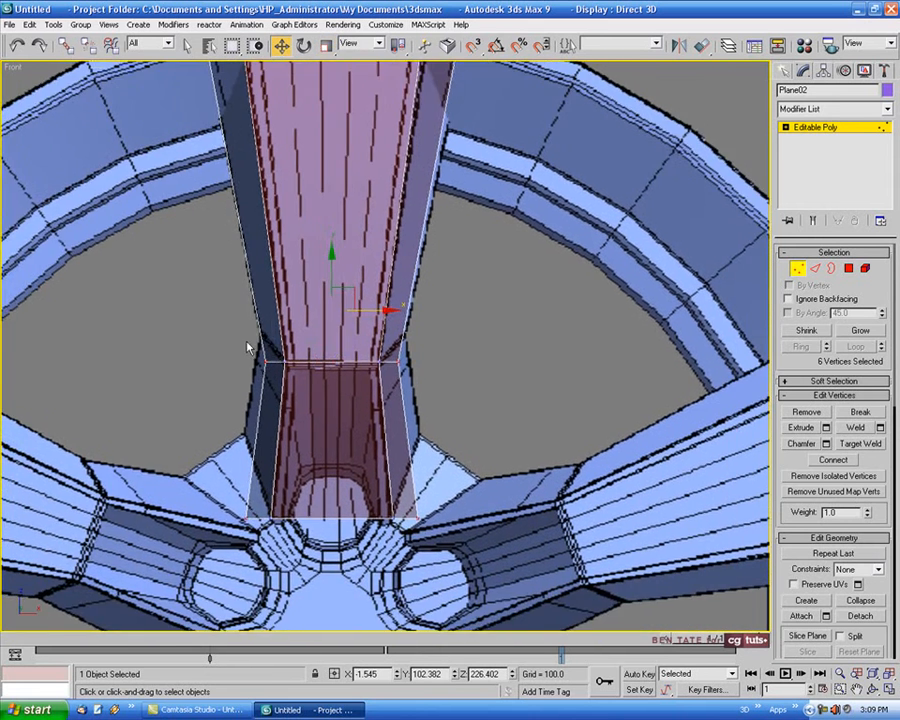
{"action": "left_click", "coordinate": [264, 362]}
{"action": "left_click", "coordinate": [390, 363], "text": "ctrl"}
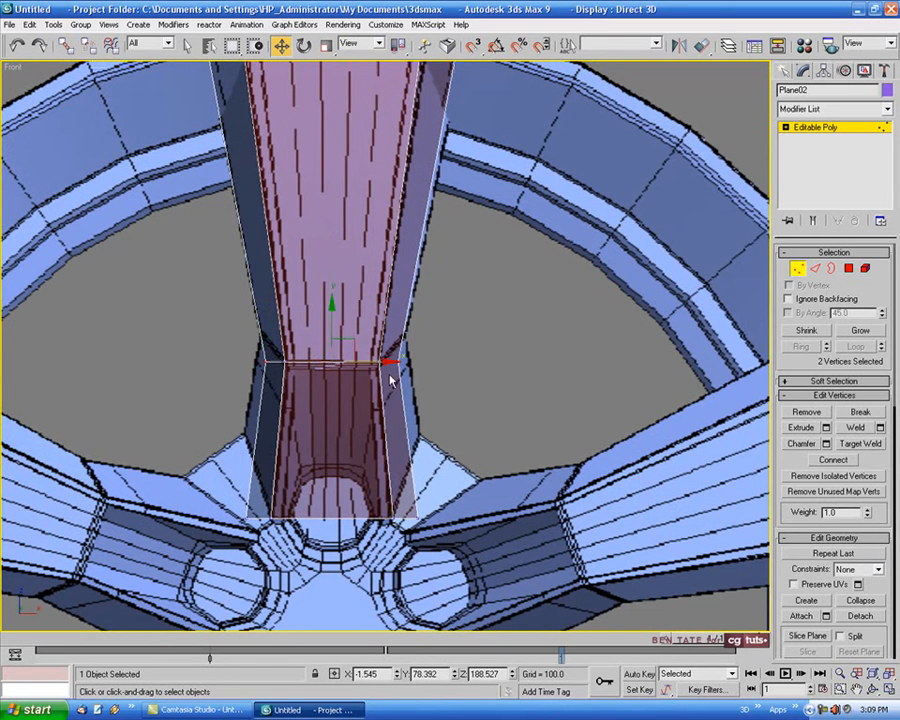
{"action": "scroll", "coordinate": [360, 335], "scroll_direction": "up", "scroll_amount": 2}
{"action": "left_click_drag", "start_coordinate": [331, 349], "coordinate": [337, 312]}
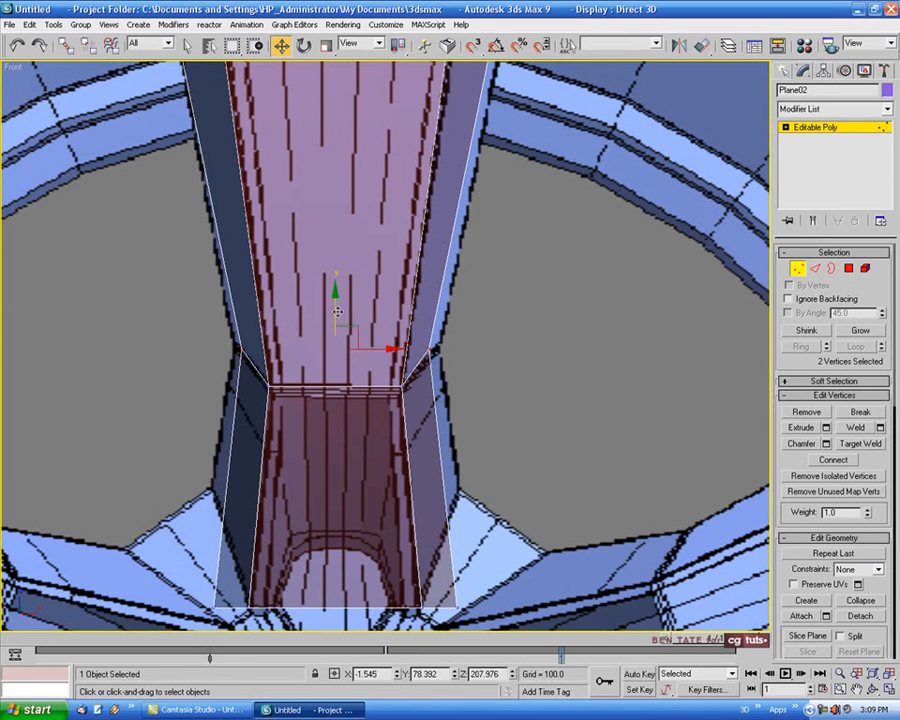
- Scale the two rear crease vertices slightly outward along X and raise the two rear bottom vertices to about Z 136.3 at the reference hub corners
{"action": "left_click", "coordinate": [326, 45]}
{"action": "left_click_drag", "start_coordinate": [390, 350], "coordinate": [398, 352]}
{"action": "middle_click_drag", "start_coordinate": [245, 466], "coordinate": [256, 363]}
{"action": "left_click", "coordinate": [283, 48]}
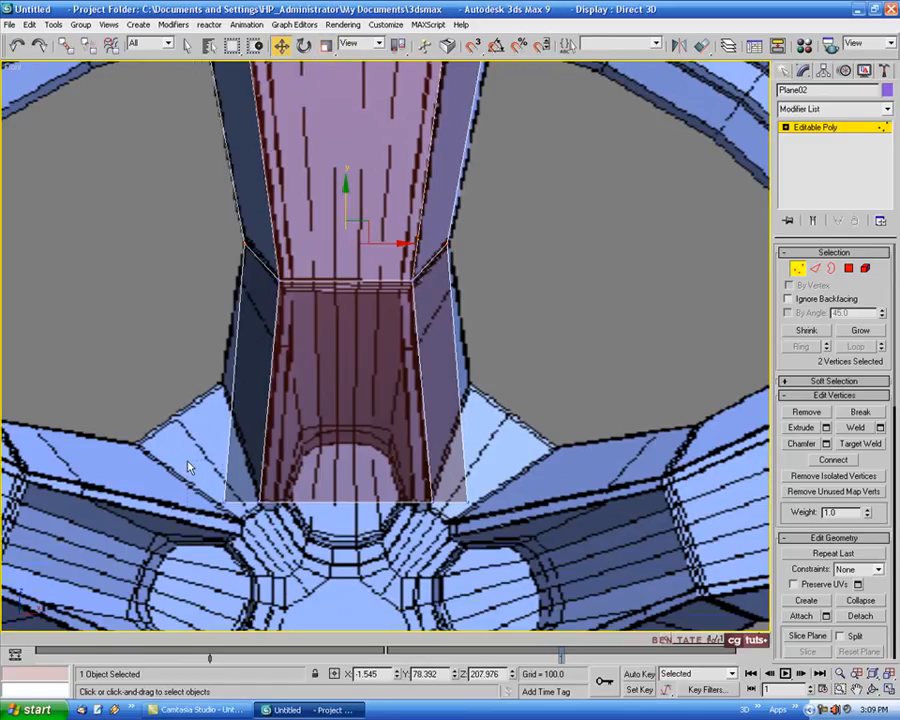
{"action": "left_click_drag", "start_coordinate": [187, 458], "coordinate": [242, 525]}
{"action": "left_click_drag", "start_coordinate": [472, 472], "coordinate": [461, 519]}
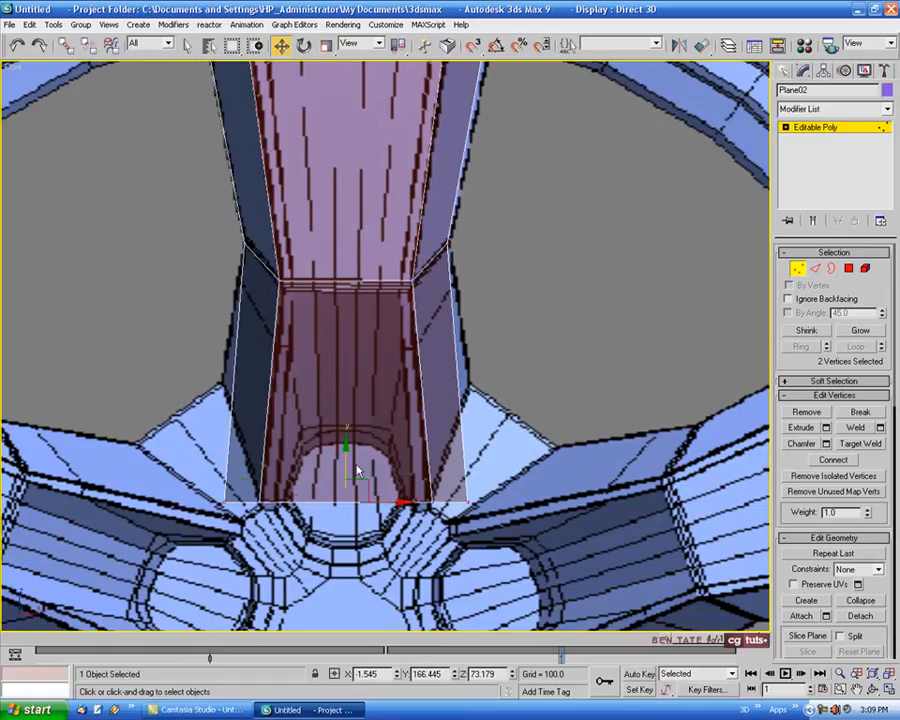
{"action": "left_click_drag", "start_coordinate": [348, 463], "coordinate": [350, 342]}
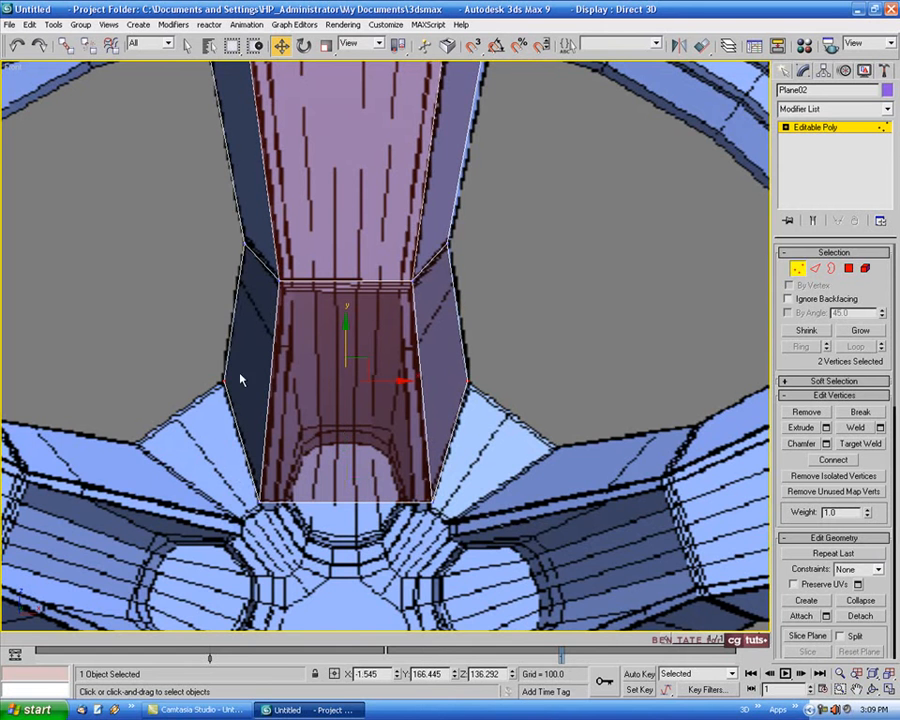
- Examine how the spoke's outline fits the reference in the Front view and how its side walls look in Perspective
{"action": "scroll", "coordinate": [493, 414], "scroll_direction": "down", "scroll_amount": 4}
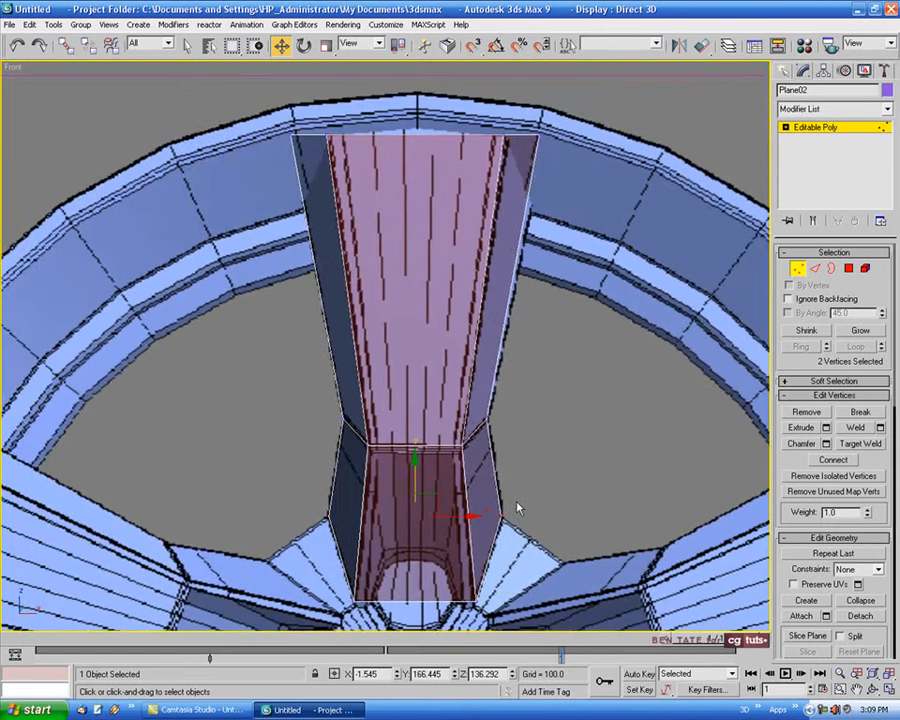
{"action": "middle_click_drag", "start_coordinate": [524, 454], "coordinate": [490, 410]}
{"action": "key", "text": "alt+w"}
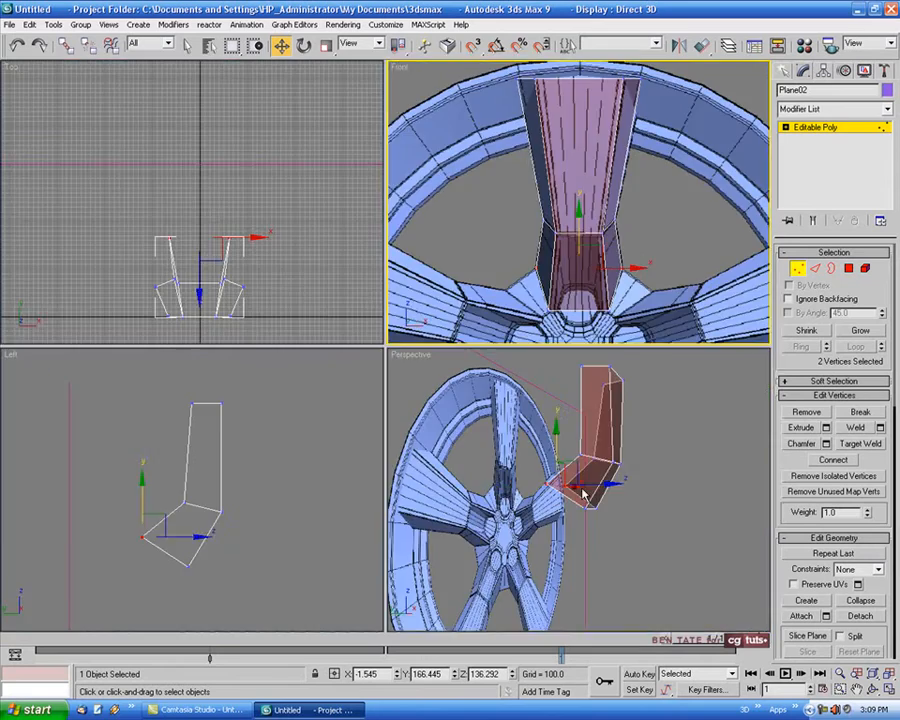
{"action": "right_click", "coordinate": [580, 487]}
{"action": "key", "text": "alt+w"}
{"action": "middle_click_drag", "start_coordinate": [580, 487], "coordinate": [524, 488], "text": "alt"}
{"action": "key", "text": "alt+w"}
{"action": "right_click", "coordinate": [620, 316]}
{"action": "key", "text": "alt+w"}
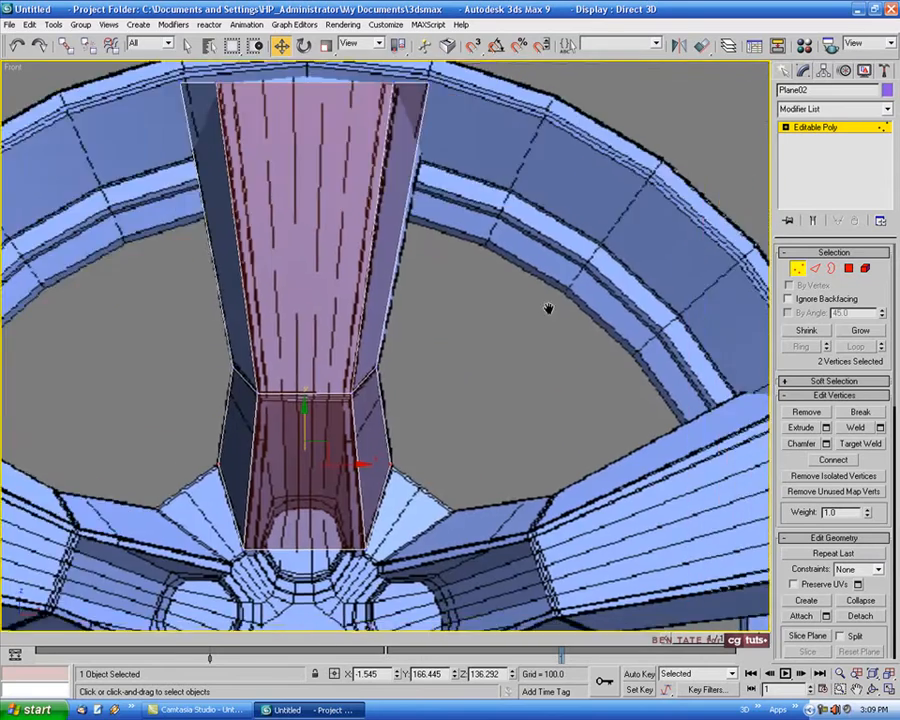
{"action": "middle_click_drag", "start_coordinate": [546, 306], "coordinate": [605, 346]}
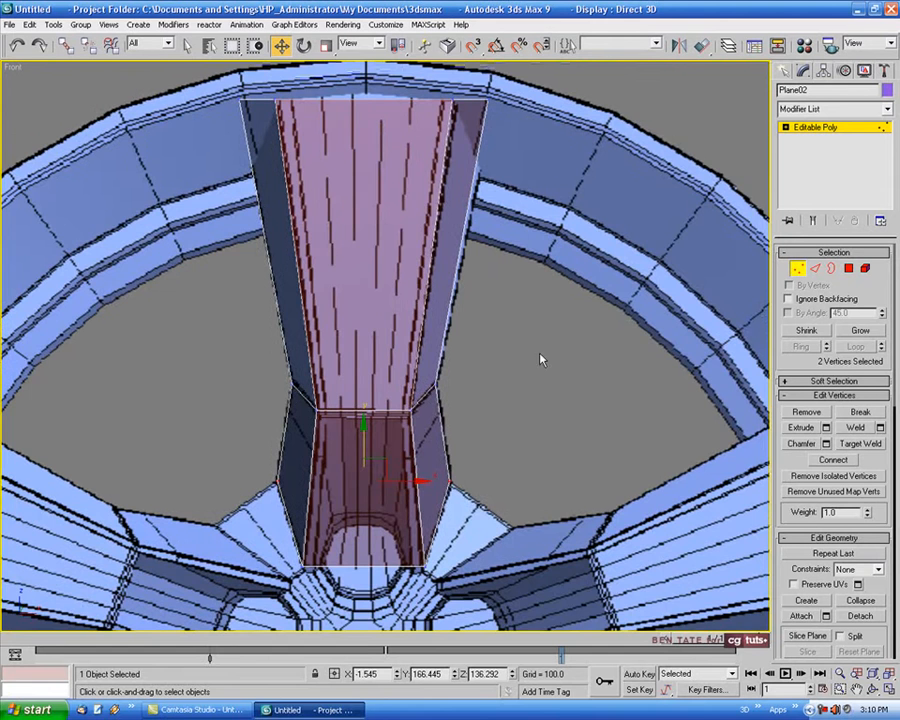
{"action": "middle_click_drag", "start_coordinate": [534, 354], "coordinate": [516, 352]}
{"action": "scroll", "coordinate": [557, 318], "scroll_direction": "up", "scroll_amount": 2}
{"action": "scroll", "coordinate": [550, 314], "scroll_direction": "down", "scroll_amount": 2}
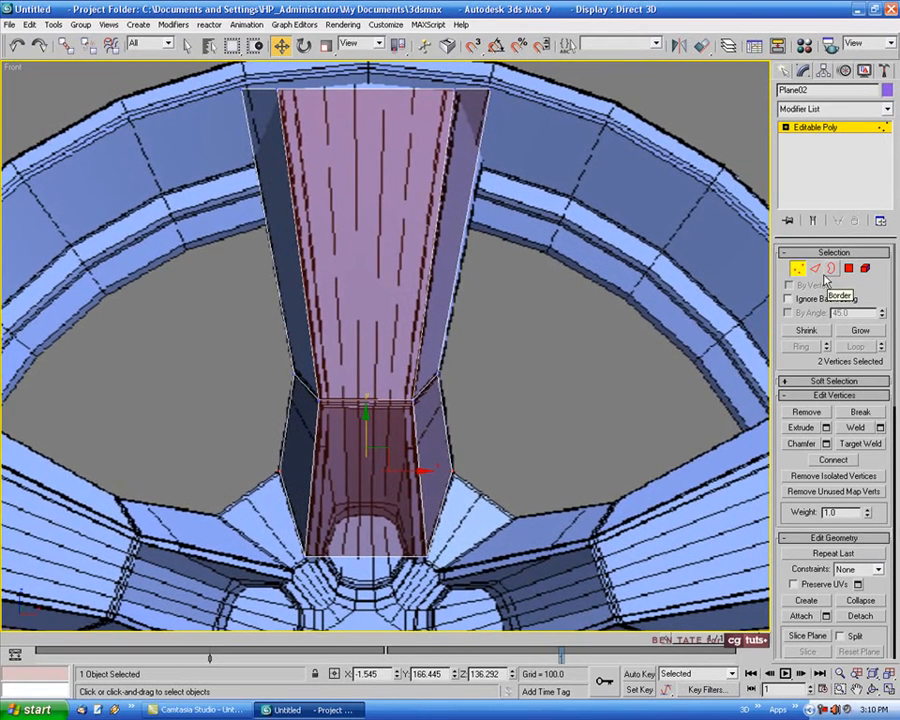
- Connect the ring of horizontal edges across the spoke's front face with 2 segments, Pinch 73 and Slide 0
{"action": "key", "text": "2"}
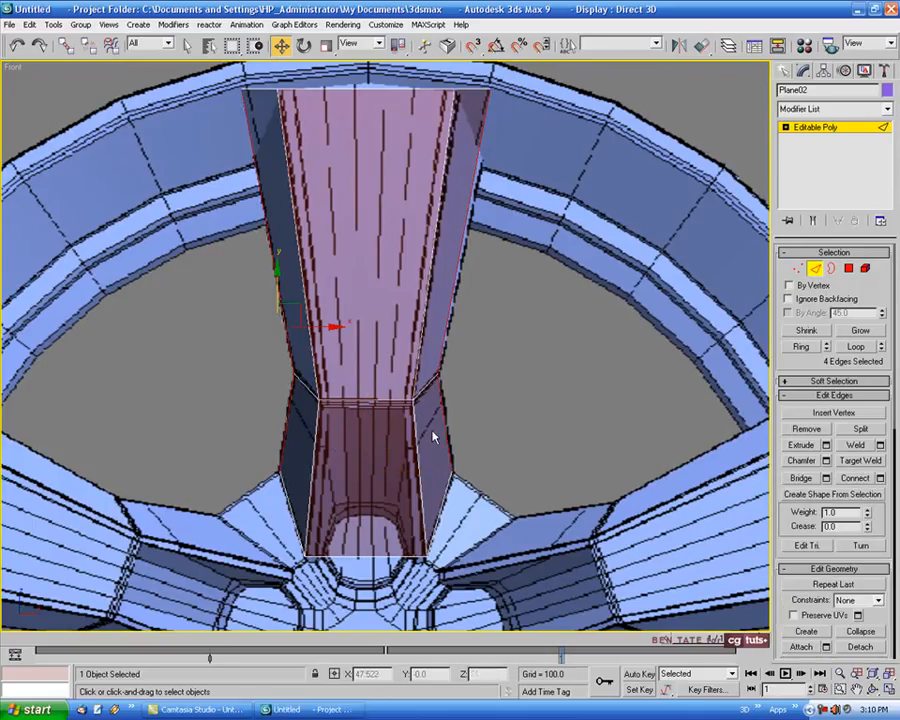
{"action": "left_click", "coordinate": [362, 401]}
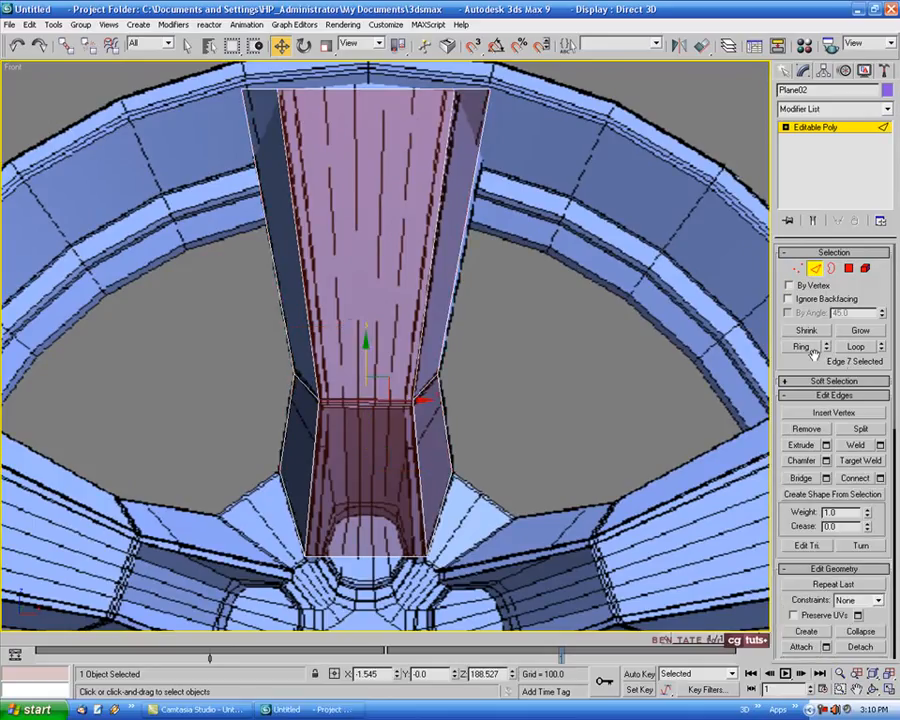
{"action": "left_click", "coordinate": [805, 347]}
{"action": "left_click", "coordinate": [880, 478]}
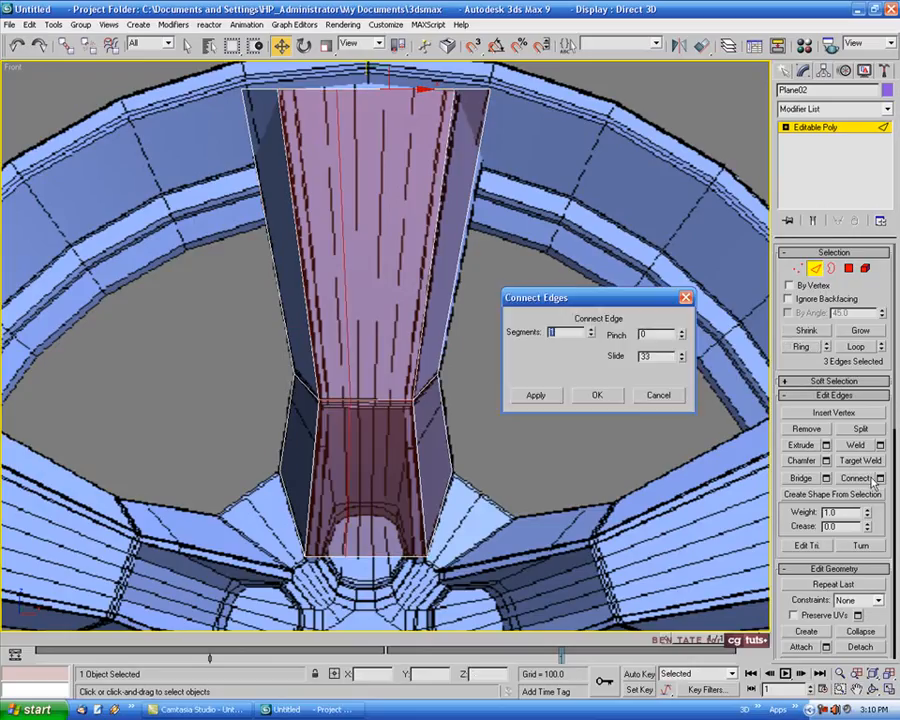
{"action": "left_click_drag", "start_coordinate": [603, 305], "coordinate": [616, 308]}
{"action": "left_click", "coordinate": [611, 332]}
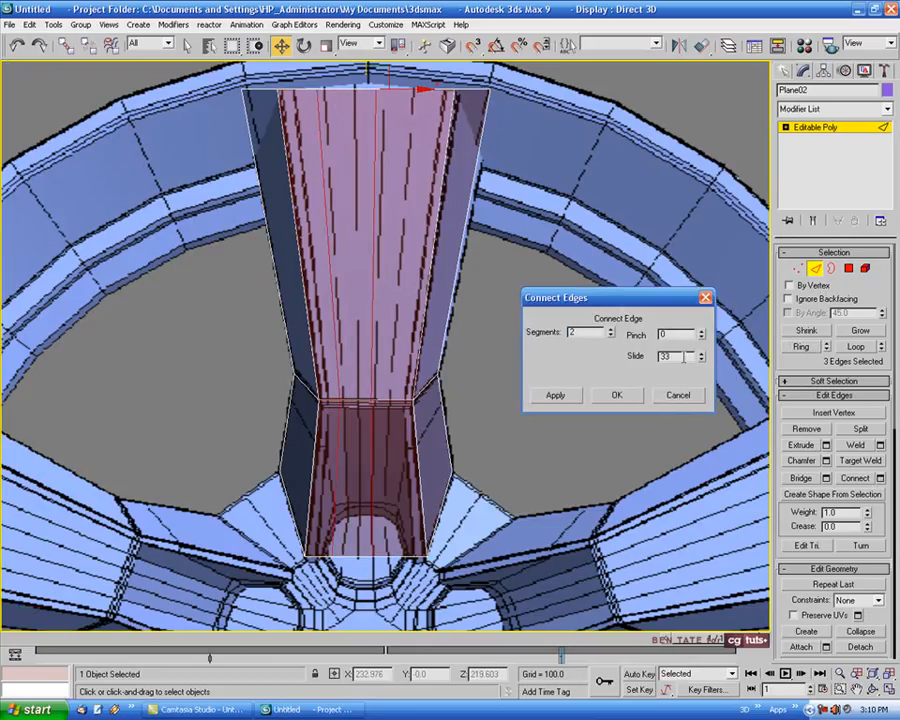
{"action": "right_click", "coordinate": [701, 360]}
{"action": "left_click_drag", "start_coordinate": [701, 336], "coordinate": [704, 234]}
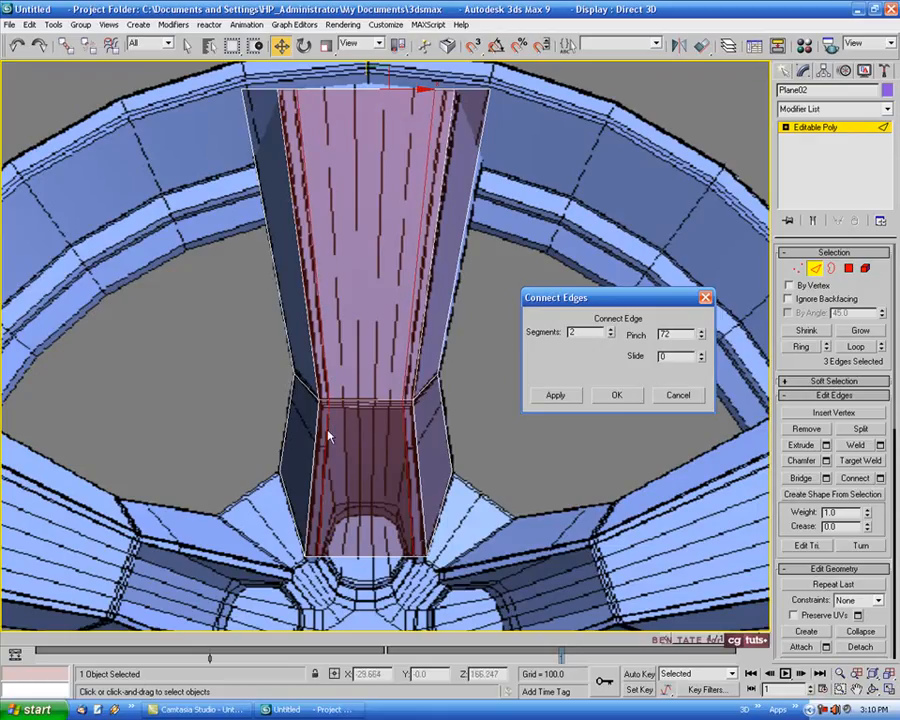
{"action": "left_click", "coordinate": [702, 333]}
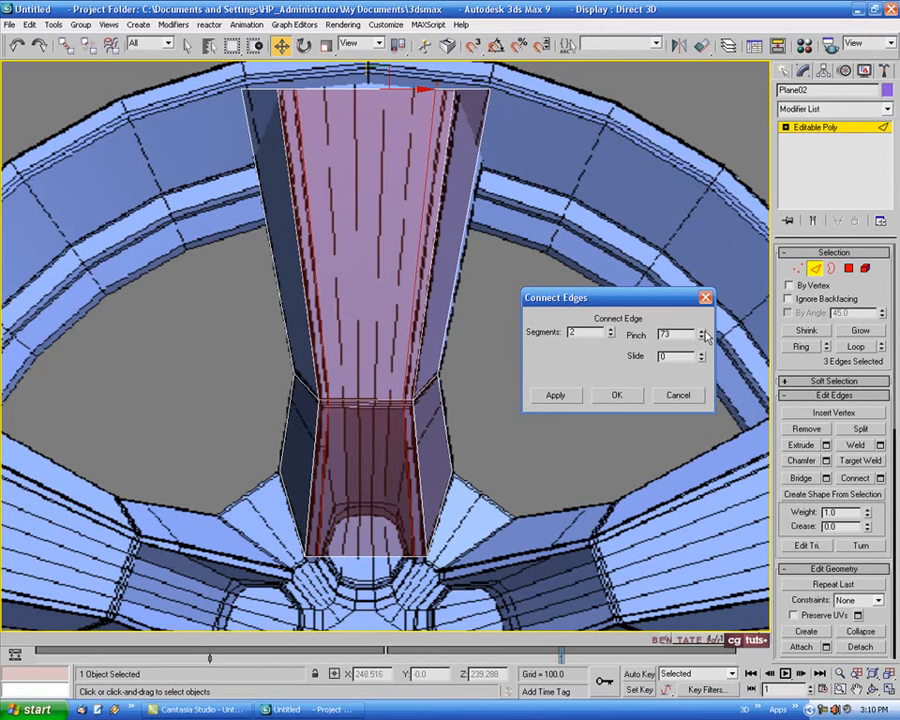
{"action": "left_click", "coordinate": [617, 395]}
- Connect the six lengthwise edges of the lower spoke section with 1 segment, Pinch 0 and Slide 89, placing the loop just below the crease
{"action": "scroll", "coordinate": [402, 383], "scroll_direction": "up", "scroll_amount": 5}
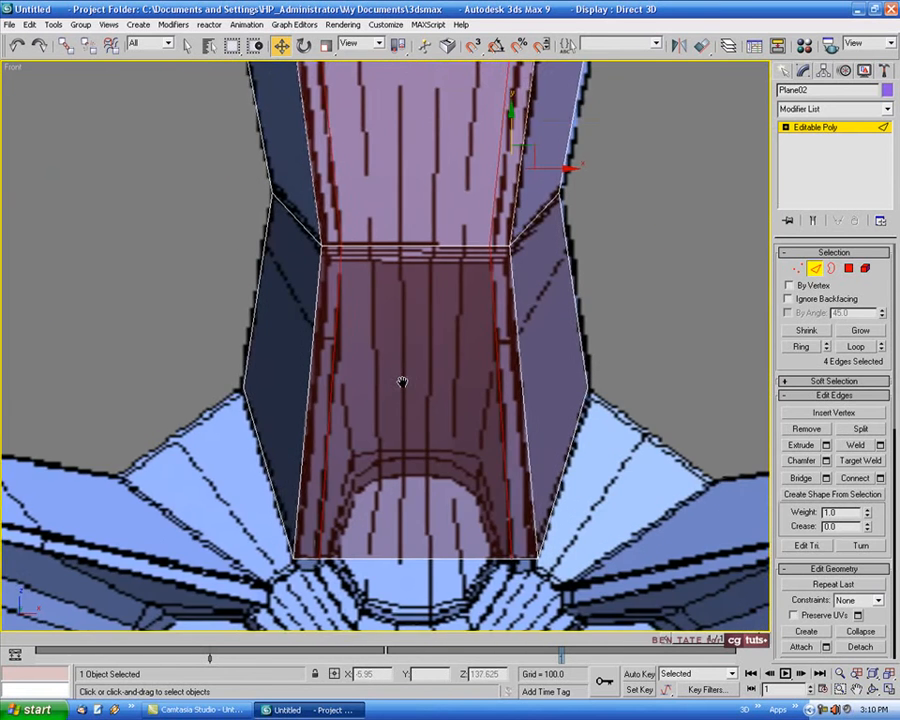
{"action": "mouse_move", "coordinate": [402, 383]}
{"action": "middle_mouse_down"}
{"action": "mouse_move", "coordinate": [400, 321]}
{"action": "mouse_move", "coordinate": [398, 396]}
{"action": "middle_mouse_up"}
{"action": "left_click_drag", "start_coordinate": [190, 309], "coordinate": [652, 333]}
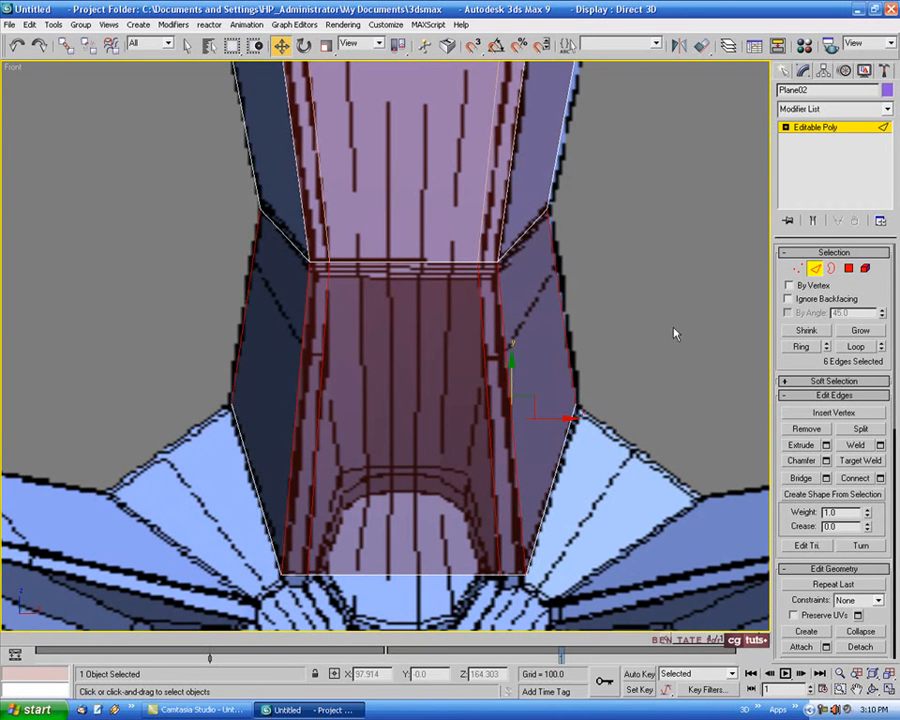
{"action": "left_click", "coordinate": [880, 478]}
{"action": "left_click_drag", "start_coordinate": [646, 309], "coordinate": [696, 306]}
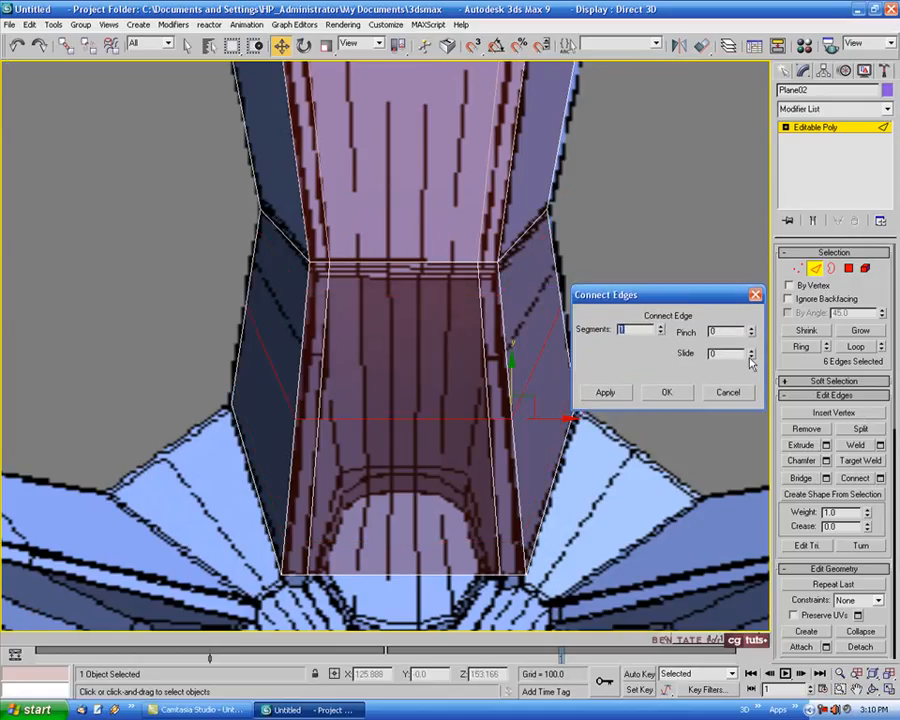
{"action": "left_click_drag", "start_coordinate": [751, 358], "coordinate": [752, 233]}
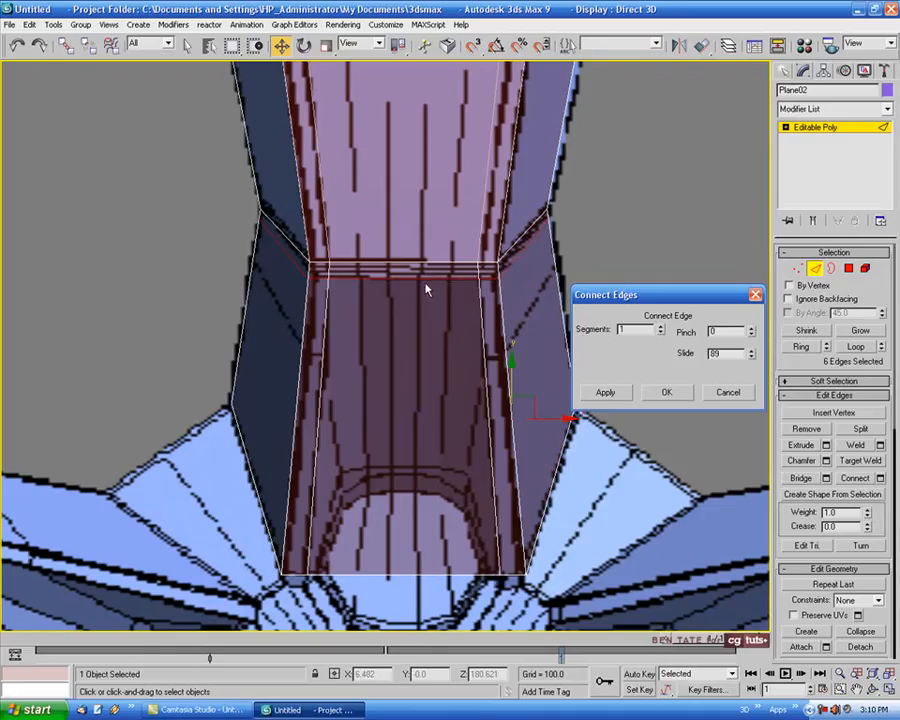
{"action": "left_click", "coordinate": [685, 395]}
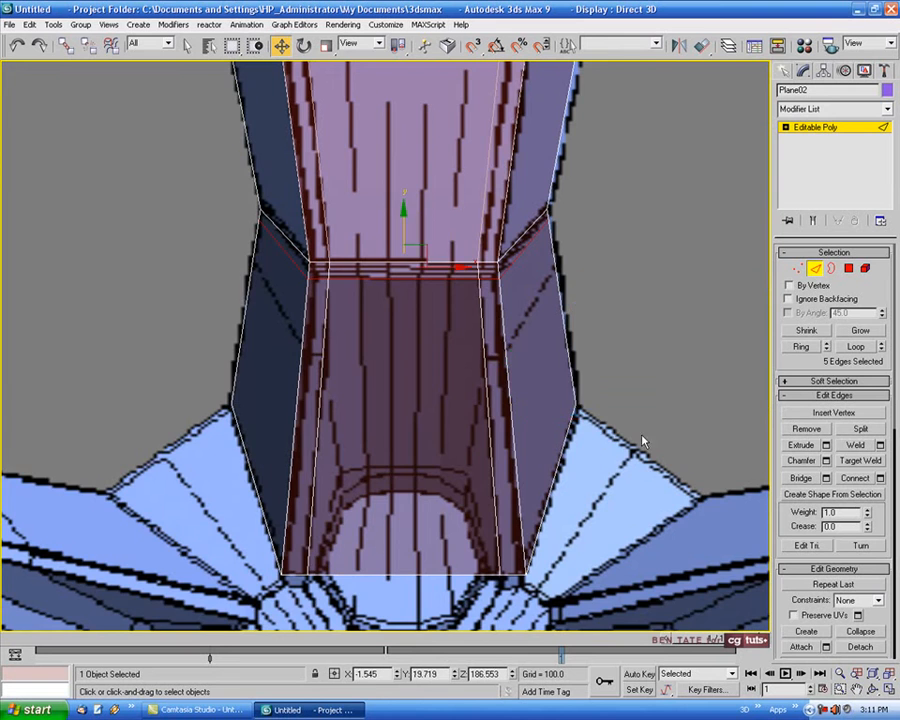
- Turn off the spoke's see-through display in the Perspective view and bring its lower section into close view
{"action": "middle_click_drag", "start_coordinate": [628, 400], "coordinate": [566, 373]}
{"action": "scroll", "coordinate": [603, 392], "scroll_direction": "down", "scroll_amount": 2}
{"action": "key", "text": "alt+w"}
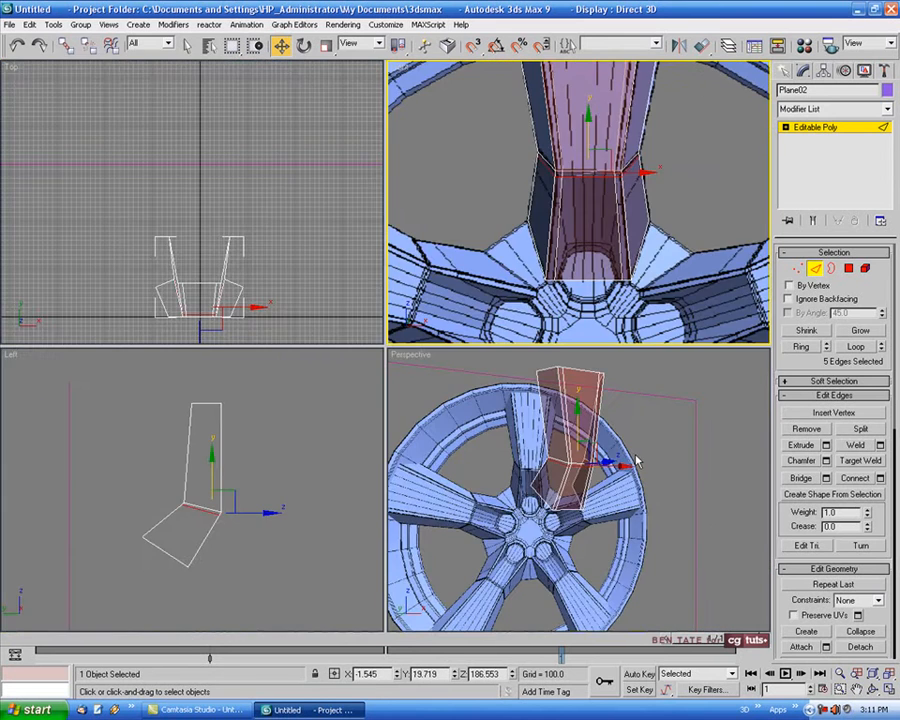
{"action": "right_click", "coordinate": [640, 458]}
{"action": "key", "text": "alt+w"}
{"action": "key", "text": "alt+x"}
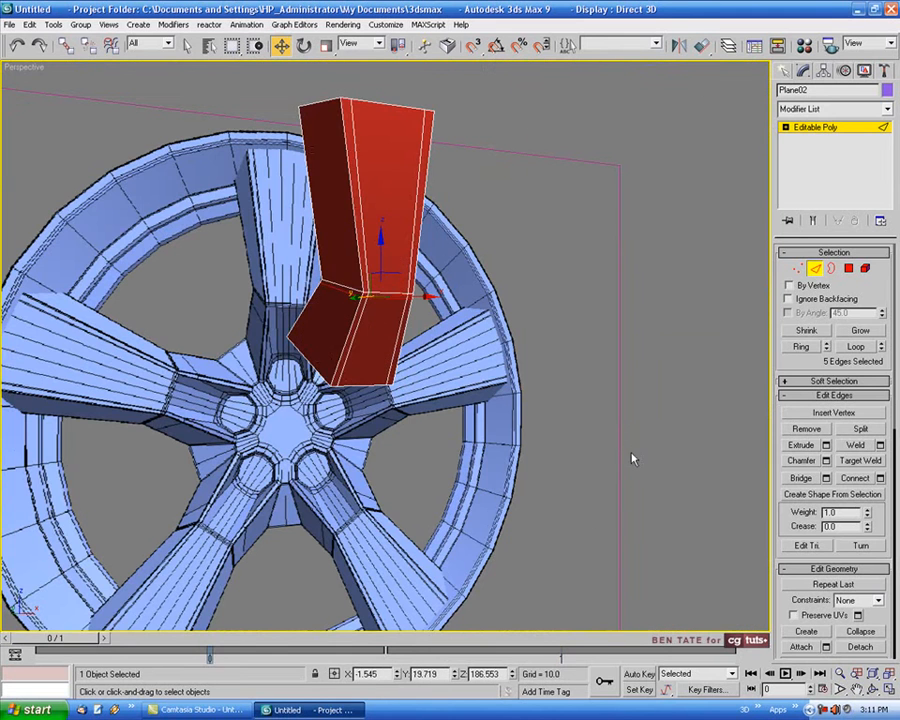
{"action": "middle_click_drag", "start_coordinate": [631, 458], "coordinate": [502, 434], "text": "alt"}
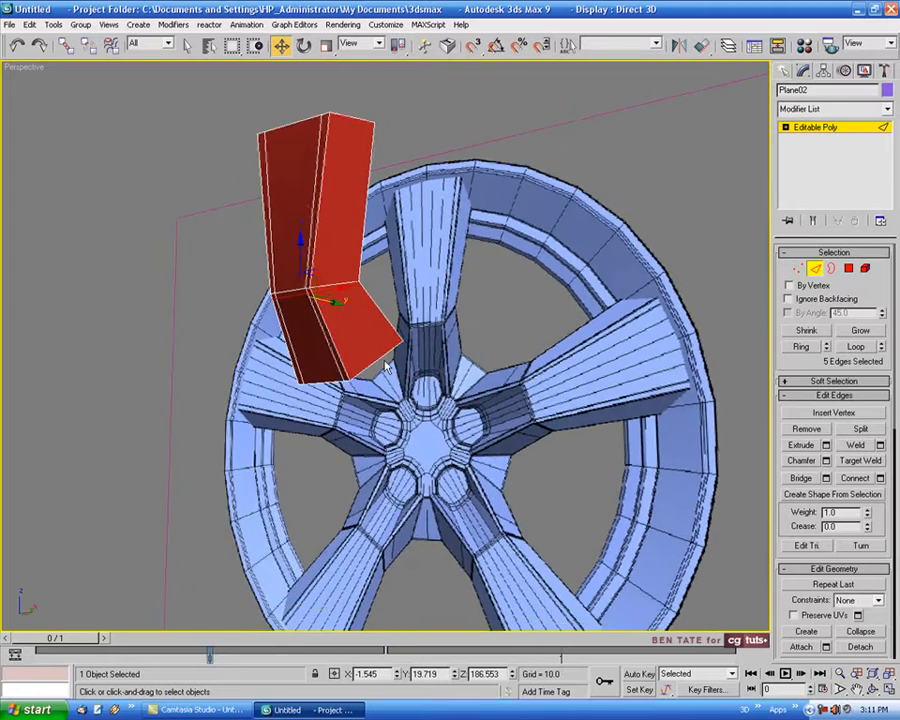
{"action": "scroll", "coordinate": [388, 360], "scroll_direction": "up", "scroll_amount": 2}
{"action": "middle_click_drag", "start_coordinate": [388, 360], "coordinate": [444, 368]}
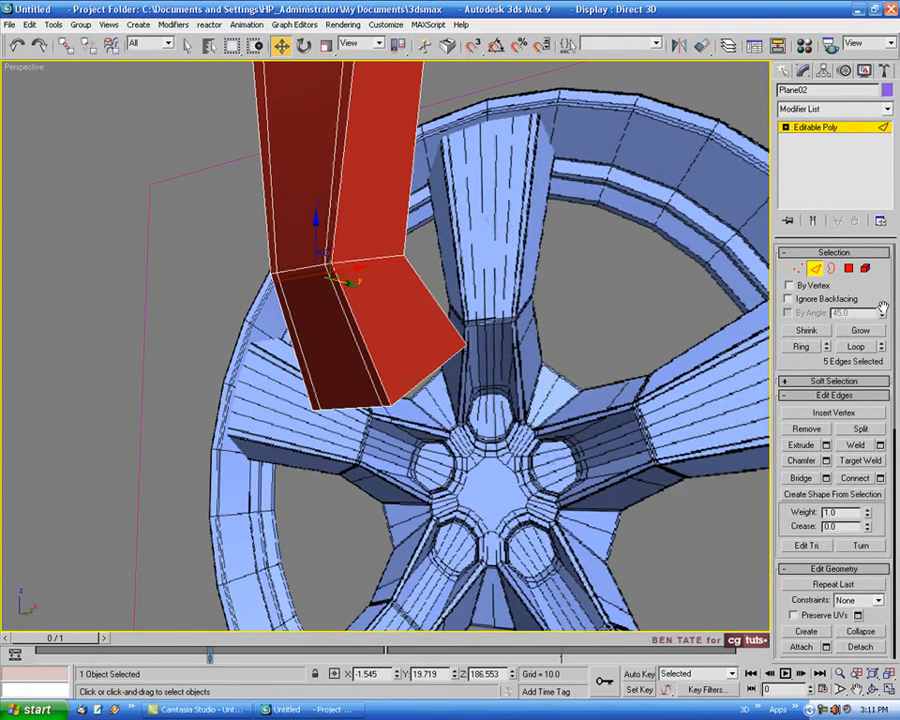
- Hinge the central polygon of the lower front face from its upper edge with an angle of -20 and 1 segment to form a recess
{"action": "left_click", "coordinate": [851, 269]}
{"action": "left_click", "coordinate": [350, 347]}
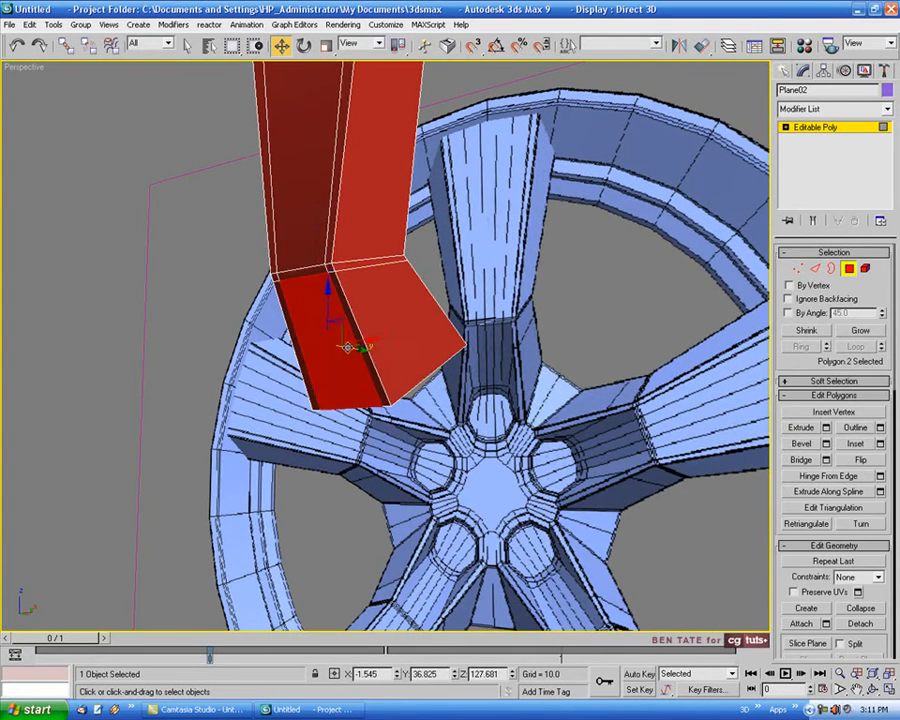
{"action": "middle_click_drag", "start_coordinate": [546, 423], "coordinate": [581, 429]}
{"action": "scroll", "coordinate": [579, 428], "scroll_direction": "up", "scroll_amount": 2}
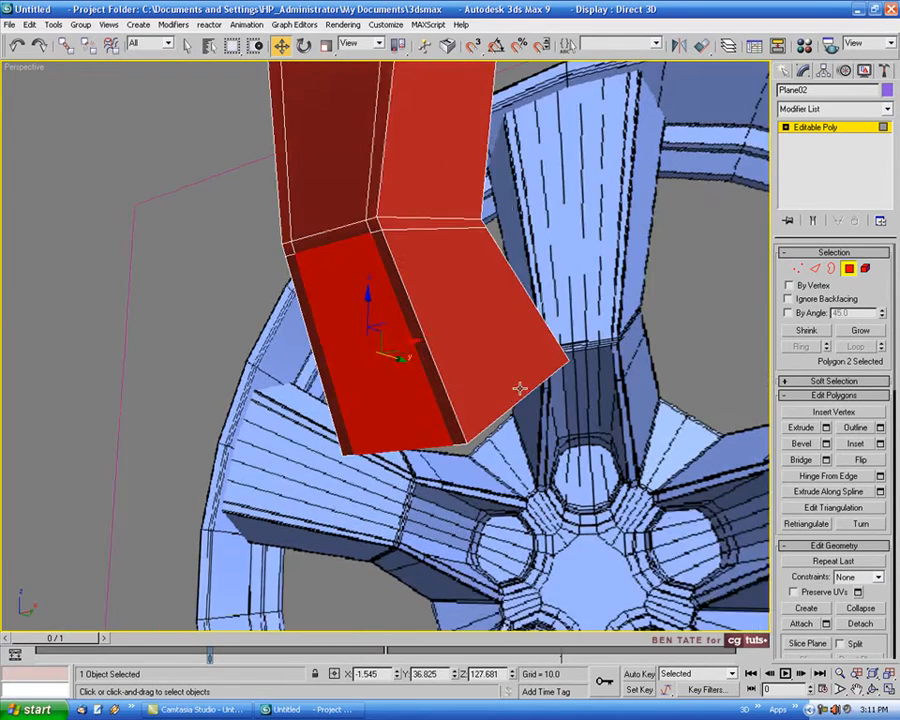
{"action": "middle_click_drag", "start_coordinate": [530, 396], "coordinate": [468, 408]}
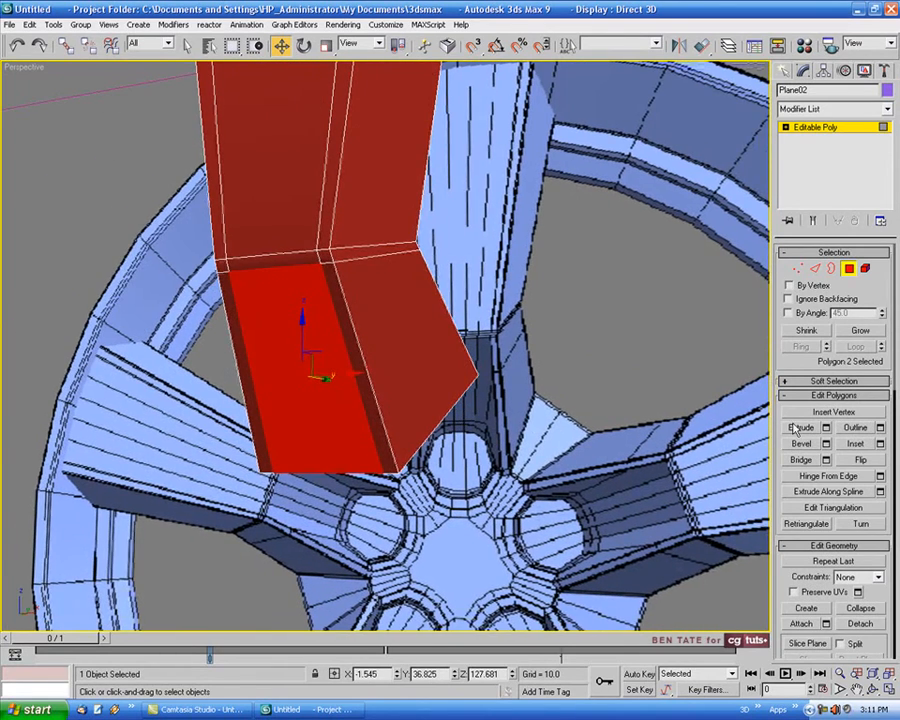
{"action": "left_click", "coordinate": [880, 477]}
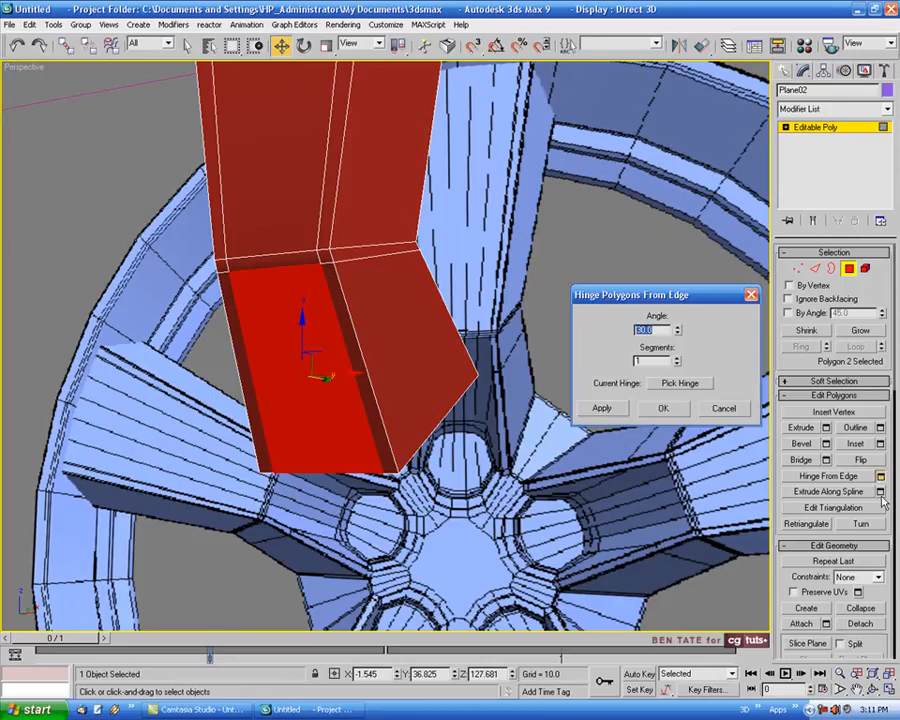
{"action": "left_click", "coordinate": [684, 386]}
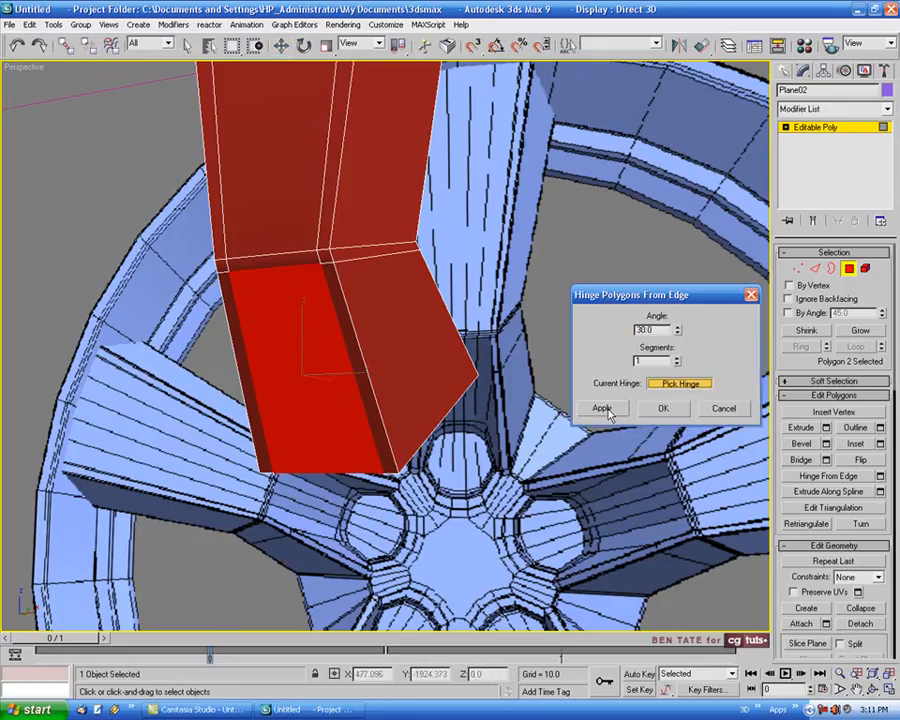
{"action": "left_click", "coordinate": [283, 266]}
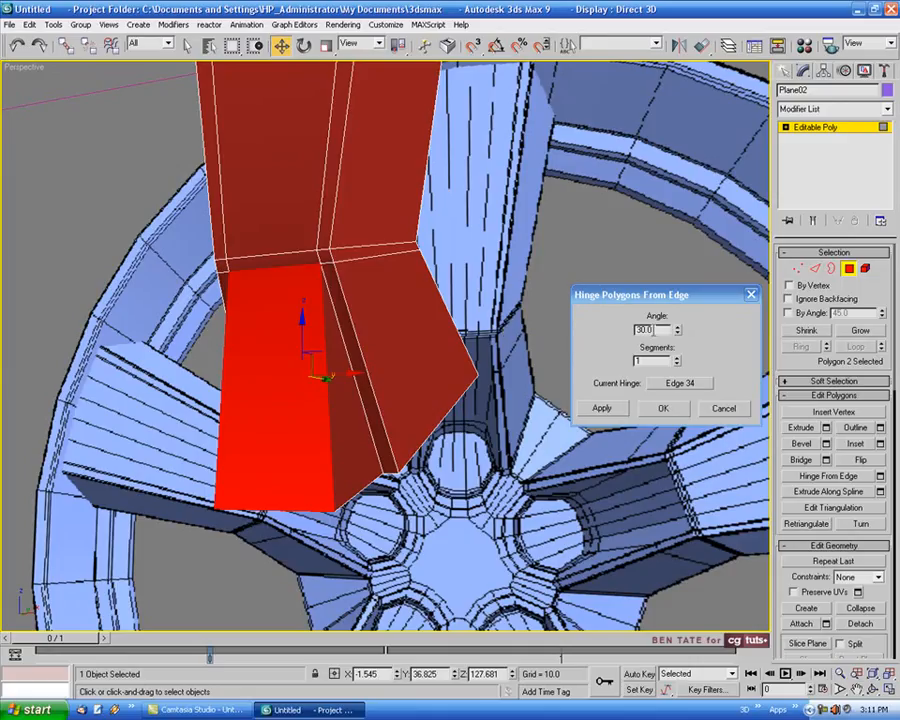
{"action": "left_click_drag", "start_coordinate": [653, 331], "coordinate": [623, 331]}
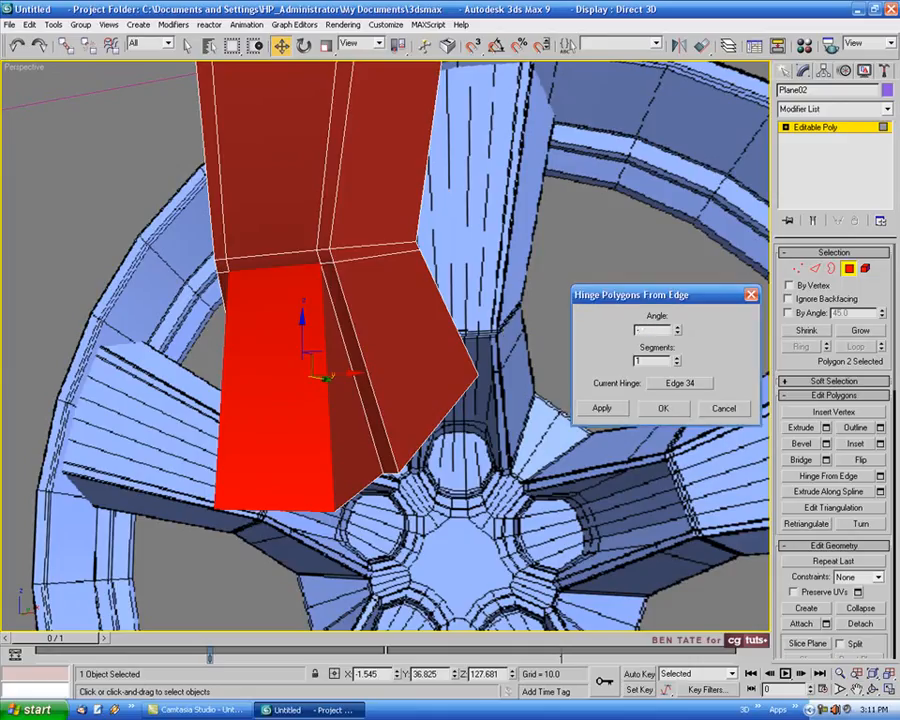
{"action": "type", "text": "-20"}
{"action": "key", "text": "Return"}
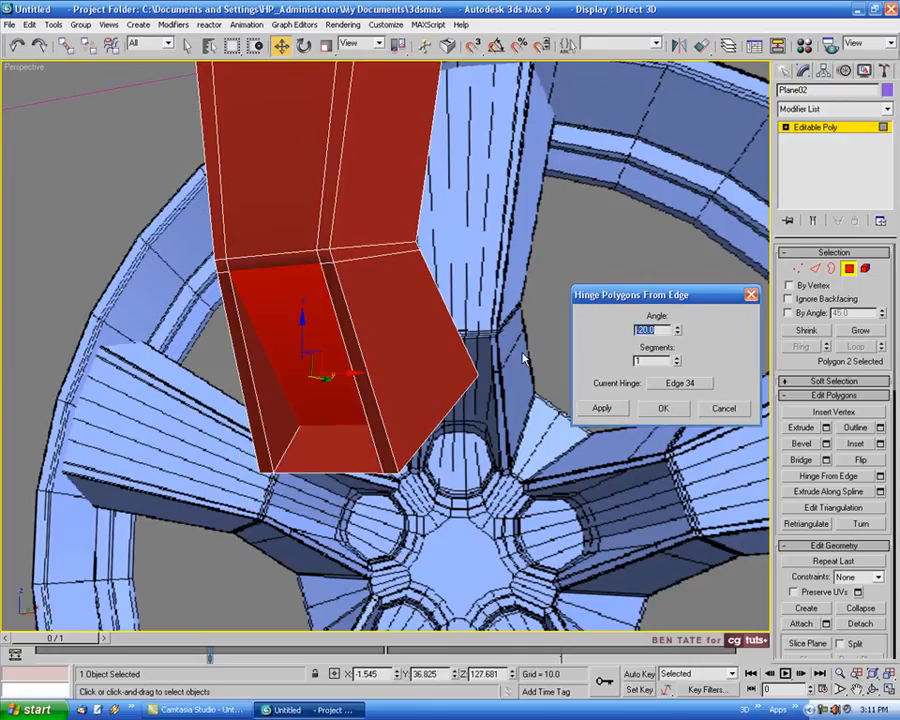
{"action": "left_click", "coordinate": [660, 409]}
- Set the diffuse color of the spoke's 02 - Default material to a light blue-violet
{"action": "middle_click_drag", "start_coordinate": [522, 412], "coordinate": [500, 373], "text": "alt"}
{"action": "key", "text": "m"}
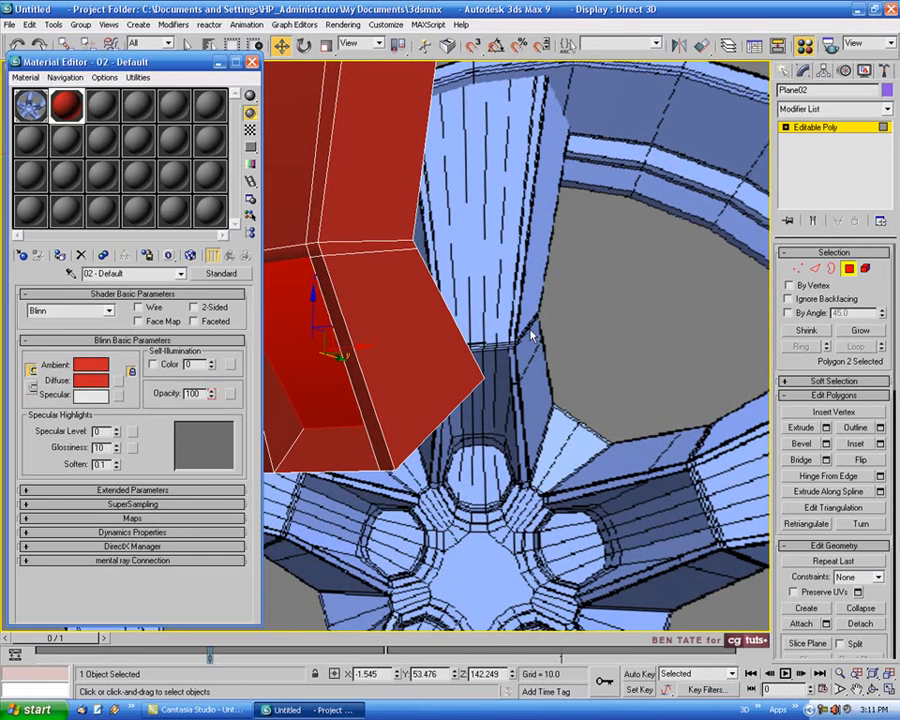
{"action": "left_click", "coordinate": [90, 380]}
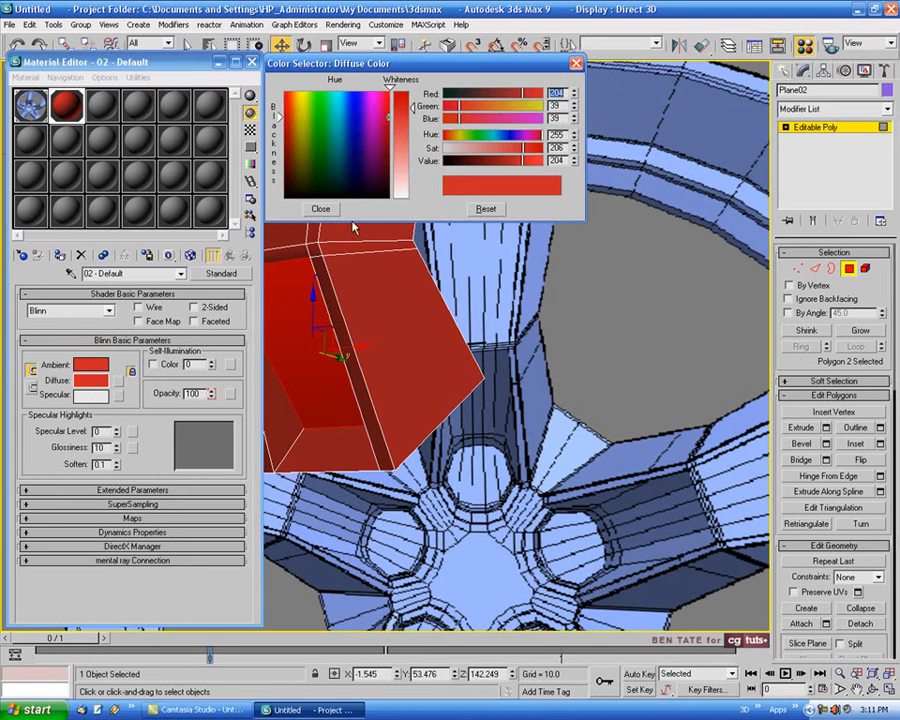
{"action": "left_click_drag", "start_coordinate": [365, 153], "coordinate": [354, 135]}
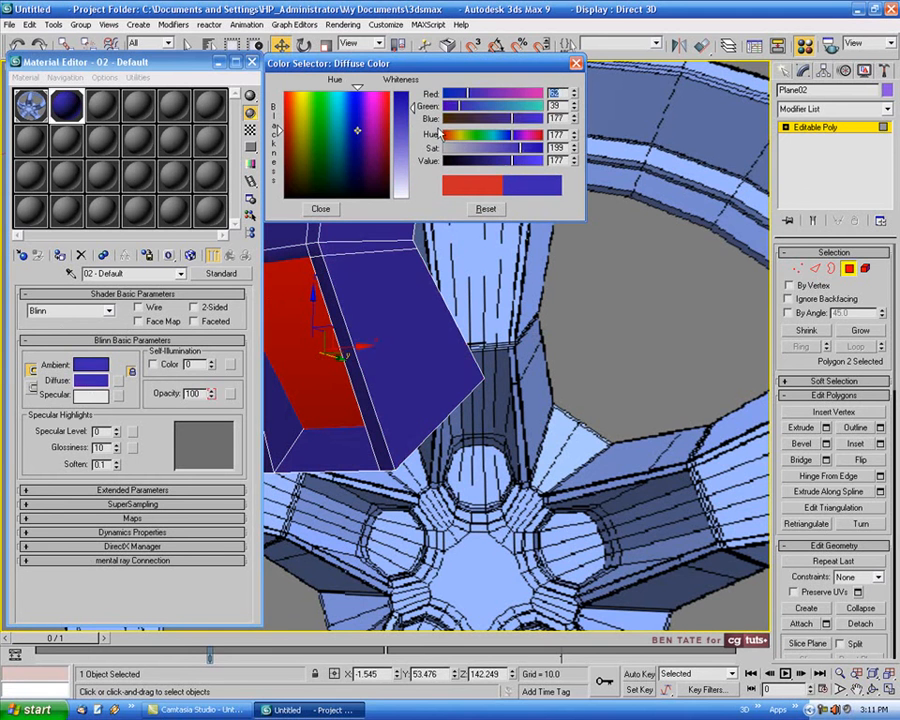
{"action": "left_click_drag", "start_coordinate": [411, 117], "coordinate": [413, 123]}
{"action": "left_click", "coordinate": [334, 209]}
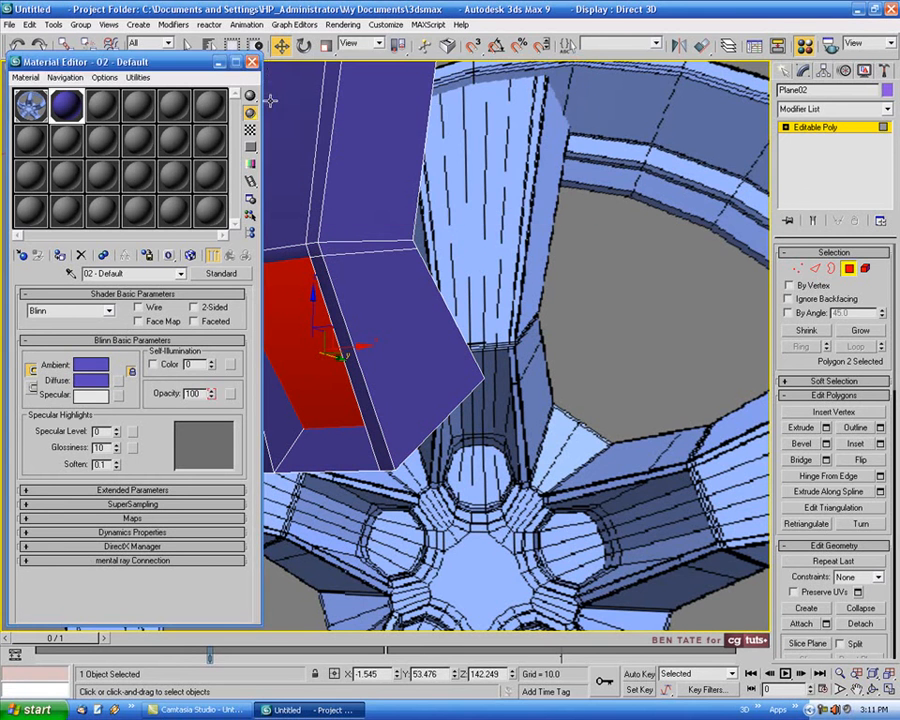
- Close the Material Editor and inspect the recessed lower face of the spoke in the Perspective view
{"action": "left_click", "coordinate": [252, 62]}
{"action": "mouse_move", "coordinate": [550, 299]}
{"action": "middle_mouse_down", "text": "alt"}
{"action": "mouse_move", "coordinate": [651, 301]}
{"action": "mouse_move", "coordinate": [555, 314]}
{"action": "middle_mouse_up", "text": "alt"}
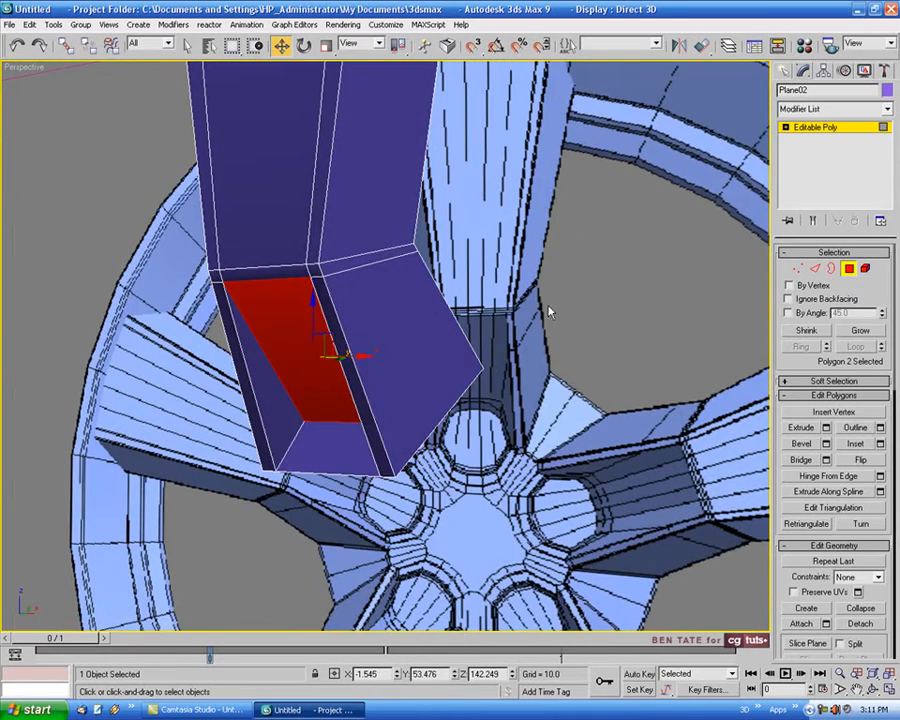
{"action": "middle_click_drag", "start_coordinate": [602, 311], "coordinate": [588, 325], "text": "alt"}
- In the Left view, move the recess's two inner lower vertices horizontally until they sit directly above the spoke's bottom corner
{"action": "key", "text": "alt+w"}
{"action": "right_click", "coordinate": [304, 464]}
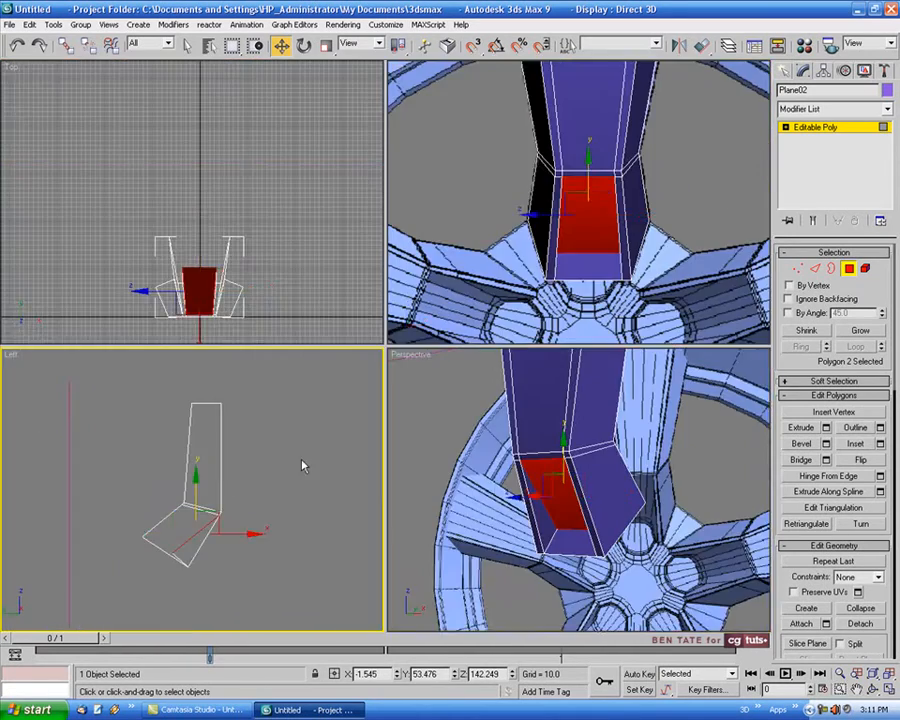
{"action": "key", "text": "alt+w"}
{"action": "middle_click_drag", "start_coordinate": [365, 450], "coordinate": [349, 399]}
{"action": "scroll", "coordinate": [349, 399], "scroll_direction": "up", "scroll_amount": 3}
{"action": "left_click", "coordinate": [797, 270]}
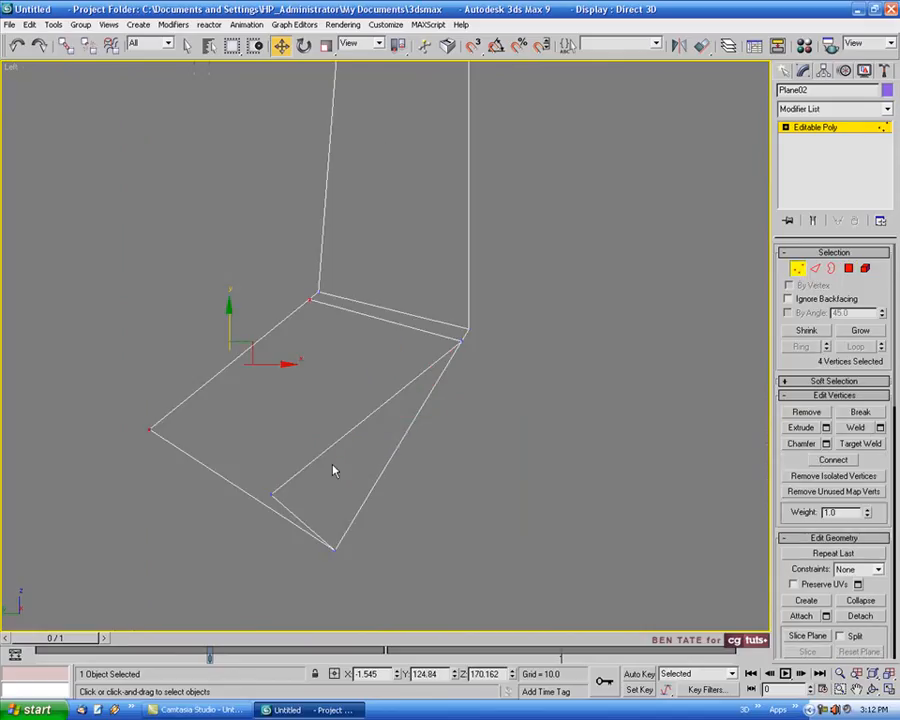
{"action": "left_click_drag", "start_coordinate": [302, 471], "coordinate": [259, 513]}
{"action": "middle_click_drag", "start_coordinate": [344, 486], "coordinate": [373, 406]}
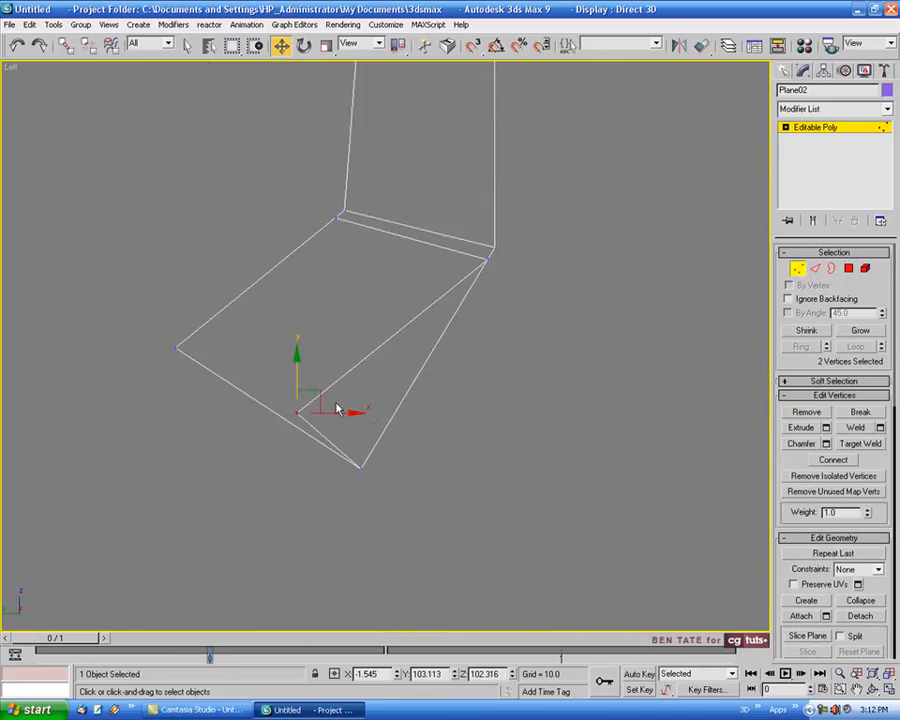
{"action": "scroll", "coordinate": [337, 407], "scroll_direction": "up", "scroll_amount": 2}
{"action": "left_click_drag", "start_coordinate": [326, 417], "coordinate": [416, 418]}
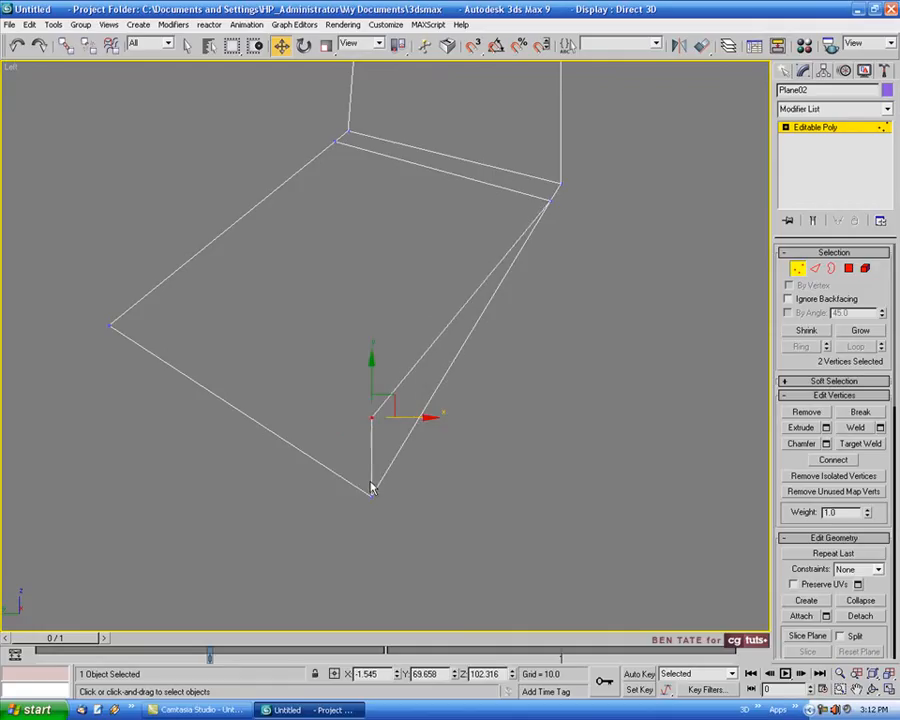
{"action": "middle_click_drag", "start_coordinate": [561, 457], "coordinate": [548, 507]}
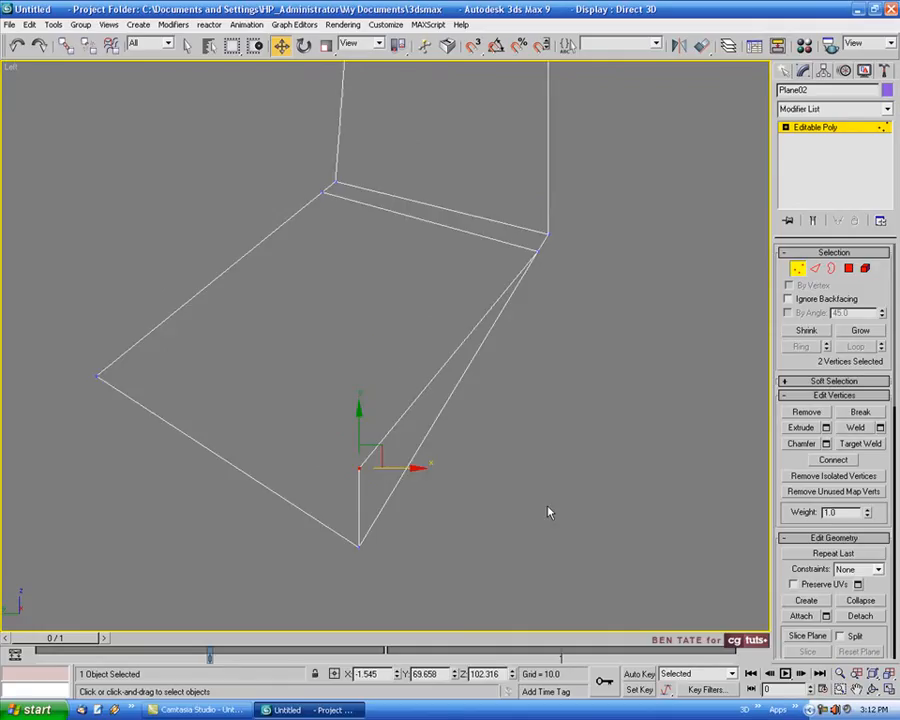
- In the Front view, scale the two inner lower recess vertices closer together along X to match the arch width in the reference
{"action": "key", "text": "alt+w"}
{"action": "right_click", "coordinate": [580, 490]}
{"action": "key", "text": "alt+w"}
{"action": "middle_click_drag", "start_coordinate": [527, 465], "coordinate": [567, 458], "text": "alt"}
{"action": "key", "text": "alt+w"}
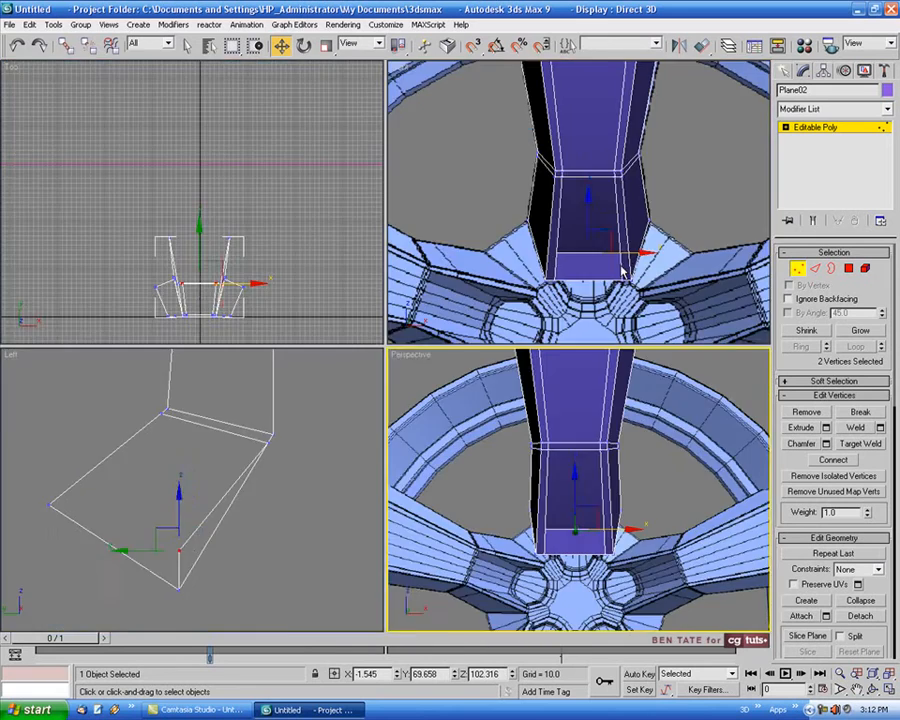
{"action": "right_click", "coordinate": [622, 247]}
{"action": "key", "text": "alt+w"}
{"action": "middle_click_drag", "start_coordinate": [631, 295], "coordinate": [536, 346], "text": "alt"}
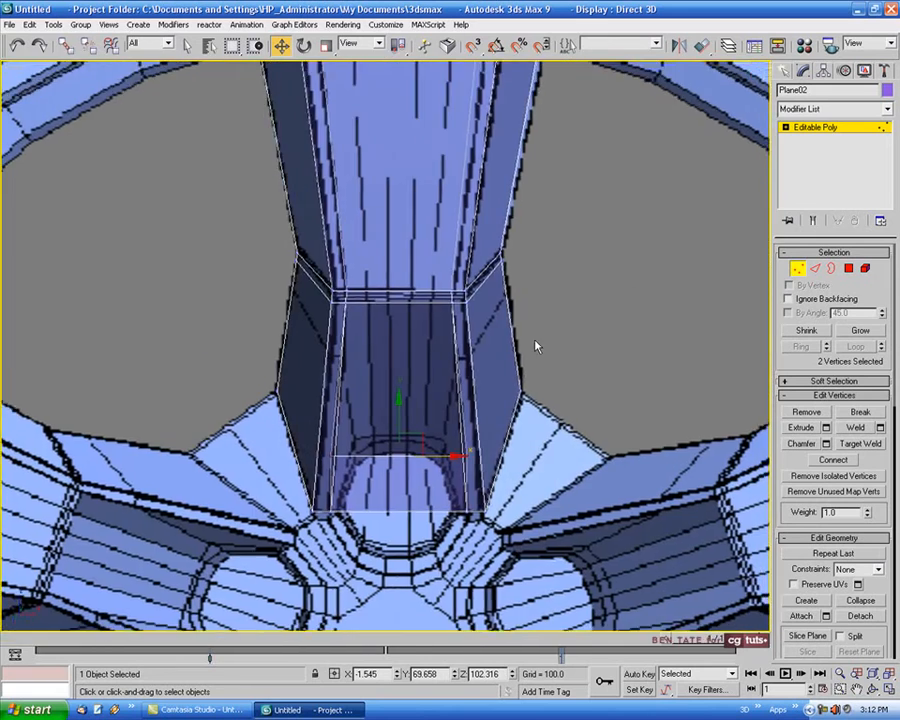
{"action": "left_click", "coordinate": [326, 47]}
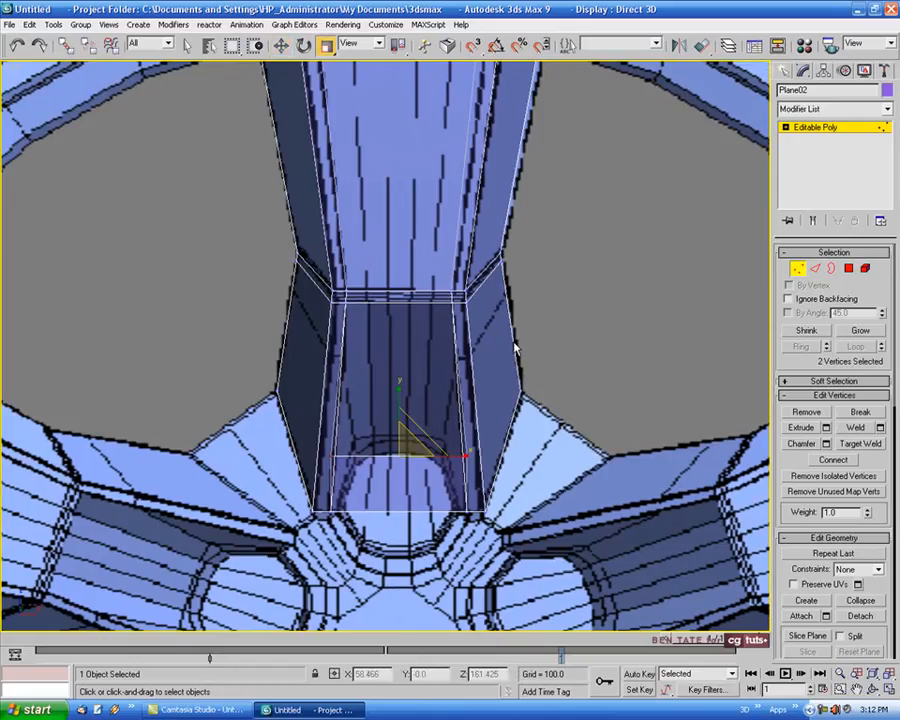
{"action": "left_click_drag", "start_coordinate": [470, 452], "coordinate": [433, 456]}
{"action": "scroll", "coordinate": [430, 458], "scroll_direction": "up", "scroll_amount": 5}
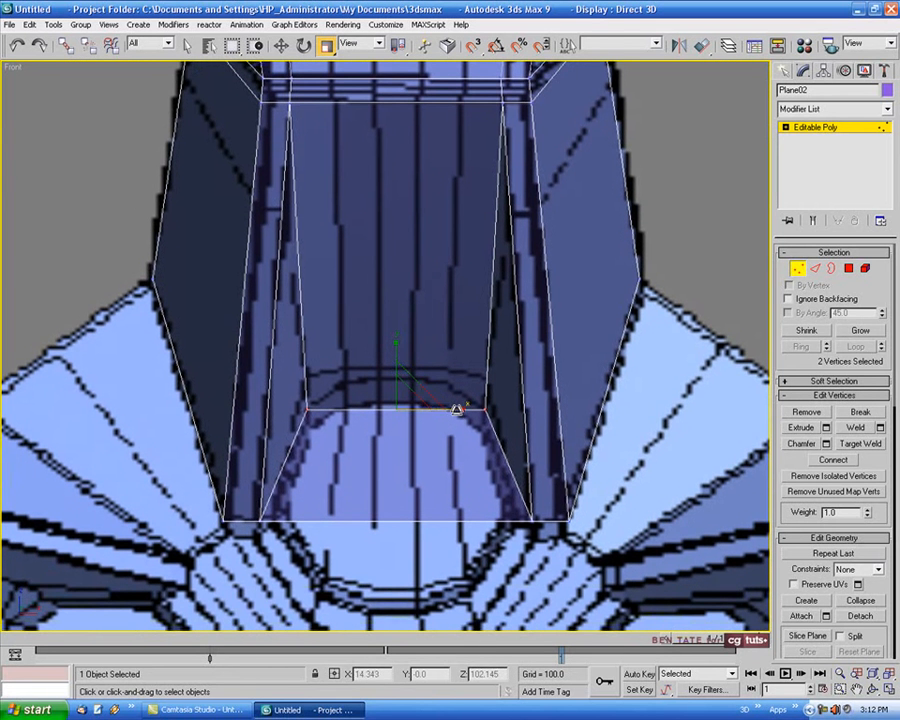
{"action": "left_click_drag", "start_coordinate": [454, 410], "coordinate": [456, 410]}
{"action": "scroll", "coordinate": [545, 405], "scroll_direction": "down", "scroll_amount": 3}
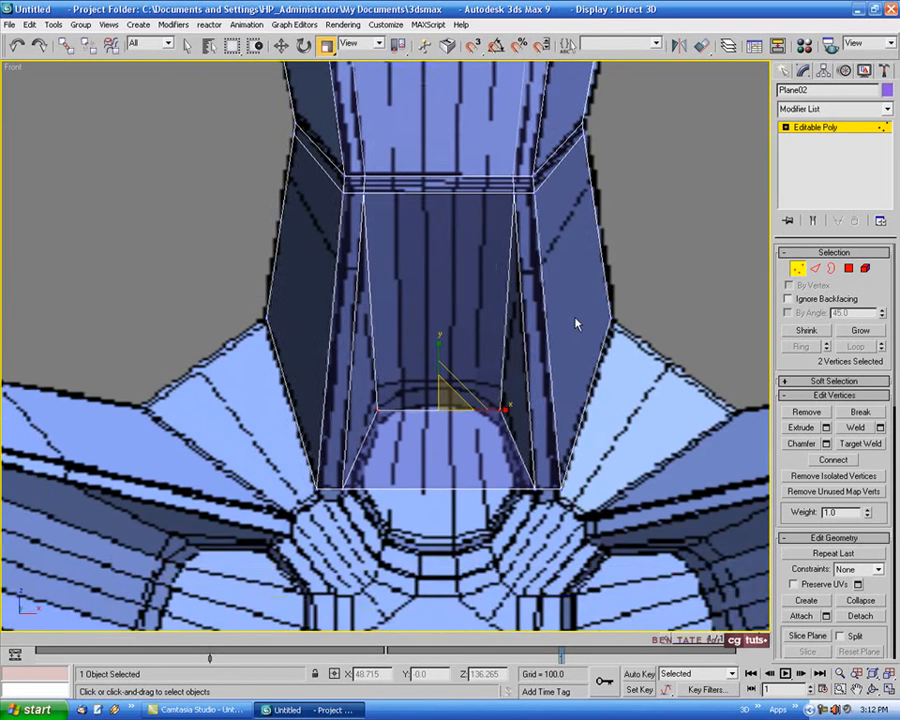
{"action": "middle_click_drag", "start_coordinate": [576, 321], "coordinate": [567, 375]}
- Connect the ring of horizontal edges across the spoke's central face with 4 segments, Pinch 0 and Slide 0
{"action": "left_click", "coordinate": [817, 269]}
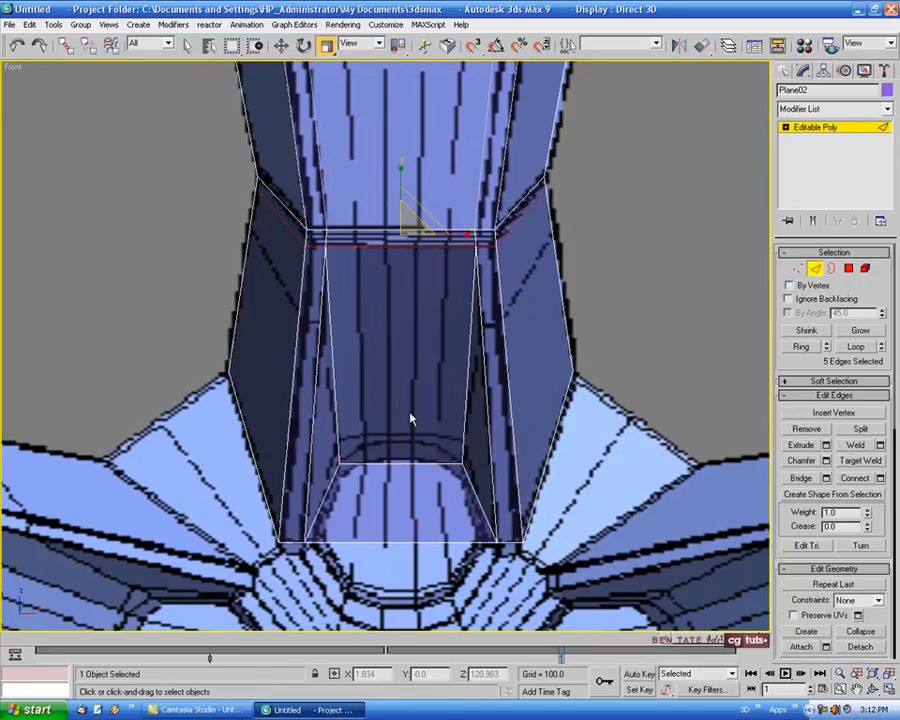
{"action": "left_click", "coordinate": [424, 244]}
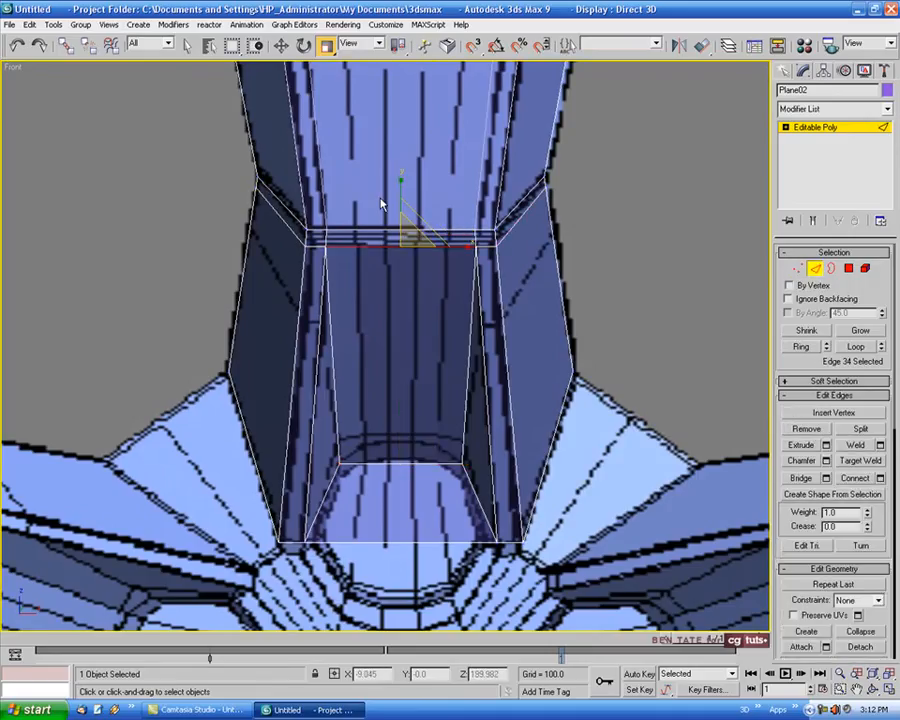
{"action": "left_click", "coordinate": [806, 347]}
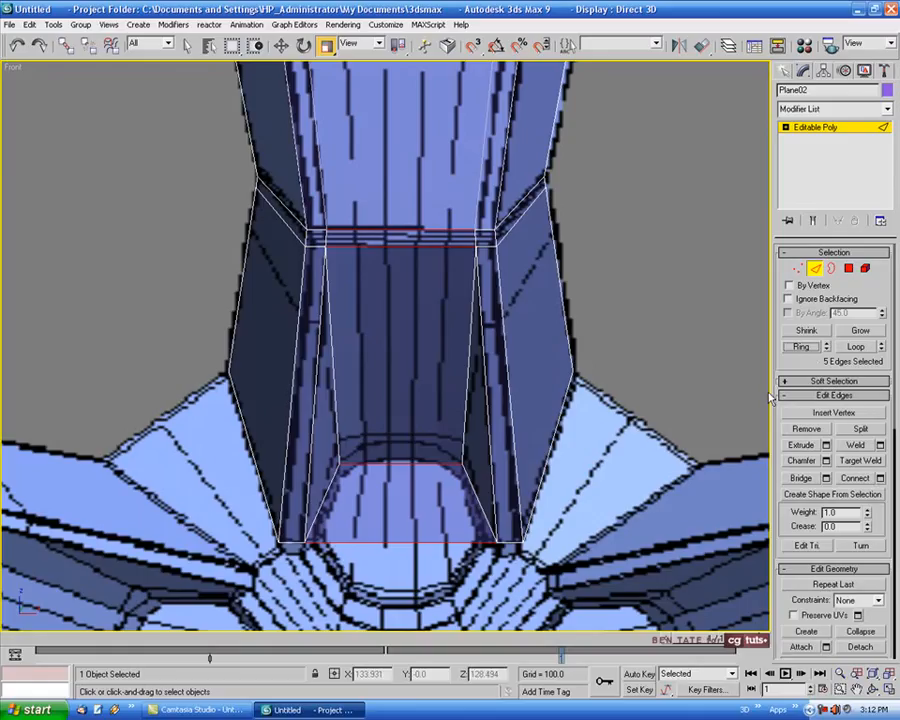
{"action": "left_click", "coordinate": [880, 478]}
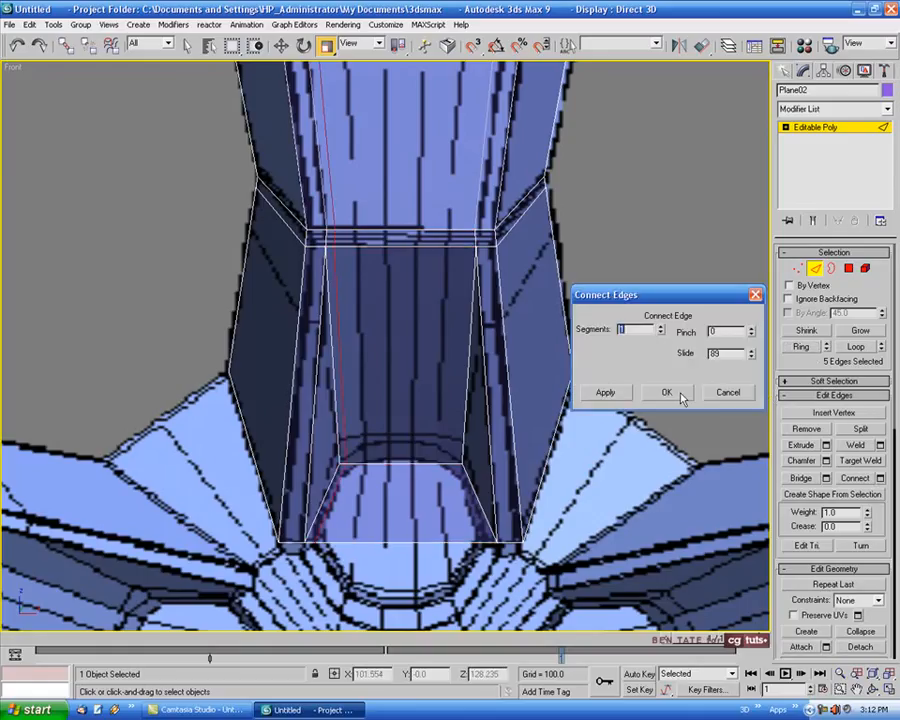
{"action": "left_click", "coordinate": [661, 328]}
{"action": "left_click", "coordinate": [662, 328]}
{"action": "left_click", "coordinate": [662, 328]}
{"action": "left_click_drag", "start_coordinate": [749, 331], "coordinate": [751, 353]}
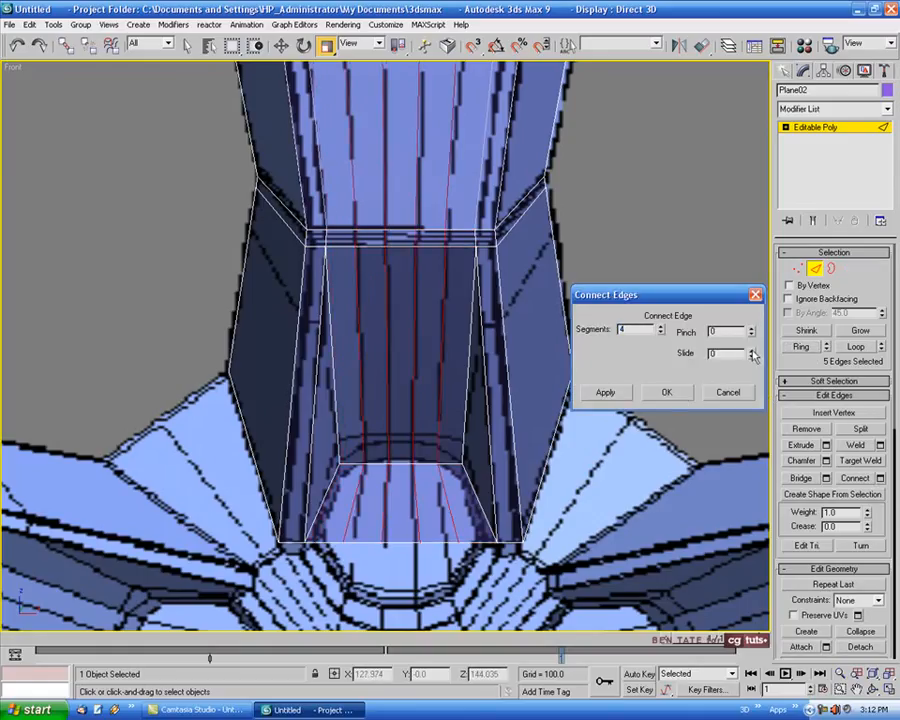
{"action": "left_click", "coordinate": [667, 392]}
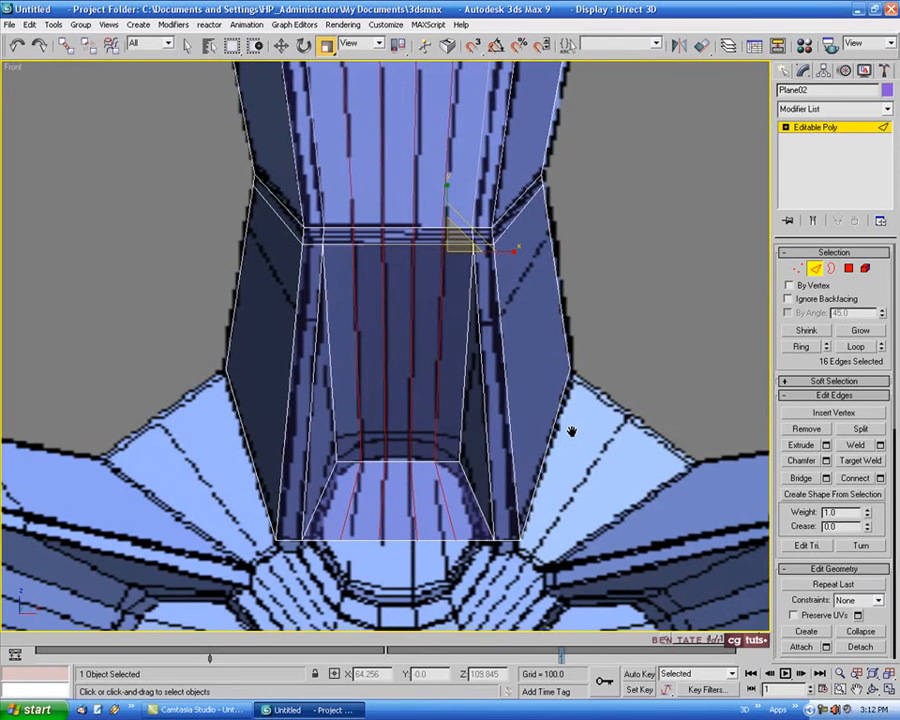
- Raise the four new vertices on the recess's inner lower edge, the middle two highest, to form an arch following the reference
{"action": "middle_click_drag", "start_coordinate": [570, 430], "coordinate": [560, 301]}
{"action": "scroll", "coordinate": [394, 392], "scroll_direction": "up", "scroll_amount": 4}
{"action": "middle_click_drag", "start_coordinate": [408, 385], "coordinate": [398, 434]}
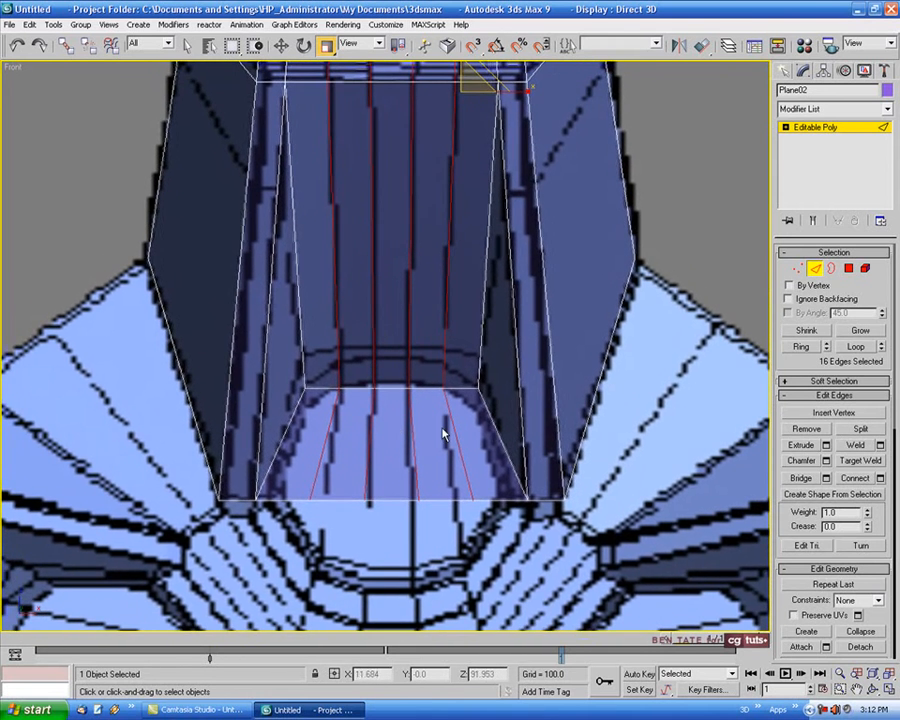
{"action": "left_click", "coordinate": [798, 269]}
{"action": "key", "text": "w"}
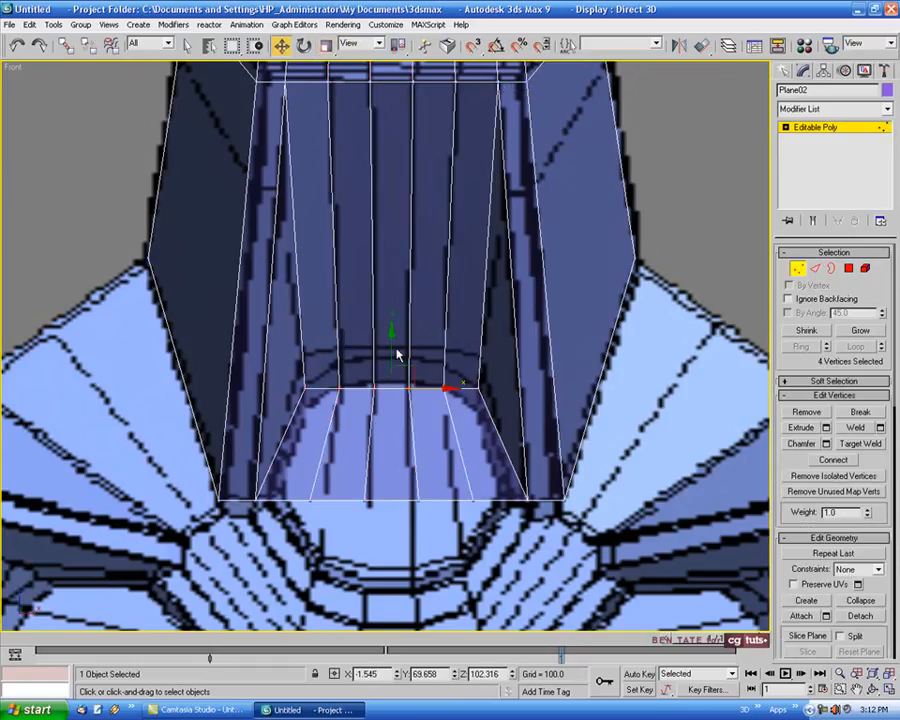
{"action": "left_click_drag", "start_coordinate": [395, 347], "coordinate": [392, 312]}
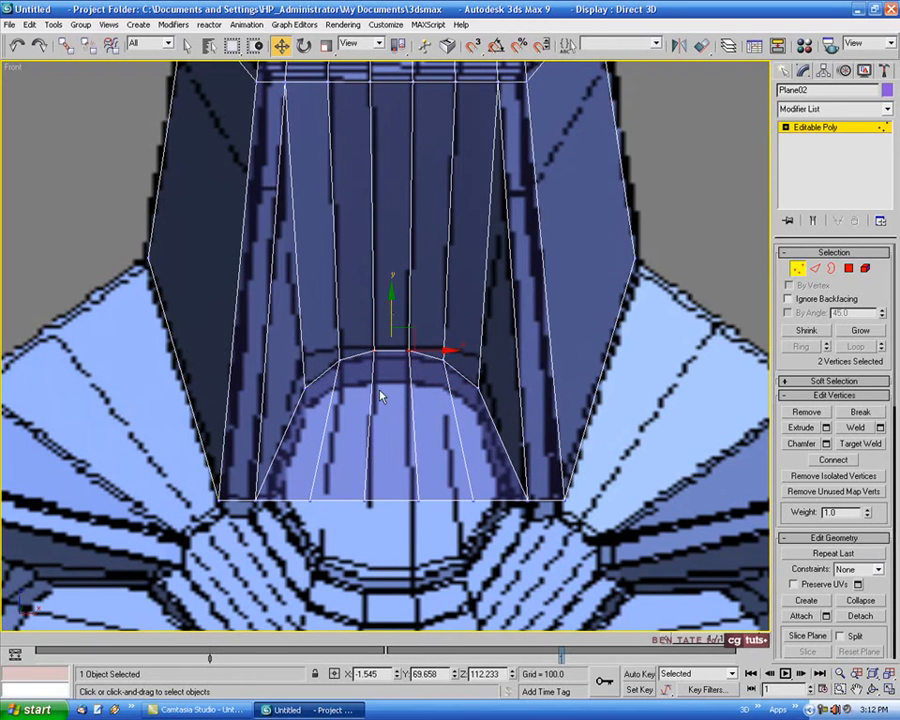
- Lower the four new vertices on the spoke's bottom edge, the middle two furthest, to round it along the bolt-hole outline
{"action": "middle_click_drag", "start_coordinate": [368, 414], "coordinate": [359, 345]}
{"action": "left_click_drag", "start_coordinate": [295, 412], "coordinate": [478, 476]}
{"action": "left_click_drag", "start_coordinate": [383, 392], "coordinate": [386, 487]}
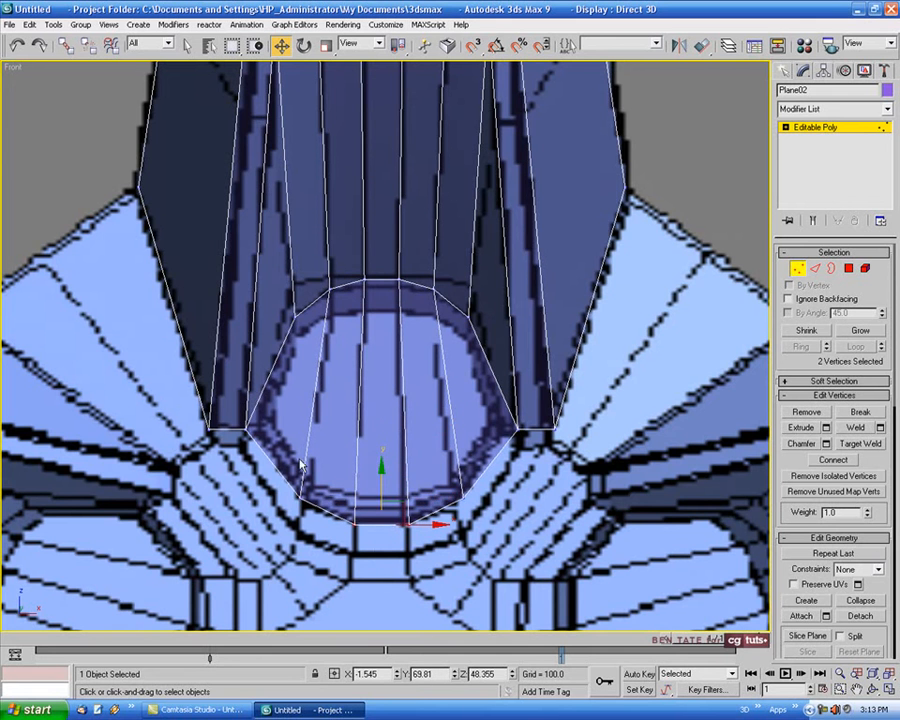
{"action": "middle_click_drag", "start_coordinate": [340, 497], "coordinate": [334, 450]}
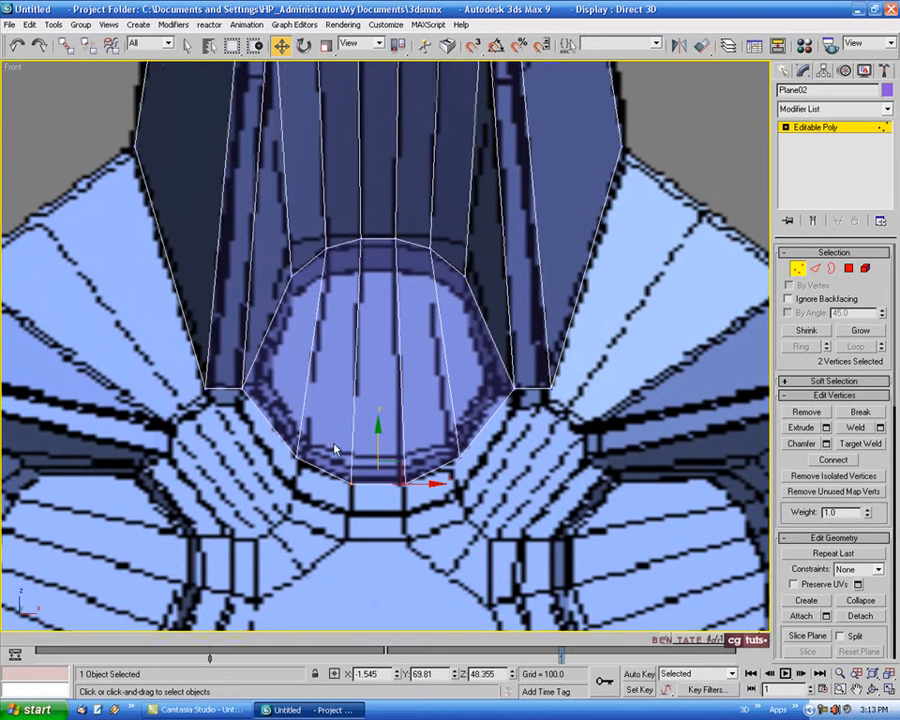
- Turn off the spoke's see-through display and extend its five rounded bottom edges downward as a new strip of polygons
{"action": "key", "text": "alt+x"}
{"action": "mouse_move", "coordinate": [504, 386]}
{"action": "middle_mouse_down"}
{"action": "mouse_move", "coordinate": [510, 356]}
{"action": "mouse_move", "coordinate": [516, 385]}
{"action": "mouse_move", "coordinate": [512, 375]}
{"action": "middle_mouse_up"}
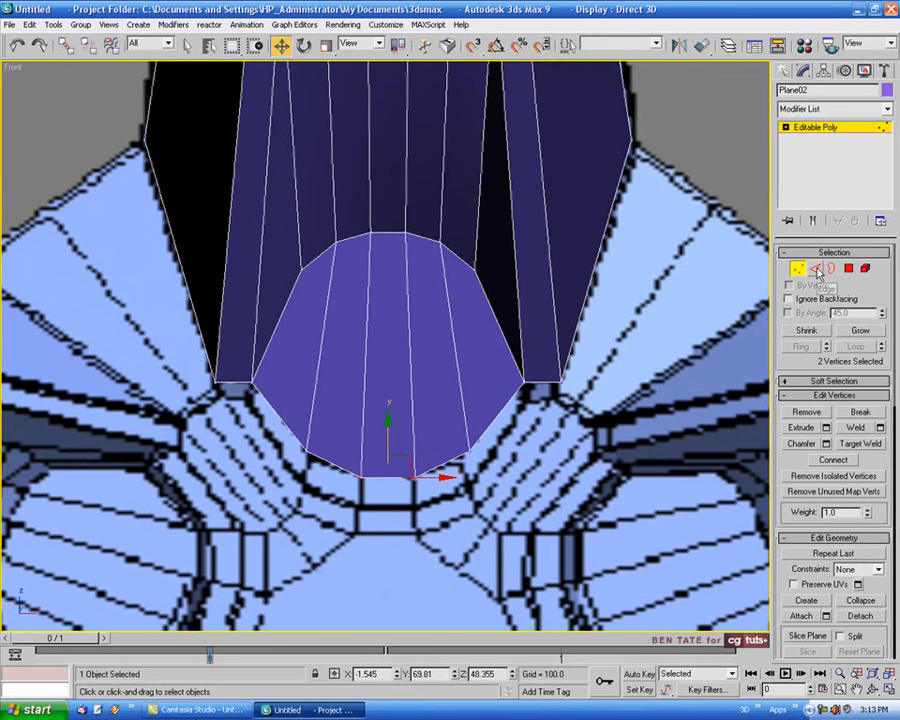
{"action": "key", "text": "2"}
{"action": "left_click", "coordinate": [484, 432]}
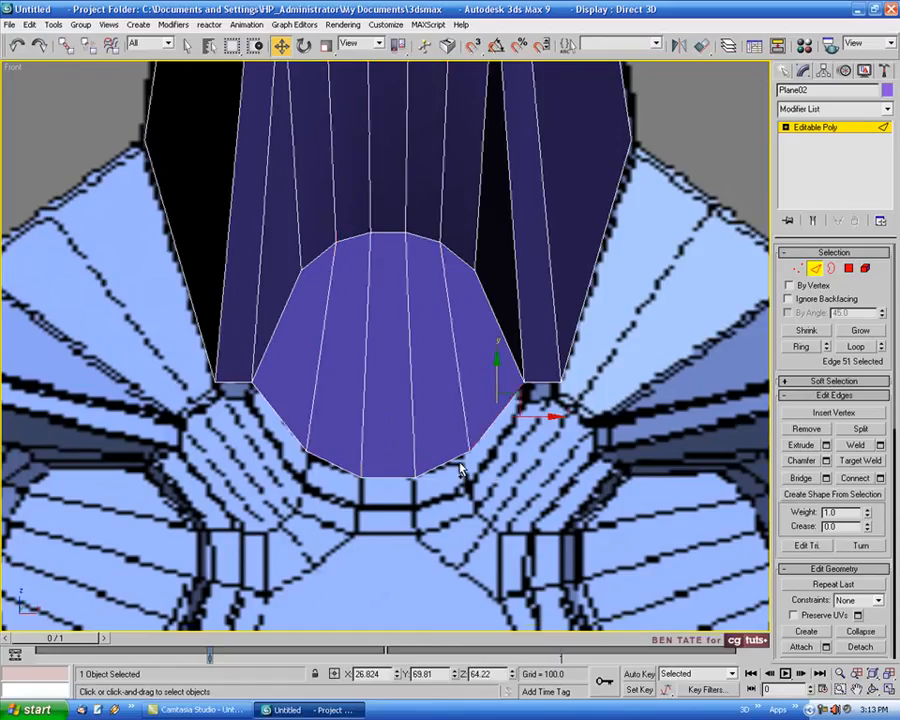
{"action": "left_click", "coordinate": [455, 462], "text": "ctrl"}
{"action": "left_click", "coordinate": [393, 477], "text": "ctrl"}
{"action": "left_click", "coordinate": [332, 466], "text": "ctrl"}
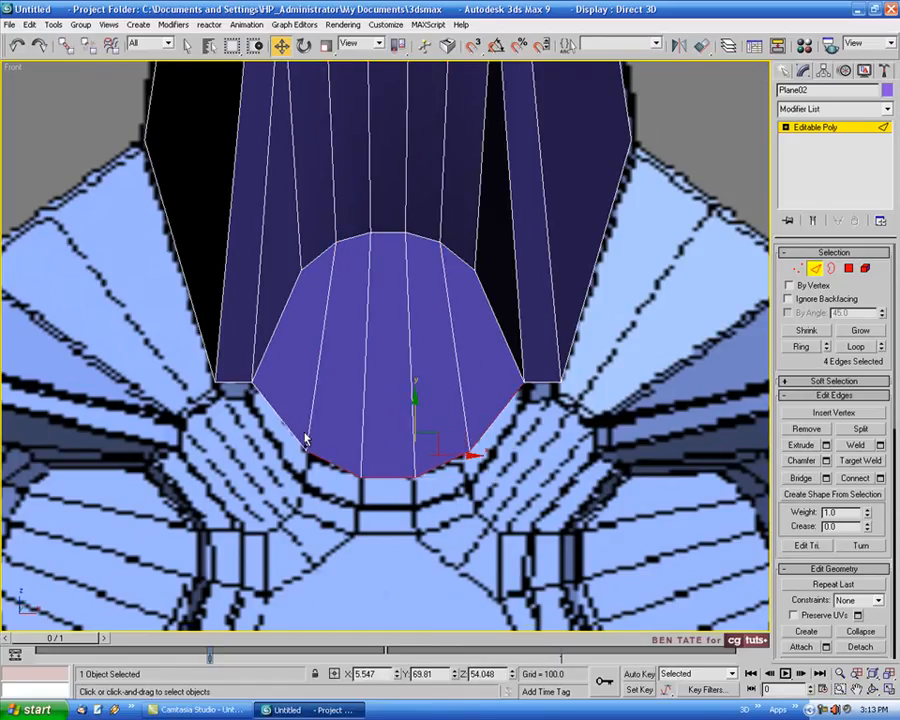
{"action": "left_click", "coordinate": [290, 428], "text": "ctrl"}
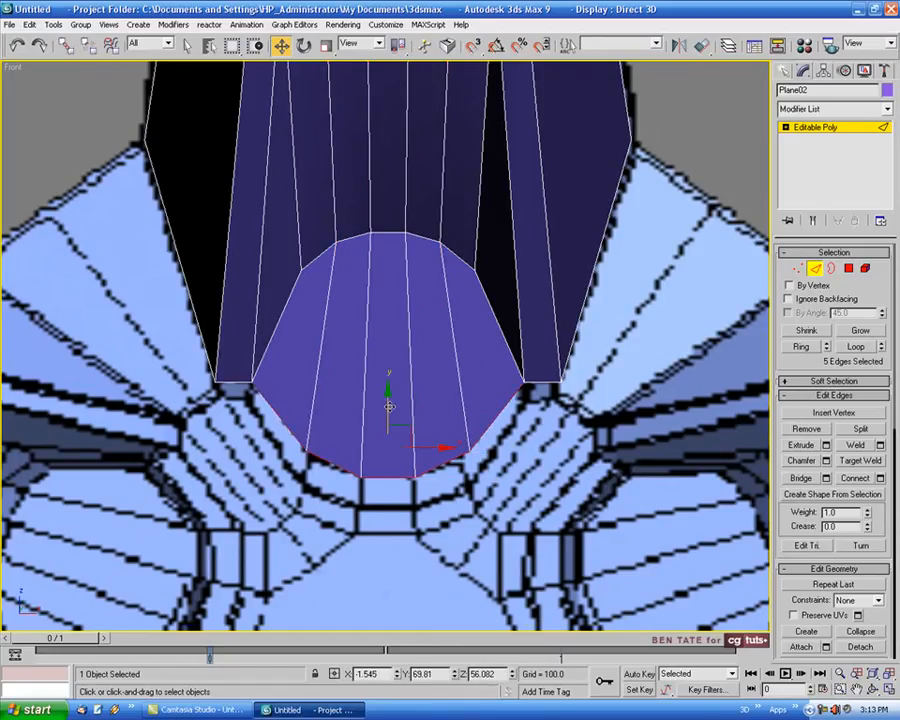
{"action": "left_click_drag", "start_coordinate": [389, 406], "coordinate": [390, 441], "text": "shift"}
{"action": "middle_click_drag", "start_coordinate": [552, 450], "coordinate": [536, 452]}
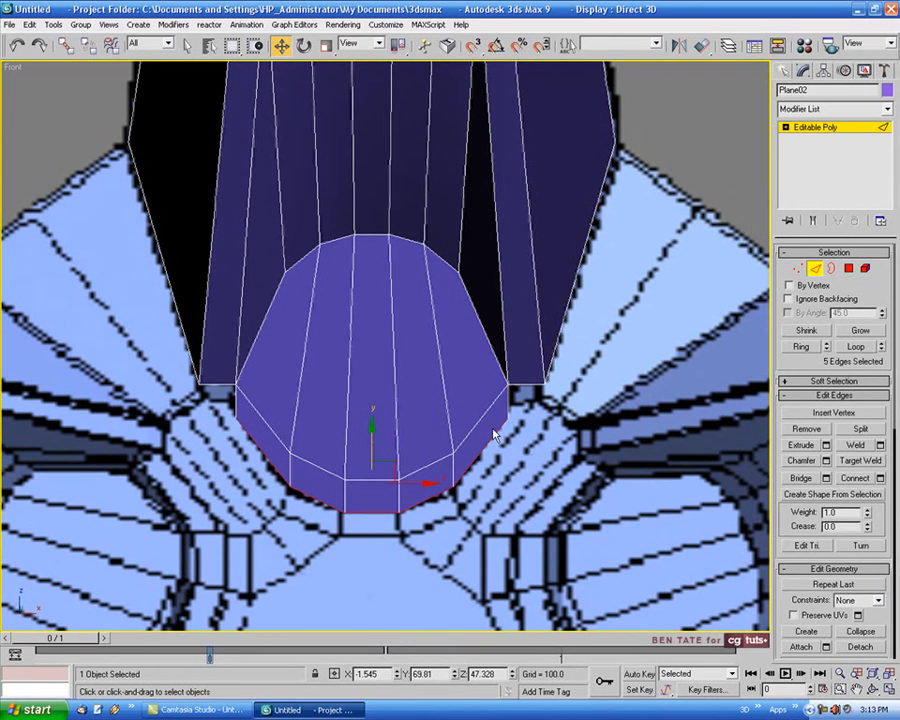
- Target-weld the new strip's two outer end vertices to the spoke's outer bottom corners
{"action": "key", "text": "1"}
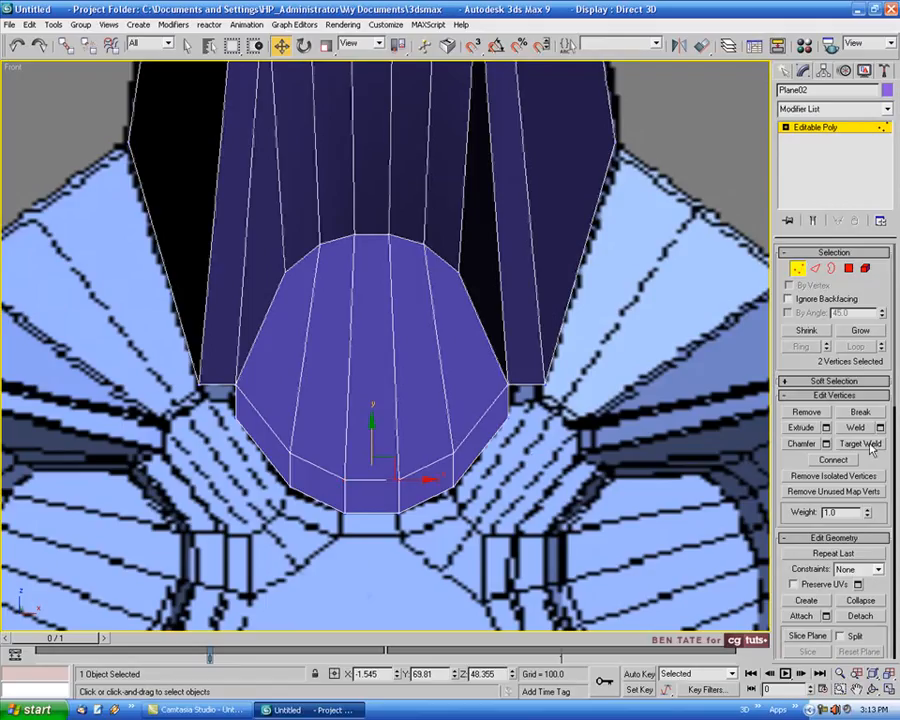
{"action": "left_click", "coordinate": [862, 444]}
{"action": "left_click_drag", "start_coordinate": [508, 418], "coordinate": [543, 383]}
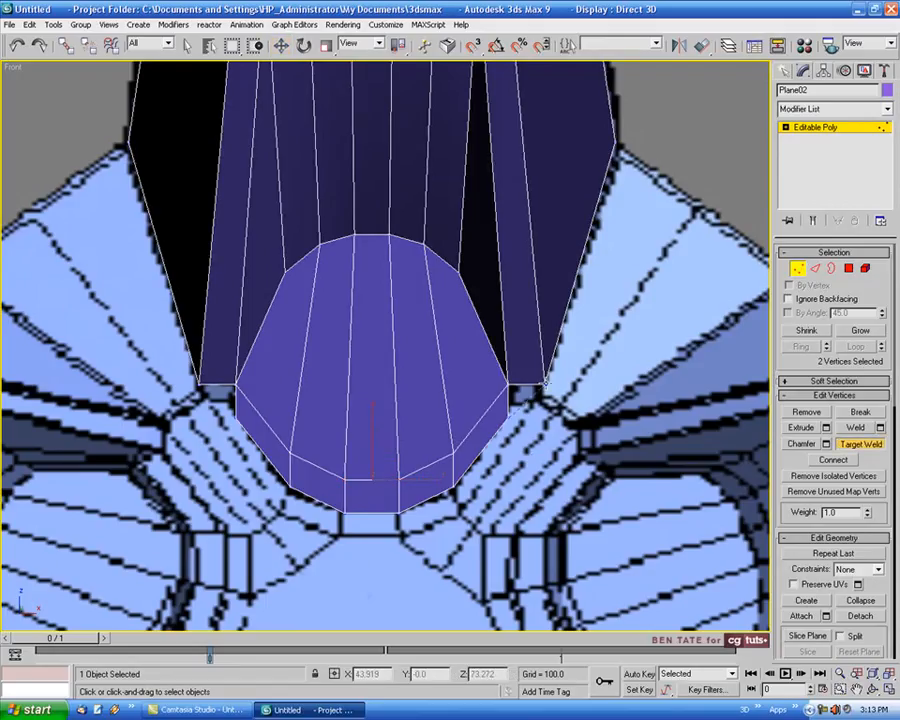
{"action": "left_click_drag", "start_coordinate": [236, 384], "coordinate": [200, 383]}
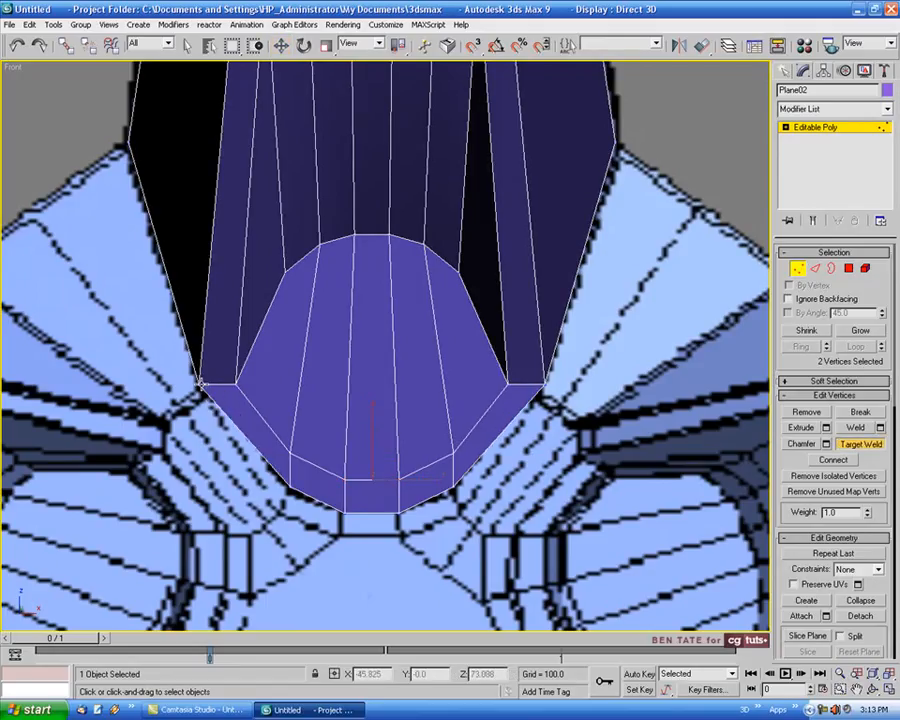
{"action": "middle_click_drag", "start_coordinate": [322, 410], "coordinate": [312, 397]}
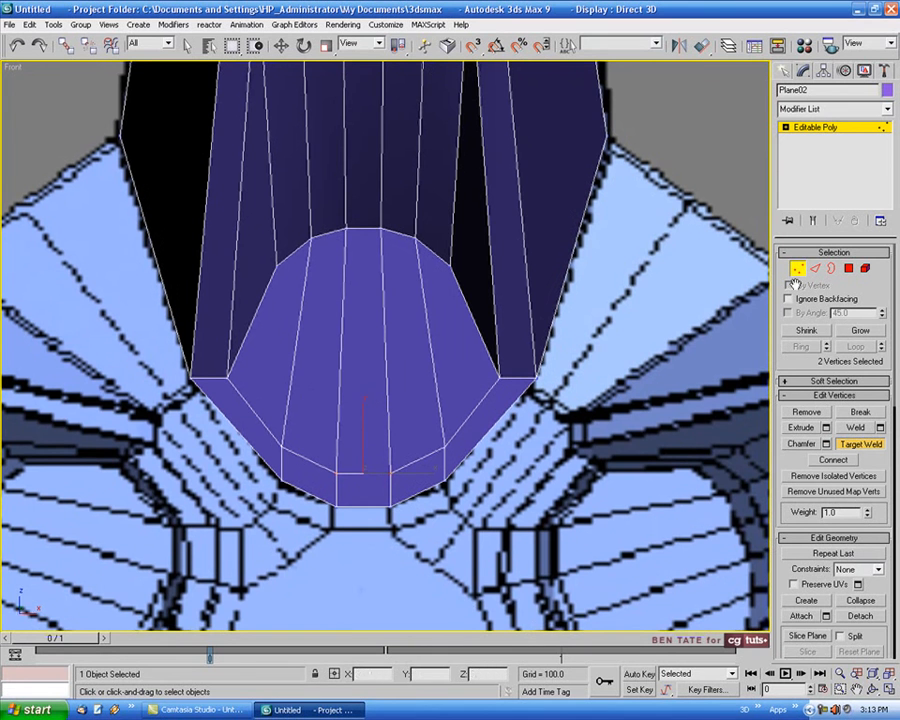
- With the Edge constraint, scale the bottom strip's outer and middle lower vertex pairs horizontally apart to follow the reference outline
{"action": "scroll", "coordinate": [356, 469], "scroll_direction": "up", "scroll_amount": 5}
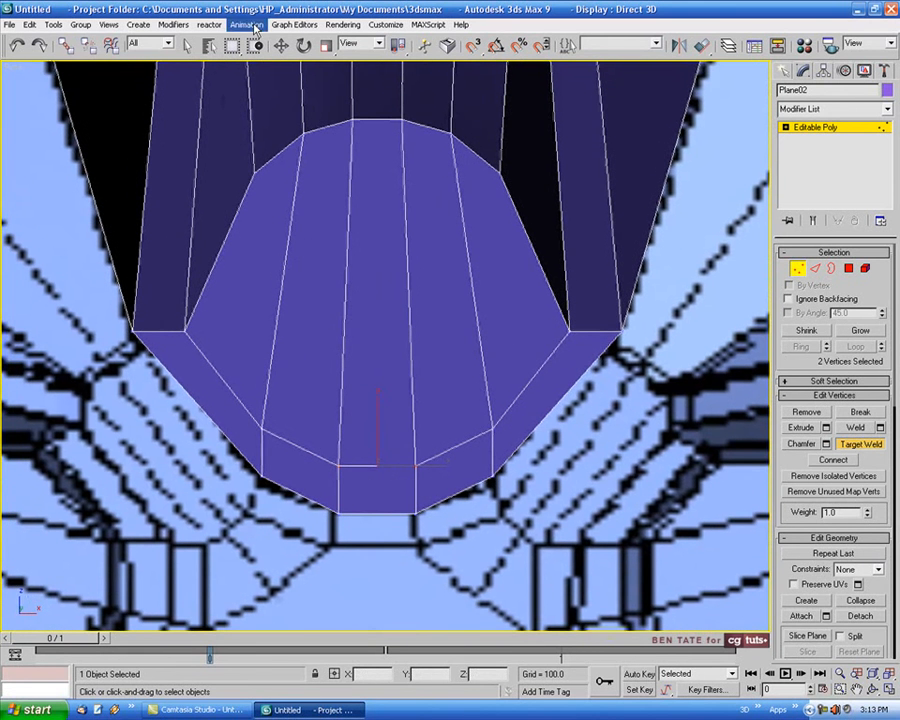
{"action": "key", "text": "w"}
{"action": "left_click", "coordinate": [264, 481]}
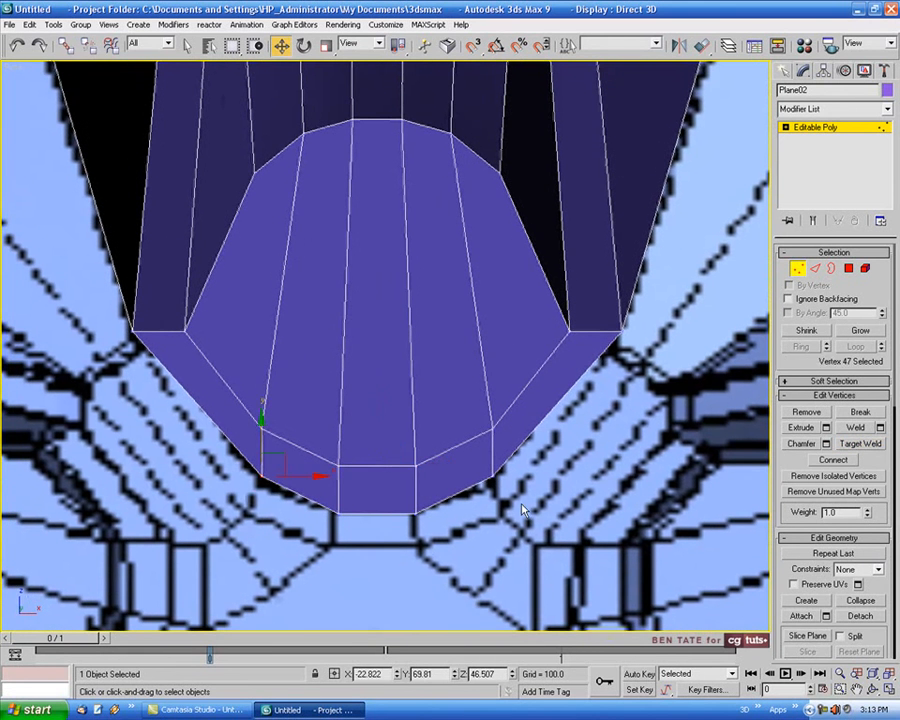
{"action": "left_click", "coordinate": [496, 476], "text": "ctrl"}
{"action": "middle_click_drag", "start_coordinate": [541, 522], "coordinate": [535, 505]}
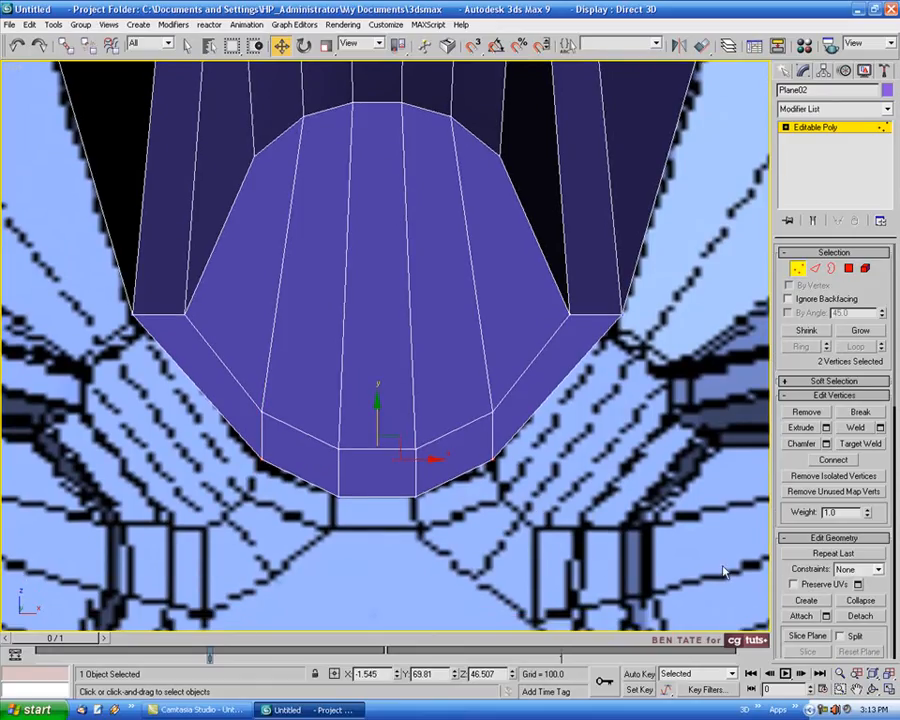
{"action": "left_click", "coordinate": [879, 570]}
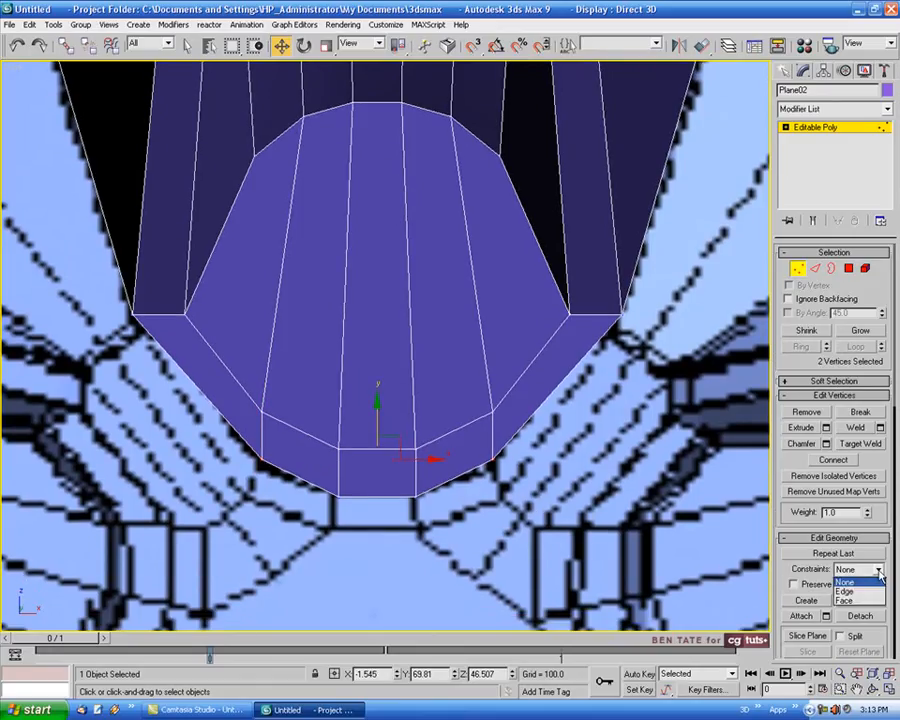
{"action": "left_click", "coordinate": [858, 585]}
{"action": "left_click", "coordinate": [325, 45]}
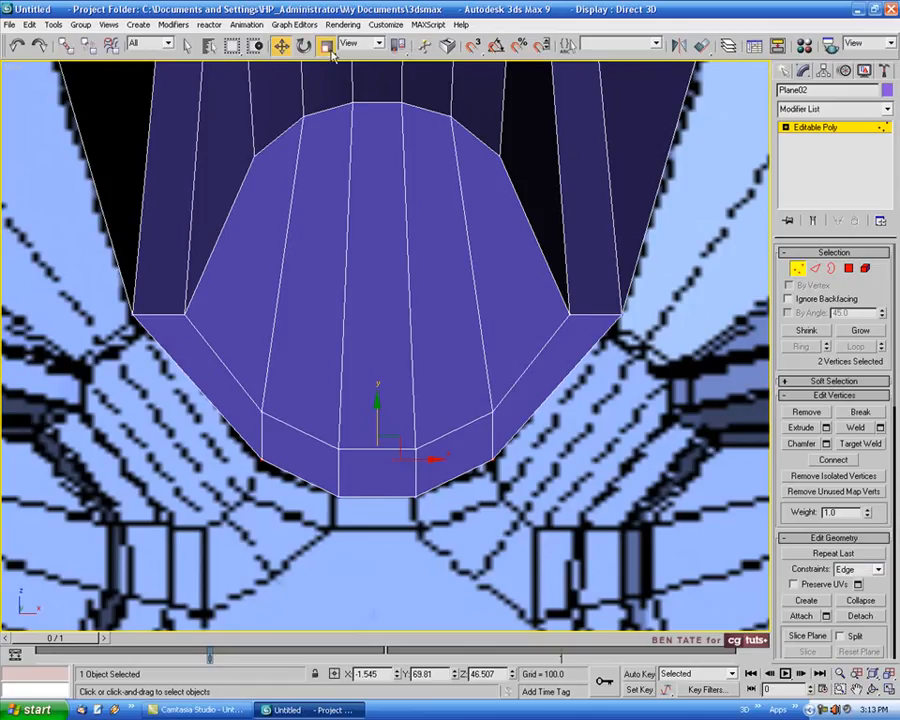
{"action": "left_click_drag", "start_coordinate": [431, 457], "coordinate": [443, 466]}
{"action": "left_click_drag", "start_coordinate": [317, 480], "coordinate": [442, 499]}
{"action": "scroll", "coordinate": [483, 532], "scroll_direction": "down", "scroll_amount": 6}
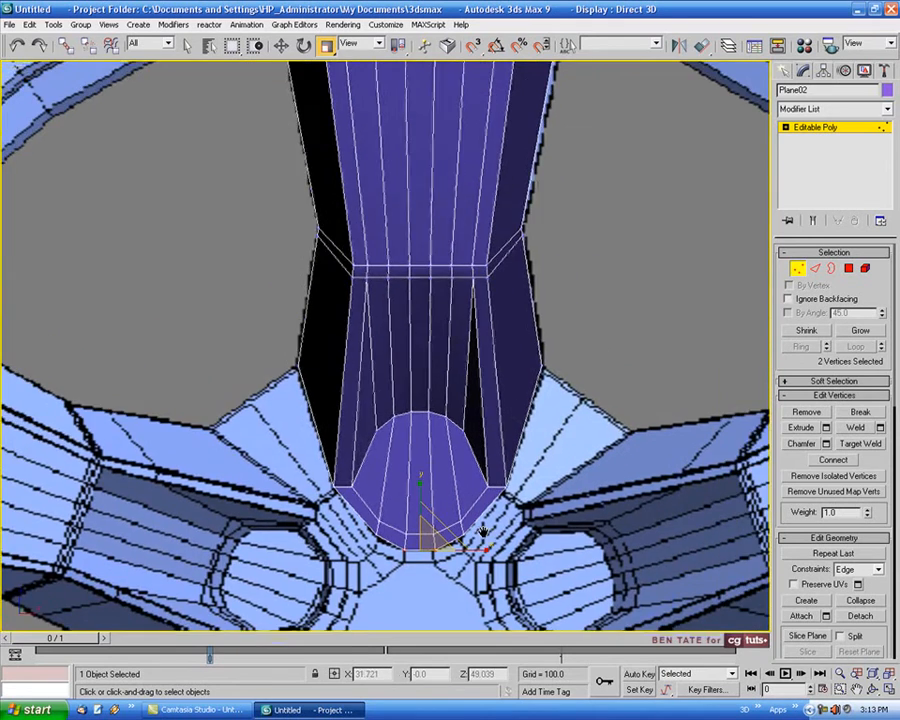
- Orbit the spoke in the perspective view to examine its recess and rounded lower end
{"action": "middle_click_drag", "start_coordinate": [483, 532], "coordinate": [479, 528]}
{"action": "key", "text": "alt+w"}
{"action": "right_click", "coordinate": [613, 526]}
{"action": "key", "text": "alt+w"}
{"action": "middle_click_drag", "start_coordinate": [568, 511], "coordinate": [526, 511], "text": "alt"}
{"action": "scroll", "coordinate": [466, 478], "scroll_direction": "up", "scroll_amount": 3}
{"action": "scroll", "coordinate": [480, 470], "scroll_direction": "down", "scroll_amount": 3}
{"action": "key", "text": "alt+w"}
{"action": "right_click", "coordinate": [676, 175]}
{"action": "key", "text": "alt+w"}
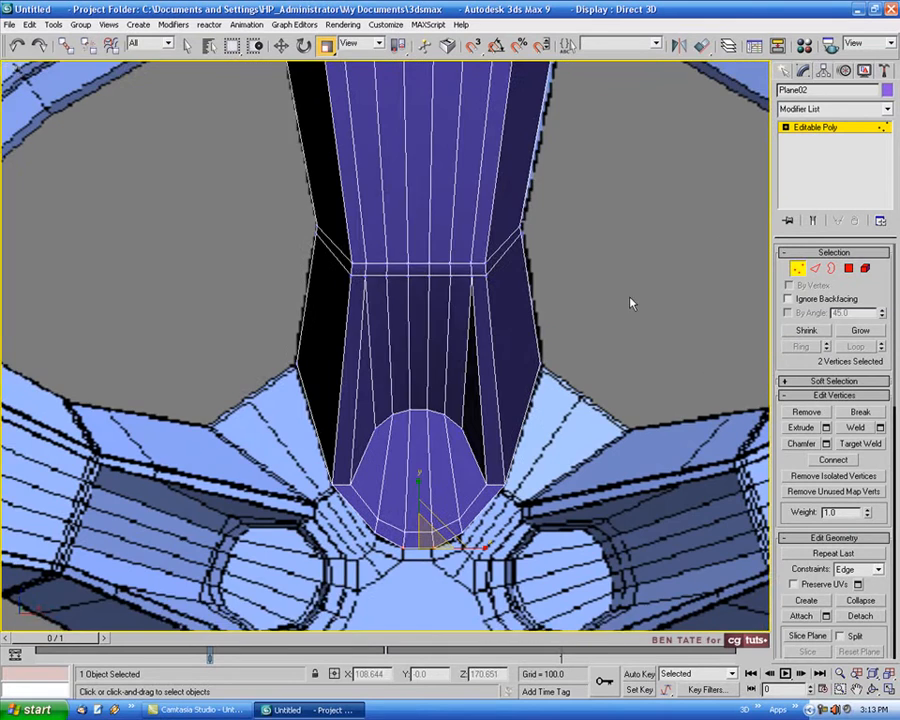
- Set the constraint to None and extend the spoke's lower-left outer edge about 11 units outward as a new polygon
{"action": "middle_click_drag", "start_coordinate": [592, 316], "coordinate": [581, 293]}
{"action": "scroll", "coordinate": [396, 420], "scroll_direction": "up", "scroll_amount": 2}
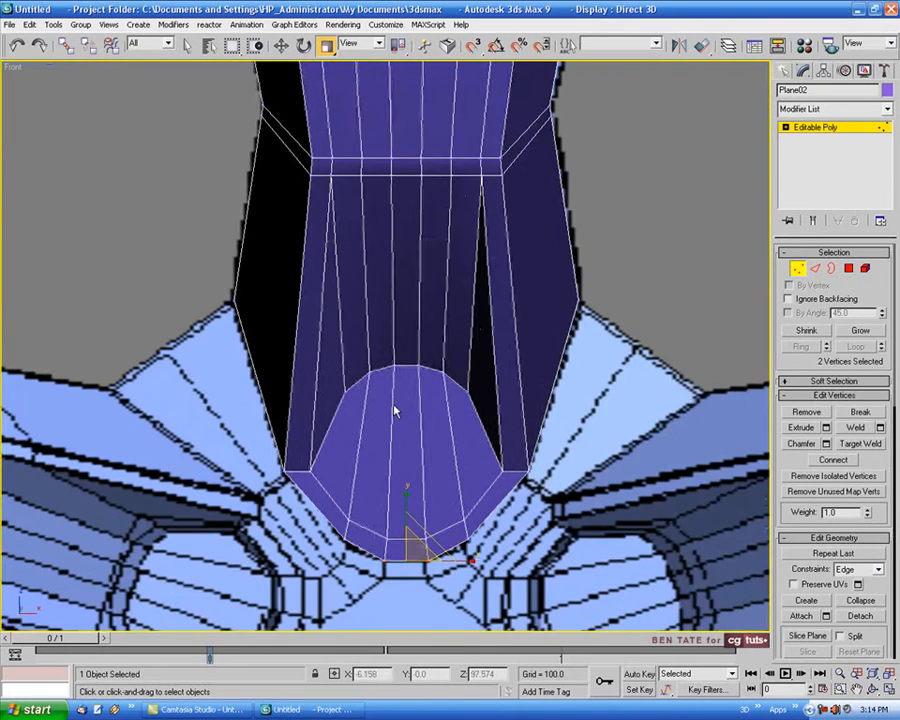
{"action": "middle_click_drag", "start_coordinate": [395, 411], "coordinate": [486, 394]}
{"action": "left_click", "coordinate": [815, 268]}
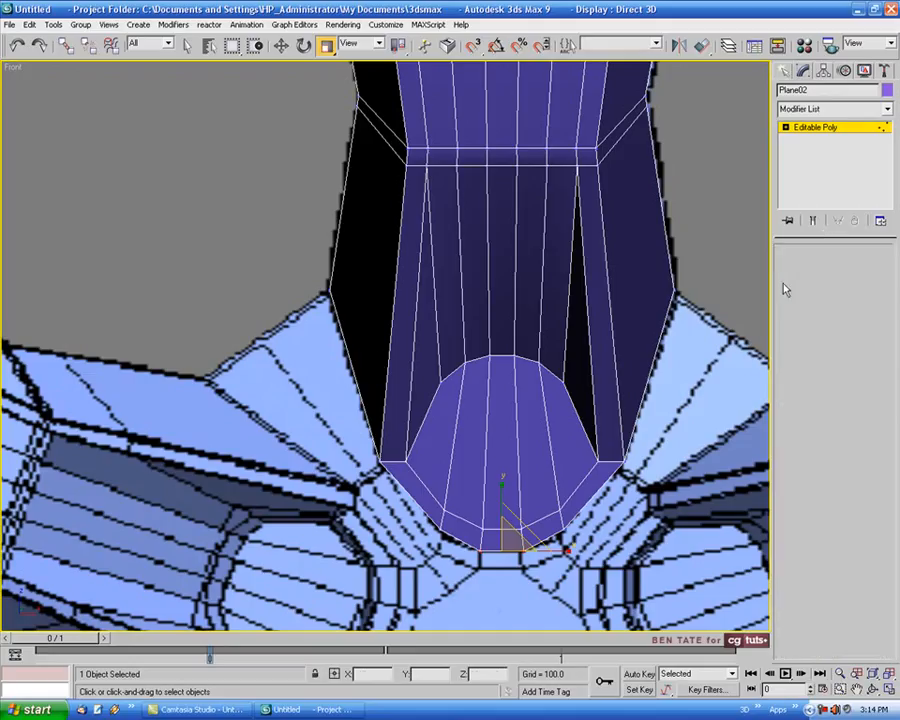
{"action": "left_click", "coordinate": [281, 45]}
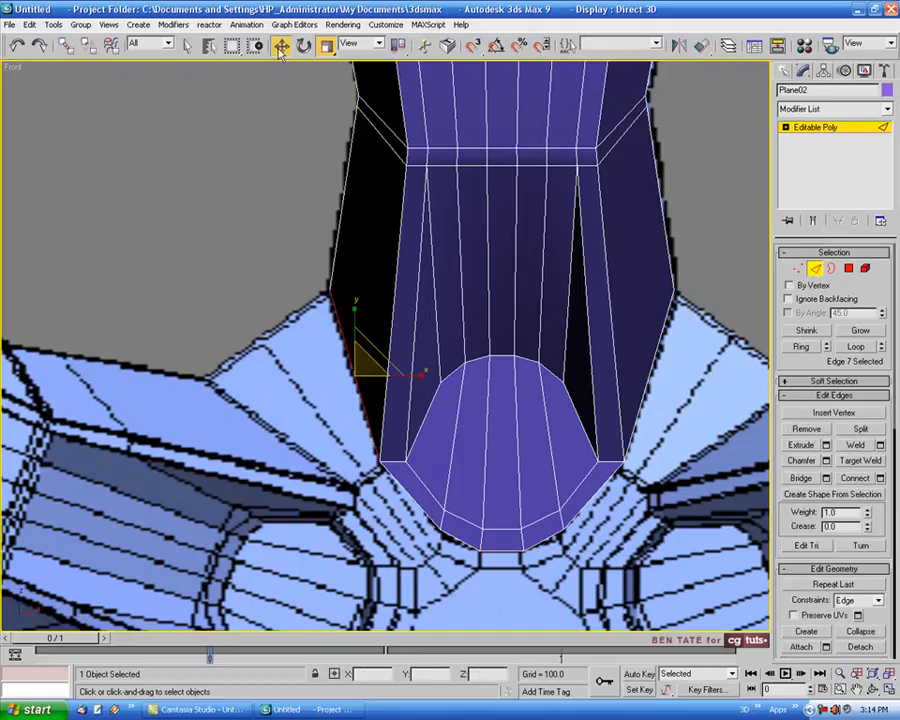
{"action": "left_click_drag", "start_coordinate": [390, 376], "coordinate": [373, 377]}
{"action": "key", "text": "ctrl+z"}
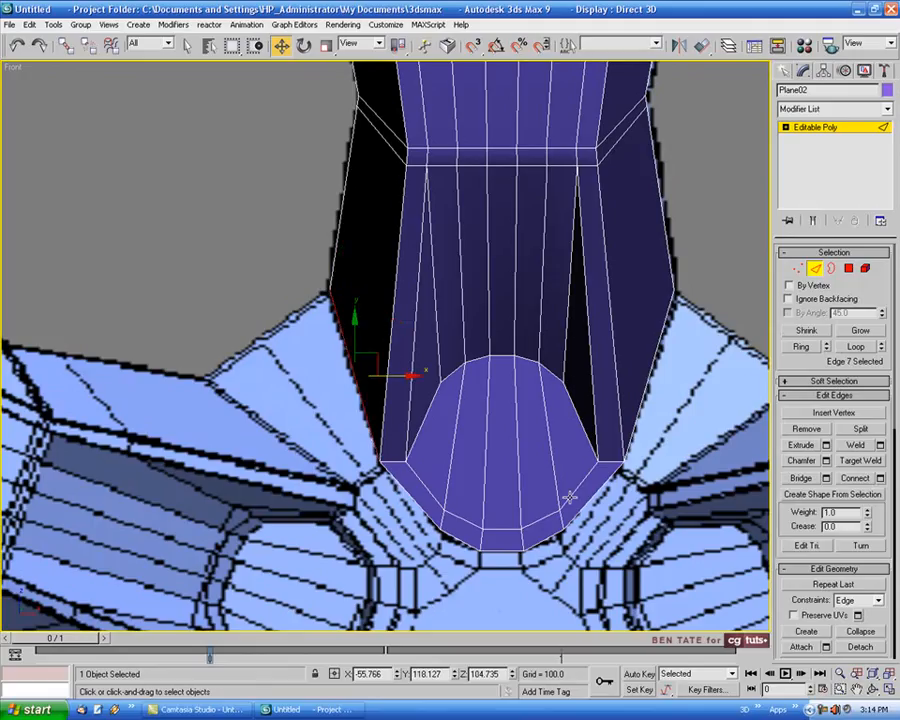
{"action": "left_click", "coordinate": [880, 601]}
{"action": "left_click", "coordinate": [870, 616]}
{"action": "left_click_drag", "start_coordinate": [399, 377], "coordinate": [369, 377], "text": "shift"}
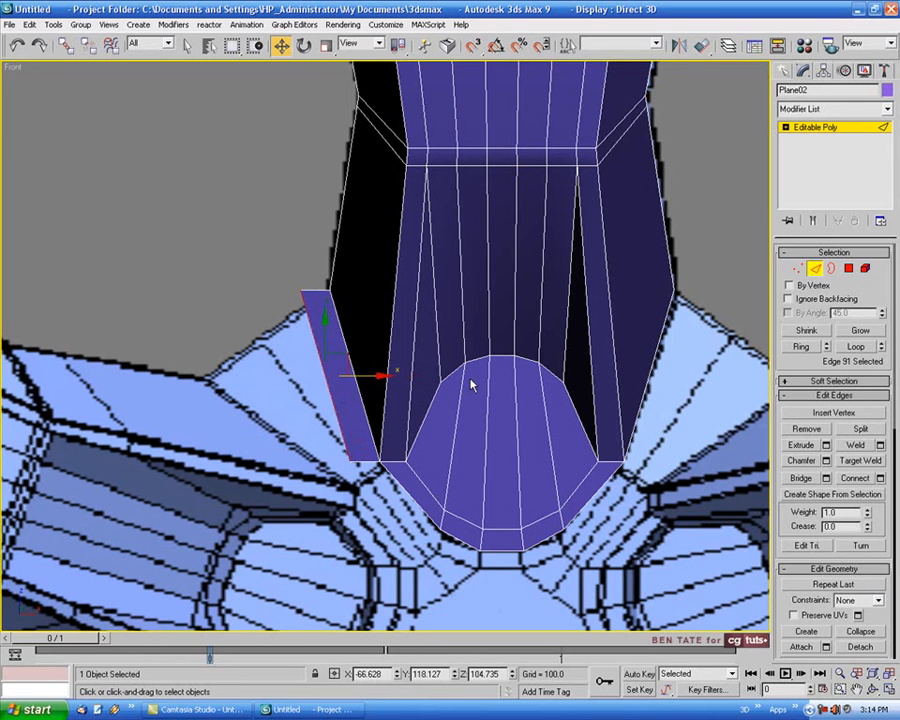
- Move the new side polygon's lower and upper outer vertices onto the reference's dashed line beside the spoke
{"action": "left_click", "coordinate": [798, 270]}
{"action": "middle_click_drag", "start_coordinate": [395, 478], "coordinate": [395, 442]}
{"action": "scroll", "coordinate": [380, 430], "scroll_direction": "up", "scroll_amount": 3}
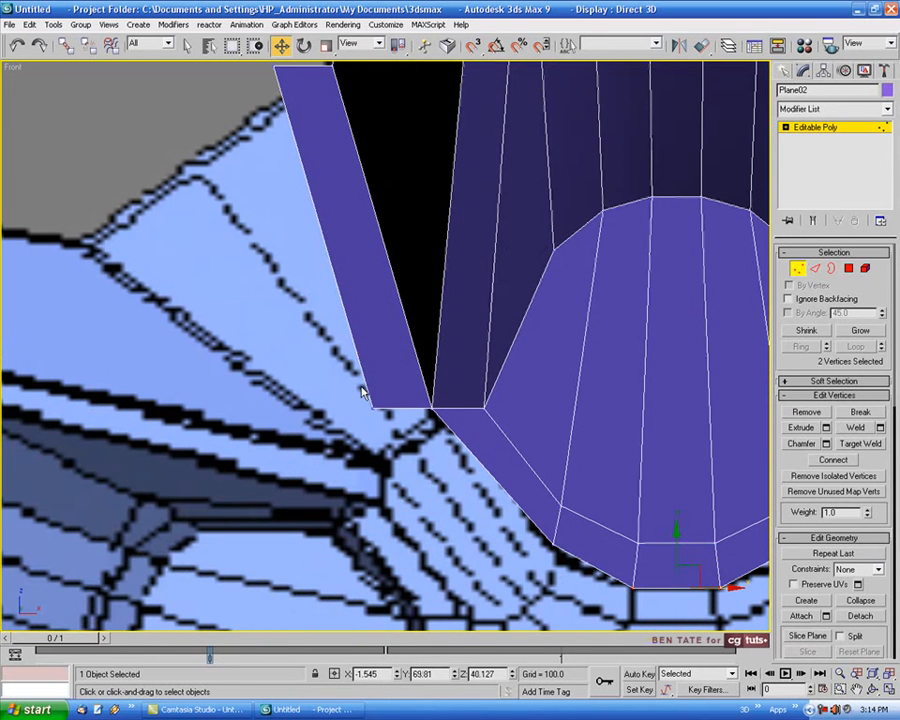
{"action": "left_click_drag", "start_coordinate": [361, 386], "coordinate": [424, 422]}
{"action": "middle_click_drag", "start_coordinate": [461, 385], "coordinate": [457, 465]}
{"action": "left_click_drag", "start_coordinate": [197, 205], "coordinate": [196, 204]}
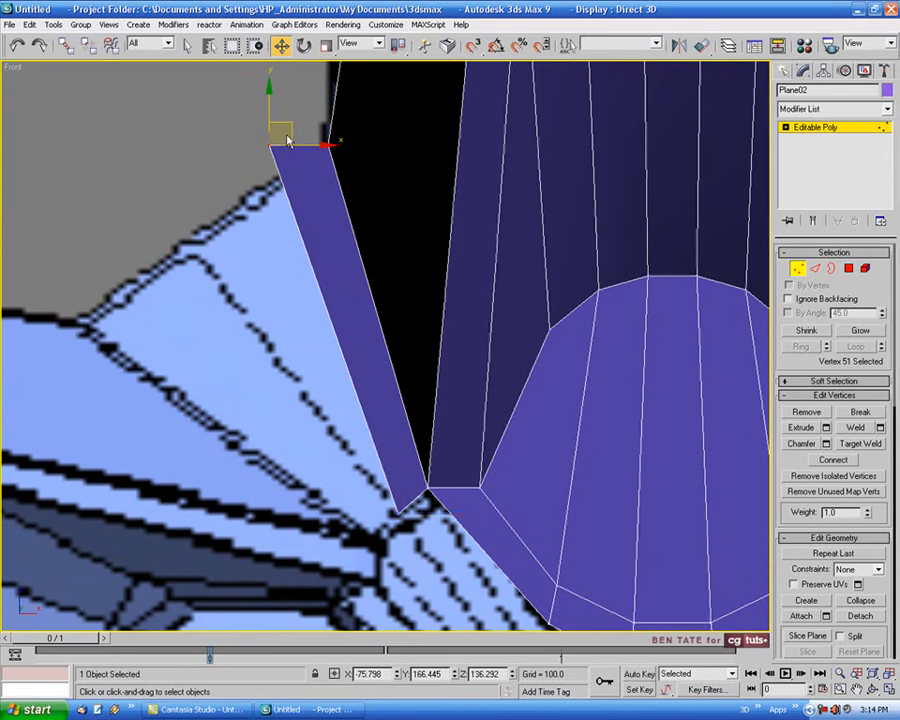
{"action": "left_click_drag", "start_coordinate": [290, 128], "coordinate": [212, 225]}
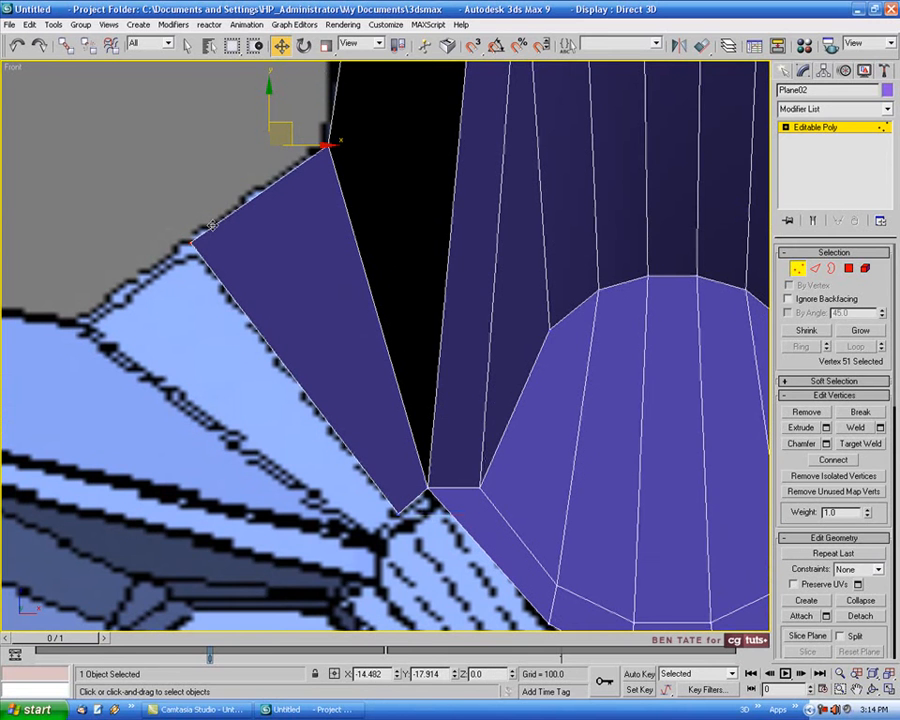
{"action": "scroll", "coordinate": [212, 225], "scroll_direction": "down", "scroll_amount": 3}
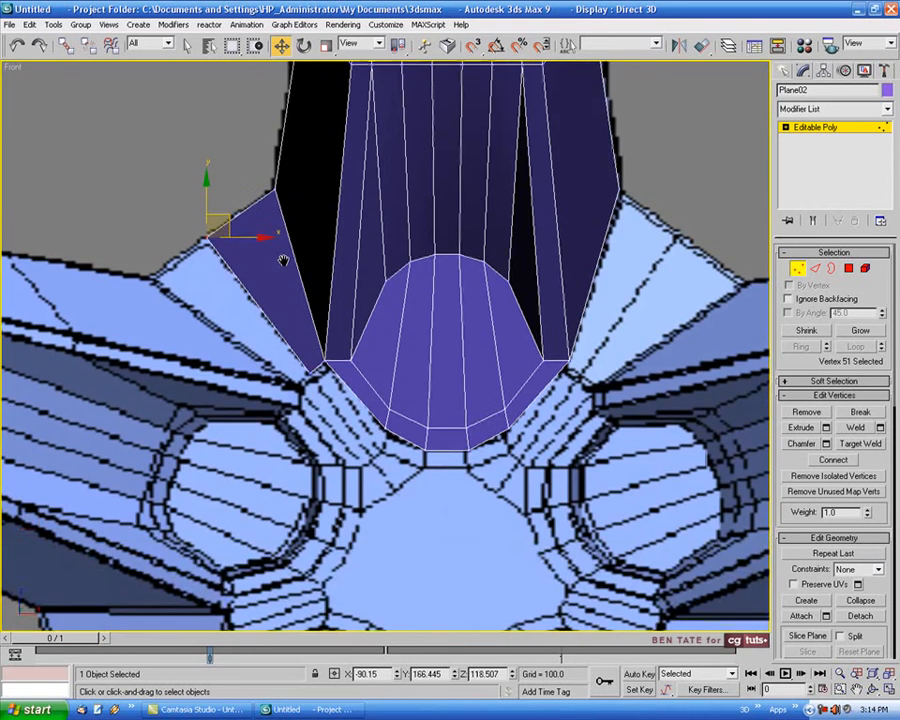
{"action": "middle_click_drag", "start_coordinate": [280, 256], "coordinate": [283, 345]}
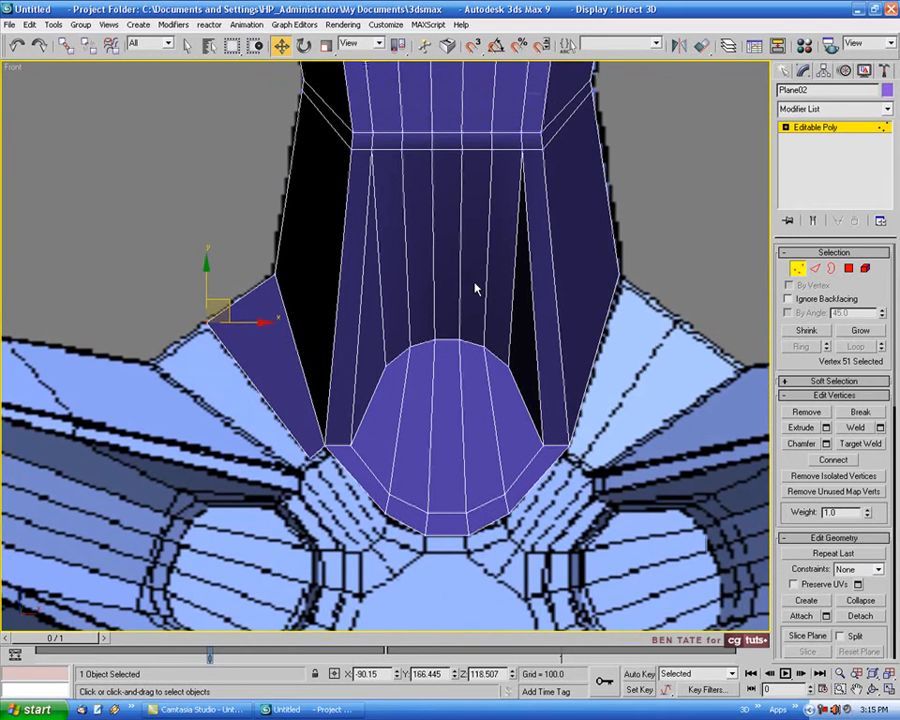
{"action": "middle_click_drag", "start_coordinate": [538, 293], "coordinate": [508, 300]}
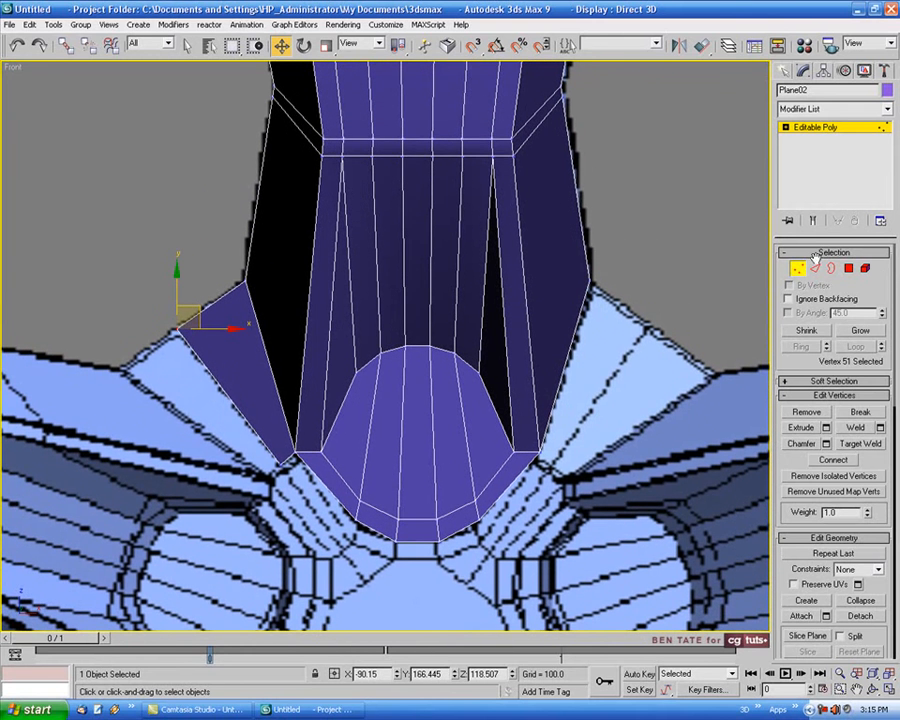
- Ring-select the edges of the spoke's central polygon column and connect them with 1 segment to form a centre line
{"action": "left_click", "coordinate": [816, 269]}
{"action": "left_click", "coordinate": [416, 345]}
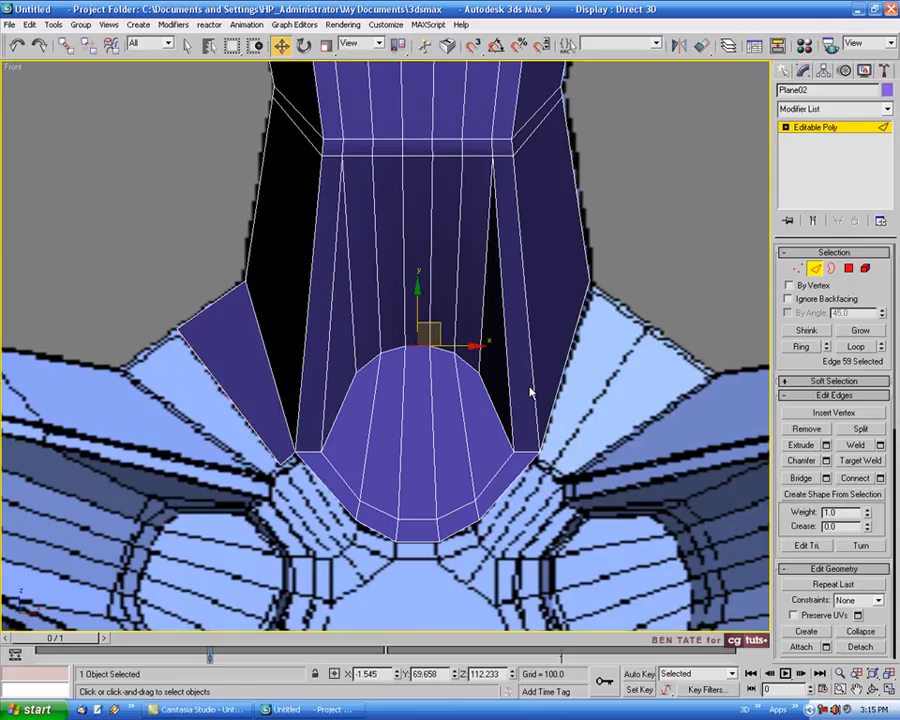
{"action": "left_click", "coordinate": [801, 346]}
{"action": "left_click", "coordinate": [880, 478]}
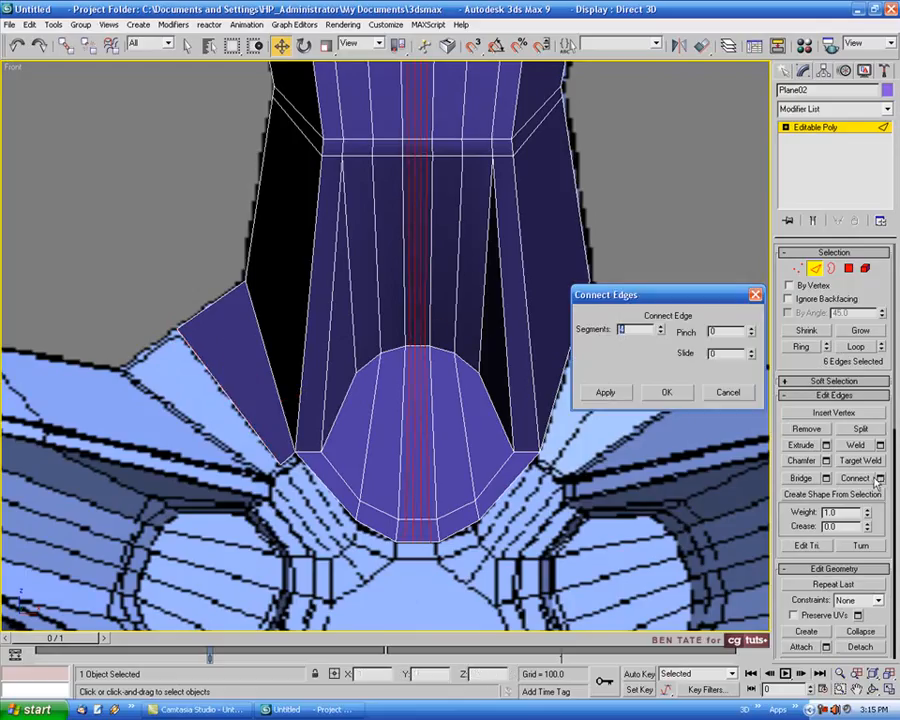
{"action": "left_click", "coordinate": [660, 328]}
{"action": "left_click", "coordinate": [660, 328]}
{"action": "left_click", "coordinate": [660, 328]}
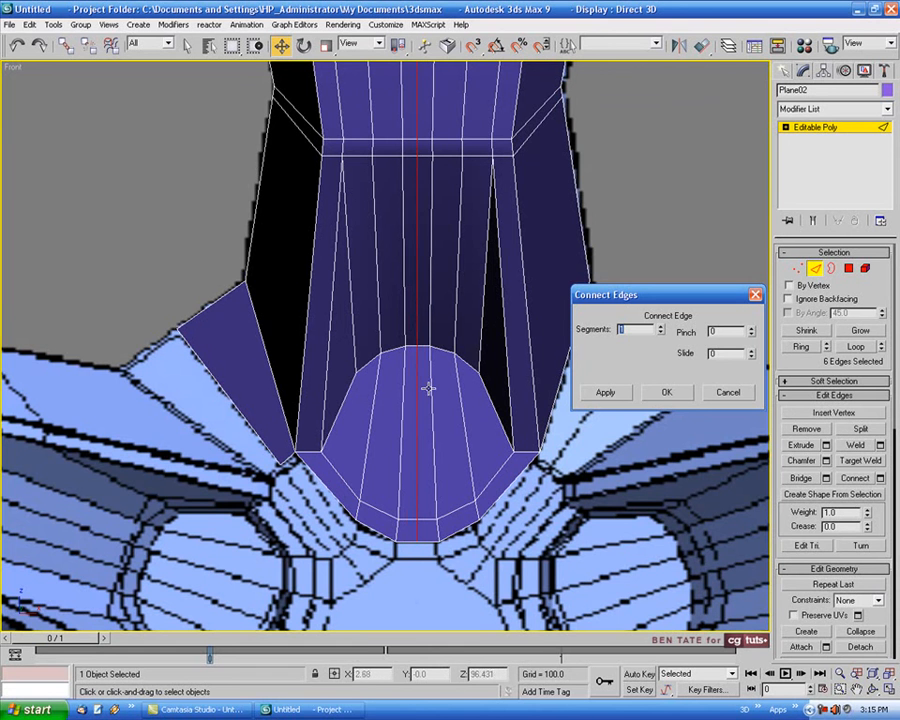
{"action": "left_click", "coordinate": [668, 393]}
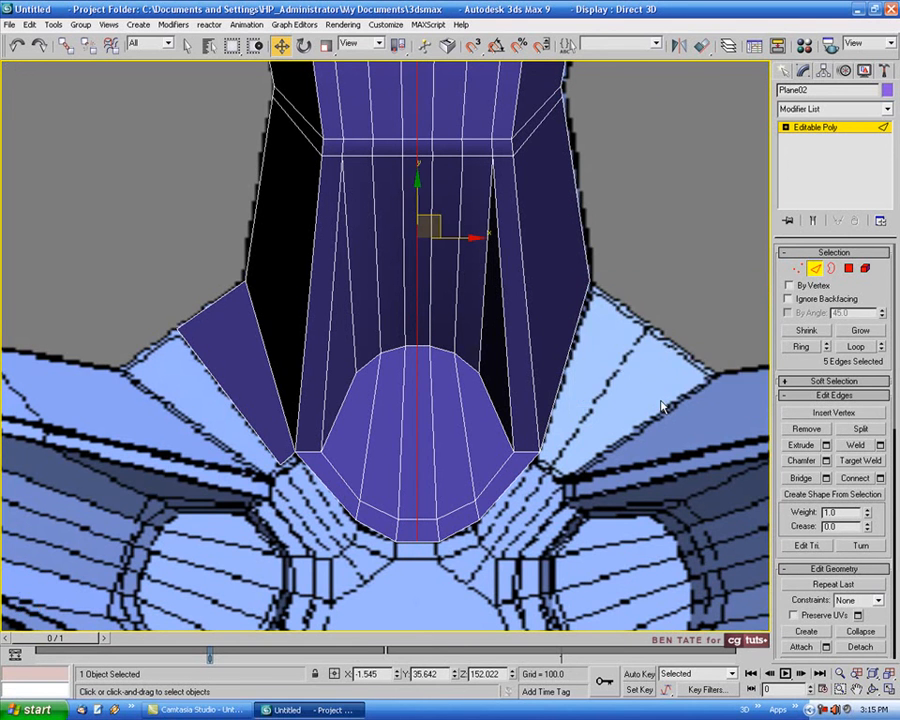
- Delete all vertices on the right side of the spoke's centre line, using the wireframe display for selection, and restore shading
{"action": "scroll", "coordinate": [590, 426], "scroll_direction": "down", "scroll_amount": 6}
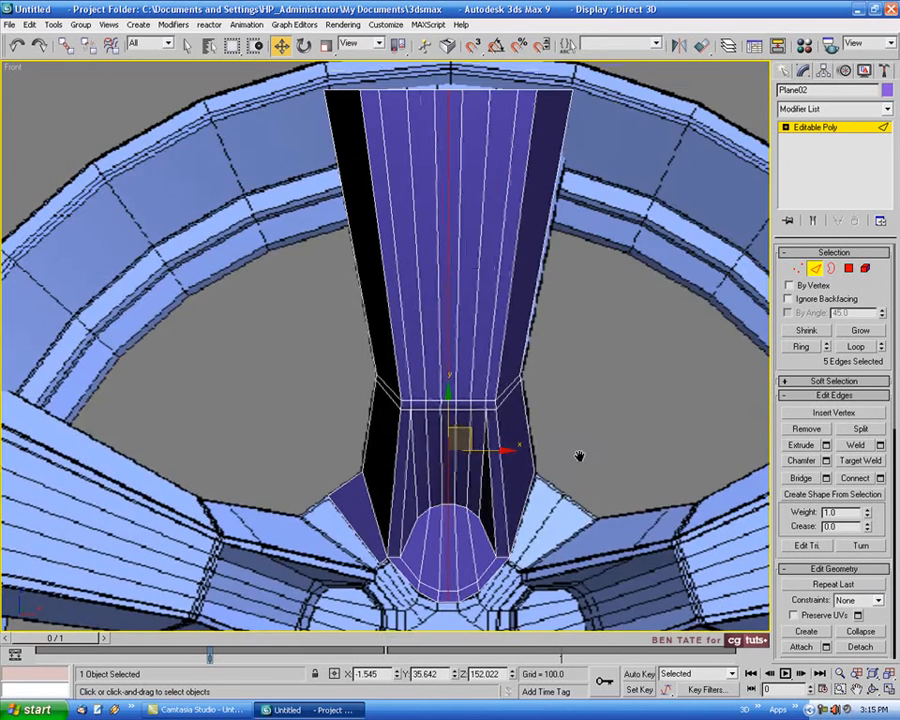
{"action": "middle_click_drag", "start_coordinate": [578, 456], "coordinate": [566, 462]}
{"action": "left_click", "coordinate": [816, 268]}
{"action": "left_click", "coordinate": [800, 270]}
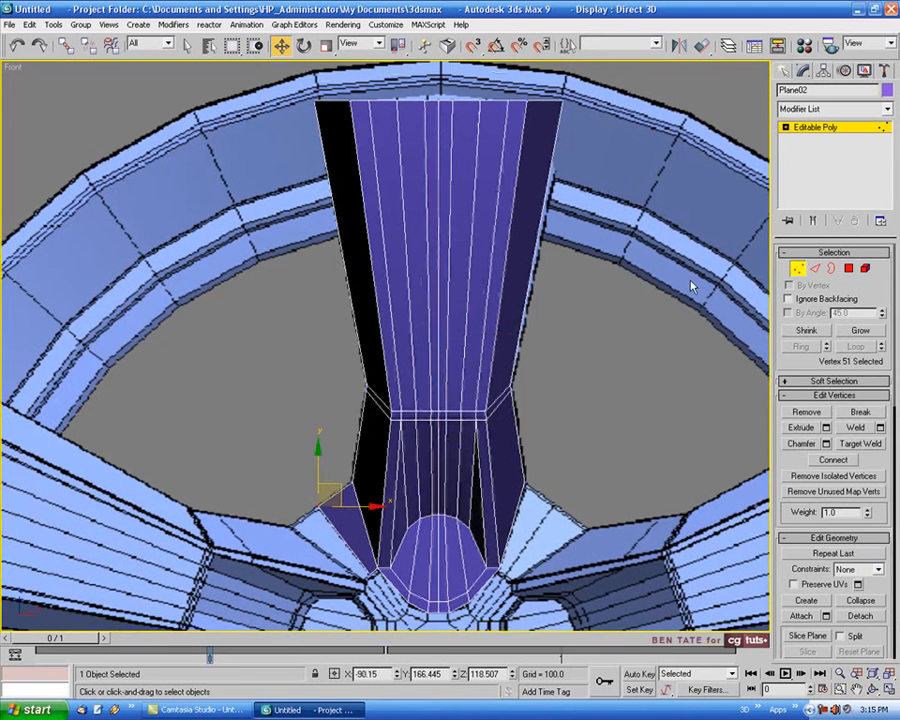
{"action": "middle_click_drag", "start_coordinate": [662, 288], "coordinate": [640, 302]}
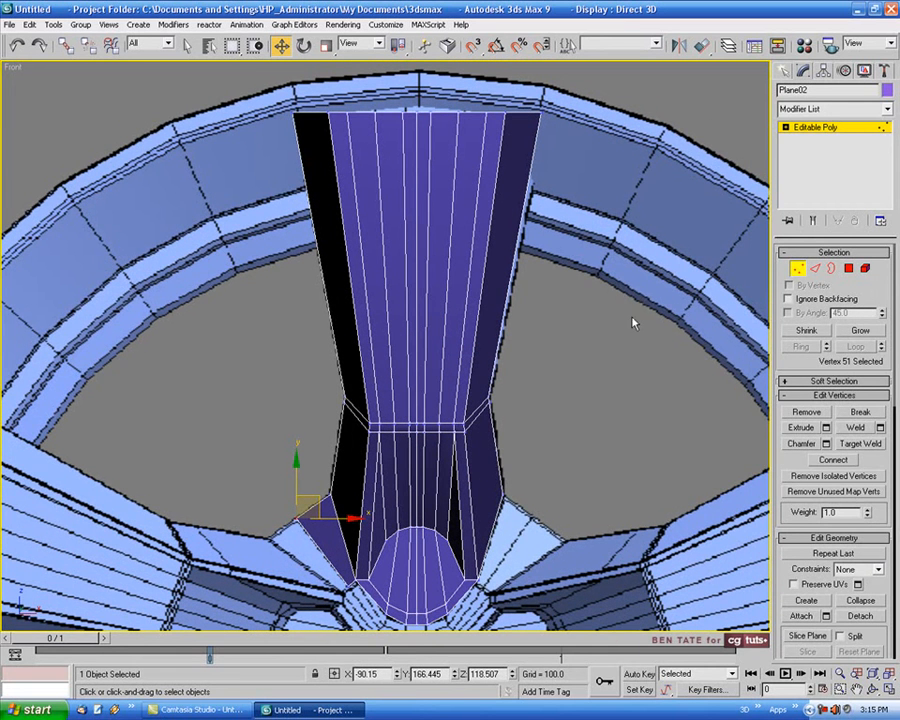
{"action": "key", "text": "F3"}
{"action": "middle_click_drag", "start_coordinate": [604, 217], "coordinate": [586, 192]}
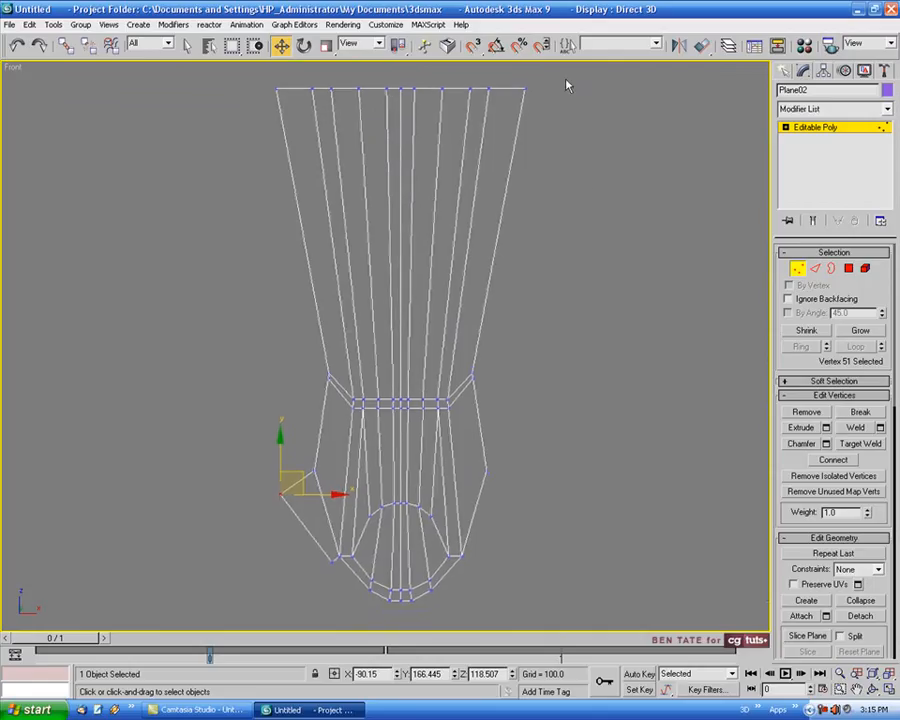
{"action": "left_click_drag", "start_coordinate": [563, 72], "coordinate": [407, 636]}
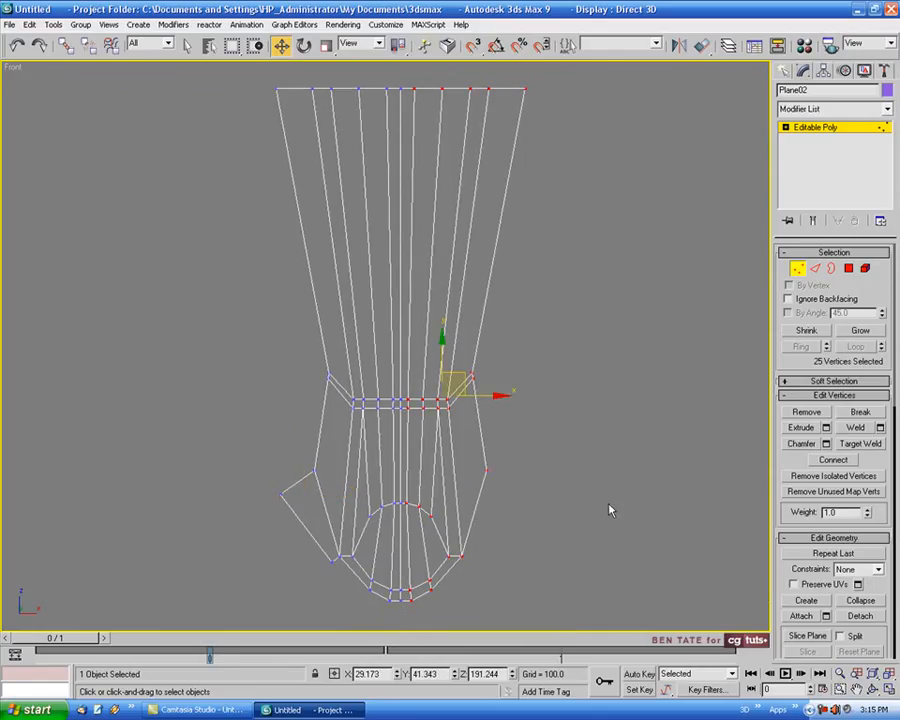
{"action": "key", "text": "Delete"}
{"action": "left_click", "coordinate": [795, 270]}
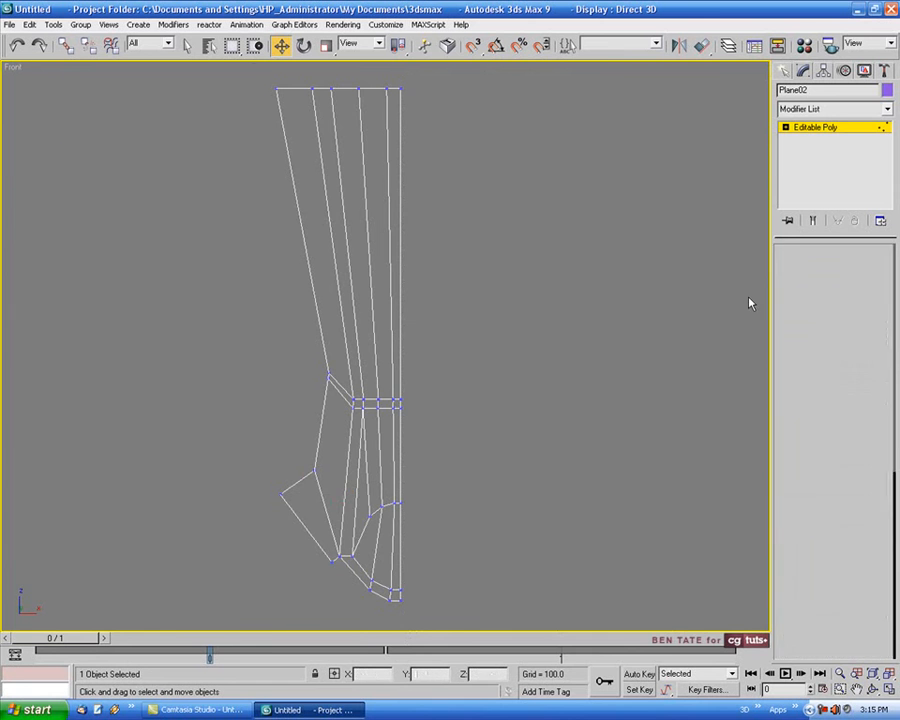
{"action": "key", "text": "F3"}
- Move only the half spoke's pivot horizontally onto its straight centre-line edge, at about X = -1.63
{"action": "mouse_move", "coordinate": [536, 404]}
{"action": "middle_mouse_down"}
{"action": "mouse_move", "coordinate": [539, 373]}
{"action": "mouse_move", "coordinate": [542, 385]}
{"action": "middle_mouse_up"}
{"action": "middle_click_drag", "start_coordinate": [639, 261], "coordinate": [632, 263]}
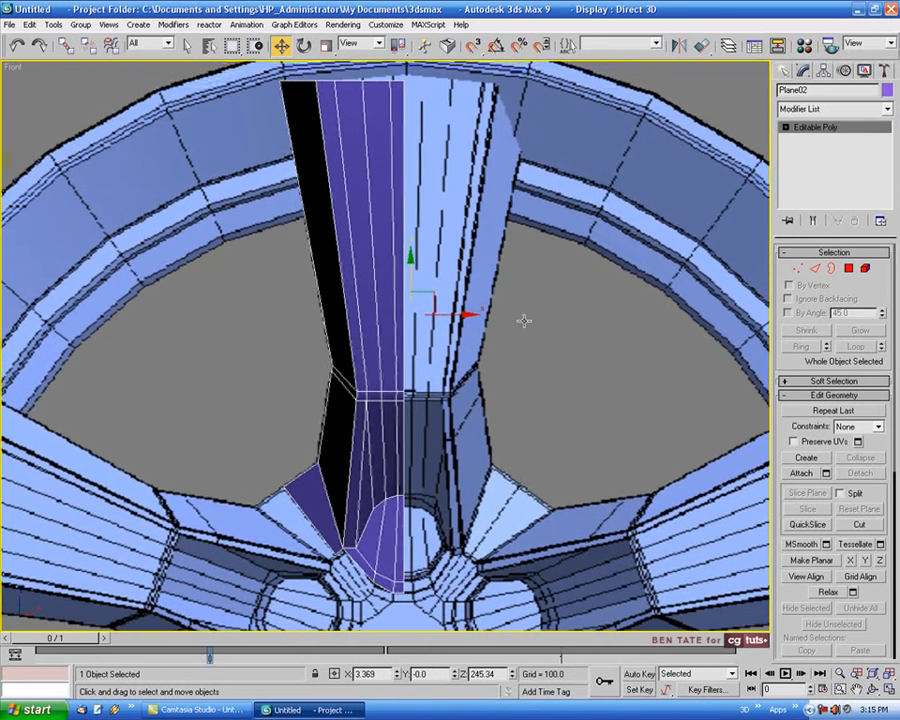
{"action": "middle_click_drag", "start_coordinate": [511, 305], "coordinate": [536, 318]}
{"action": "scroll", "coordinate": [431, 315], "scroll_direction": "up", "scroll_amount": 2}
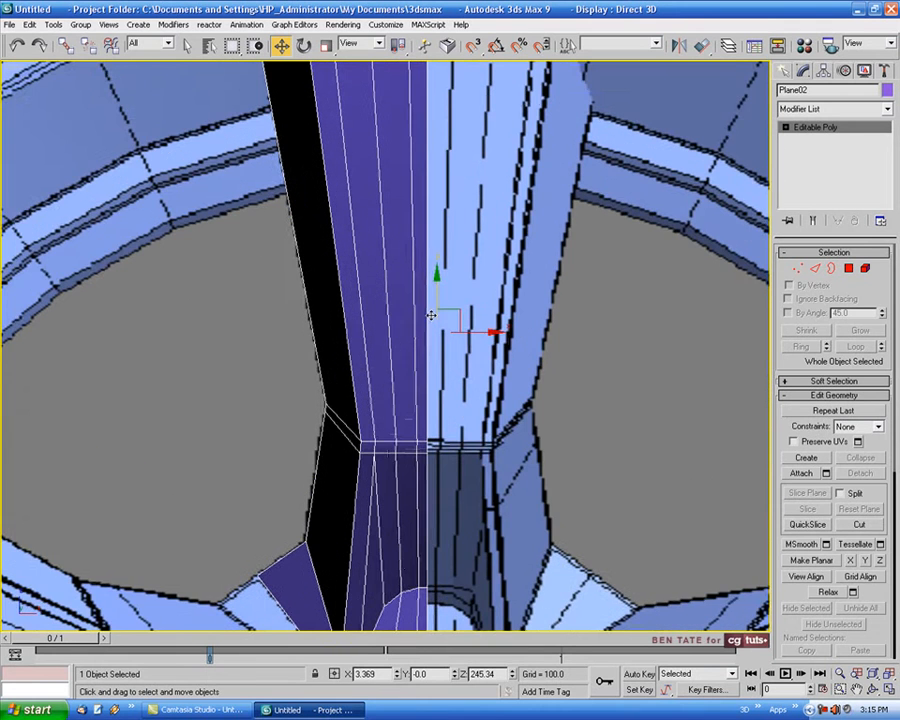
{"action": "middle_click_drag", "start_coordinate": [452, 353], "coordinate": [454, 310]}
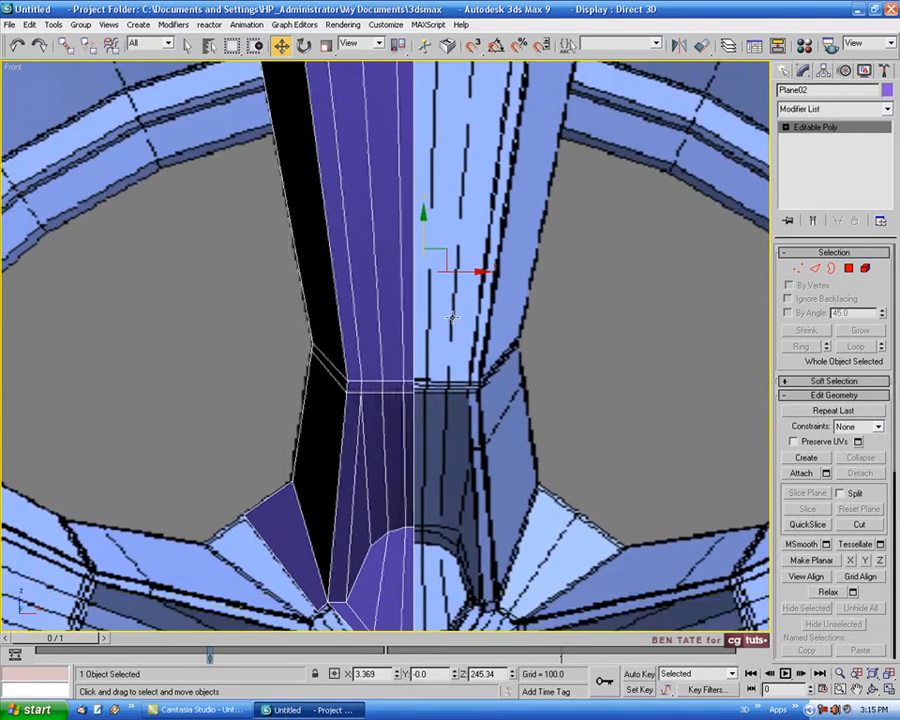
{"action": "scroll", "coordinate": [433, 274], "scroll_direction": "up", "scroll_amount": 2}
{"action": "scroll", "coordinate": [432, 274], "scroll_direction": "up", "scroll_amount": 2}
{"action": "middle_click_drag", "start_coordinate": [512, 340], "coordinate": [510, 348]}
{"action": "left_click", "coordinate": [826, 72]}
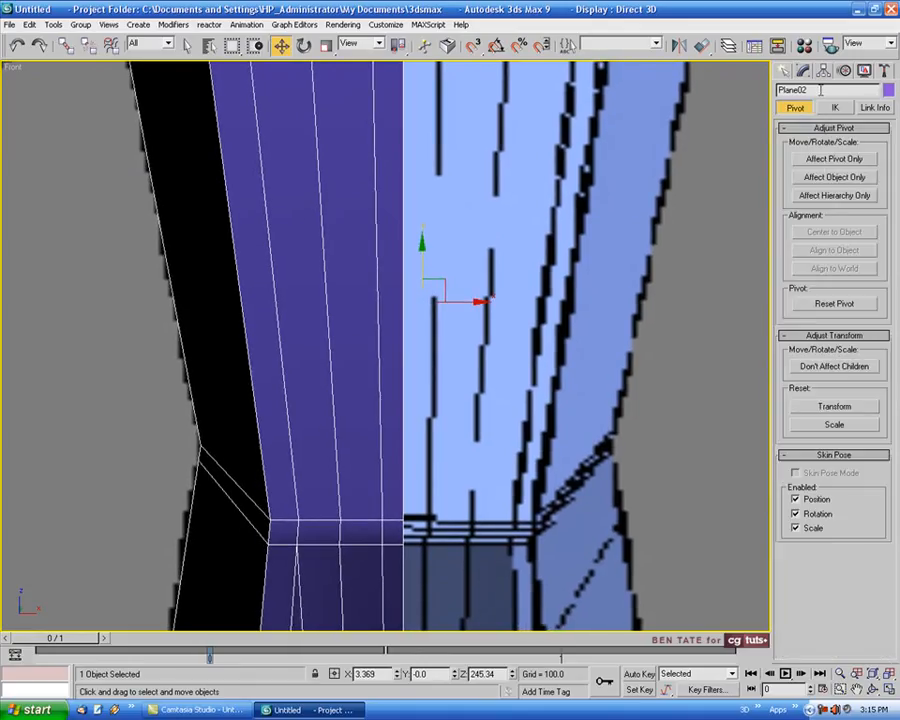
{"action": "left_click", "coordinate": [822, 160]}
{"action": "middle_click_drag", "start_coordinate": [468, 317], "coordinate": [466, 322]}
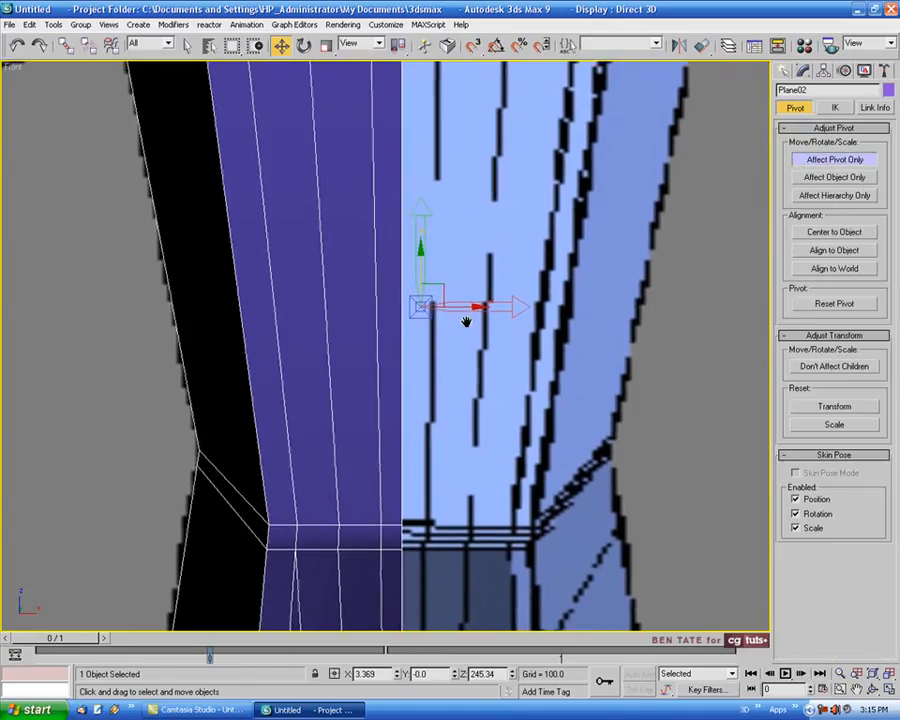
{"action": "left_click_drag", "start_coordinate": [465, 307], "coordinate": [445, 309]}
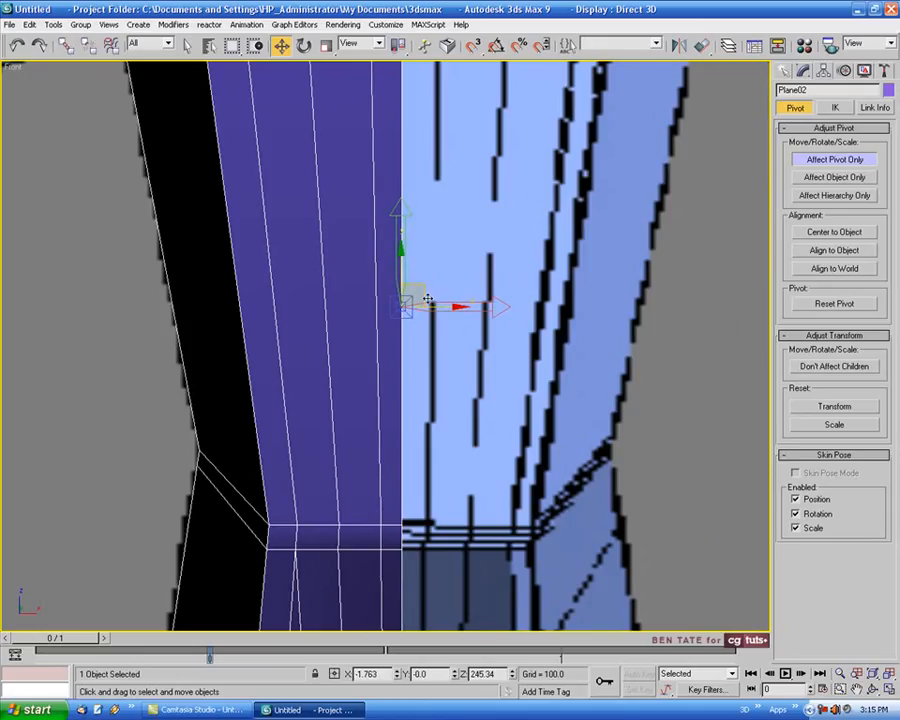
{"action": "scroll", "coordinate": [415, 295], "scroll_direction": "up", "scroll_amount": 2}
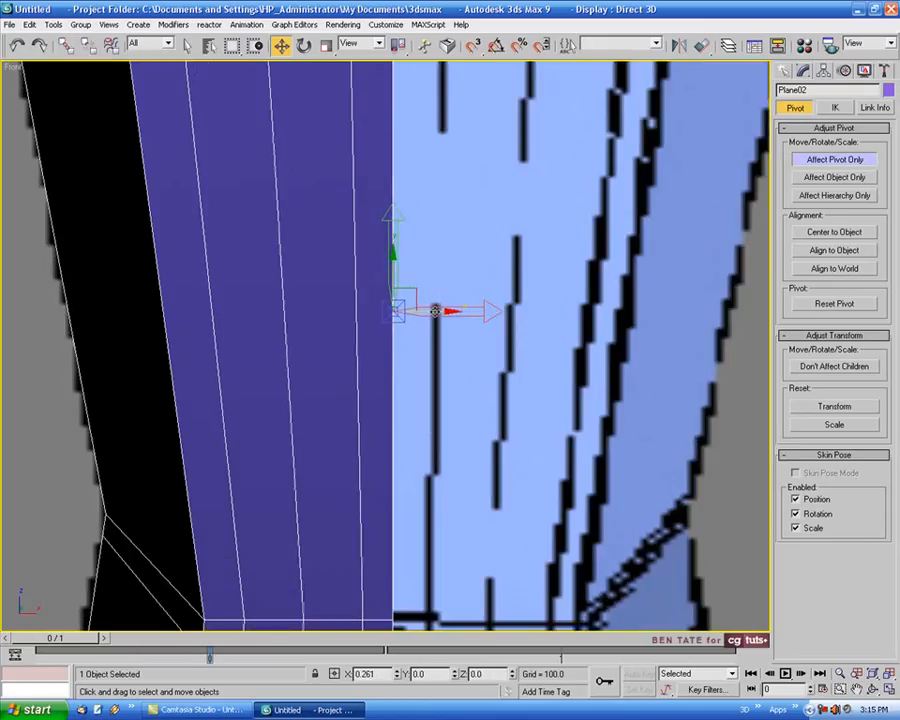
{"action": "scroll", "coordinate": [434, 311], "scroll_direction": "down", "scroll_amount": 3}
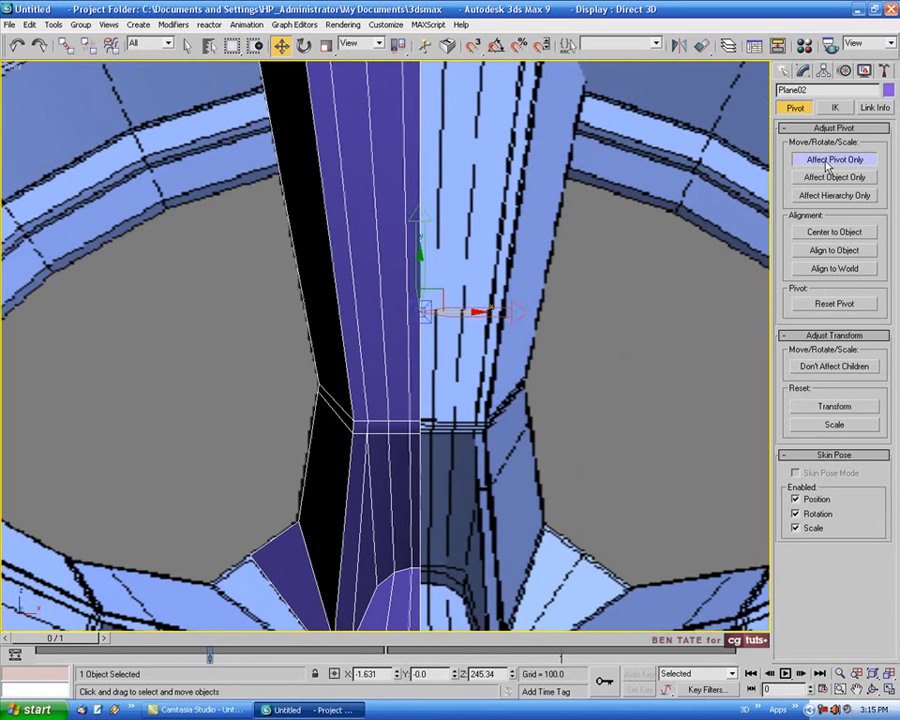
{"action": "left_click", "coordinate": [830, 160]}
- Mirror the half spoke across the X axis as a copy with 0.0 offset
{"action": "scroll", "coordinate": [620, 243], "scroll_direction": "down", "scroll_amount": 5}
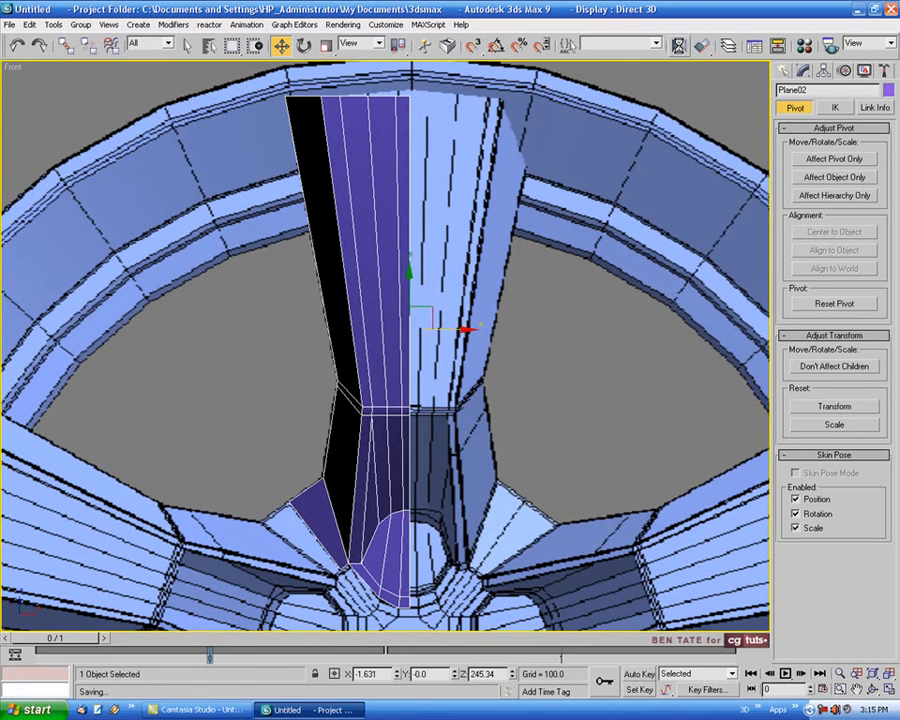
{"action": "left_click", "coordinate": [678, 46]}
{"action": "left_click", "coordinate": [421, 378]}
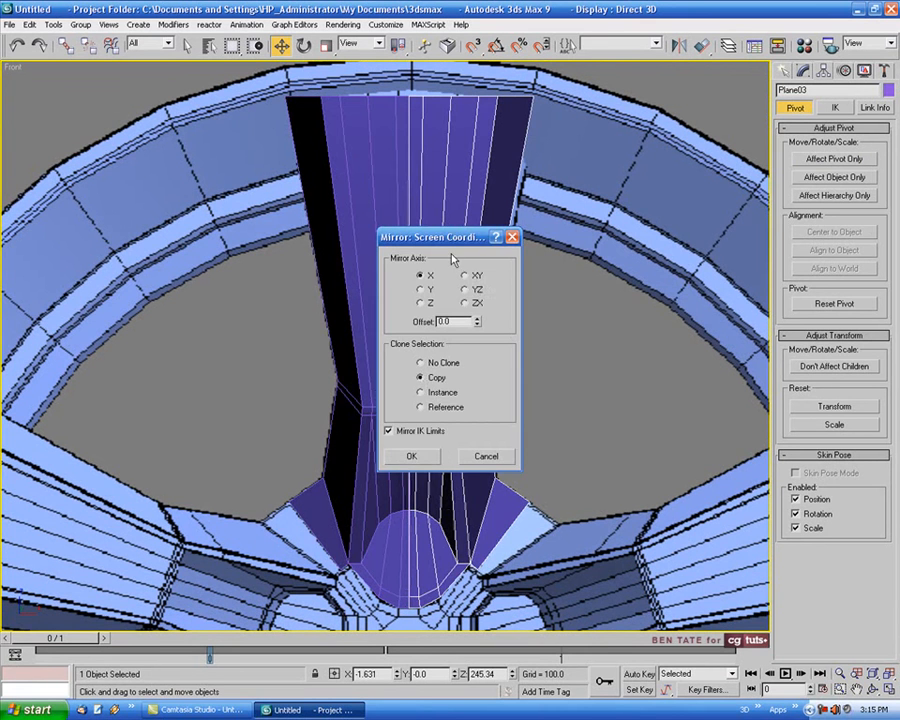
{"action": "left_click_drag", "start_coordinate": [446, 233], "coordinate": [612, 218]}
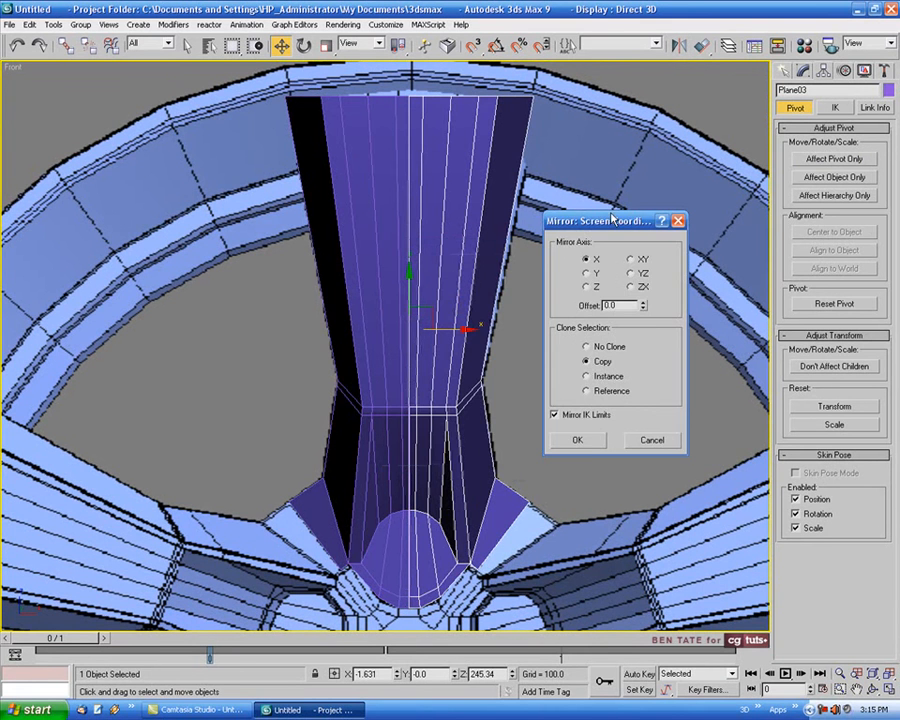
{"action": "left_click", "coordinate": [588, 446]}
- Attach the original left spoke half to the mirrored copy so both form one Editable Poly
{"action": "scroll", "coordinate": [504, 382], "scroll_direction": "up", "scroll_amount": 2}
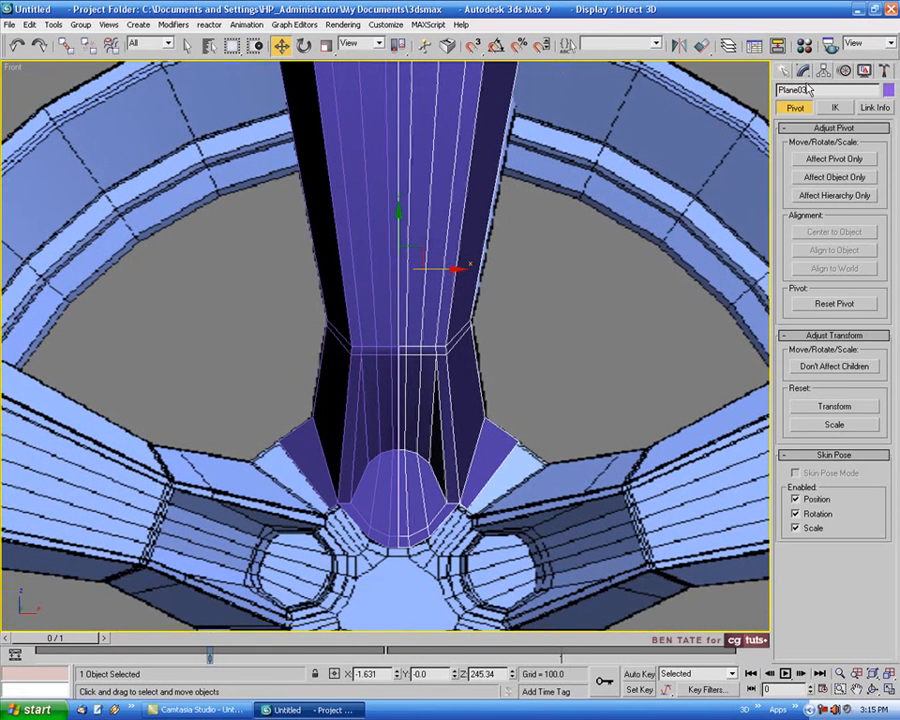
{"action": "left_click", "coordinate": [806, 70]}
{"action": "left_click", "coordinate": [804, 473]}
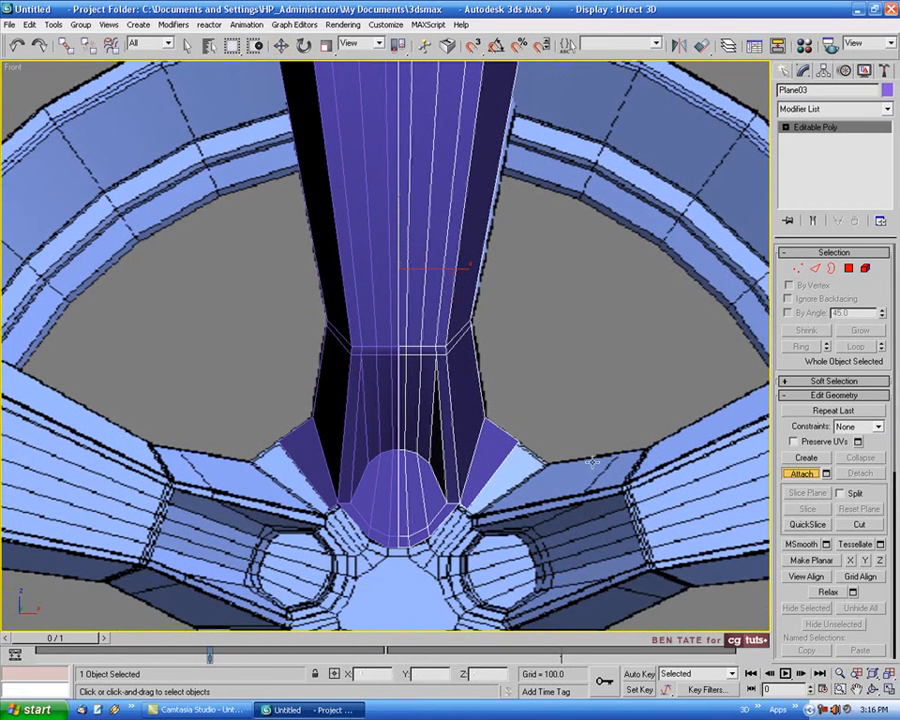
{"action": "left_click", "coordinate": [804, 473]}
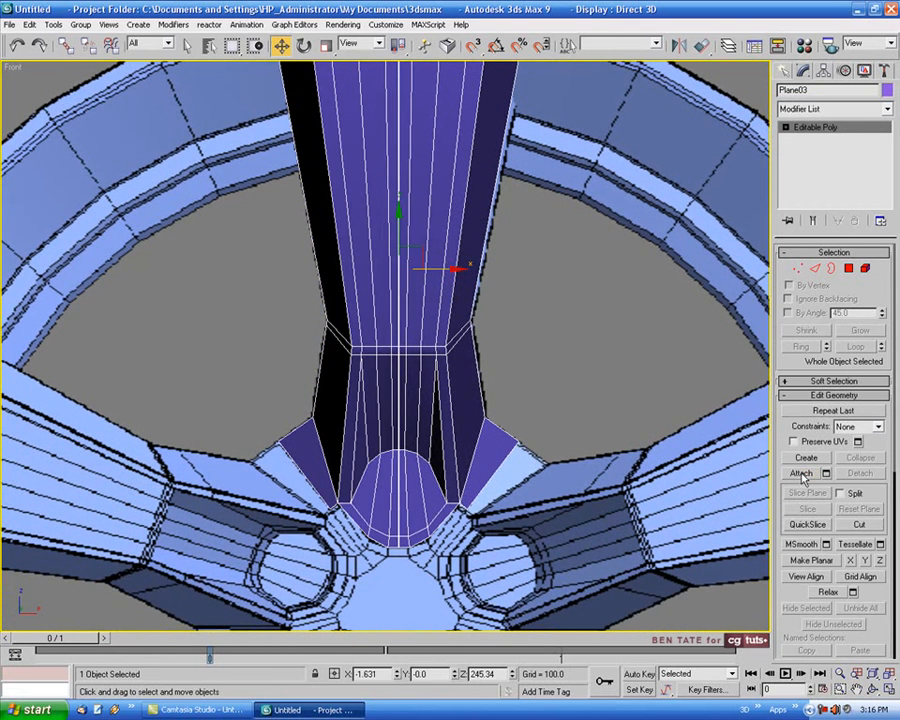
- Weld the overlapping vertices along the spoke's vertical centre seam with a weld threshold of 0.24
{"action": "middle_click_drag", "start_coordinate": [507, 379], "coordinate": [505, 389]}
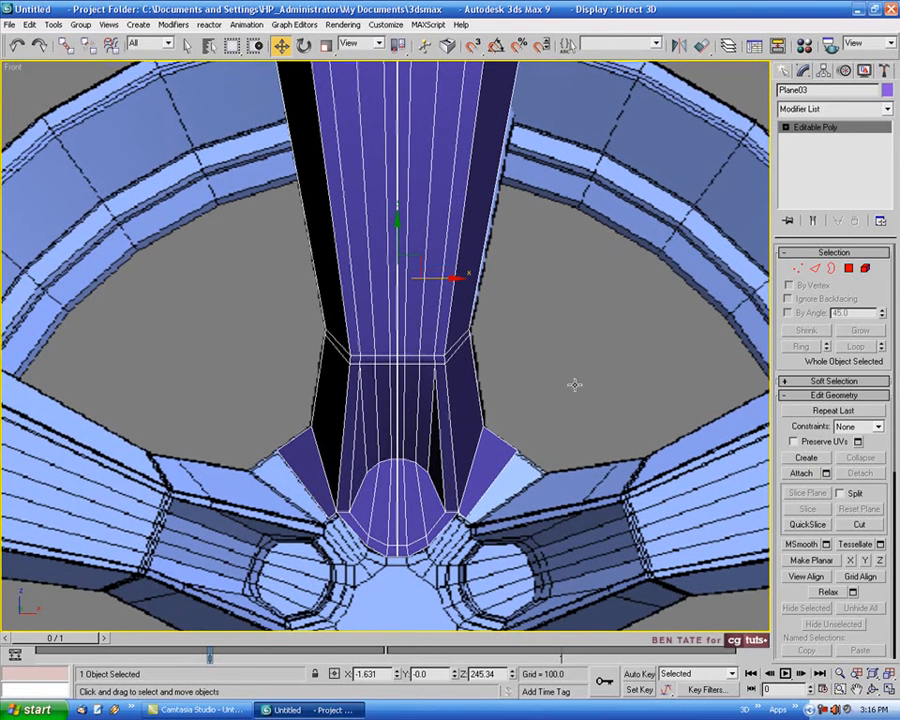
{"action": "middle_click_drag", "start_coordinate": [575, 384], "coordinate": [576, 418]}
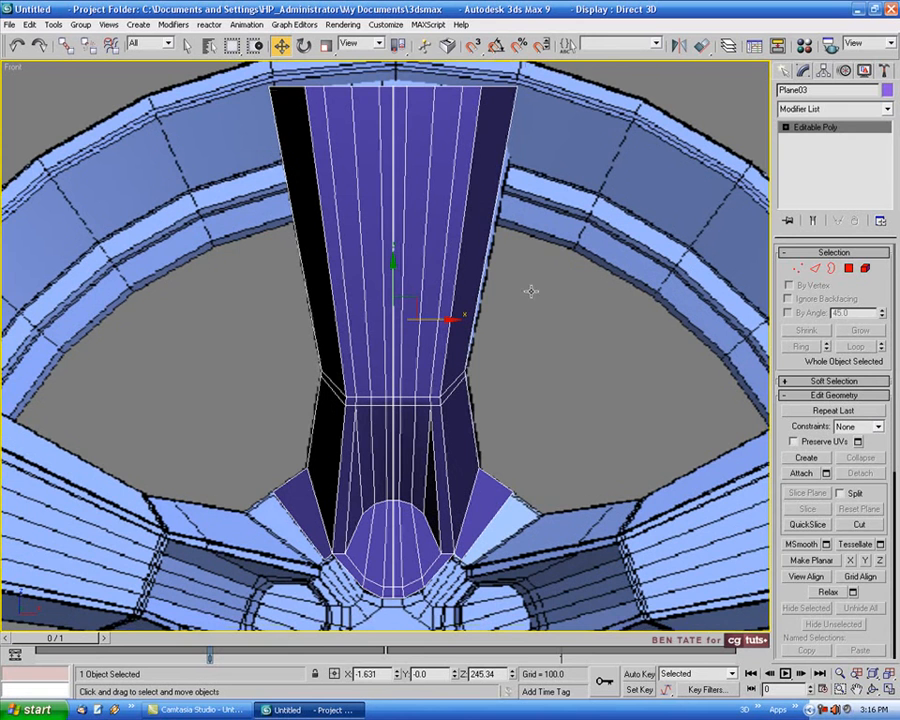
{"action": "middle_click_drag", "start_coordinate": [531, 291], "coordinate": [533, 305]}
{"action": "left_click", "coordinate": [798, 269]}
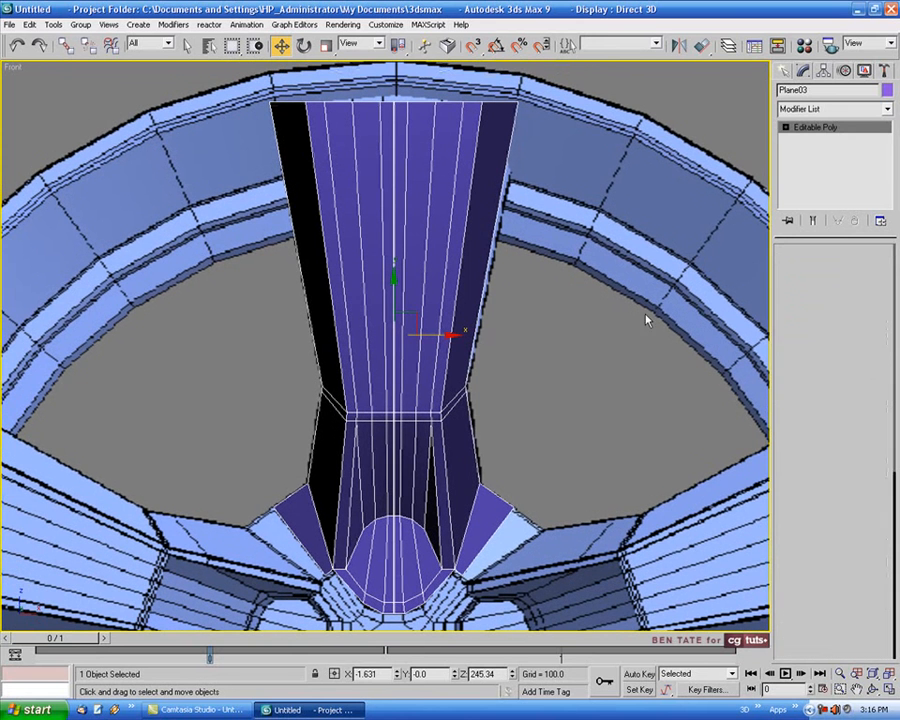
{"action": "mouse_move", "coordinate": [591, 280]}
{"action": "middle_mouse_down"}
{"action": "mouse_move", "coordinate": [605, 283]}
{"action": "mouse_move", "coordinate": [573, 287]}
{"action": "middle_mouse_up"}
{"action": "key", "text": "F3"}
{"action": "scroll", "coordinate": [427, 135], "scroll_direction": "up", "scroll_amount": 2}
{"action": "left_click_drag", "start_coordinate": [387, 88], "coordinate": [401, 108]}
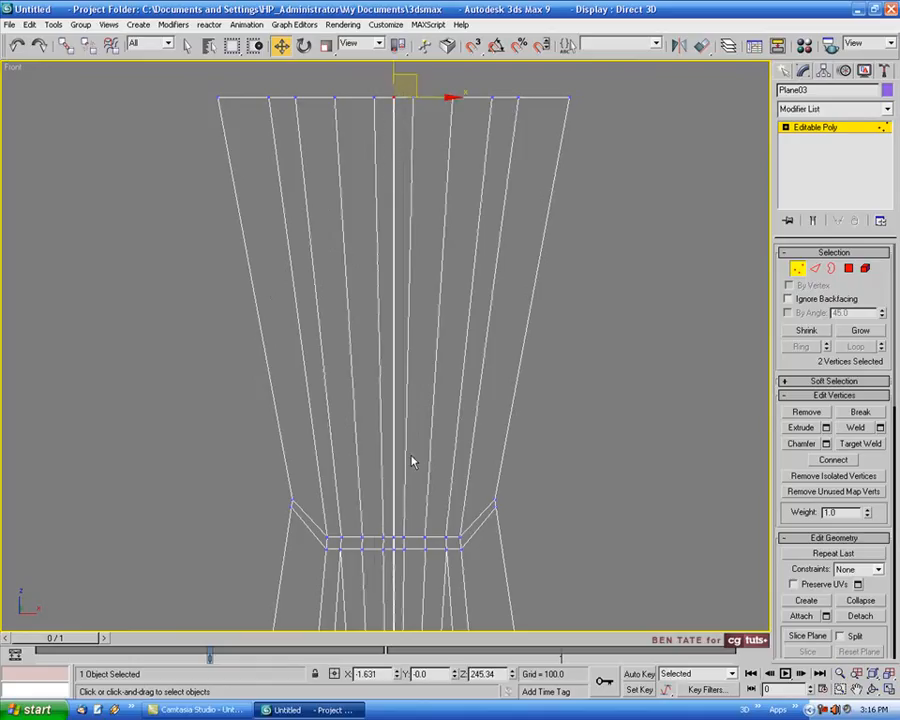
{"action": "middle_click_drag", "start_coordinate": [392, 527], "coordinate": [358, 290]}
{"action": "left_click_drag", "start_coordinate": [353, 312], "coordinate": [365, 619], "text": "ctrl"}
{"action": "mouse_move", "coordinate": [418, 555]}
{"action": "middle_mouse_down"}
{"action": "mouse_move", "coordinate": [430, 504]}
{"action": "mouse_move", "coordinate": [412, 550]}
{"action": "middle_mouse_up"}
{"action": "scroll", "coordinate": [413, 548], "scroll_direction": "down", "scroll_amount": 2}
{"action": "middle_click_drag", "start_coordinate": [431, 443], "coordinate": [423, 517]}
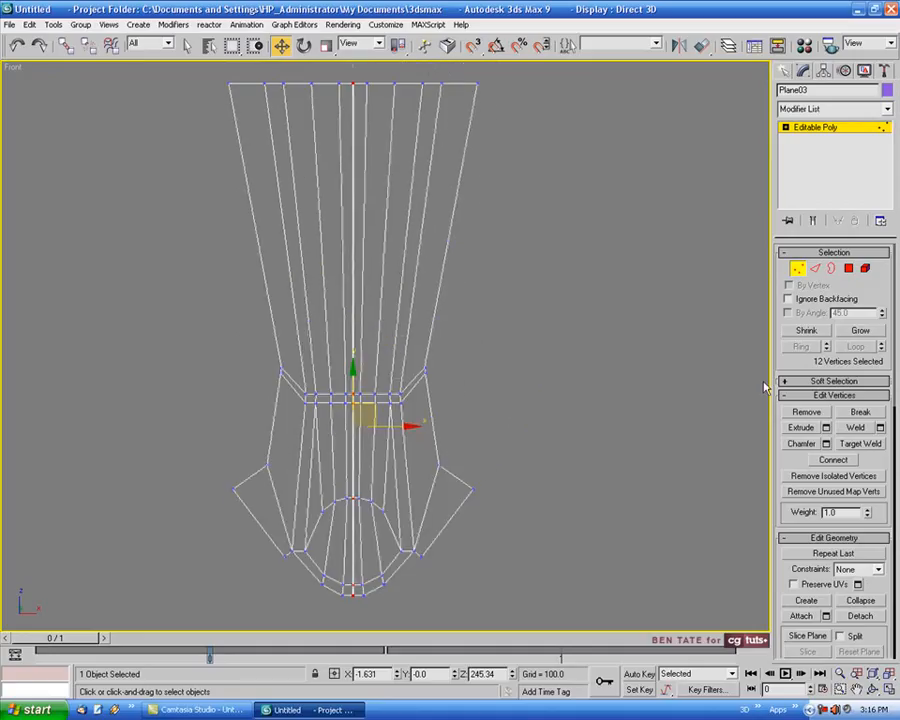
{"action": "left_click", "coordinate": [880, 427]}
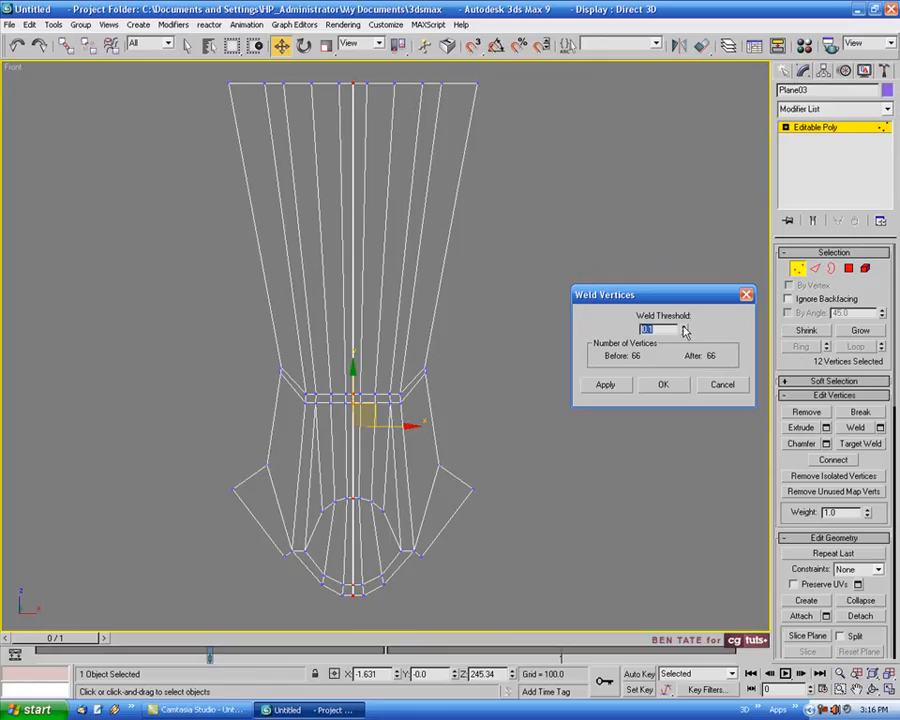
{"action": "left_click_drag", "start_coordinate": [683, 330], "coordinate": [685, 314]}
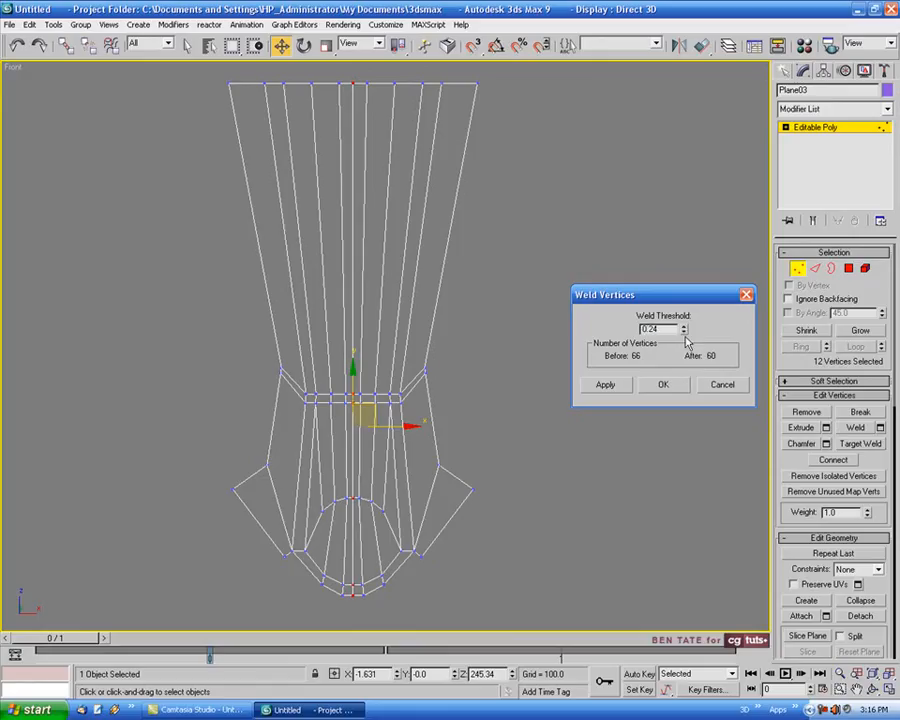
{"action": "left_click", "coordinate": [664, 387]}
{"action": "middle_click_drag", "start_coordinate": [677, 408], "coordinate": [625, 454]}
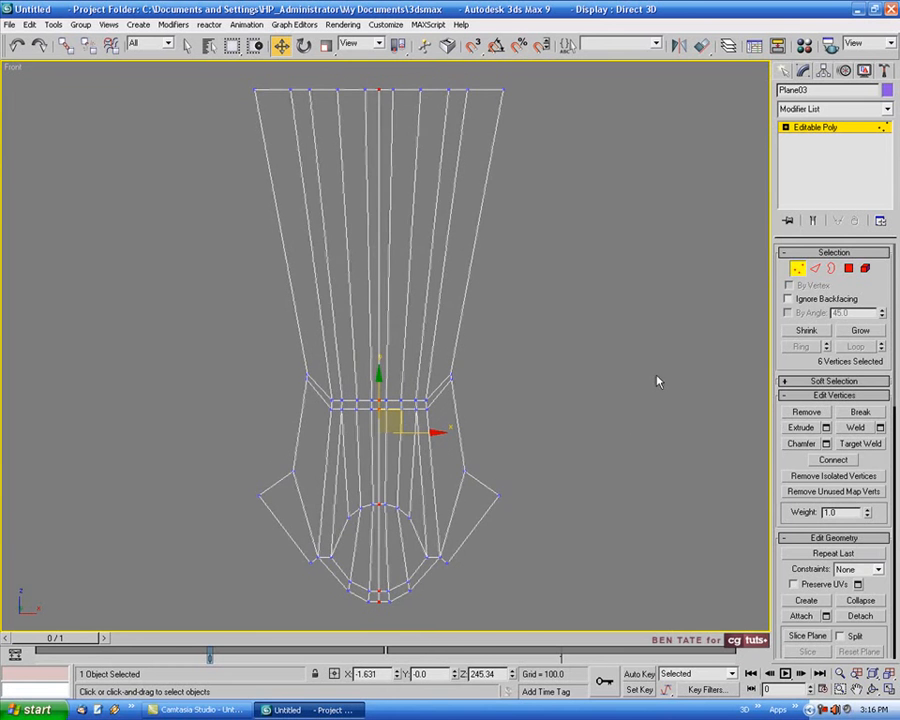
{"action": "key", "text": "F3"}
{"action": "middle_click_drag", "start_coordinate": [630, 374], "coordinate": [615, 372]}
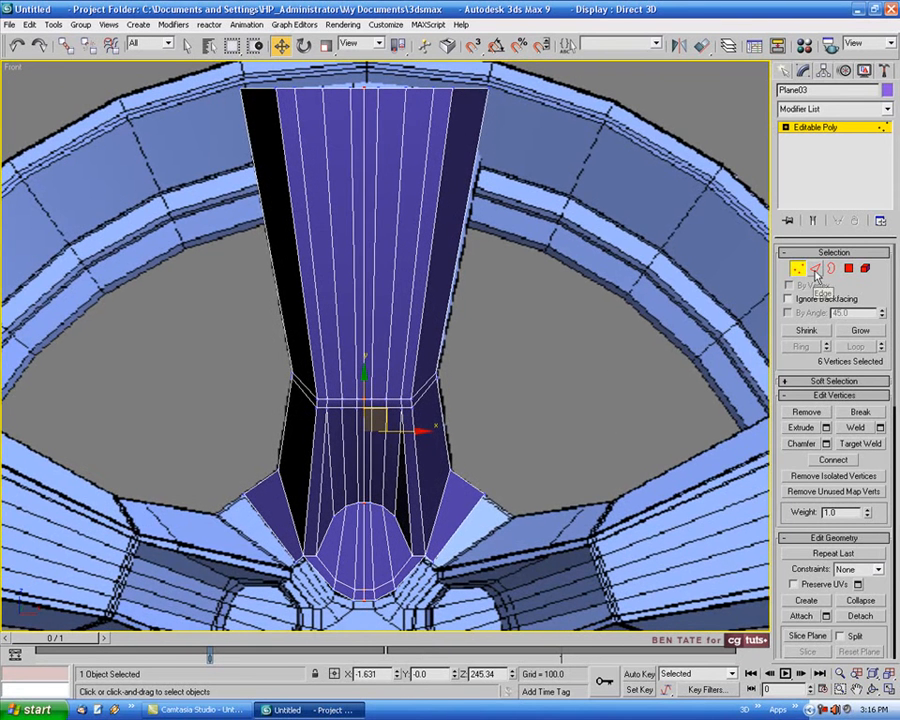
- Remove the full edge loop running down the spoke's centre, together with its vertices
{"action": "left_click", "coordinate": [815, 270]}
{"action": "middle_click_drag", "start_coordinate": [532, 383], "coordinate": [520, 382]}
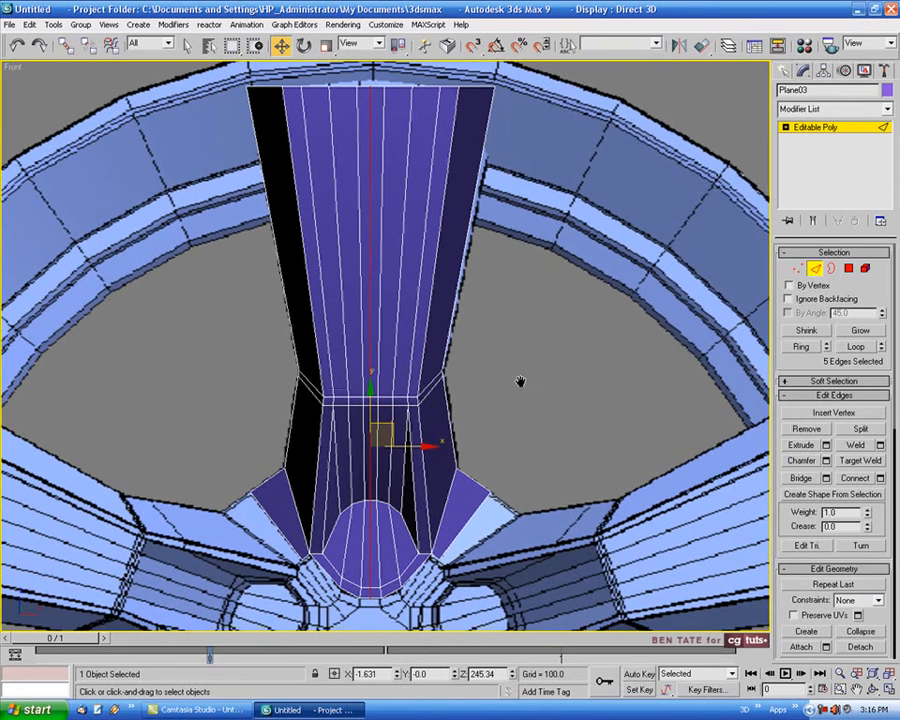
{"action": "left_click", "coordinate": [369, 249]}
{"action": "left_click", "coordinate": [862, 348]}
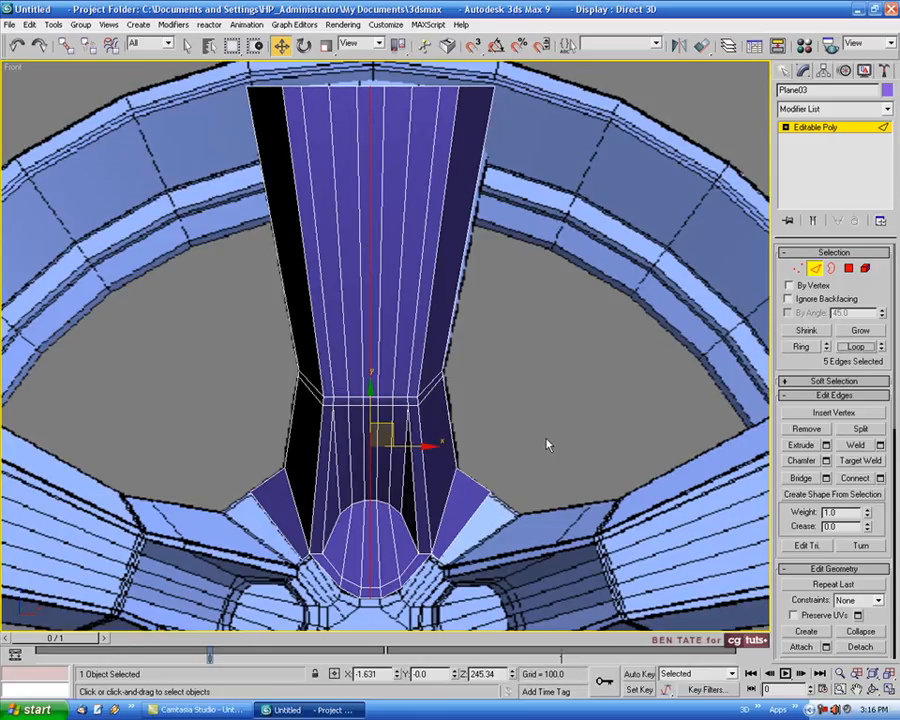
{"action": "left_click", "coordinate": [547, 445]}
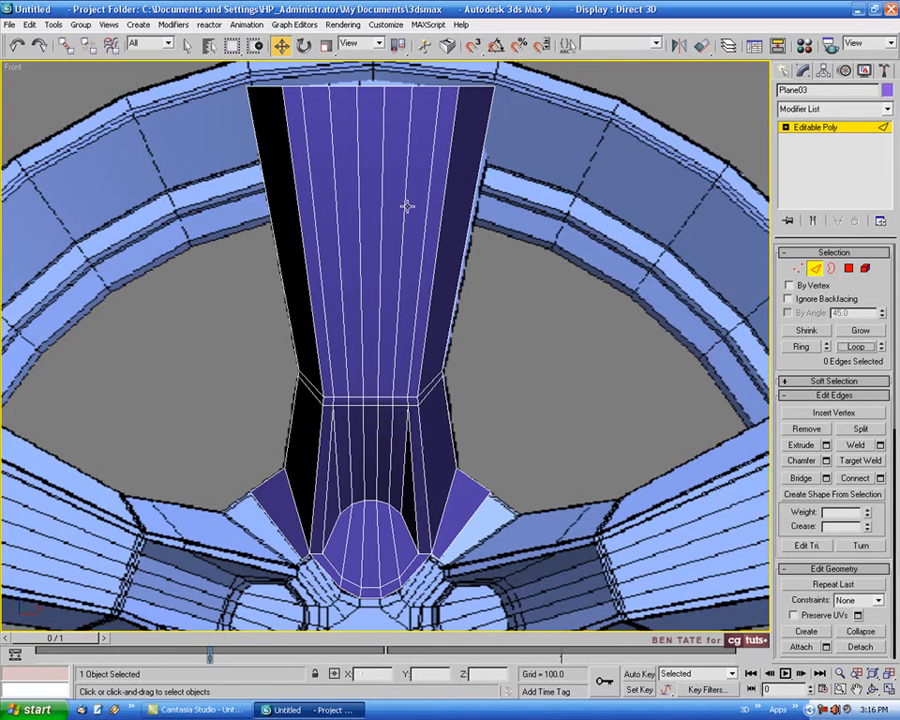
- Extend the five edges along the spoke's rounded lower rim straight down to form a new strip of polygons
{"action": "middle_click_drag", "start_coordinate": [515, 512], "coordinate": [535, 310]}
{"action": "scroll", "coordinate": [392, 384], "scroll_direction": "up", "scroll_amount": 5}
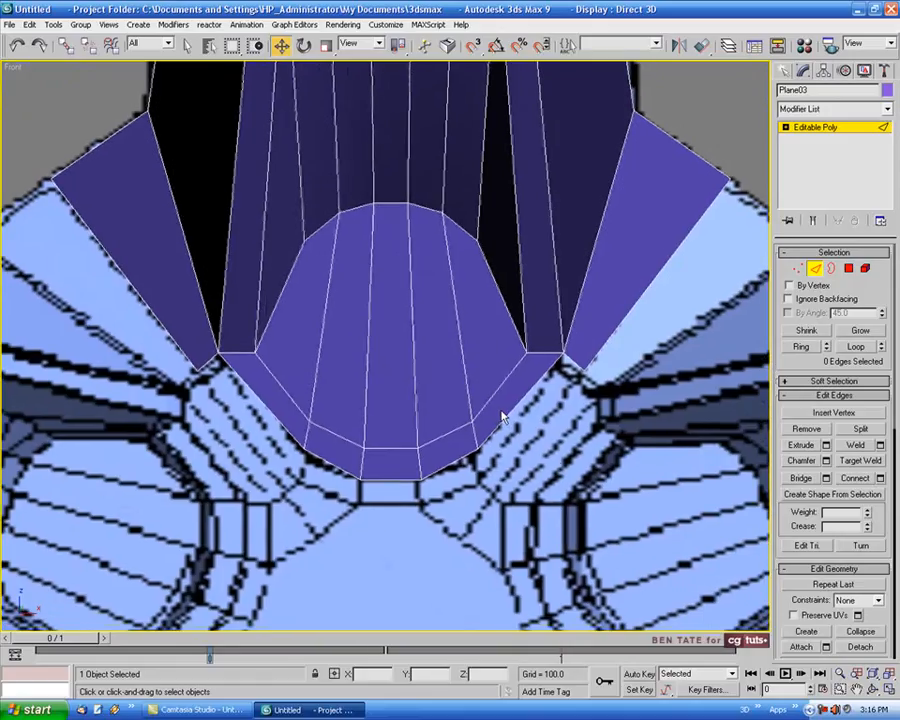
{"action": "left_click", "coordinate": [507, 413]}
{"action": "left_click", "coordinate": [457, 459]}
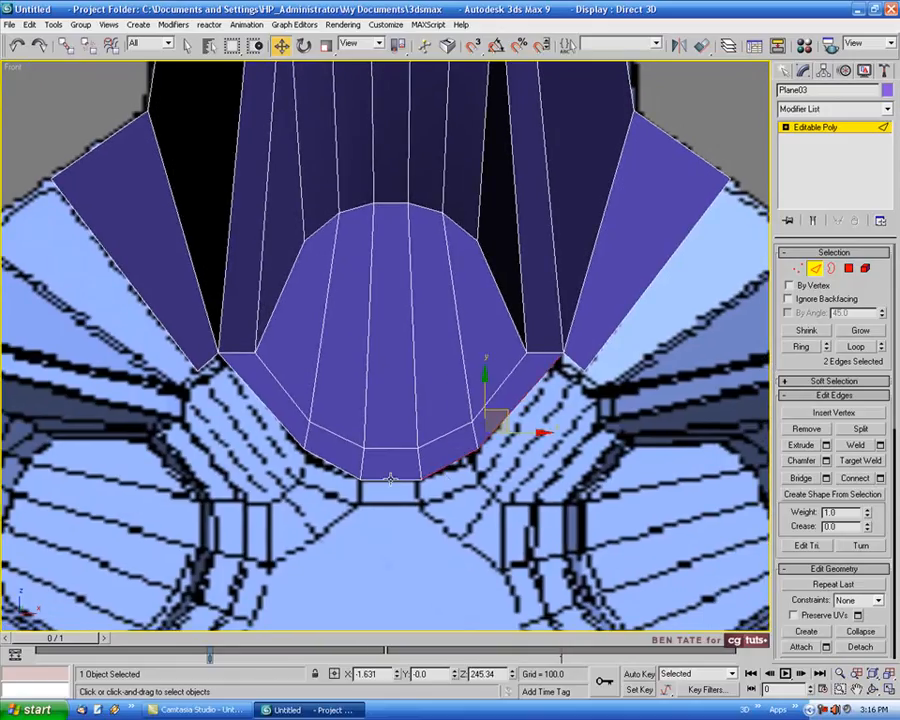
{"action": "left_click", "coordinate": [391, 478], "text": "ctrl"}
{"action": "left_click", "coordinate": [334, 466], "text": "ctrl"}
{"action": "left_click", "coordinate": [294, 437], "text": "ctrl"}
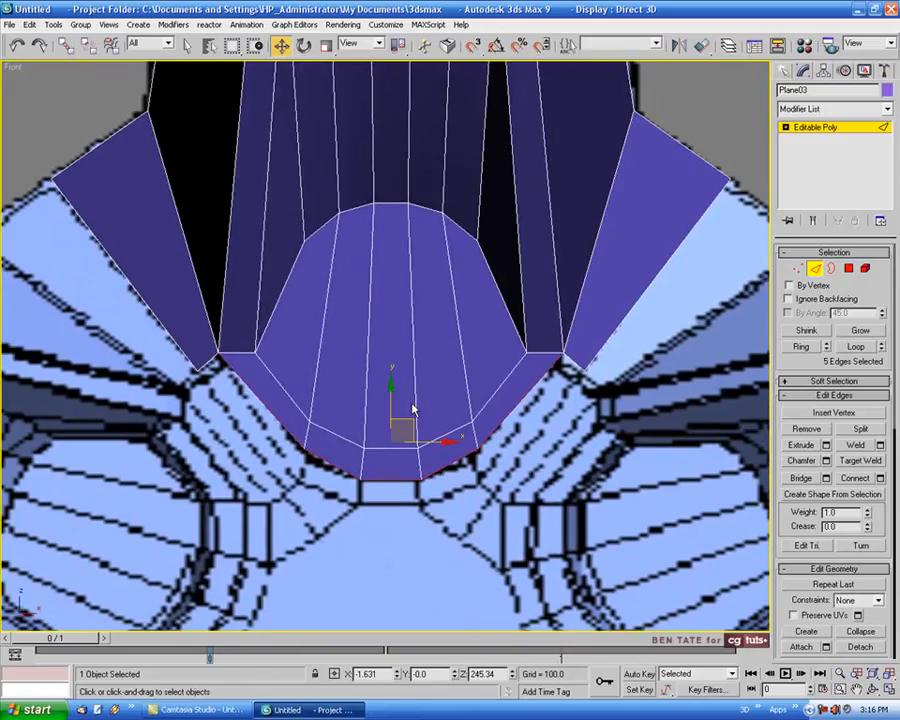
{"action": "left_click_drag", "start_coordinate": [413, 408], "coordinate": [392, 431], "text": "shift"}
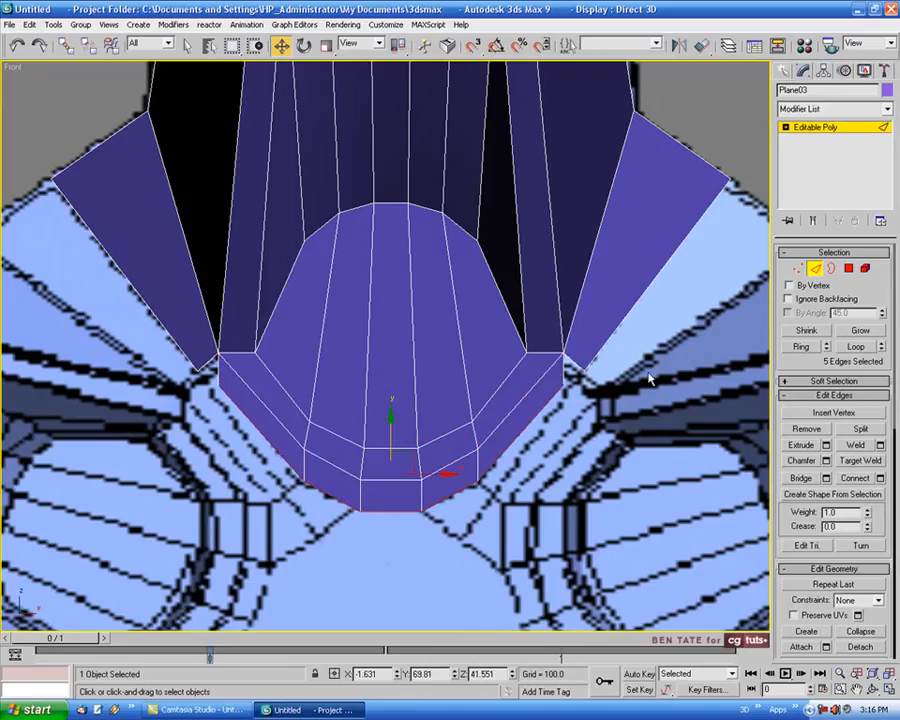
- Target weld the new strip's two upper end vertices to the neighbouring lower corners of the spoke's side flaps
{"action": "left_click", "coordinate": [800, 270]}
{"action": "left_click", "coordinate": [867, 446]}
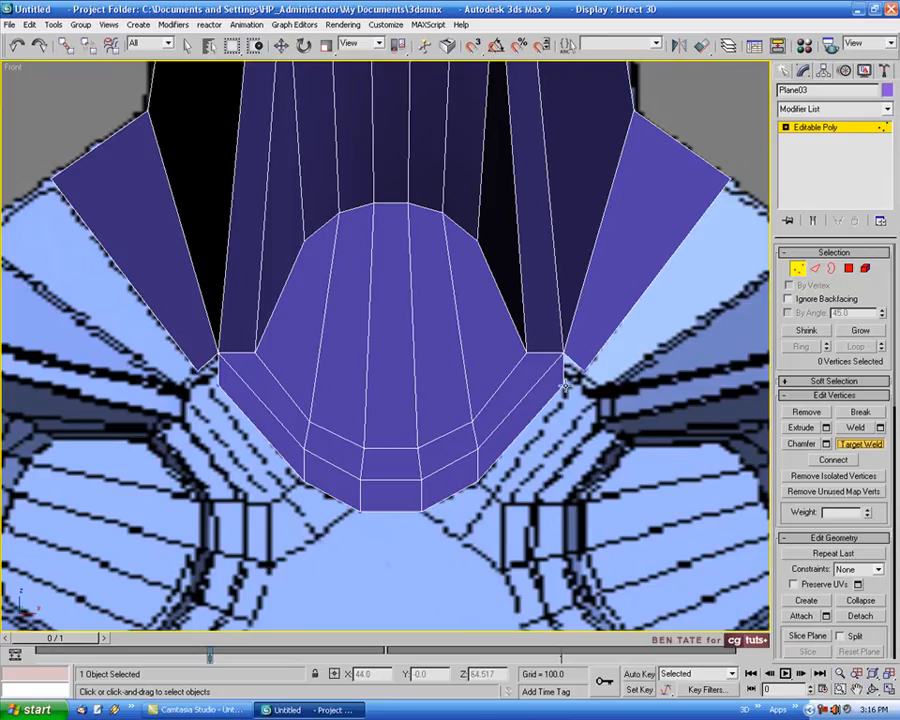
{"action": "left_click", "coordinate": [565, 384]}
{"action": "left_click", "coordinate": [584, 372]}
{"action": "left_click", "coordinate": [219, 382]}
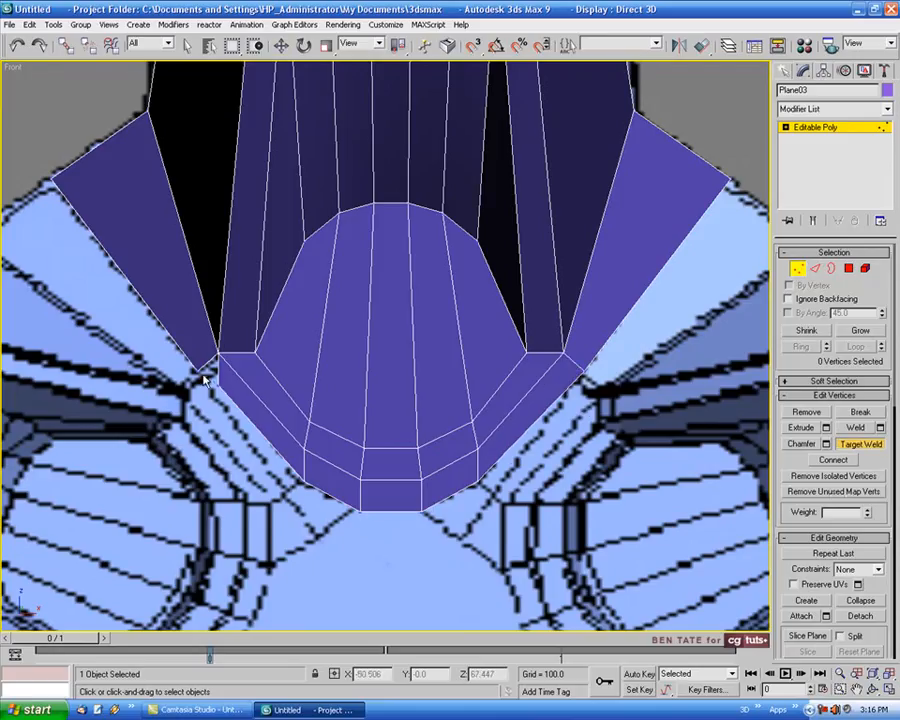
{"action": "left_click", "coordinate": [199, 372]}
{"action": "left_click", "coordinate": [870, 447]}
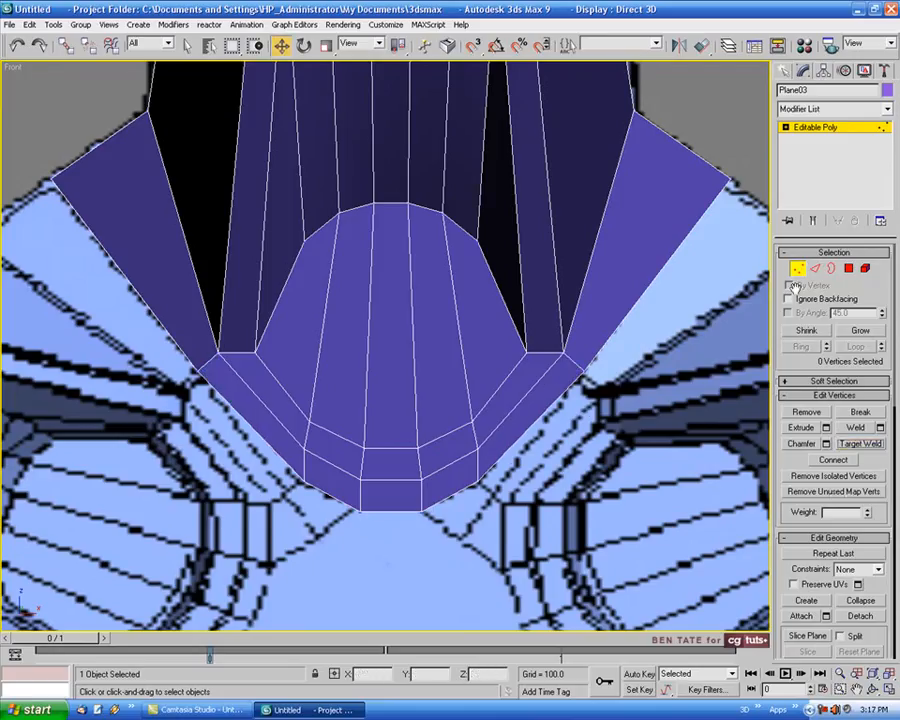
- Set the movement constraint to Edge and scale the new strip's two lower vertex pairs outward horizontally to match the reference
{"action": "left_click", "coordinate": [797, 271]}
{"action": "left_click", "coordinate": [797, 268]}
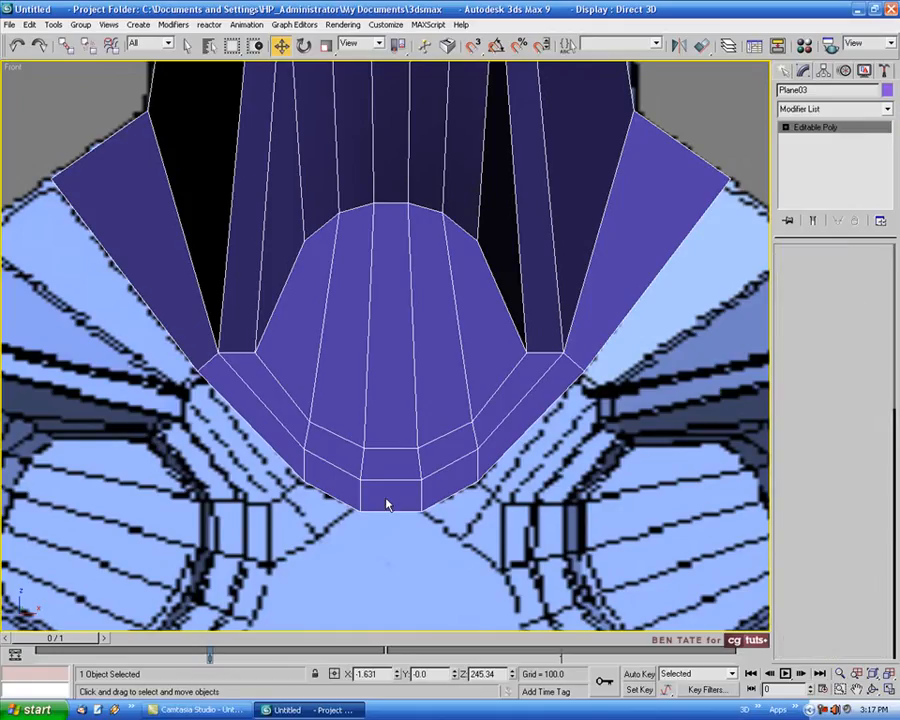
{"action": "left_click_drag", "start_coordinate": [282, 469], "coordinate": [326, 494]}
{"action": "left_click_drag", "start_coordinate": [498, 479], "coordinate": [476, 497], "text": "ctrl"}
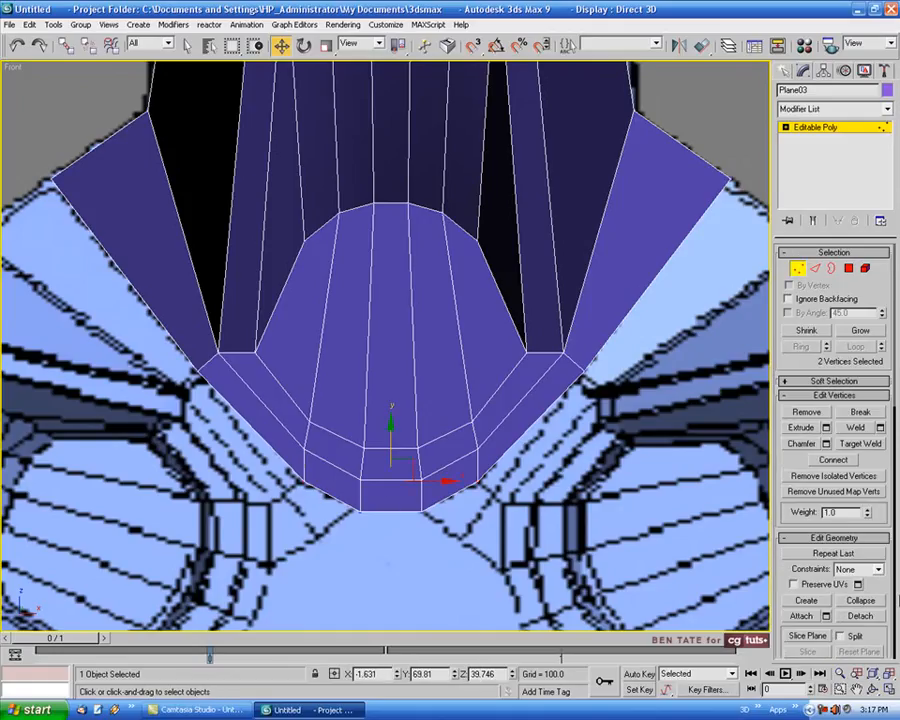
{"action": "left_click", "coordinate": [879, 570]}
{"action": "left_click", "coordinate": [879, 570]}
{"action": "left_click", "coordinate": [879, 570]}
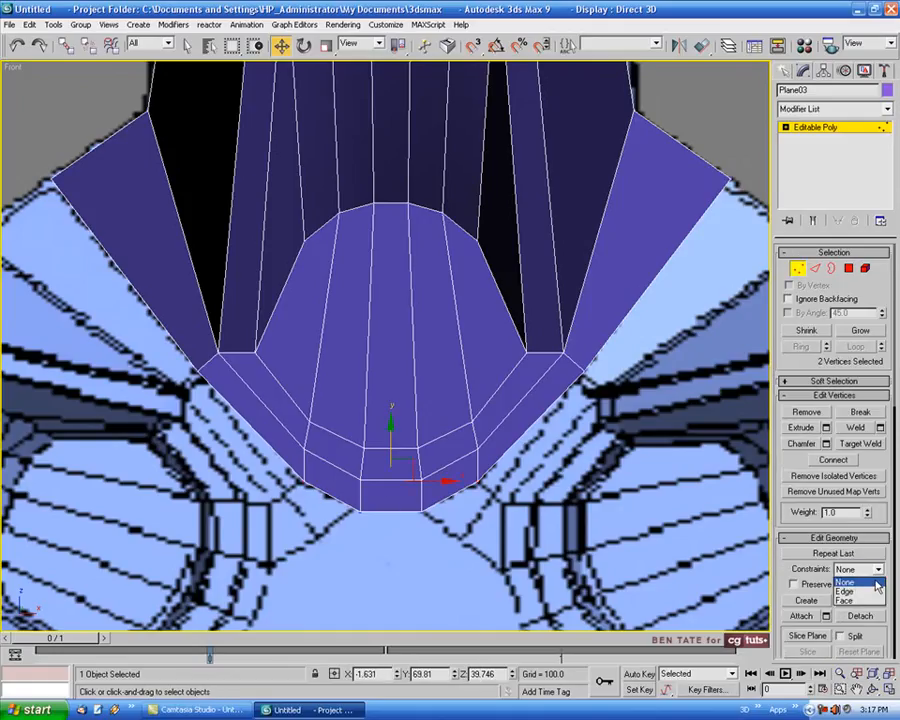
{"action": "left_click", "coordinate": [877, 592]}
{"action": "left_click", "coordinate": [326, 46]}
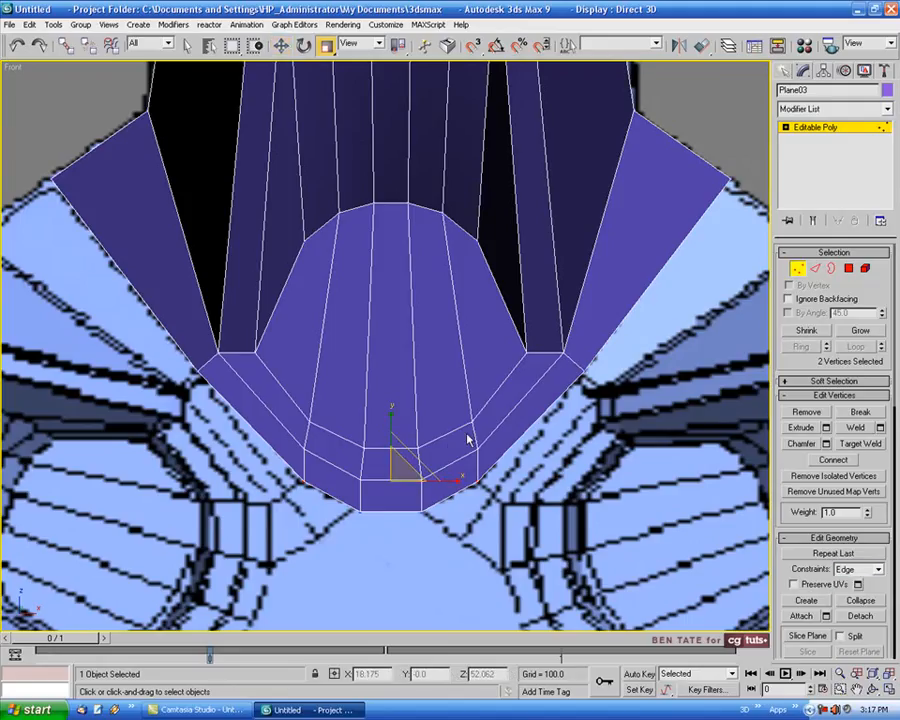
{"action": "left_click_drag", "start_coordinate": [452, 476], "coordinate": [458, 480]}
{"action": "left_click_drag", "start_coordinate": [338, 503], "coordinate": [461, 514]}
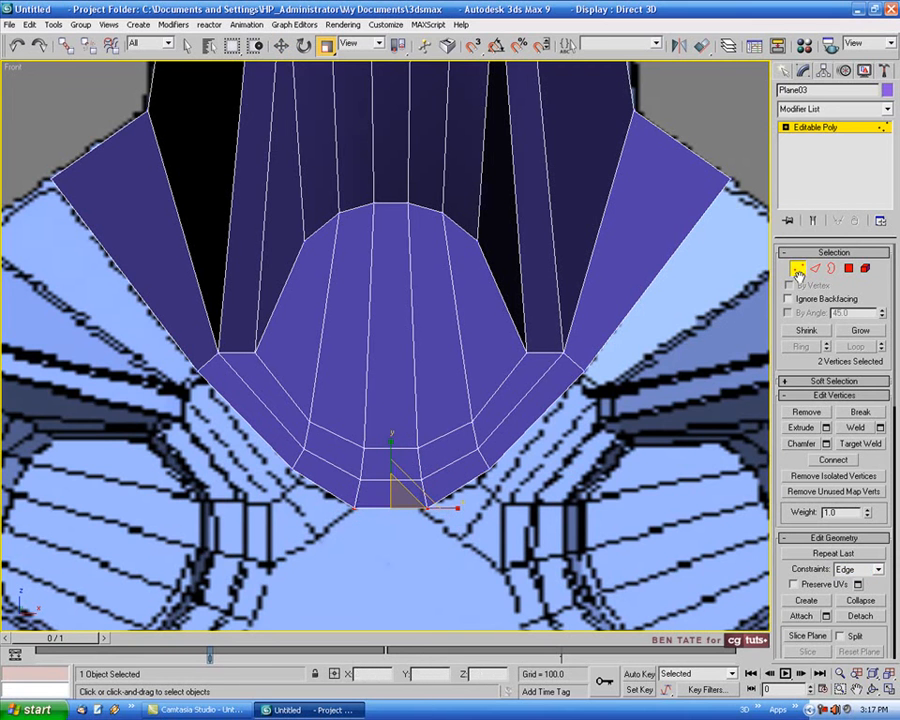
{"action": "left_click", "coordinate": [795, 268]}
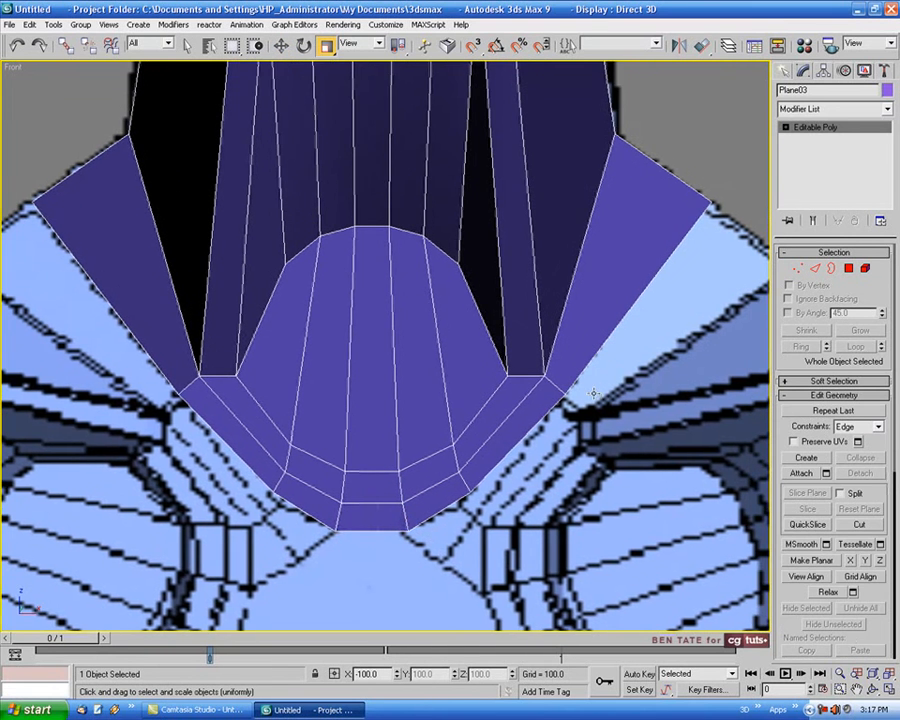
- Extrude the five polygons of the rounded face at the spoke's base as a group with a height of -40
{"action": "key", "text": "alt+w"}
{"action": "key", "text": "alt+w"}
{"action": "middle_click_drag", "start_coordinate": [622, 456], "coordinate": [512, 366], "text": "alt"}
{"action": "scroll", "coordinate": [493, 428], "scroll_direction": "up", "scroll_amount": 5}
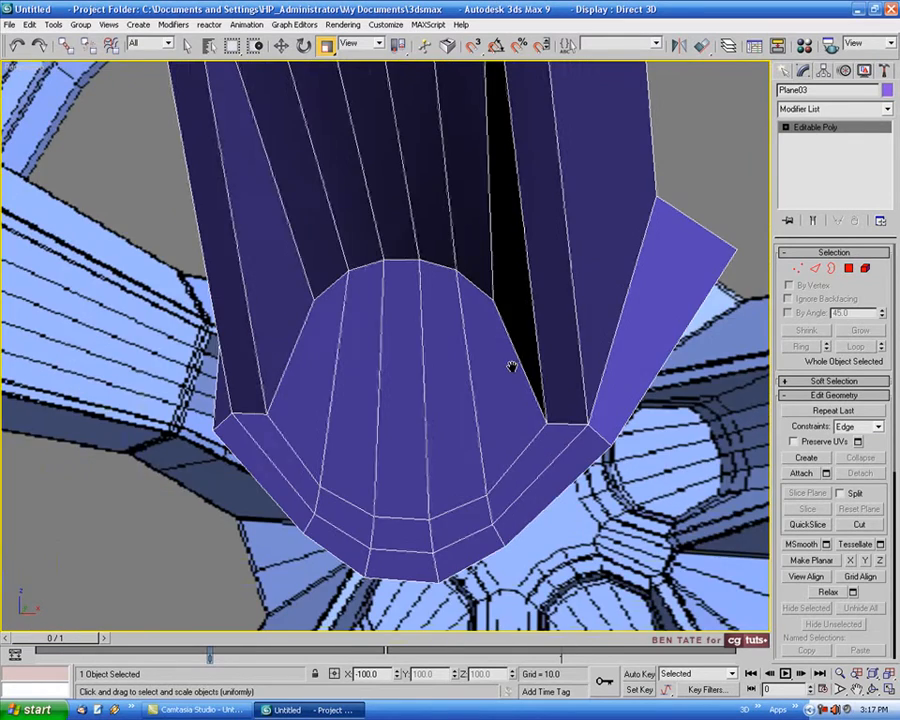
{"action": "left_click", "coordinate": [848, 268]}
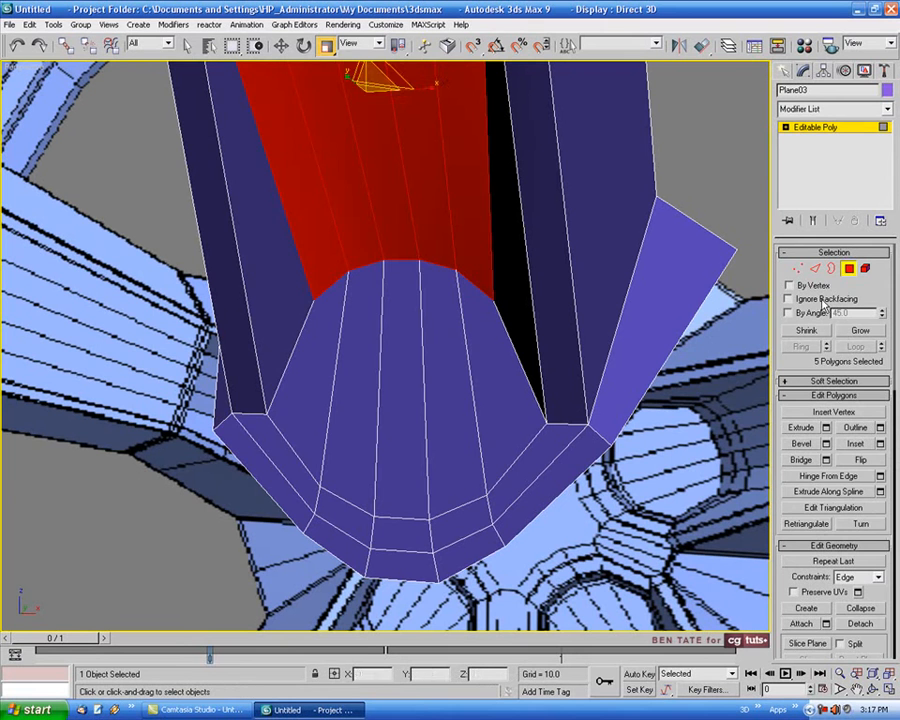
{"action": "left_click", "coordinate": [187, 45]}
{"action": "left_click", "coordinate": [320, 347]}
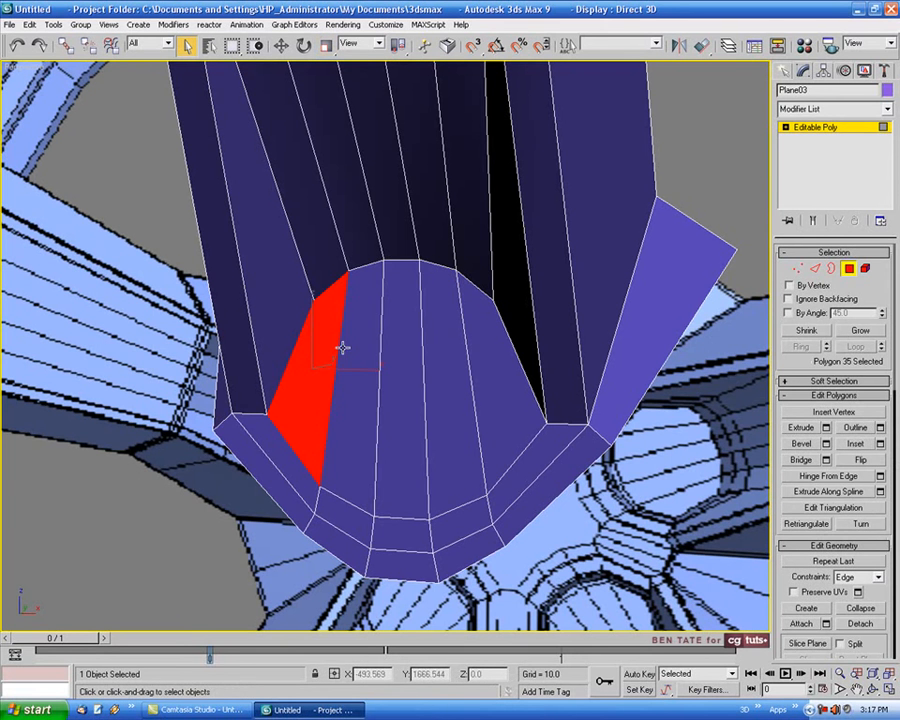
{"action": "left_click", "coordinate": [357, 348], "text": "ctrl"}
{"action": "left_click", "coordinate": [400, 347], "text": "ctrl"}
{"action": "left_click", "coordinate": [440, 350], "text": "ctrl"}
{"action": "left_click", "coordinate": [468, 352], "text": "ctrl"}
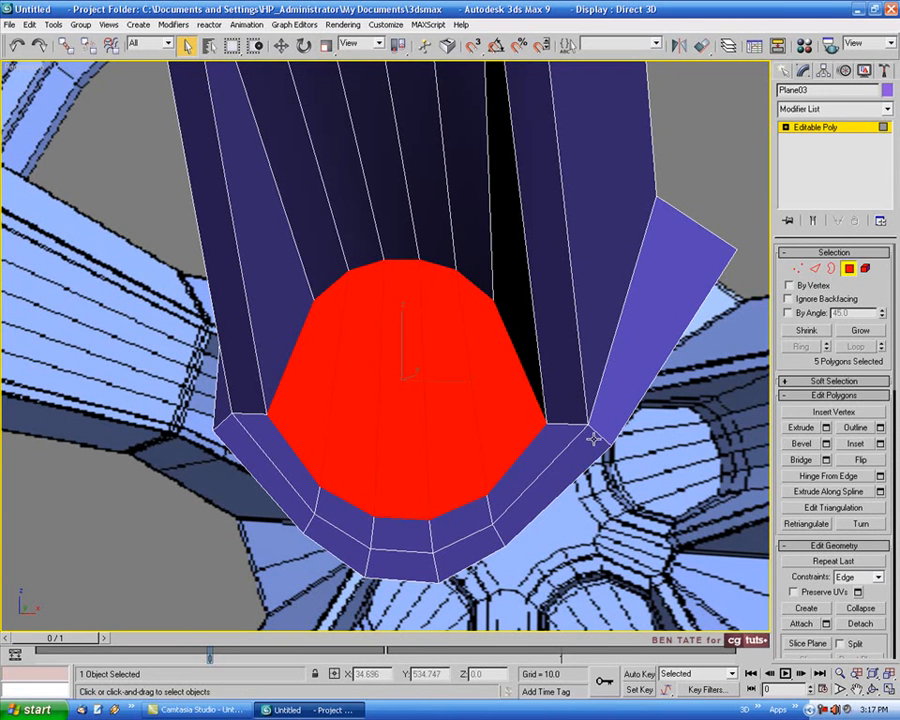
{"action": "middle_click_drag", "start_coordinate": [468, 352], "coordinate": [563, 432], "text": "alt"}
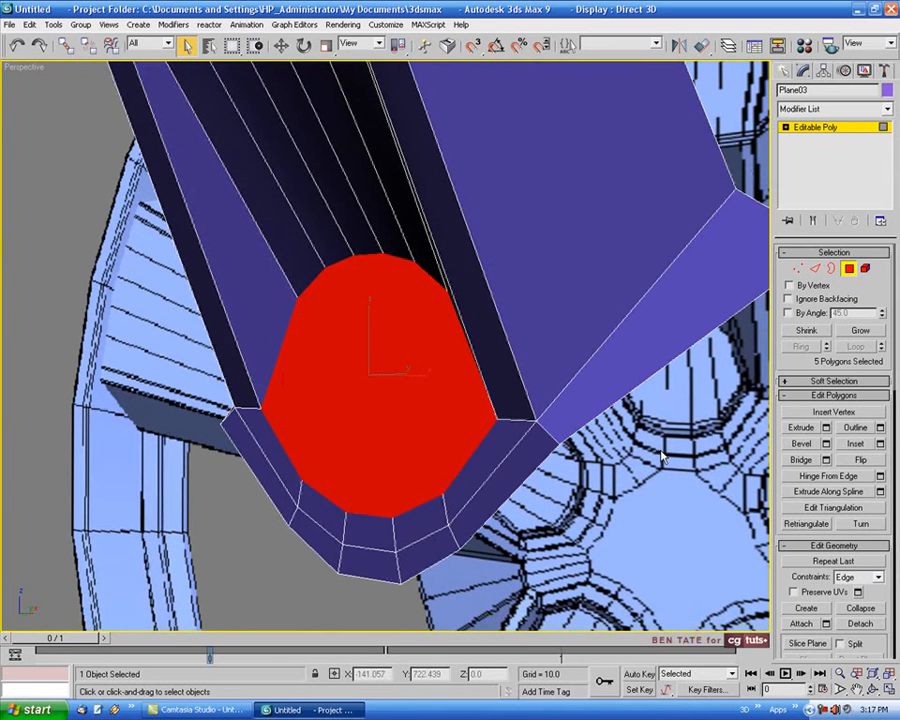
{"action": "left_click", "coordinate": [826, 428]}
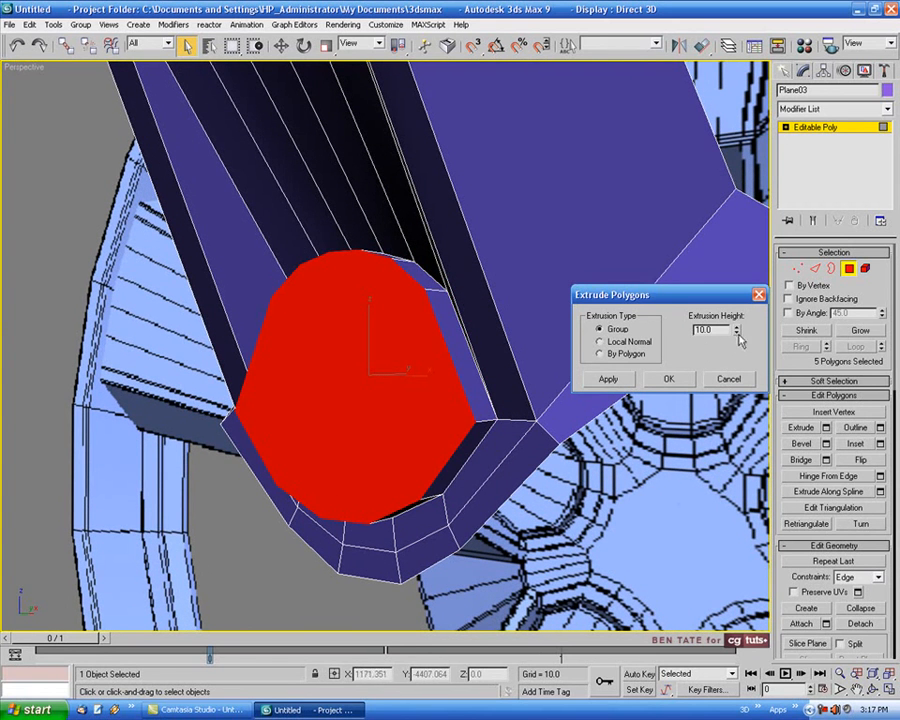
{"action": "left_click_drag", "start_coordinate": [724, 332], "coordinate": [657, 340]}
{"action": "type", "text": "-40"}
{"action": "key", "text": "Return"}
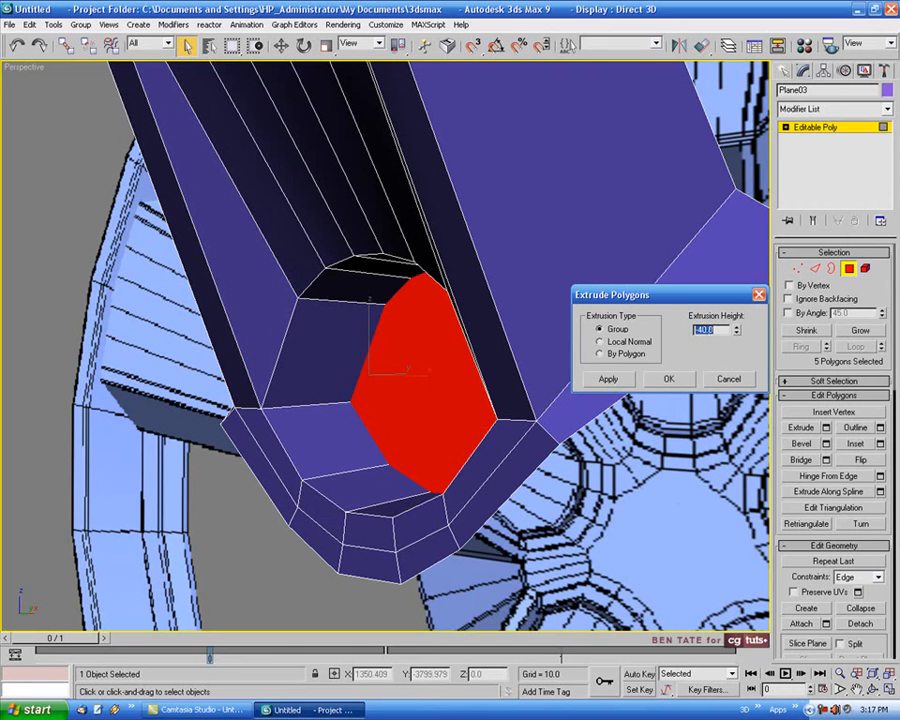
{"action": "mouse_move", "coordinate": [540, 416]}
{"action": "middle_mouse_down", "text": "alt"}
{"action": "mouse_move", "coordinate": [500, 406]}
{"action": "mouse_move", "coordinate": [514, 368]}
{"action": "mouse_move", "coordinate": [544, 408]}
{"action": "middle_mouse_up", "text": "alt"}
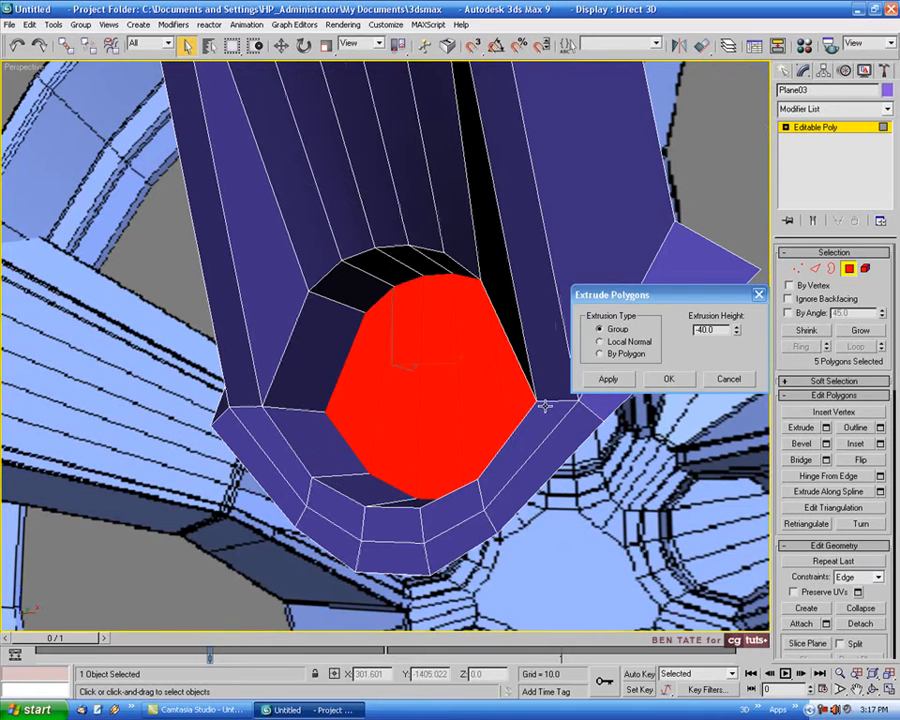
{"action": "left_click", "coordinate": [668, 379]}
{"action": "scroll", "coordinate": [576, 425], "scroll_direction": "down", "scroll_amount": 6}
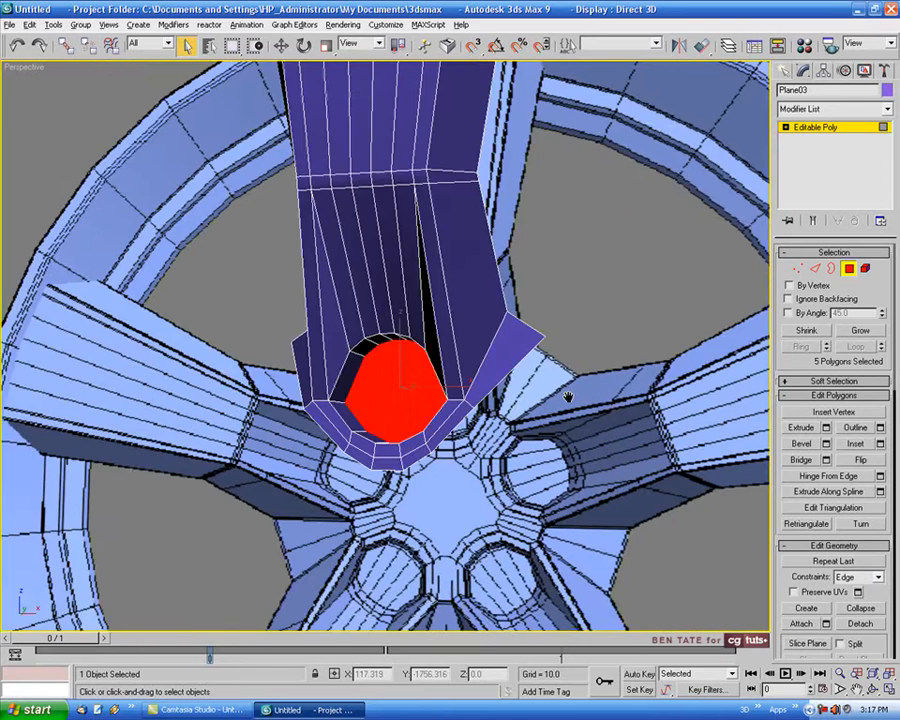
{"action": "middle_click_drag", "start_coordinate": [568, 396], "coordinate": [653, 354], "text": "alt"}
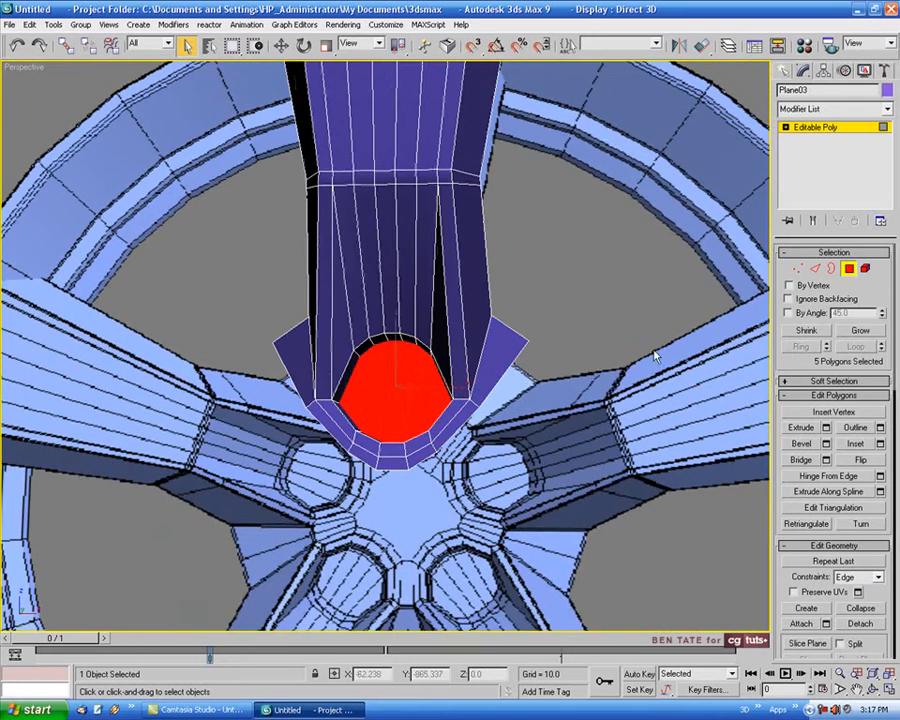
- Bridge the rear edge loops of the spoke's two side walls to close its back, leaving the lower flap edges out
{"action": "left_click", "coordinate": [849, 268]}
{"action": "middle_click_drag", "start_coordinate": [513, 374], "coordinate": [380, 499], "text": "alt"}
{"action": "middle_click_drag", "start_coordinate": [436, 400], "coordinate": [507, 398]}
{"action": "scroll", "coordinate": [467, 434], "scroll_direction": "down", "scroll_amount": 3}
{"action": "scroll", "coordinate": [492, 394], "scroll_direction": "up", "scroll_amount": 2}
{"action": "left_click", "coordinate": [815, 268]}
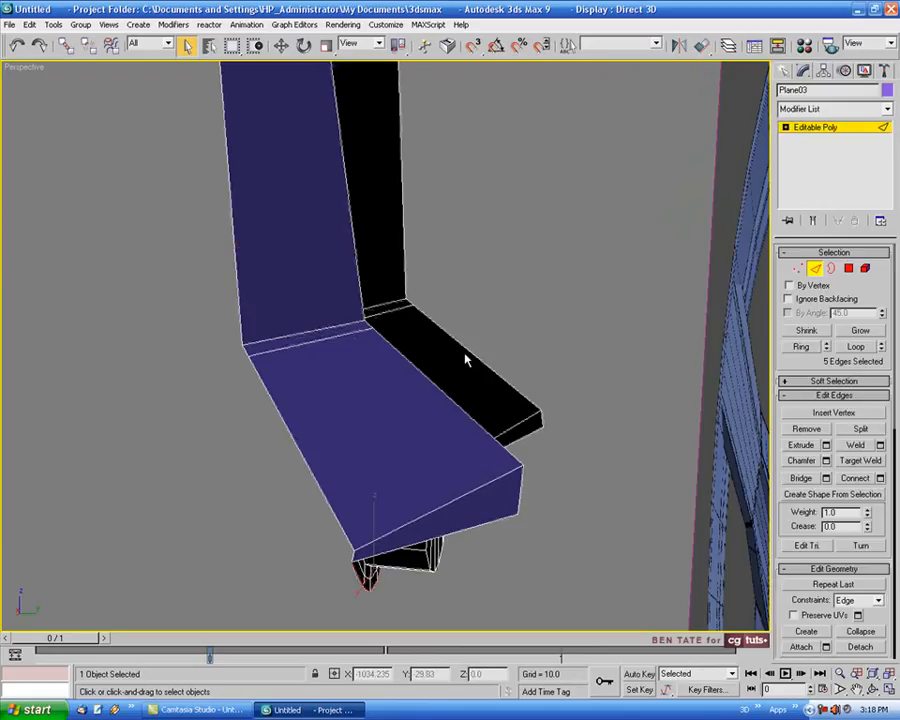
{"action": "left_click", "coordinate": [468, 349]}
{"action": "left_click", "coordinate": [428, 378], "text": "ctrl"}
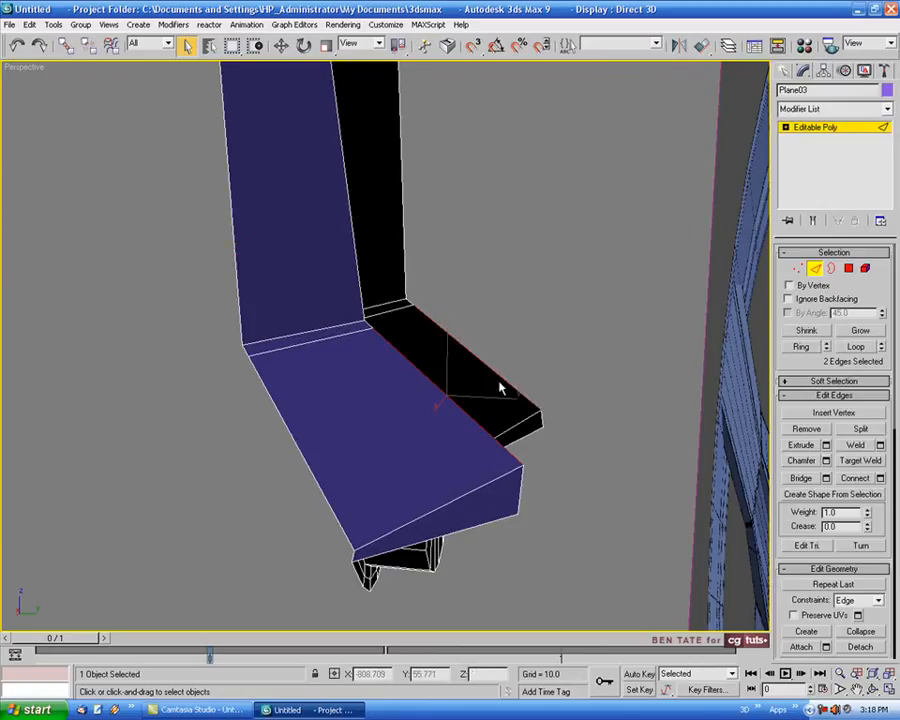
{"action": "left_click", "coordinate": [856, 346]}
{"action": "middle_click_drag", "start_coordinate": [560, 478], "coordinate": [495, 338], "text": "alt"}
{"action": "left_click", "coordinate": [527, 375], "text": "alt"}
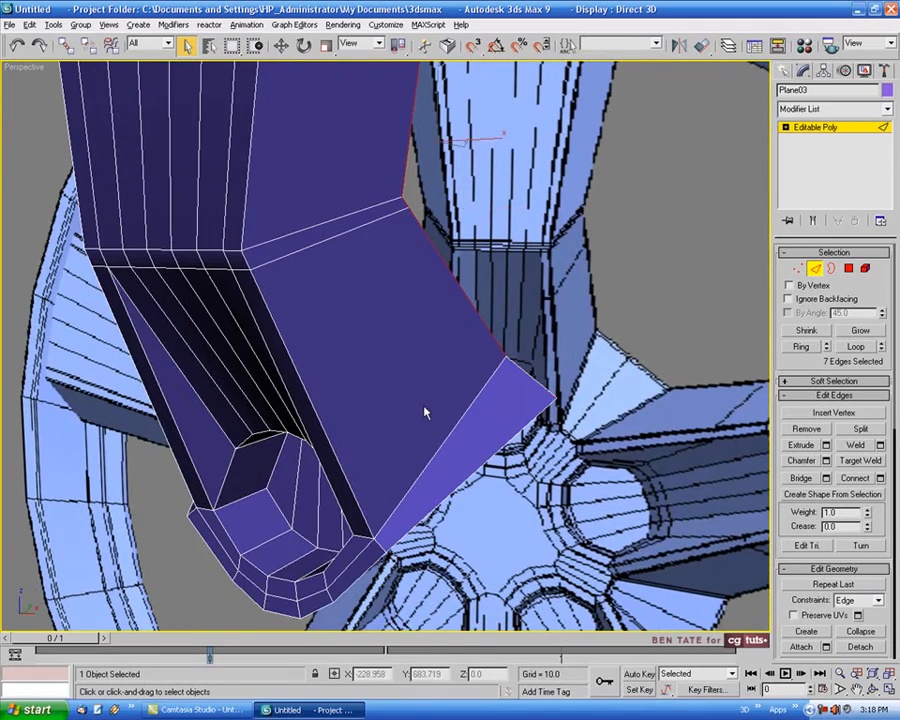
{"action": "middle_click_drag", "start_coordinate": [424, 408], "coordinate": [395, 360], "text": "alt"}
{"action": "left_click", "coordinate": [229, 372], "text": "alt"}
{"action": "scroll", "coordinate": [368, 393], "scroll_direction": "down", "scroll_amount": 5}
{"action": "middle_click_drag", "start_coordinate": [395, 360], "coordinate": [424, 470]}
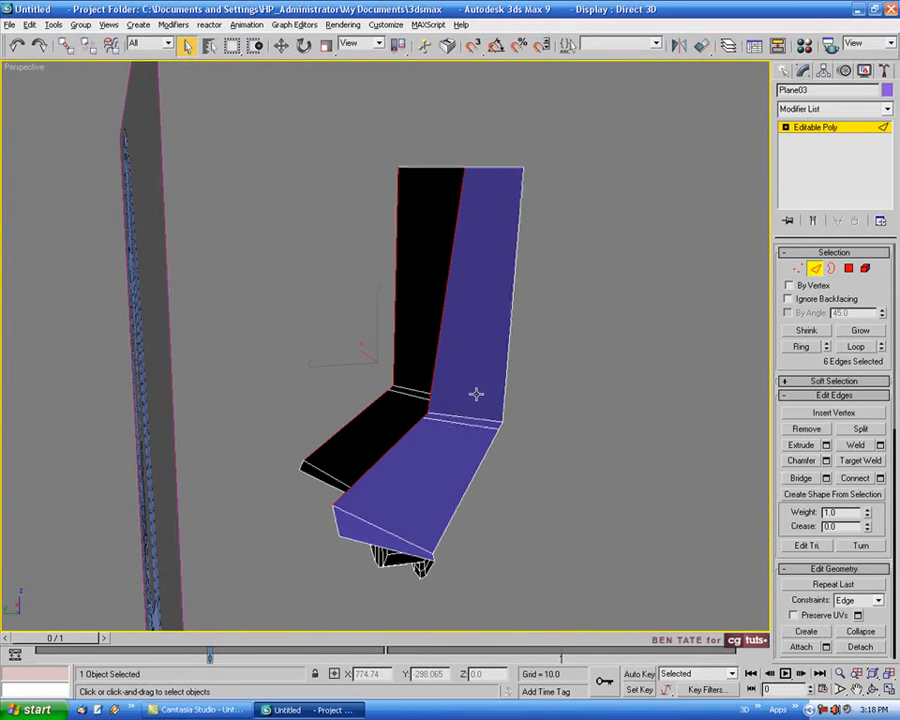
{"action": "middle_click_drag", "start_coordinate": [476, 394], "coordinate": [347, 392], "text": "alt"}
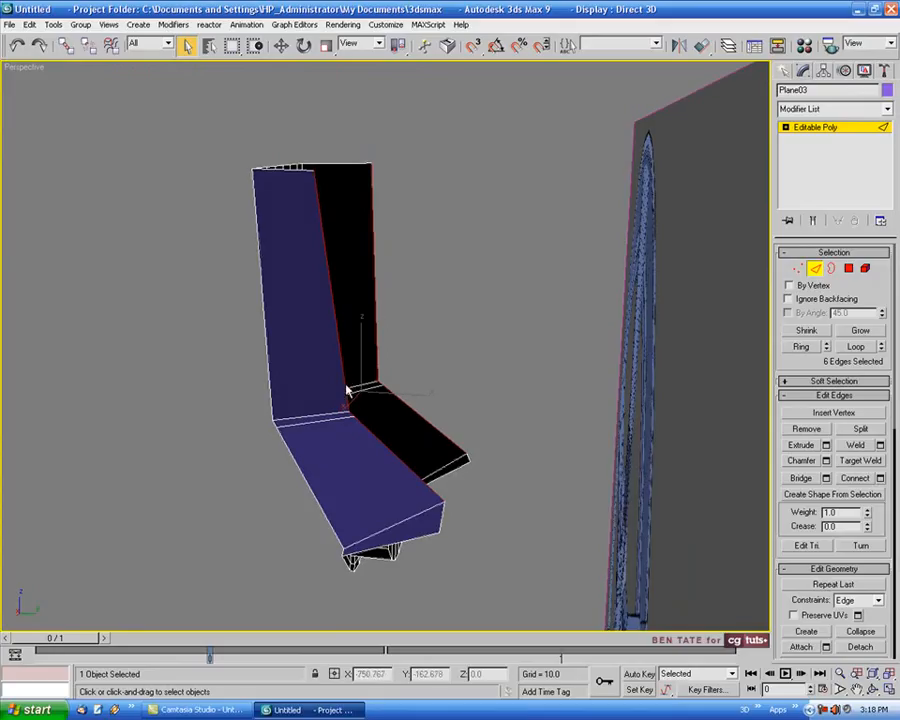
{"action": "left_click", "coordinate": [802, 478]}
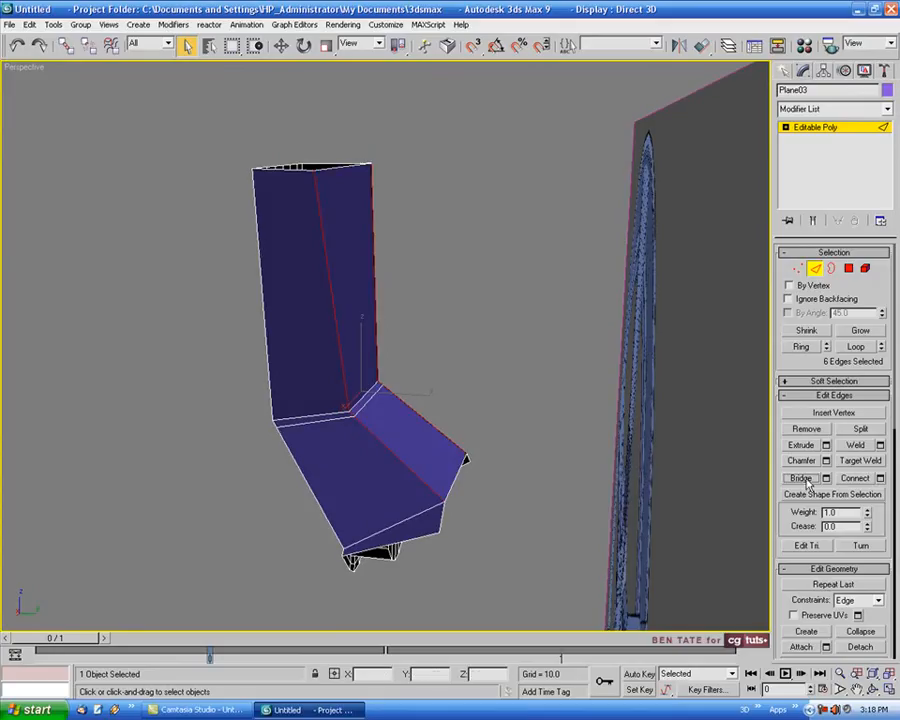
- Leave edge editing and examine the spoke's closed back, open upper end and base from several angles
{"action": "middle_click_drag", "start_coordinate": [425, 279], "coordinate": [609, 224], "text": "alt"}
{"action": "scroll", "coordinate": [452, 354], "scroll_direction": "up", "scroll_amount": 3}
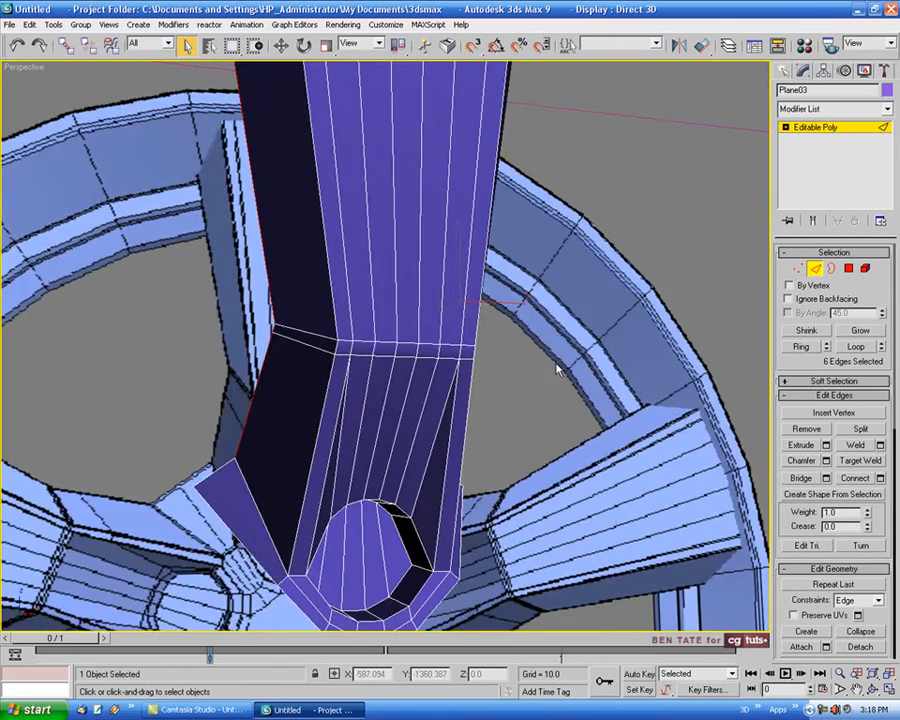
{"action": "scroll", "coordinate": [560, 370], "scroll_direction": "down", "scroll_amount": 3}
{"action": "middle_click_drag", "start_coordinate": [593, 422], "coordinate": [701, 343], "text": "alt"}
{"action": "left_click", "coordinate": [817, 269]}
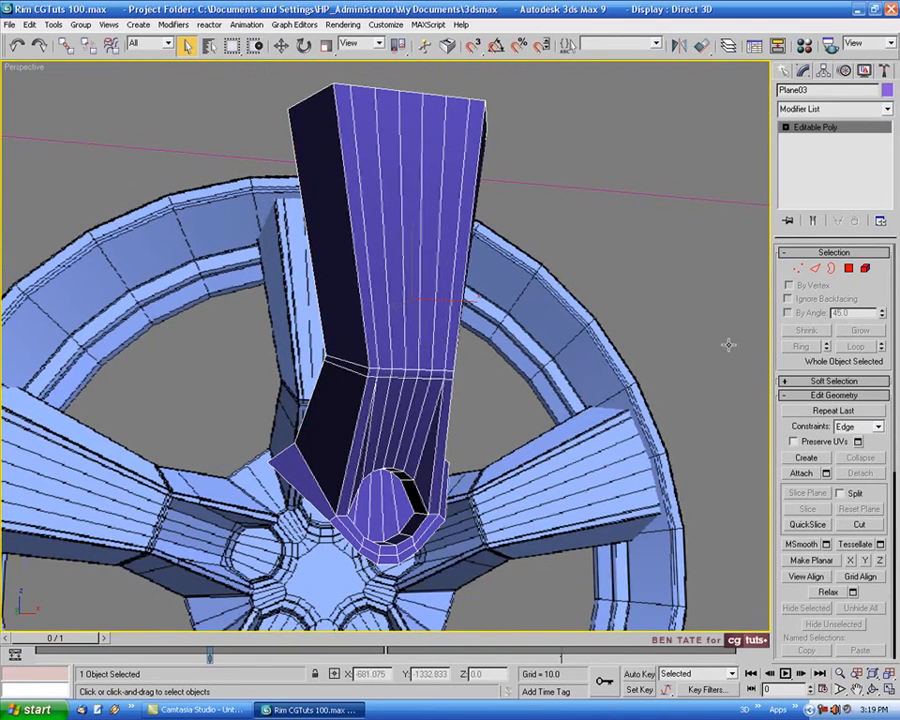
{"action": "middle_click_drag", "start_coordinate": [728, 345], "coordinate": [480, 258], "text": "alt"}
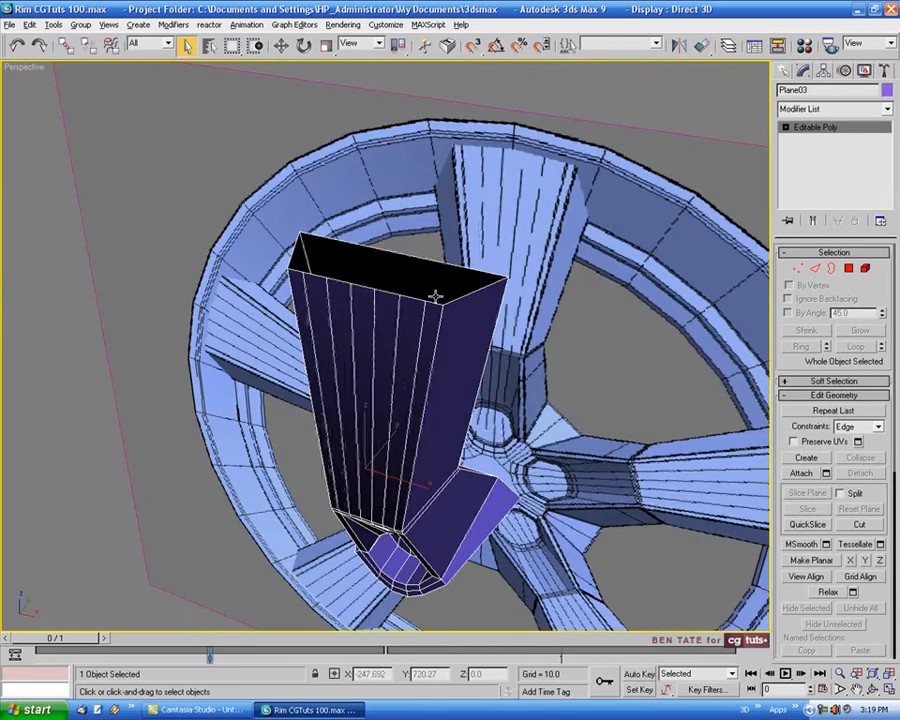
{"action": "middle_click_drag", "start_coordinate": [435, 296], "coordinate": [457, 242], "text": "alt"}
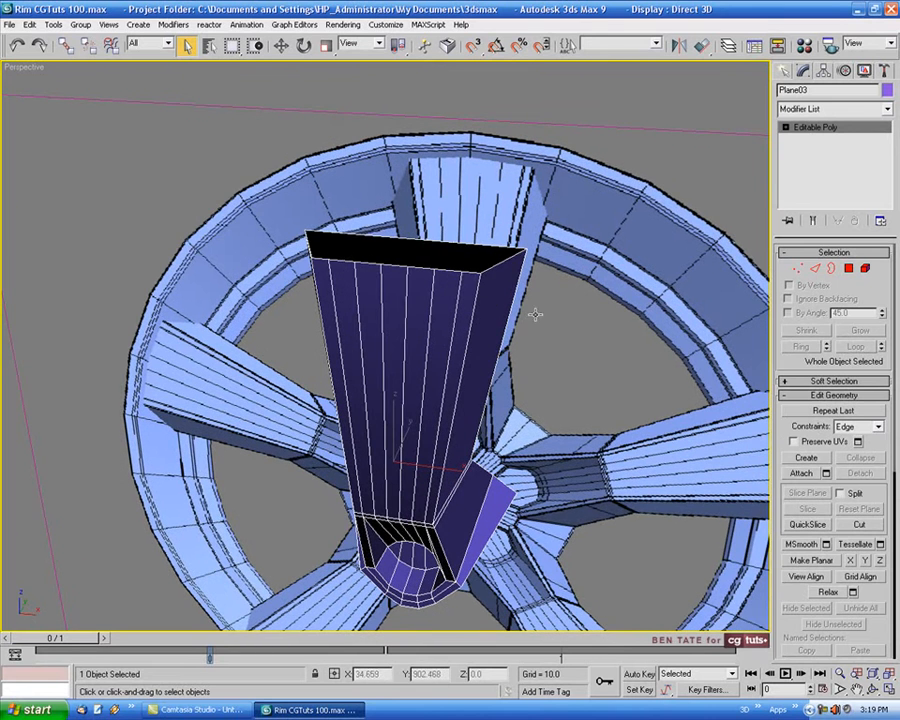
{"action": "middle_click_drag", "start_coordinate": [403, 241], "coordinate": [455, 229], "text": "alt"}
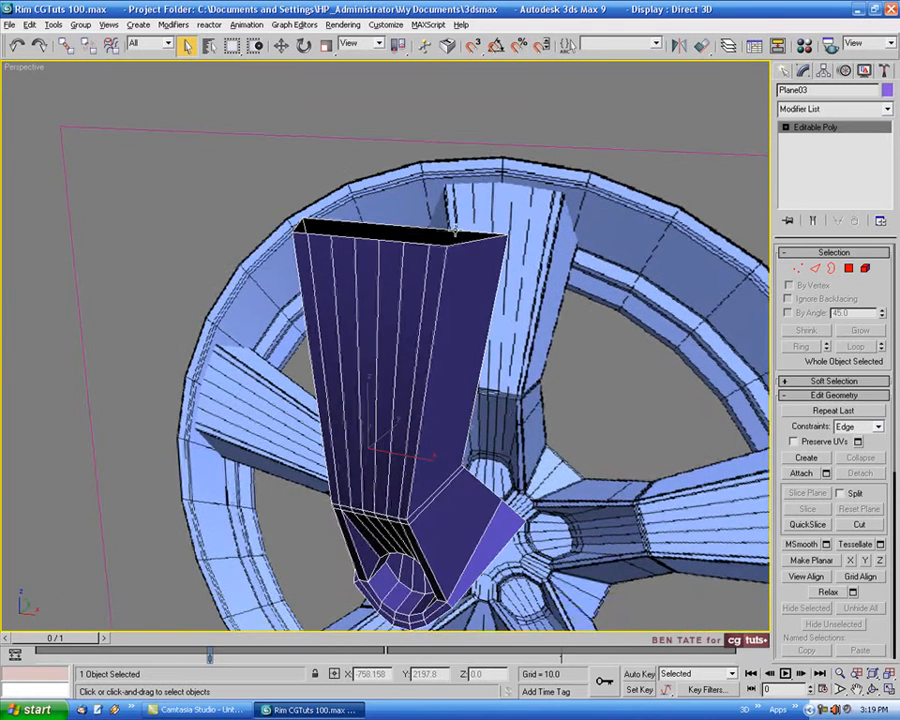
{"action": "middle_click_drag", "start_coordinate": [519, 326], "coordinate": [426, 340], "text": "alt"}
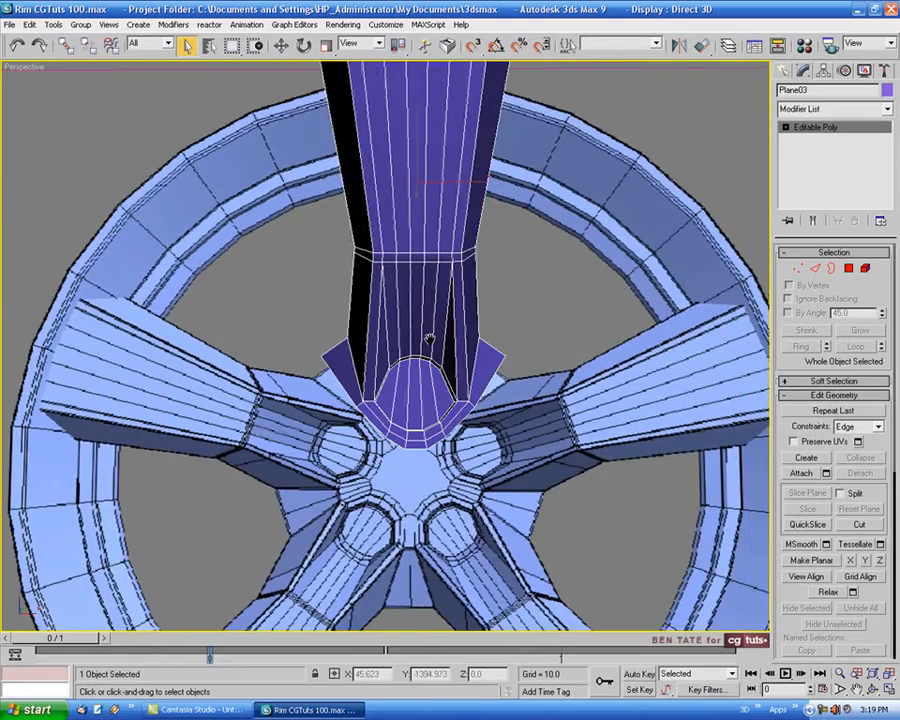
- Connect the ring of depth edges around the bolt hole's inner wall with 2 segments and a pinch of 85
{"action": "scroll", "coordinate": [430, 370], "scroll_direction": "up", "scroll_amount": 4}
{"action": "middle_click_drag", "start_coordinate": [362, 352], "coordinate": [425, 360], "text": "alt"}
{"action": "scroll", "coordinate": [478, 415], "scroll_direction": "up", "scroll_amount": 3}
{"action": "middle_click_drag", "start_coordinate": [478, 415], "coordinate": [579, 368], "text": "alt"}
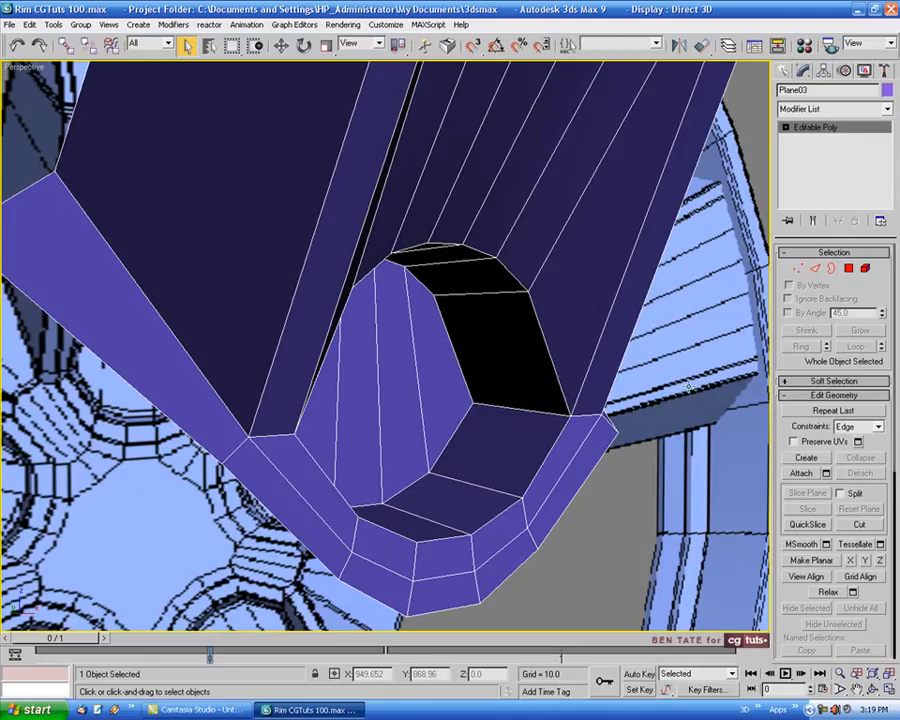
{"action": "left_click", "coordinate": [816, 269]}
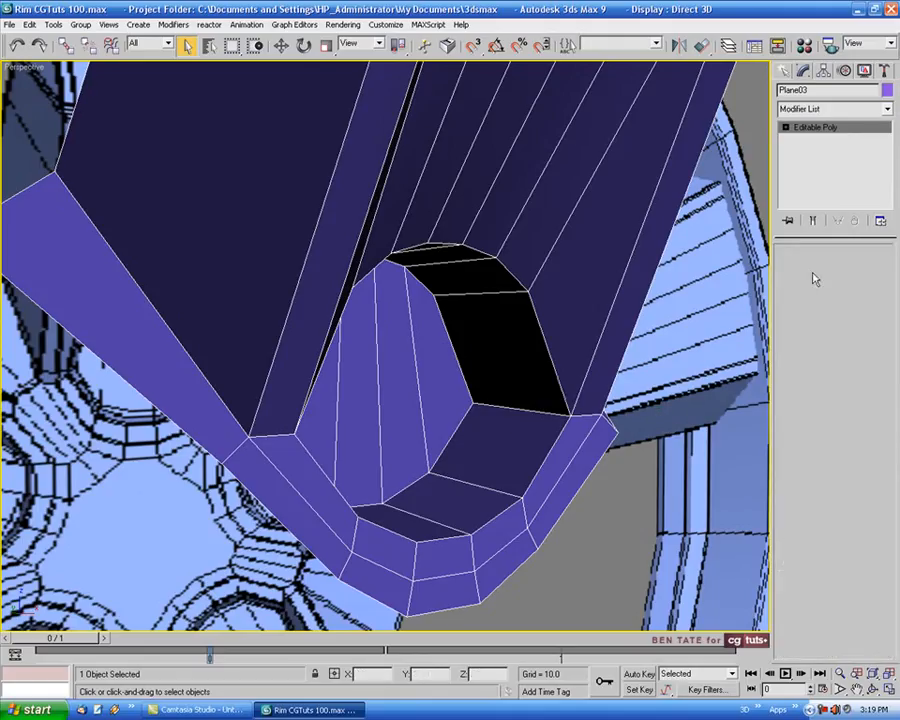
{"action": "left_click", "coordinate": [519, 408]}
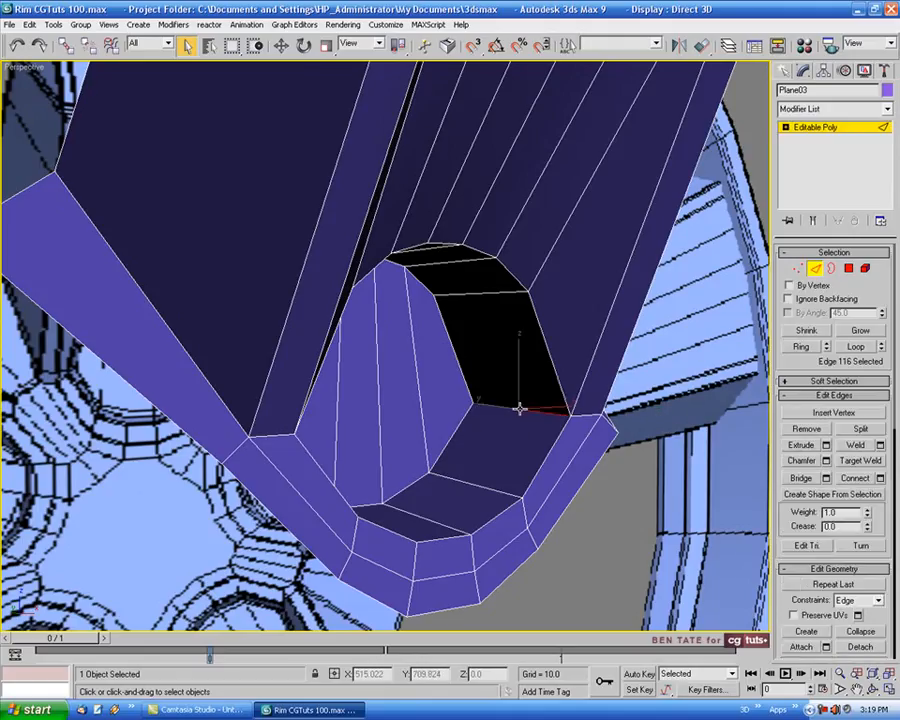
{"action": "left_click", "coordinate": [801, 346]}
{"action": "middle_click_drag", "start_coordinate": [604, 442], "coordinate": [569, 428]}
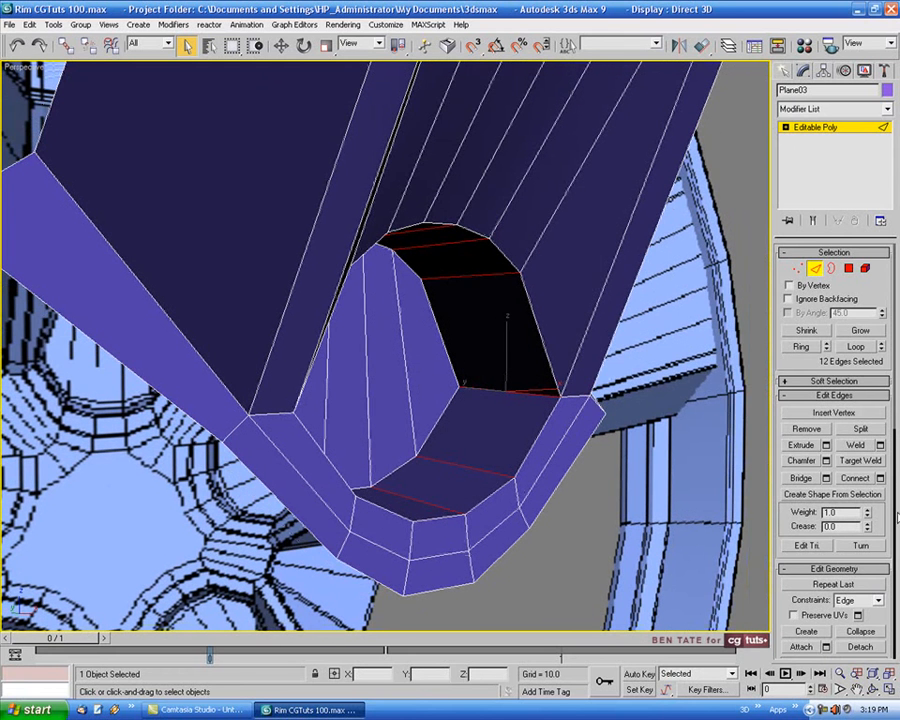
{"action": "left_click", "coordinate": [880, 478]}
{"action": "left_click", "coordinate": [660, 328]}
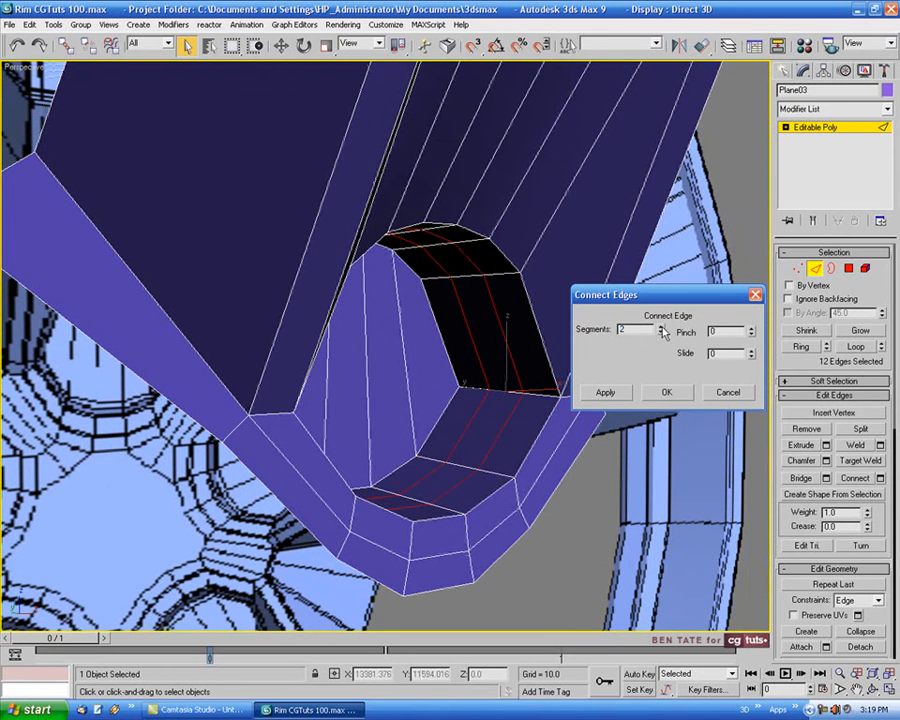
{"action": "left_click_drag", "start_coordinate": [751, 331], "coordinate": [756, 217]}
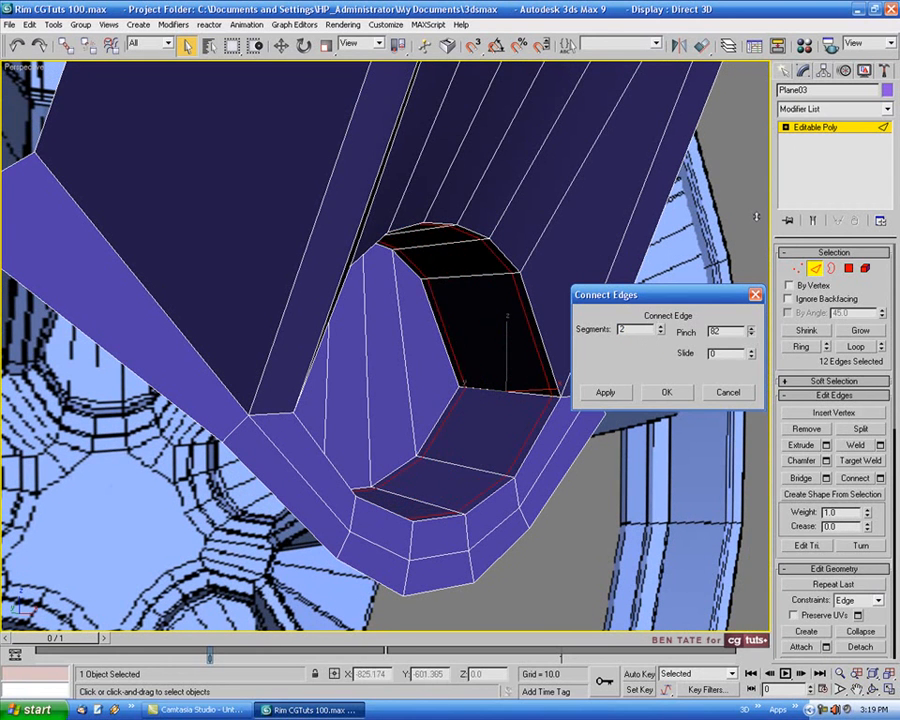
{"action": "left_click", "coordinate": [751, 329]}
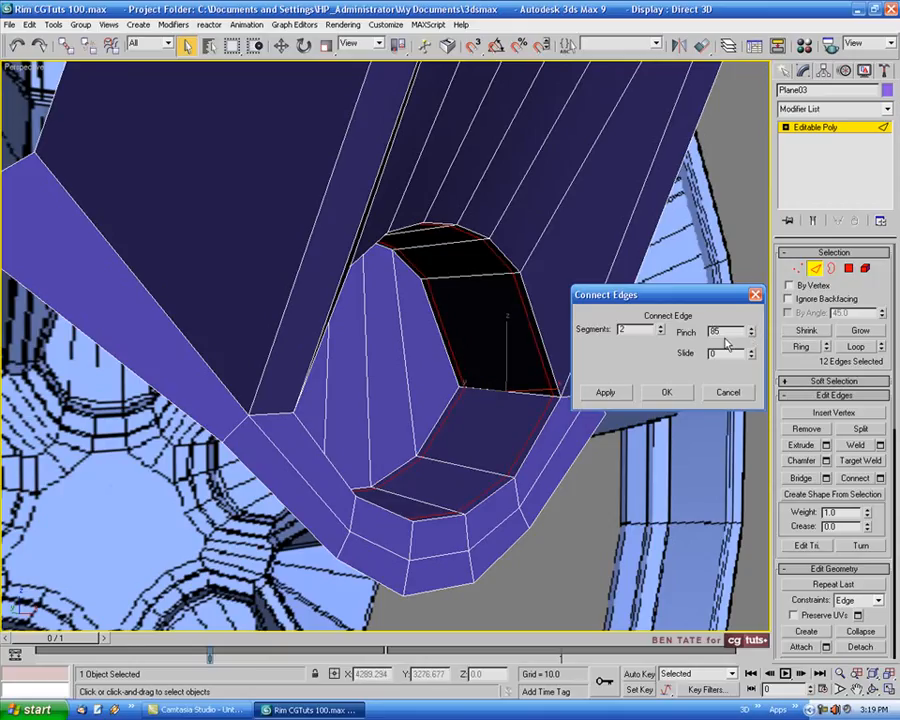
{"action": "left_click", "coordinate": [670, 396]}
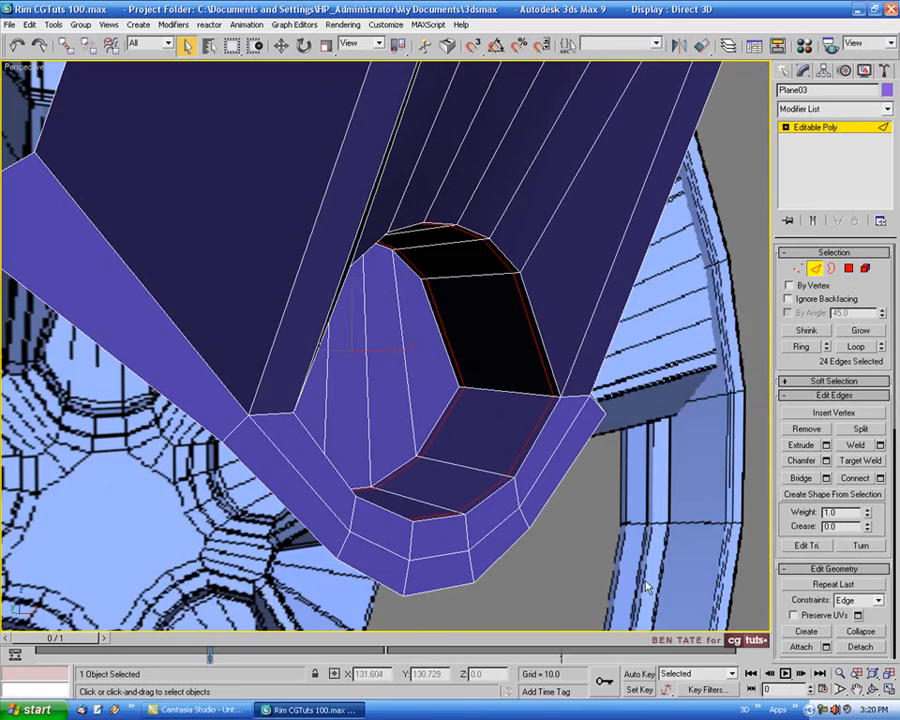
- Connect the edge ring across the narrow border strip around the bolt hole and recess with 2 segments and a pinch of 60
{"action": "middle_click_drag", "start_coordinate": [613, 530], "coordinate": [502, 456], "text": "alt"}
{"action": "left_click", "coordinate": [474, 418]}
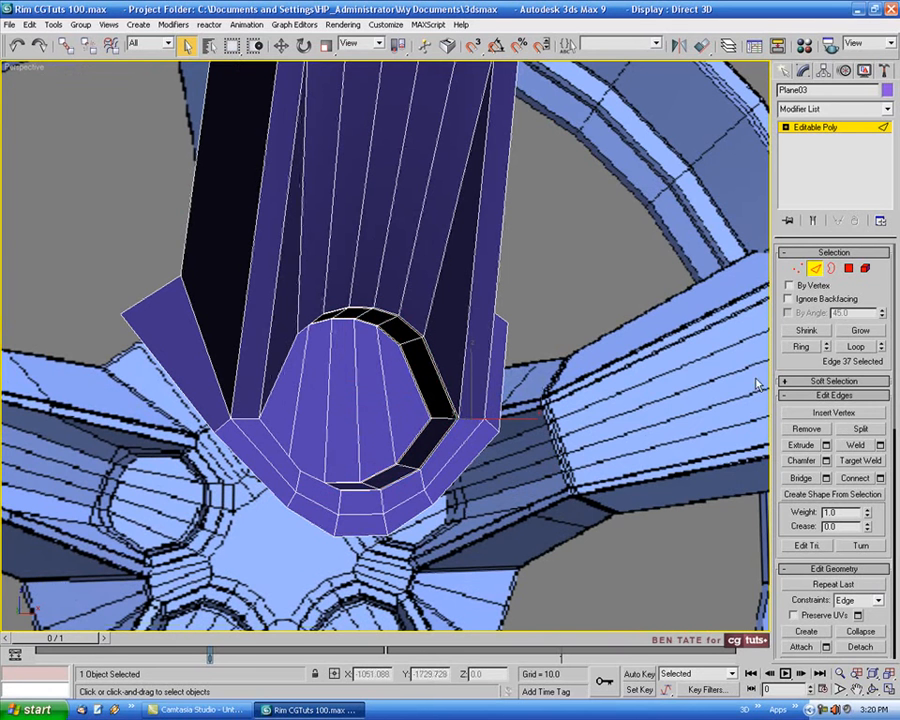
{"action": "left_click", "coordinate": [801, 348]}
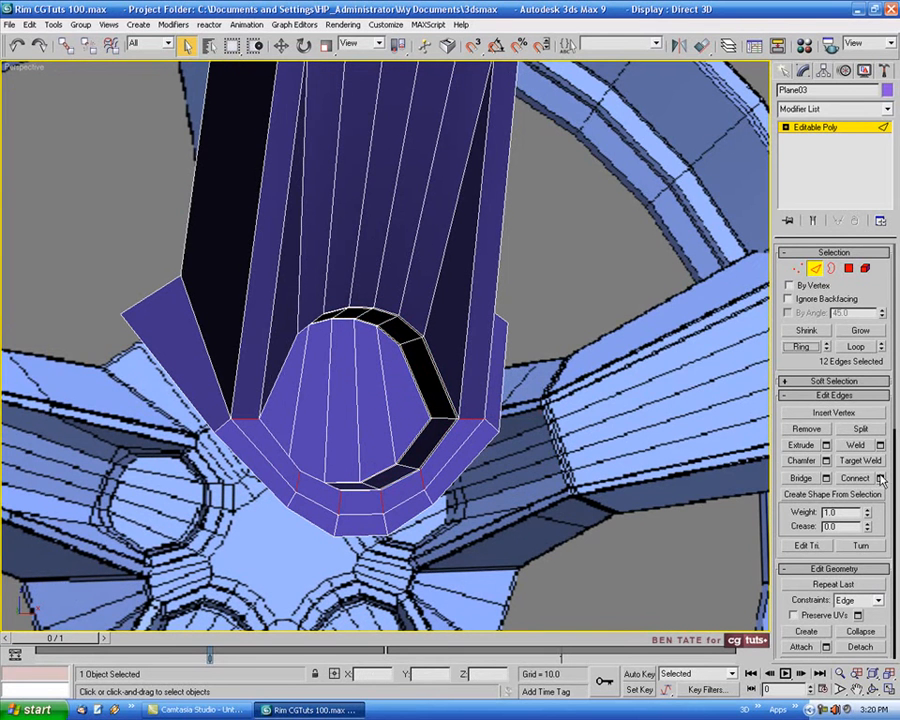
{"action": "left_click", "coordinate": [827, 478]}
{"action": "middle_click_drag", "start_coordinate": [597, 492], "coordinate": [567, 478]}
{"action": "scroll", "coordinate": [474, 390], "scroll_direction": "up", "scroll_amount": 5}
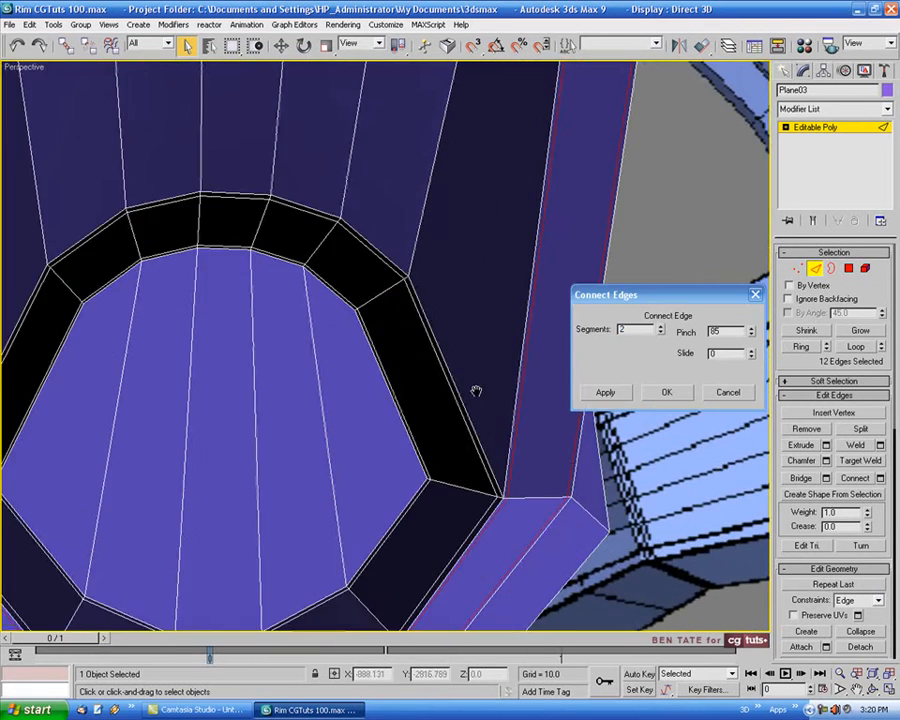
{"action": "left_click_drag", "start_coordinate": [751, 331], "coordinate": [751, 365]}
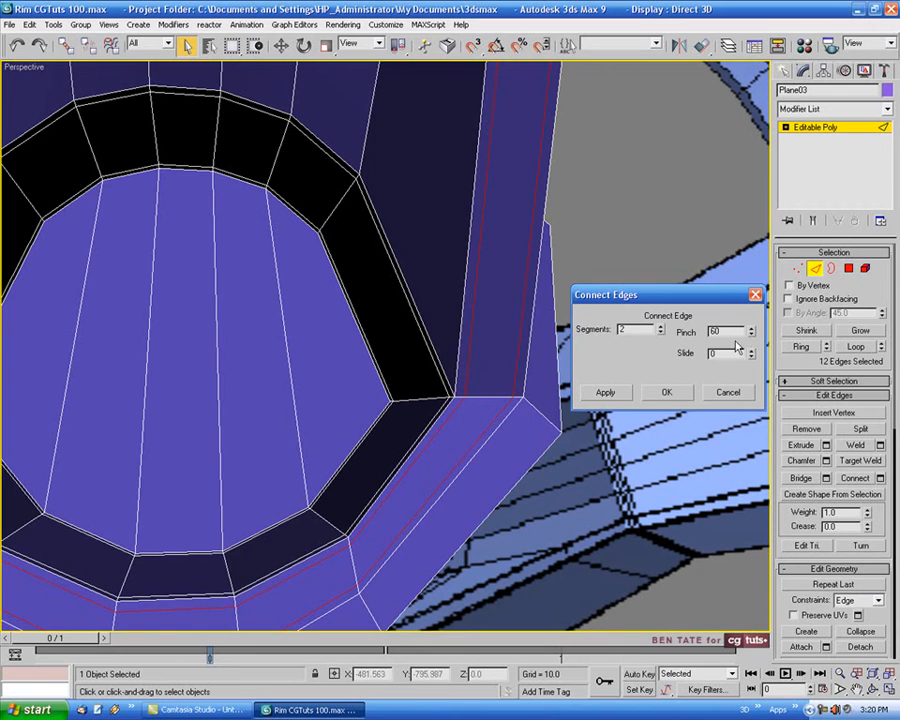
{"action": "left_click", "coordinate": [667, 392]}
- Connect the edge ring across the outer lower strip and side flaps with 1 segment, pinch 0 and slide -50
{"action": "middle_click_drag", "start_coordinate": [421, 352], "coordinate": [683, 483], "text": "alt"}
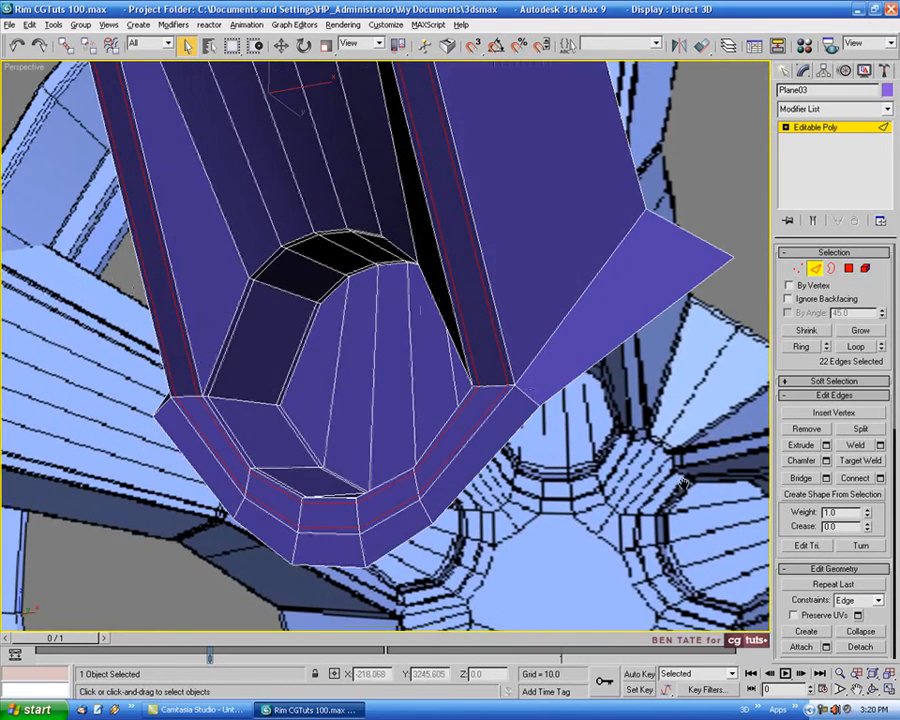
{"action": "left_click", "coordinate": [530, 396]}
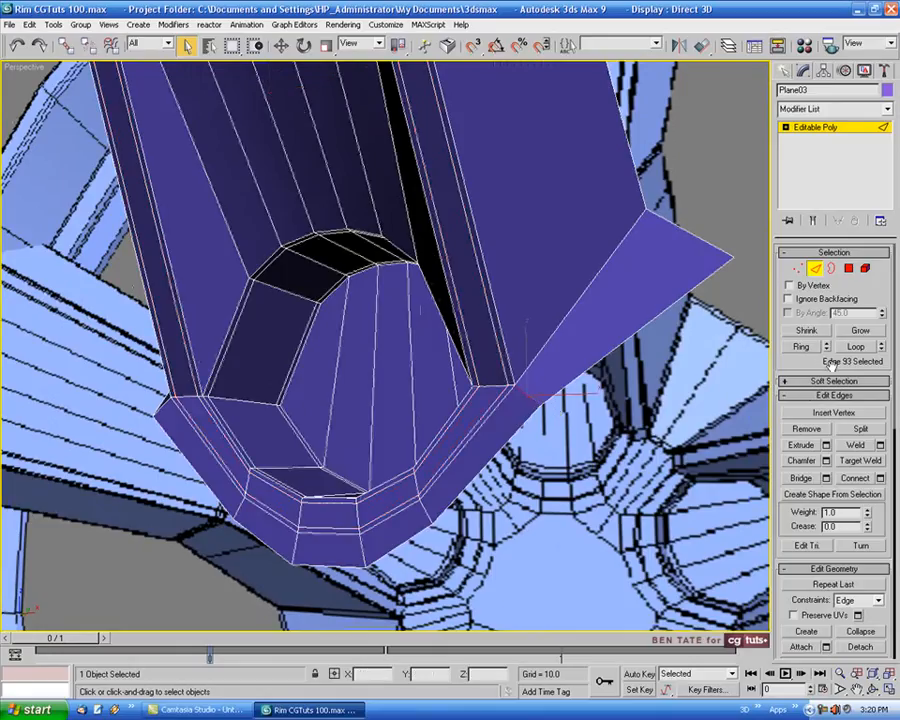
{"action": "left_click", "coordinate": [808, 348]}
{"action": "left_click", "coordinate": [880, 478]}
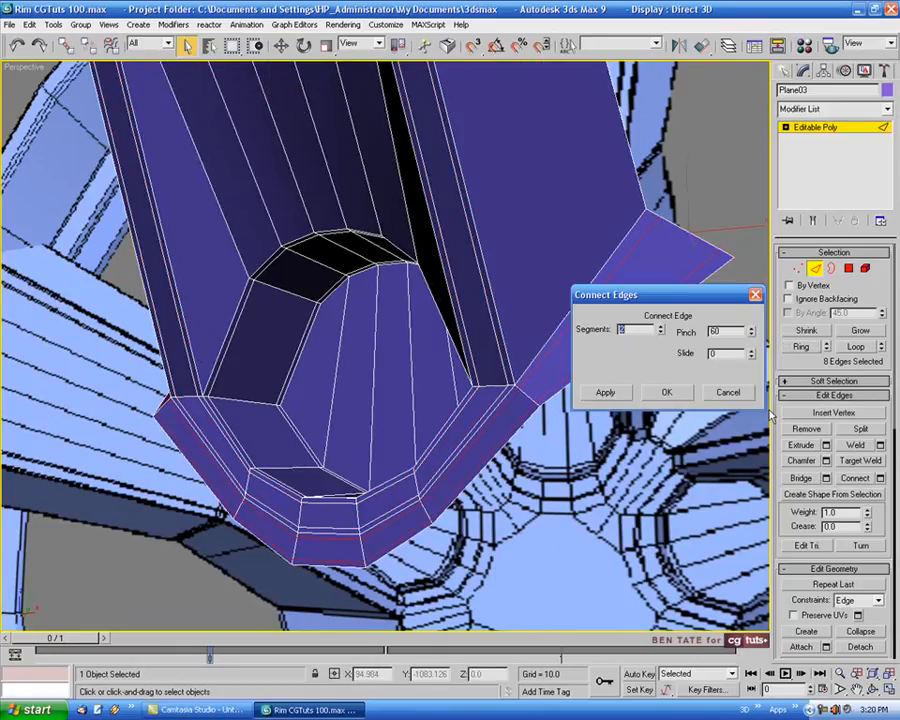
{"action": "left_click", "coordinate": [661, 334]}
{"action": "right_click", "coordinate": [751, 336]}
{"action": "left_click_drag", "start_coordinate": [752, 358], "coordinate": [754, 411]}
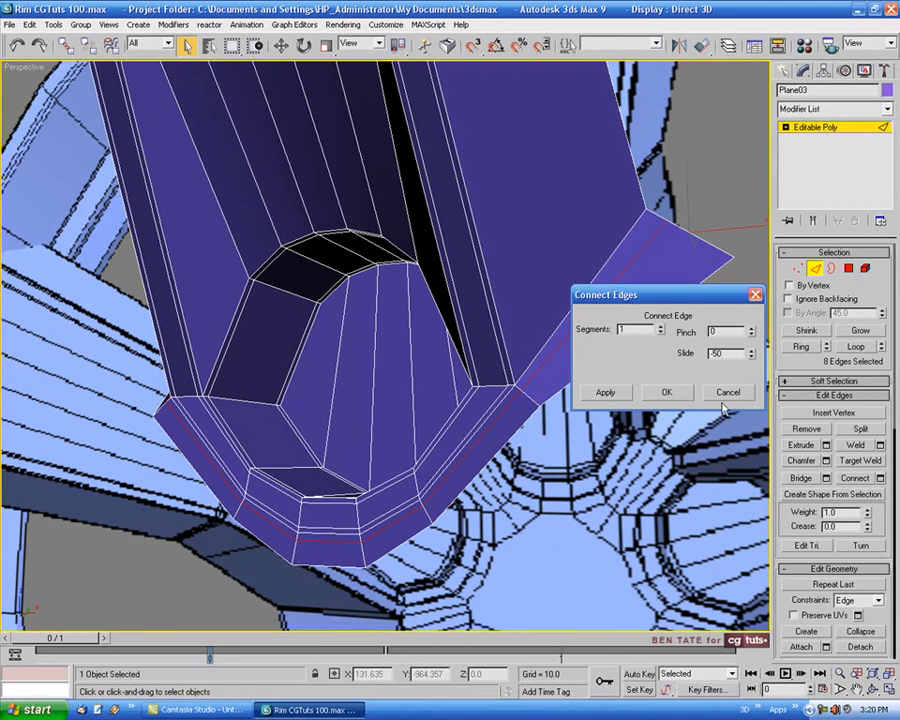
{"action": "left_click", "coordinate": [682, 398]}
- Move the outer loop's end vertex on each side flap along its edge, closer to the flap's upper corner, and return to edge editing
{"action": "middle_click_drag", "start_coordinate": [692, 365], "coordinate": [635, 387]}
{"action": "left_click", "coordinate": [797, 268]}
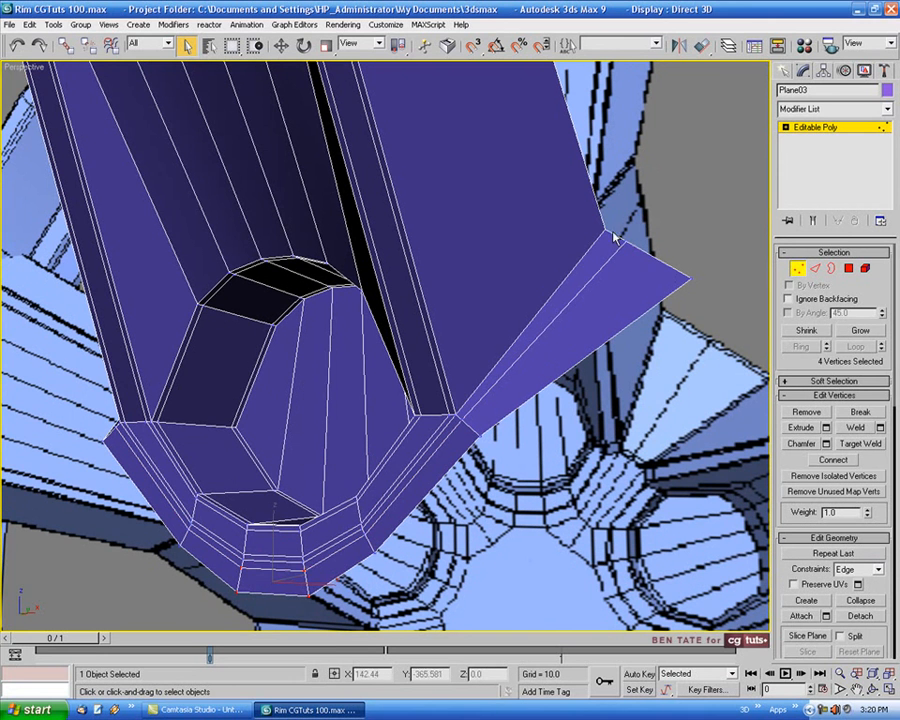
{"action": "middle_click_drag", "start_coordinate": [610, 348], "coordinate": [577, 375]}
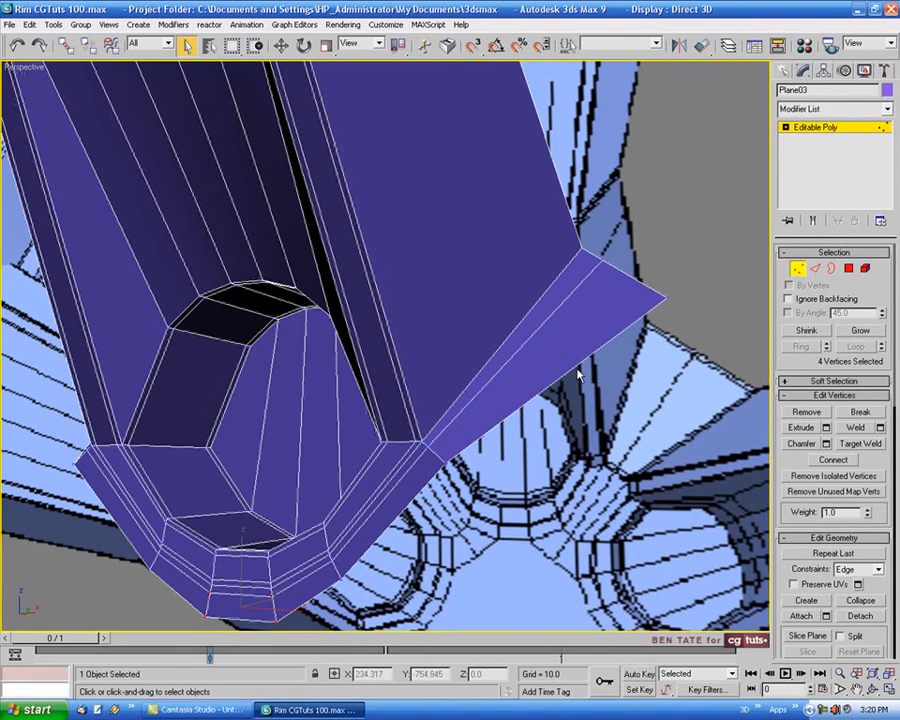
{"action": "middle_click_drag", "start_coordinate": [654, 274], "coordinate": [637, 287]}
{"action": "left_click_drag", "start_coordinate": [607, 264], "coordinate": [579, 282]}
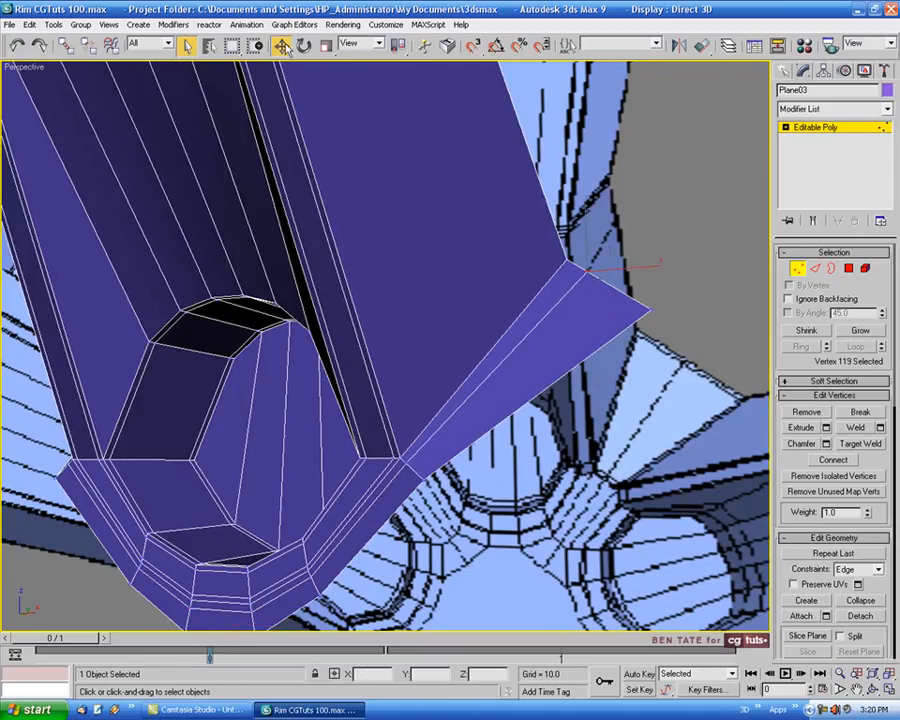
{"action": "key", "text": "w"}
{"action": "left_click_drag", "start_coordinate": [645, 265], "coordinate": [628, 268]}
{"action": "middle_click_drag", "start_coordinate": [590, 366], "coordinate": [426, 426], "text": "alt"}
{"action": "left_click", "coordinate": [219, 283]}
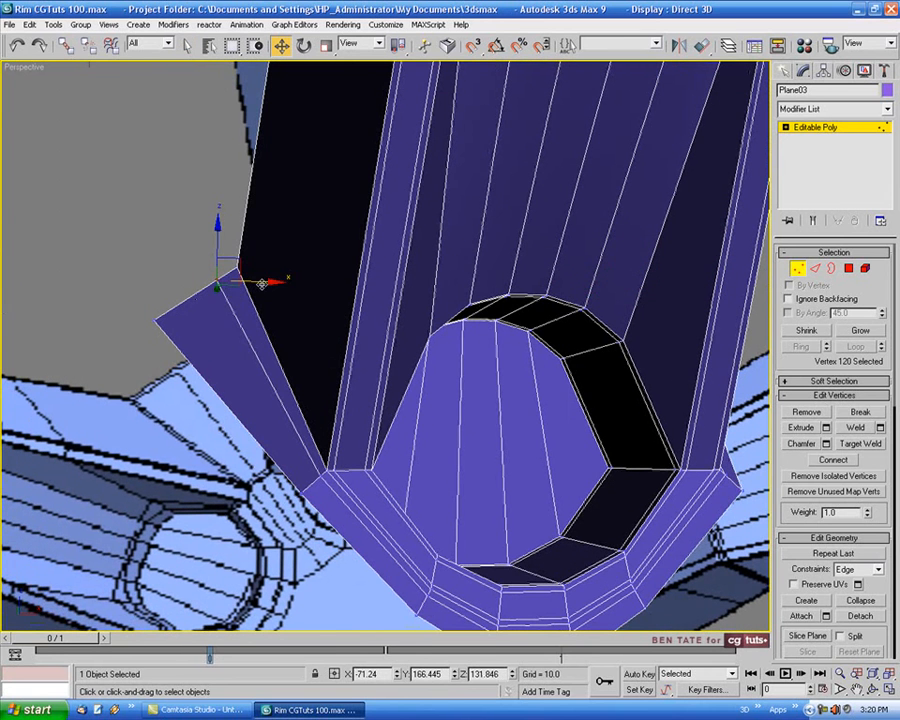
{"action": "left_click_drag", "start_coordinate": [264, 284], "coordinate": [275, 287]}
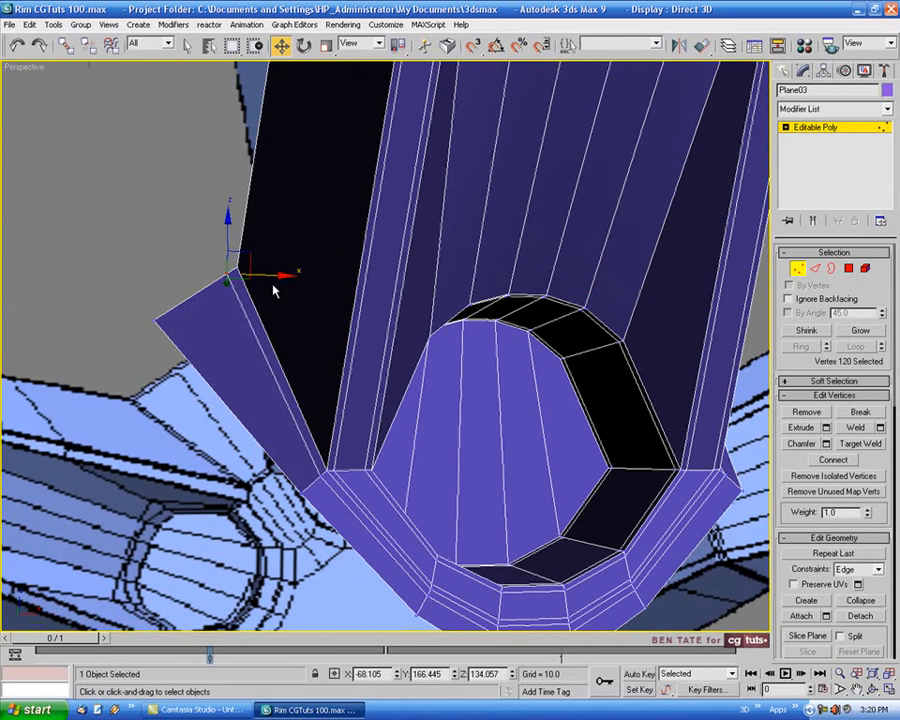
{"action": "middle_click_drag", "start_coordinate": [275, 287], "coordinate": [448, 418], "text": "alt"}
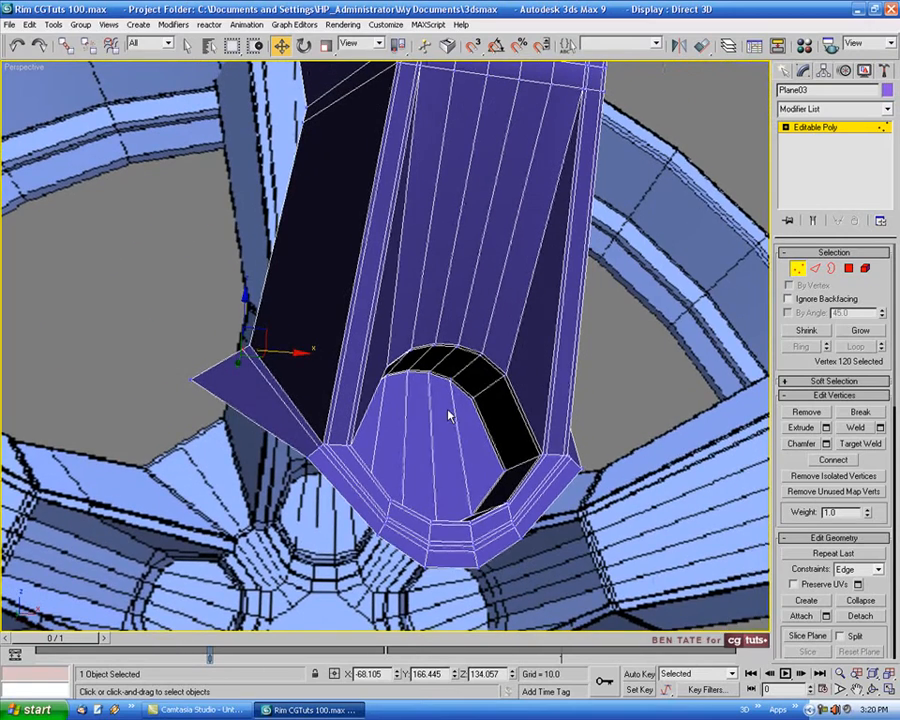
{"action": "left_click", "coordinate": [816, 268]}
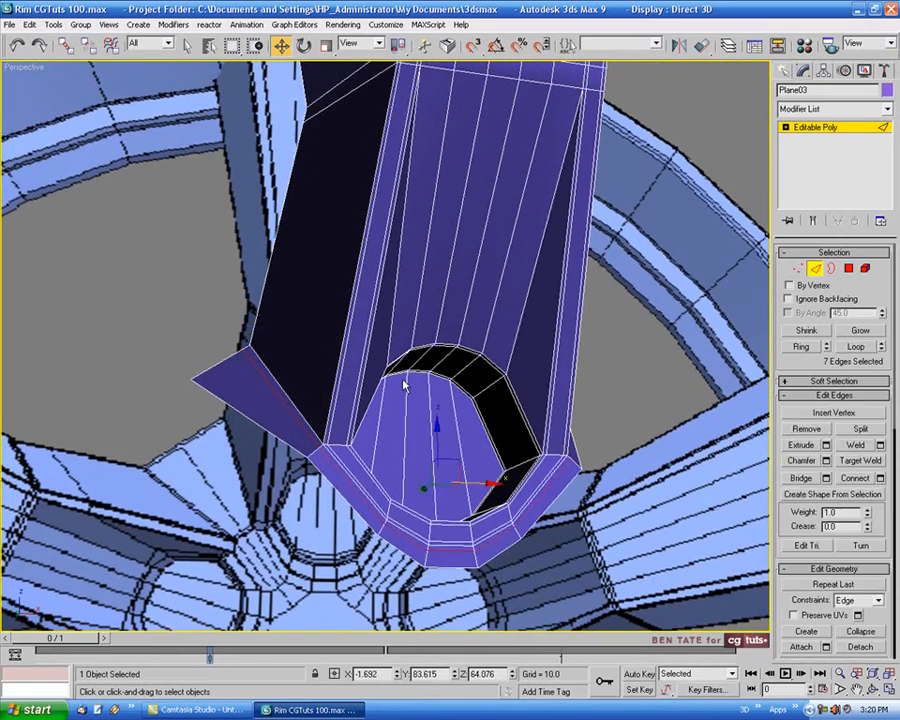
- Connect the ring of lengthwise edges around the lower spoke with 1 segment, pinch 0 and slide 95, near the bolt hole end
{"action": "left_click", "coordinate": [345, 351]}
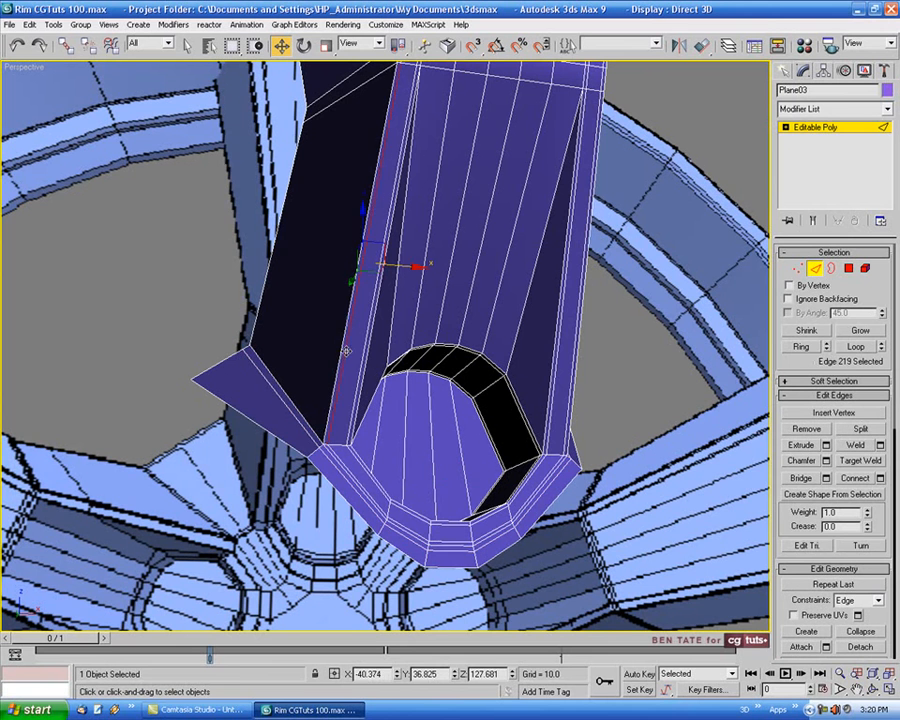
{"action": "left_click", "coordinate": [801, 346]}
{"action": "left_click", "coordinate": [880, 478]}
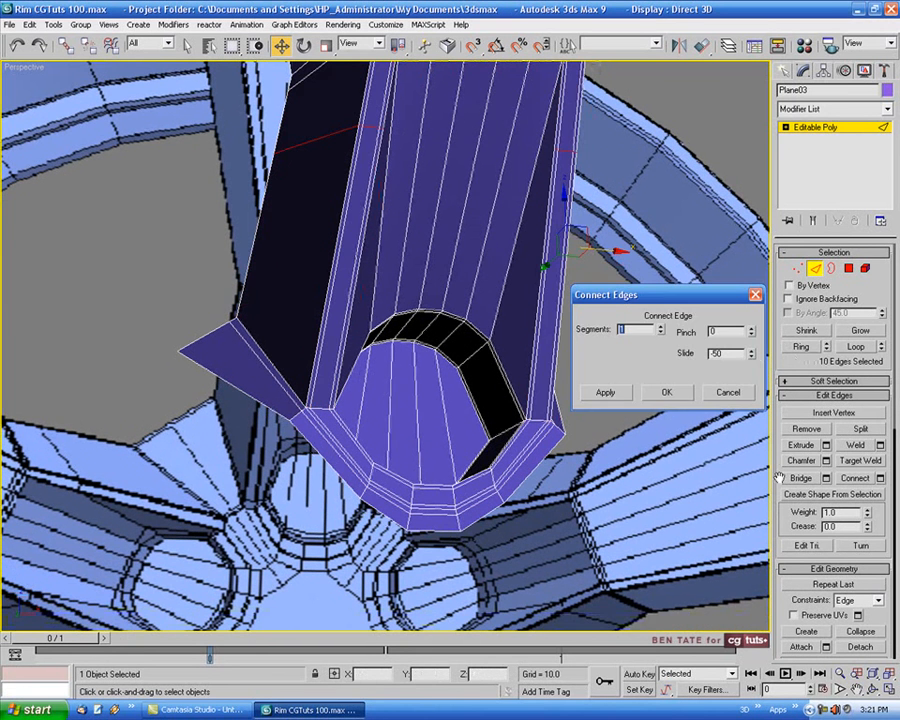
{"action": "left_click_drag", "start_coordinate": [751, 350], "coordinate": [758, 152]}
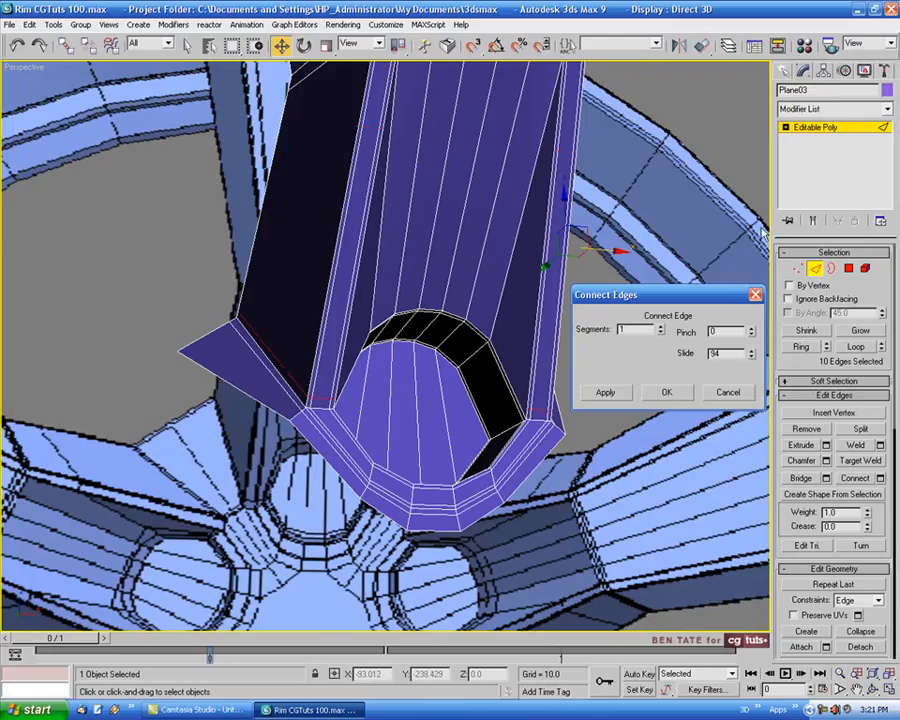
{"action": "left_click", "coordinate": [751, 351]}
{"action": "left_click", "coordinate": [751, 350]}
{"action": "left_click", "coordinate": [667, 393]}
- Connect the six lengthwise edges of the recess above the bolt hole with 1 segment, pinch 0 and slide 95
{"action": "middle_click_drag", "start_coordinate": [640, 430], "coordinate": [388, 272], "text": "alt"}
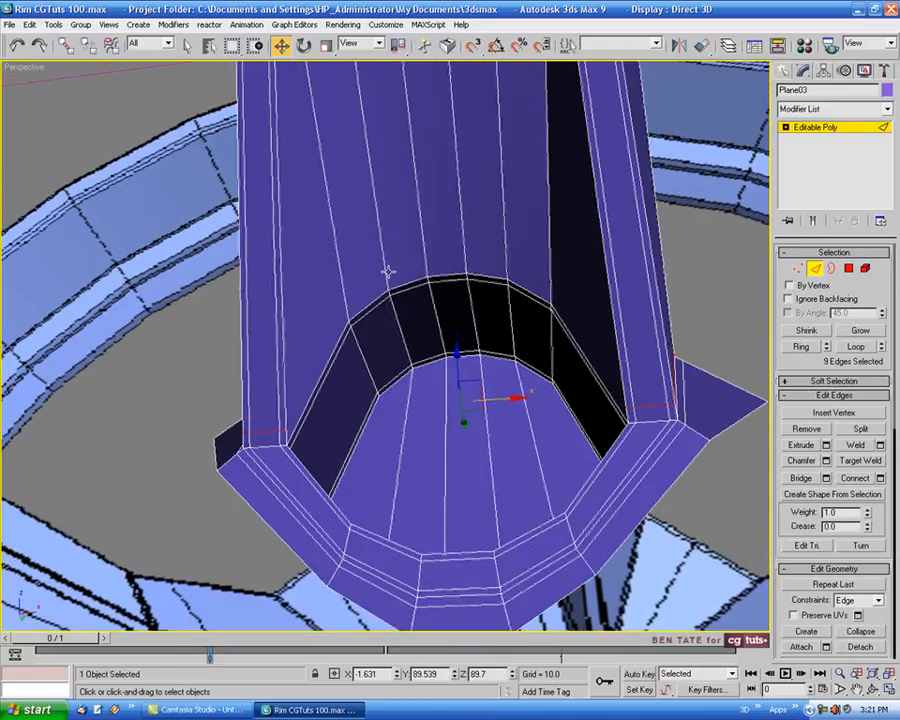
{"action": "left_click", "coordinate": [338, 262]}
{"action": "left_click", "coordinate": [412, 254], "text": "ctrl"}
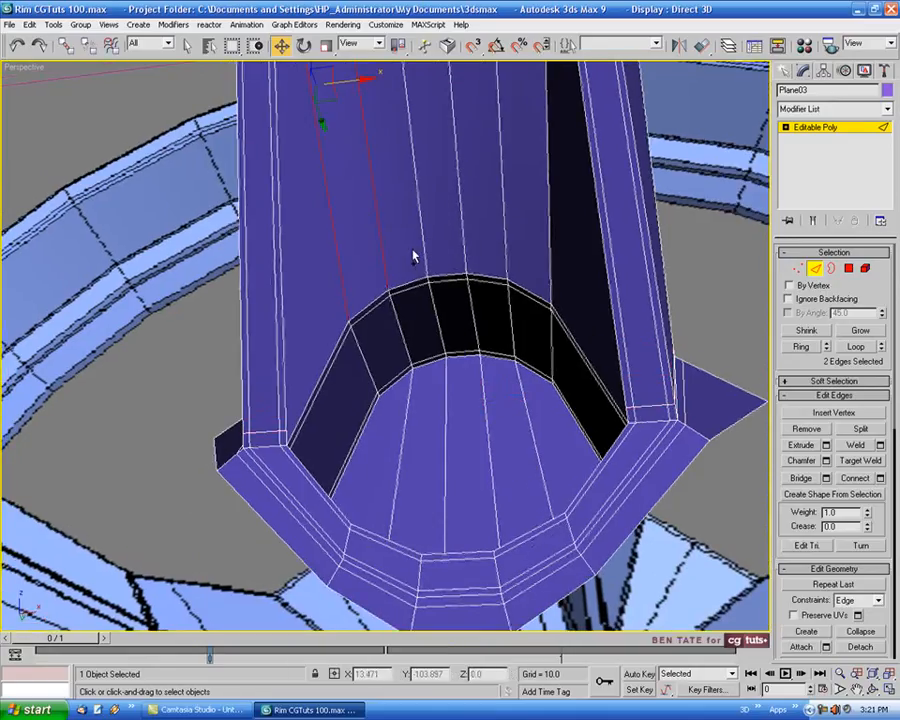
{"action": "left_click", "coordinate": [422, 254], "text": "ctrl"}
{"action": "left_click", "coordinate": [464, 244], "text": "ctrl"}
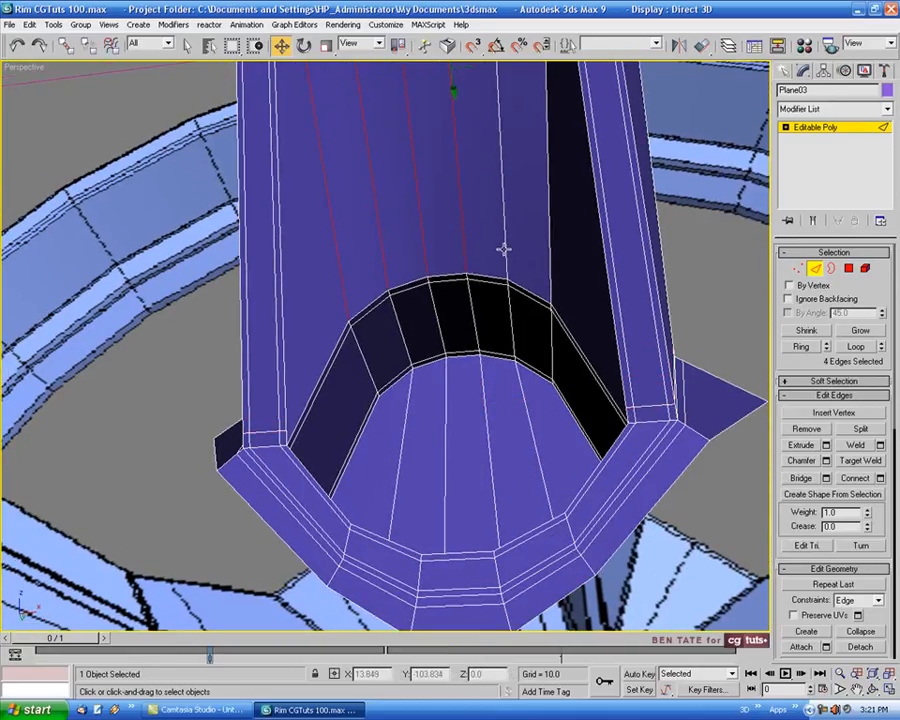
{"action": "left_click", "coordinate": [504, 249], "text": "ctrl"}
{"action": "left_click", "coordinate": [545, 260], "text": "ctrl"}
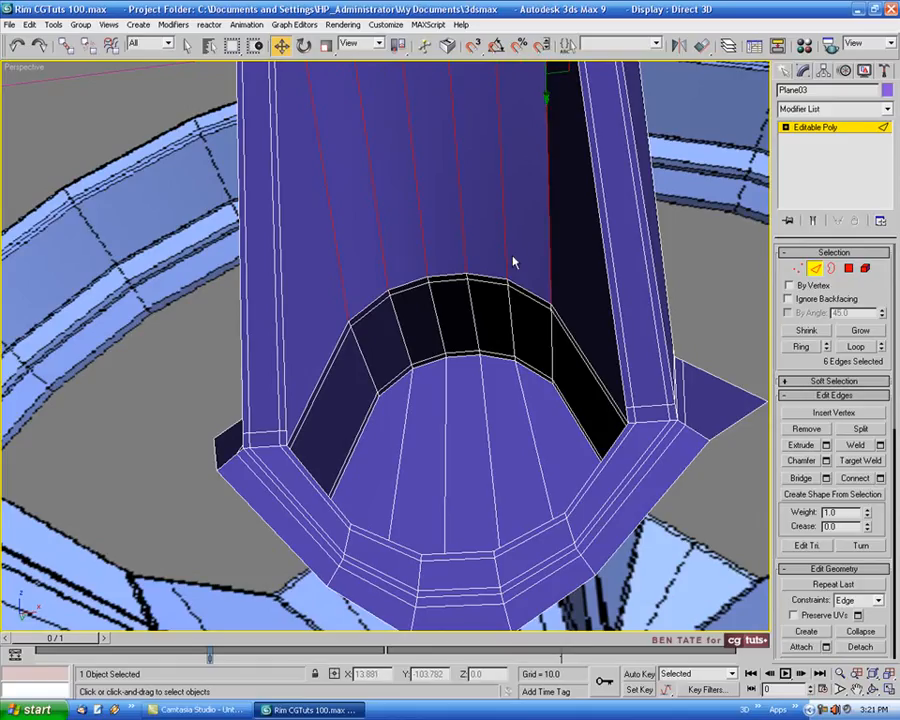
{"action": "left_click", "coordinate": [880, 479]}
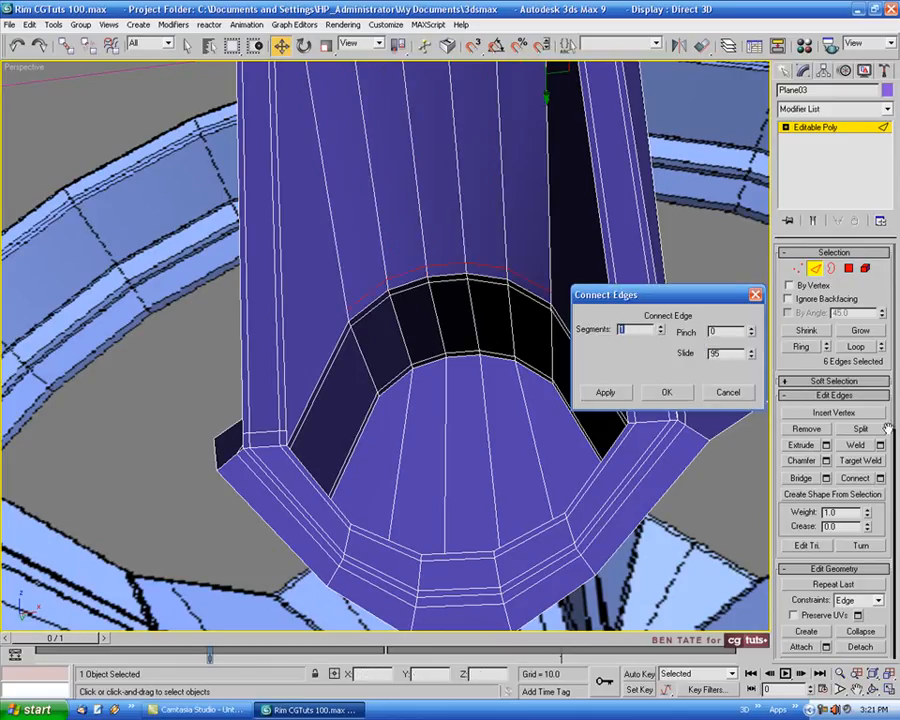
{"action": "left_click", "coordinate": [666, 393]}
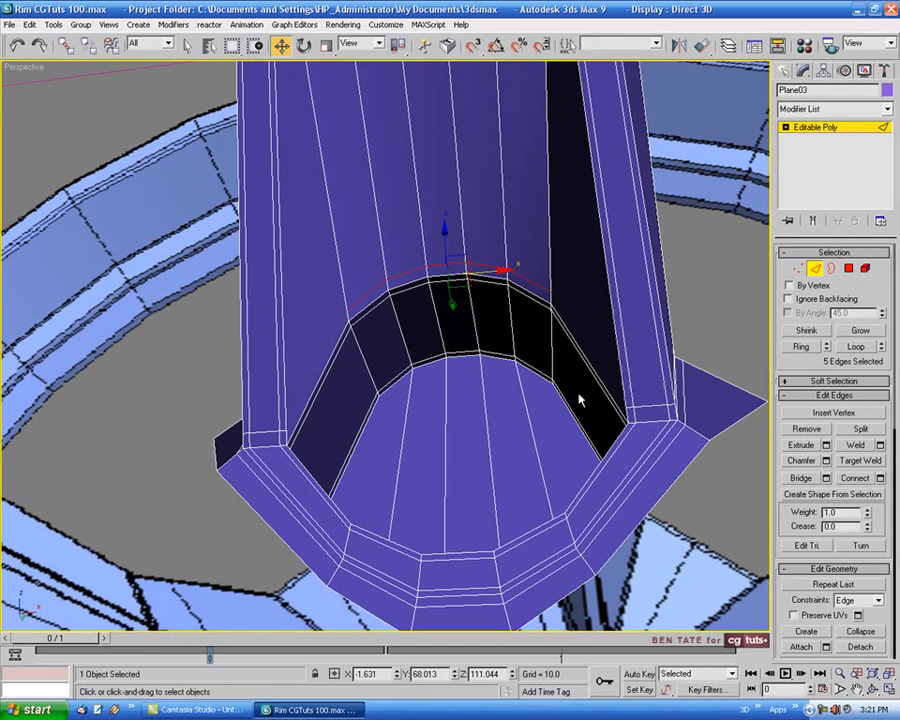
- Connect the left end vertex of the new arc above the bolt hole to the support loop vertex on the adjacent side strip
{"action": "scroll", "coordinate": [565, 395], "scroll_direction": "up", "scroll_amount": 5}
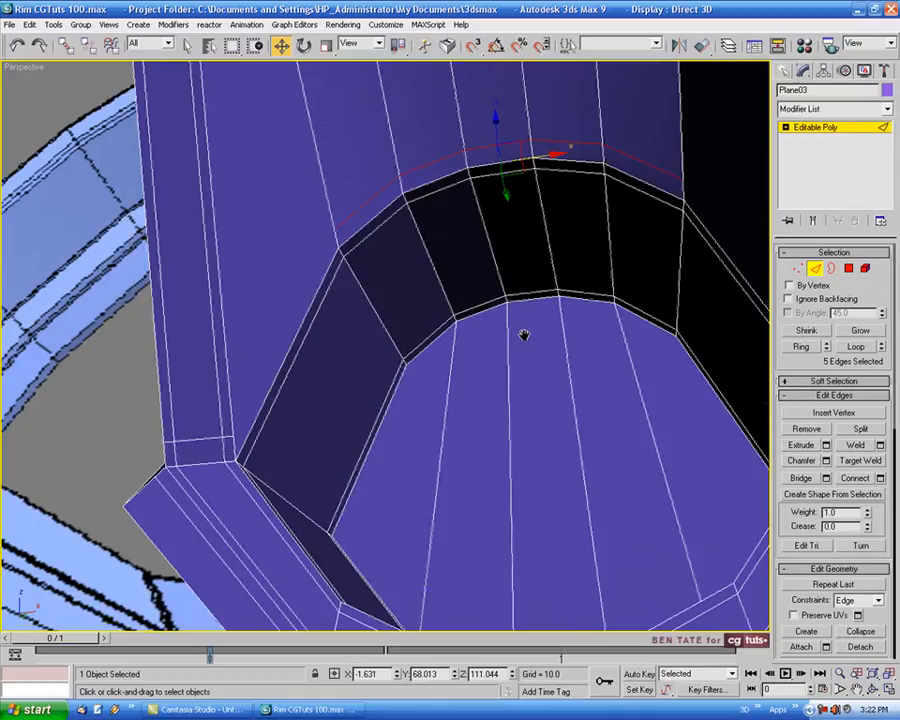
{"action": "middle_click_drag", "start_coordinate": [524, 335], "coordinate": [345, 230]}
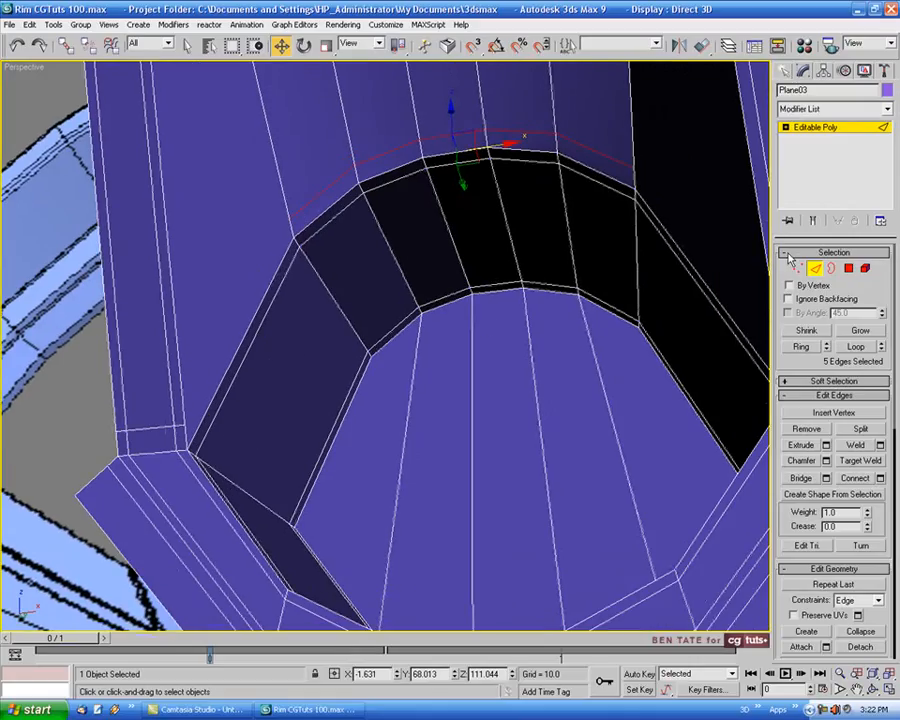
{"action": "key", "text": "1"}
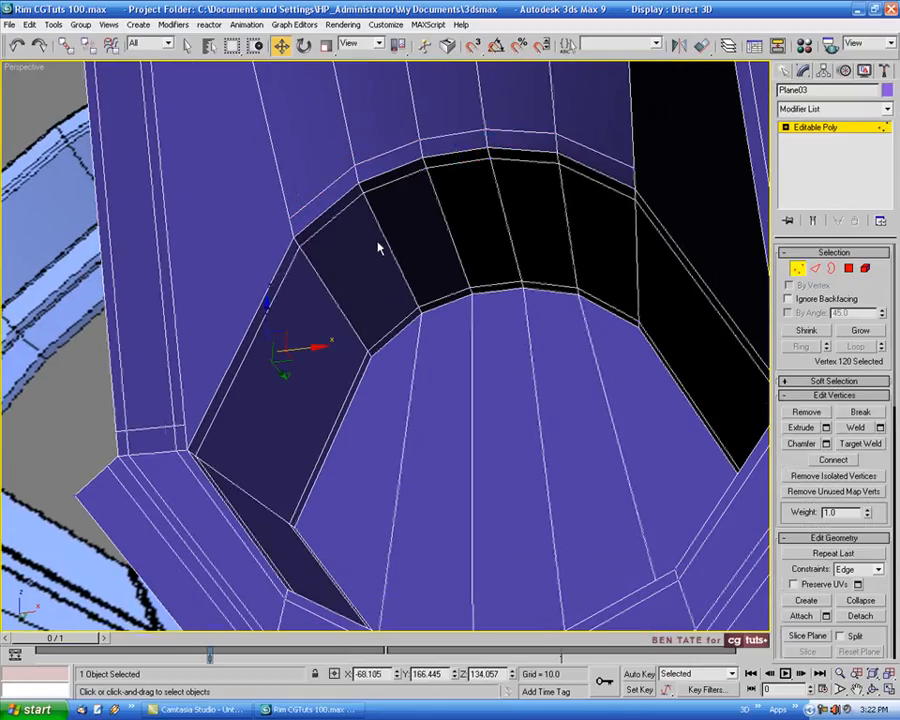
{"action": "left_click", "coordinate": [291, 217]}
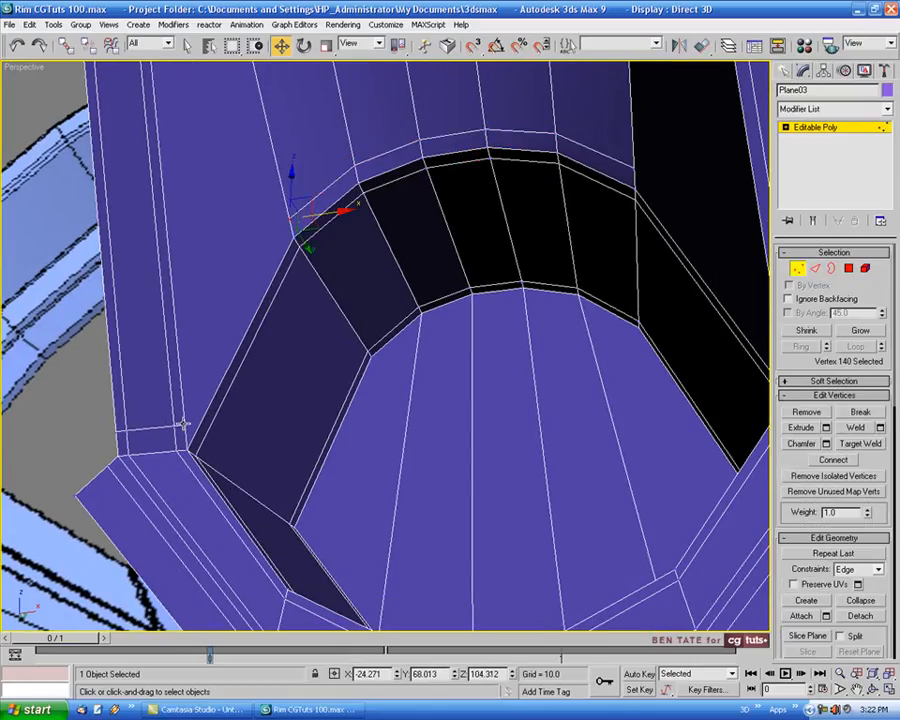
{"action": "left_click", "coordinate": [184, 424], "text": "ctrl"}
{"action": "left_click", "coordinate": [820, 461]}
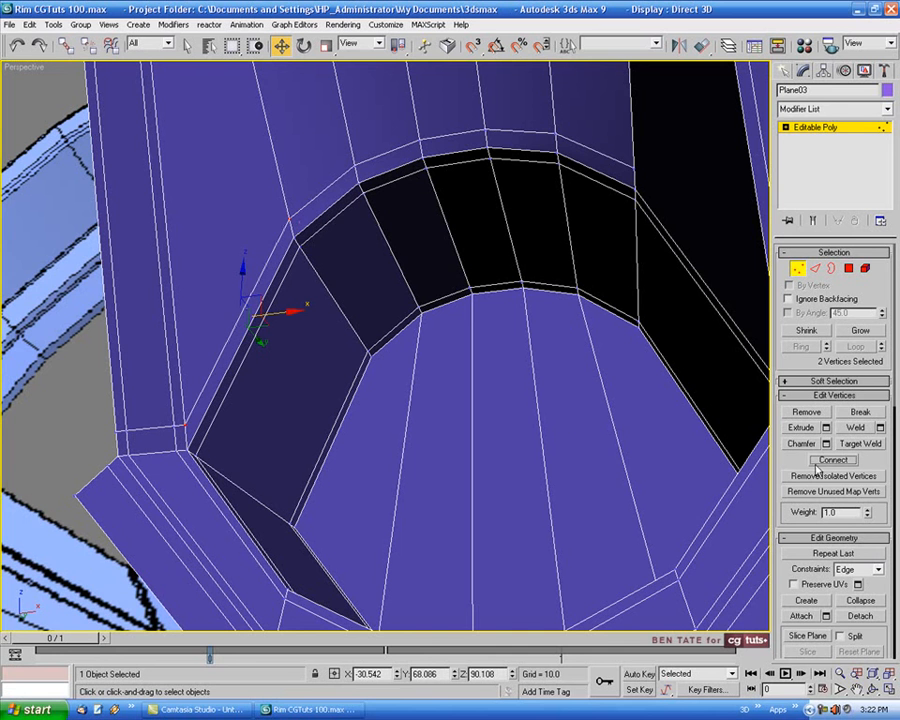
- Connect the arc's right end vertex to the support loop vertex on the opposite side strip
{"action": "middle_click_drag", "start_coordinate": [577, 524], "coordinate": [605, 388], "text": "alt"}
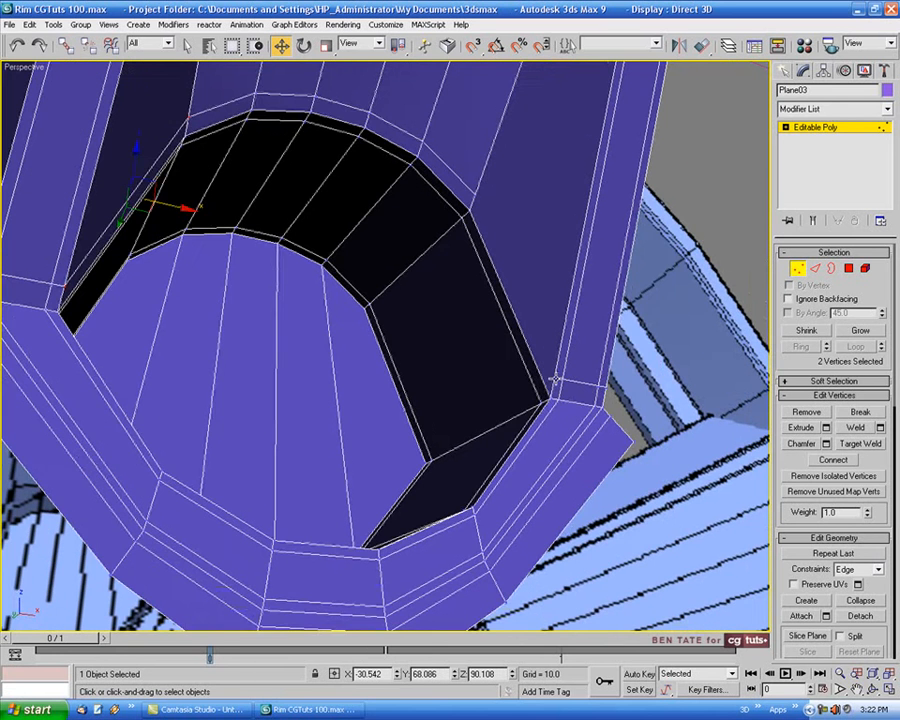
{"action": "left_click", "coordinate": [553, 383]}
{"action": "left_click", "coordinate": [475, 193], "text": "ctrl"}
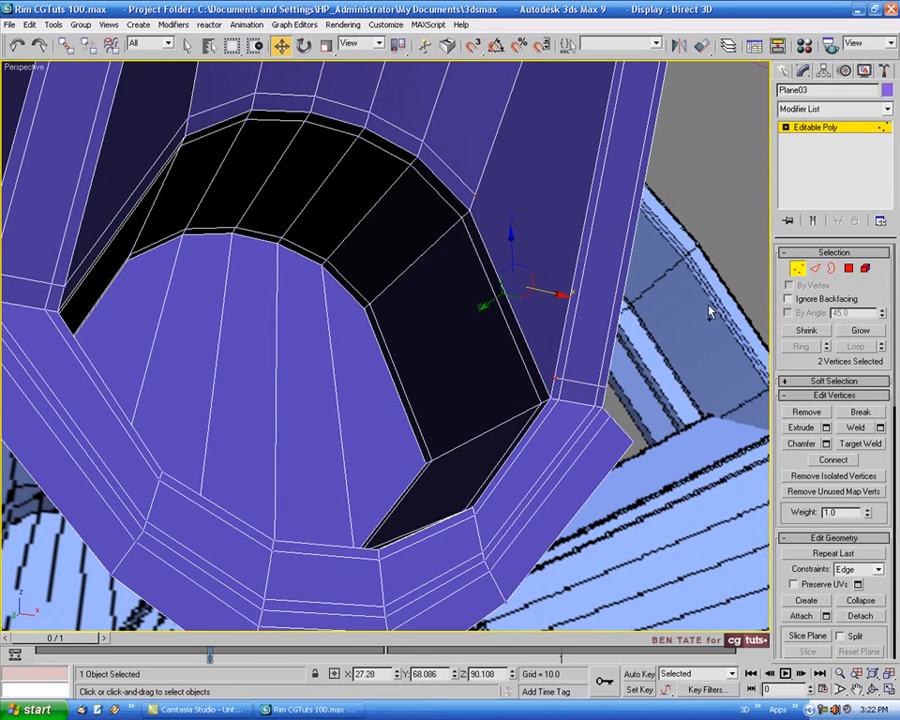
{"action": "middle_click_drag", "start_coordinate": [614, 454], "coordinate": [567, 378], "text": "alt"}
- Inset the five floor polygons of the bolt hole as a group by 1.0 and leave polygon editing
{"action": "scroll", "coordinate": [638, 448], "scroll_direction": "down", "scroll_amount": 5}
{"action": "scroll", "coordinate": [436, 307], "scroll_direction": "up", "scroll_amount": 5}
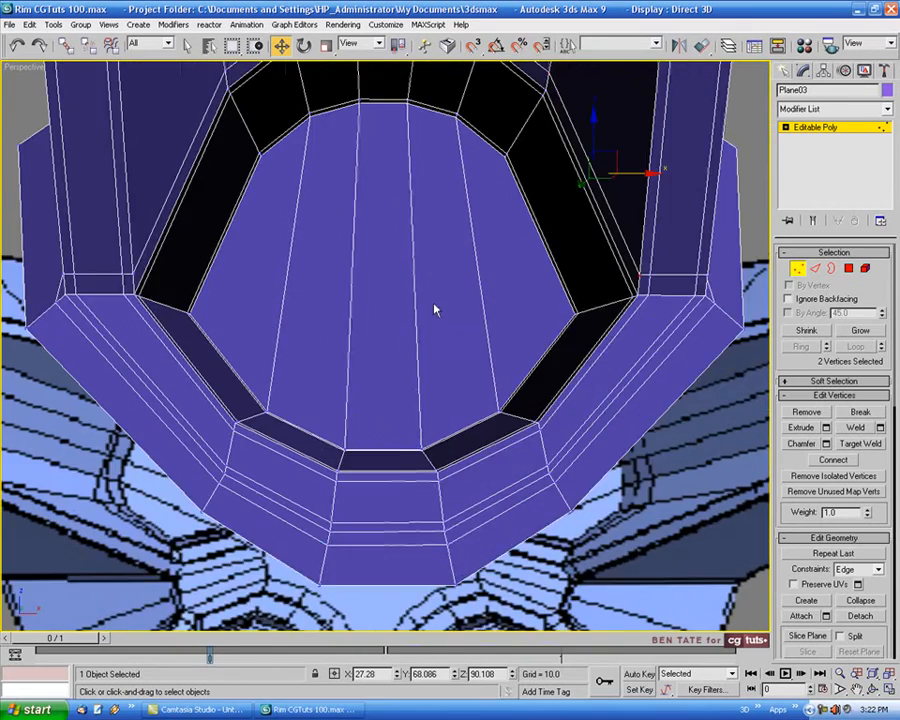
{"action": "middle_click_drag", "start_coordinate": [438, 307], "coordinate": [468, 360], "text": "alt"}
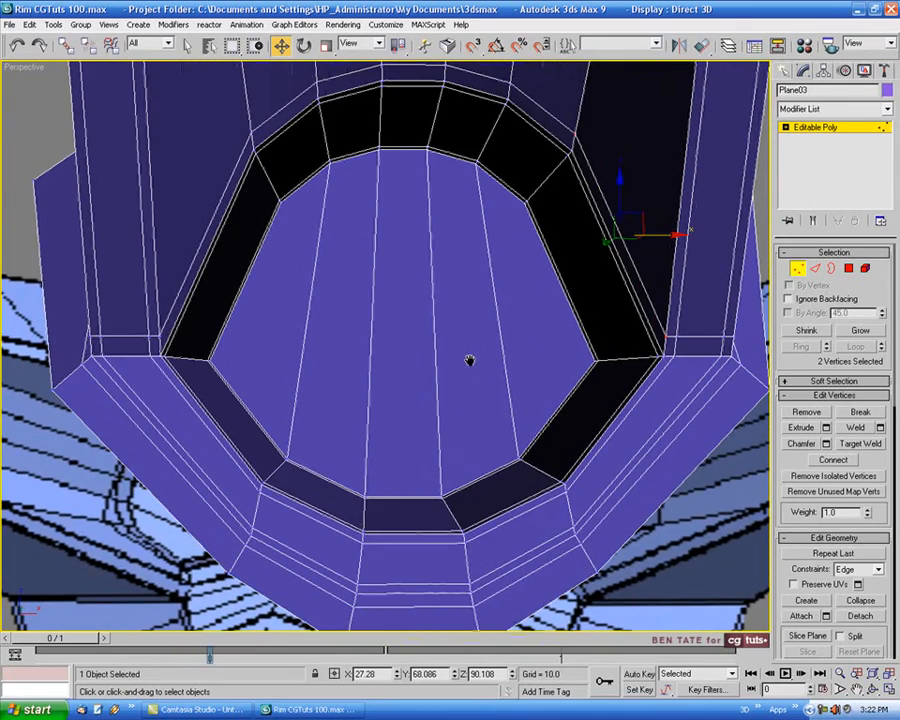
{"action": "left_click", "coordinate": [848, 268]}
{"action": "left_click", "coordinate": [187, 48]}
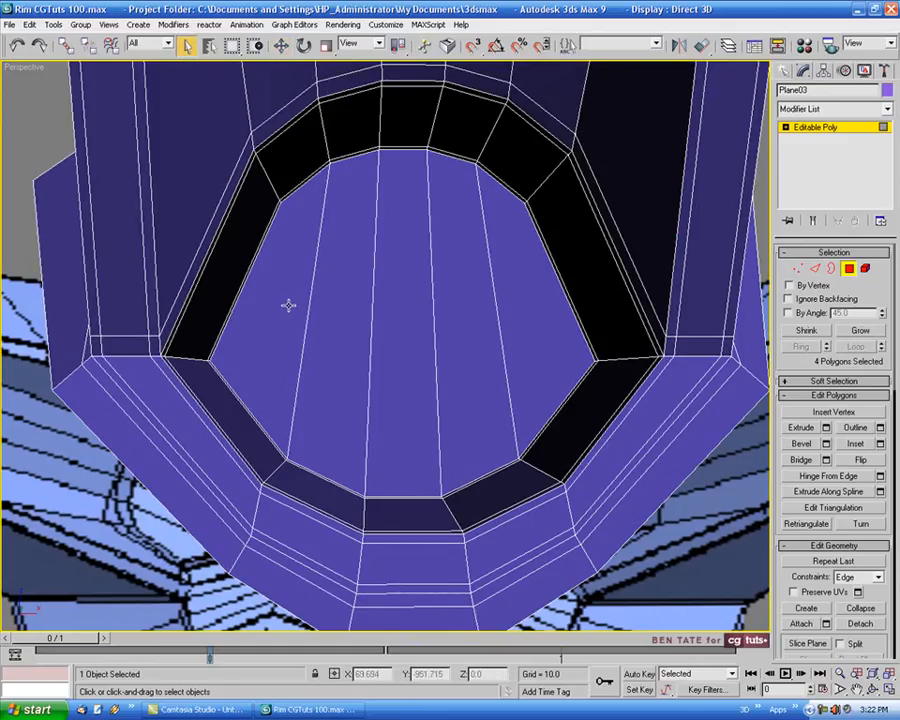
{"action": "left_click", "coordinate": [285, 298]}
{"action": "left_click", "coordinate": [347, 297], "text": "ctrl"}
{"action": "left_click", "coordinate": [401, 297], "text": "ctrl"}
{"action": "left_click", "coordinate": [475, 297], "text": "ctrl"}
{"action": "left_click", "coordinate": [518, 297], "text": "ctrl"}
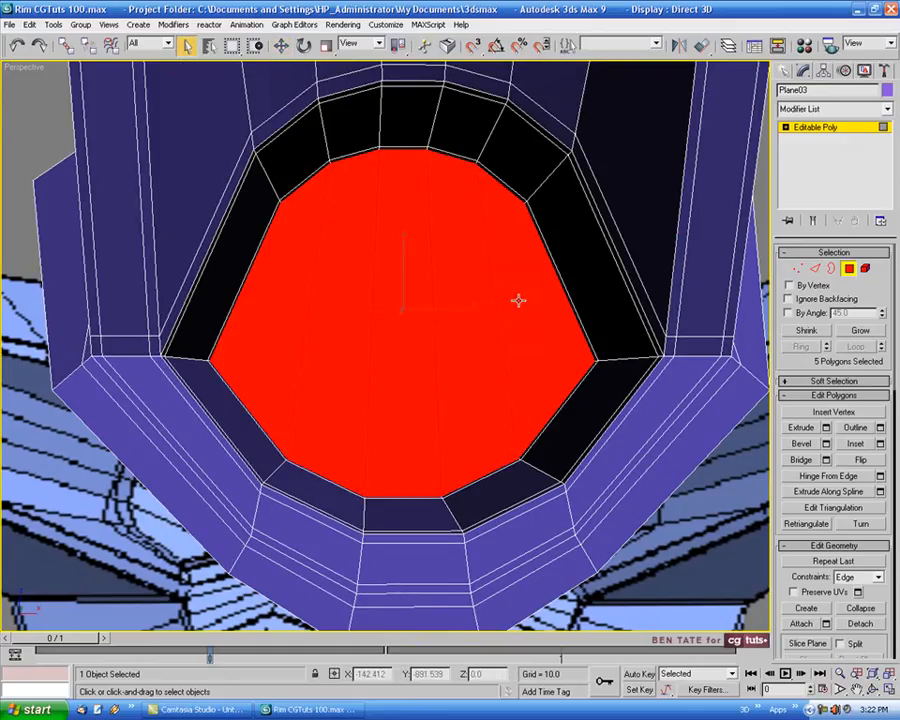
{"action": "left_click", "coordinate": [880, 445]}
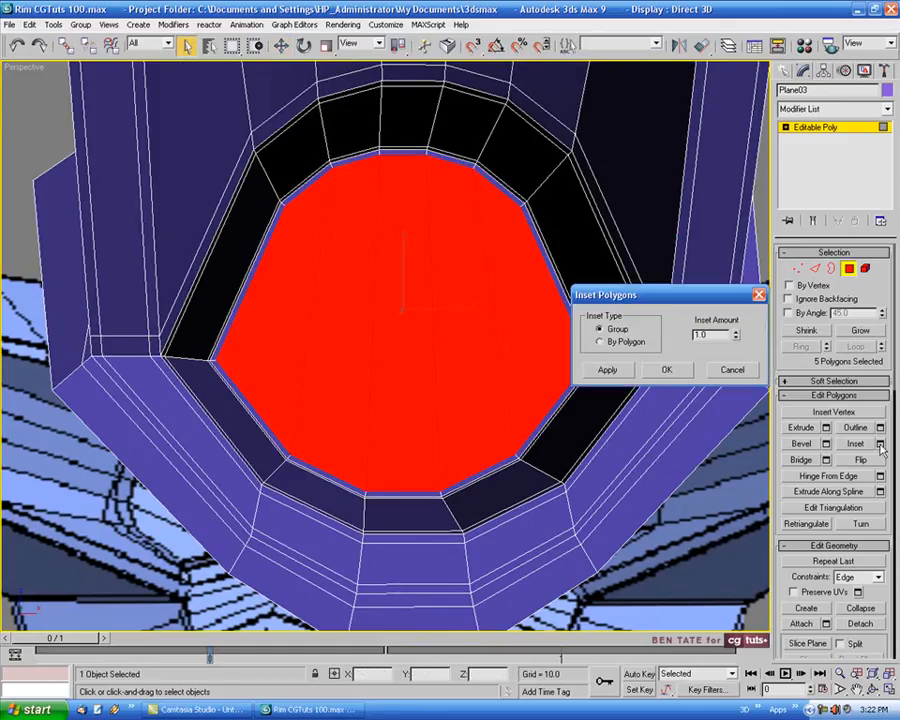
{"action": "left_click", "coordinate": [669, 371]}
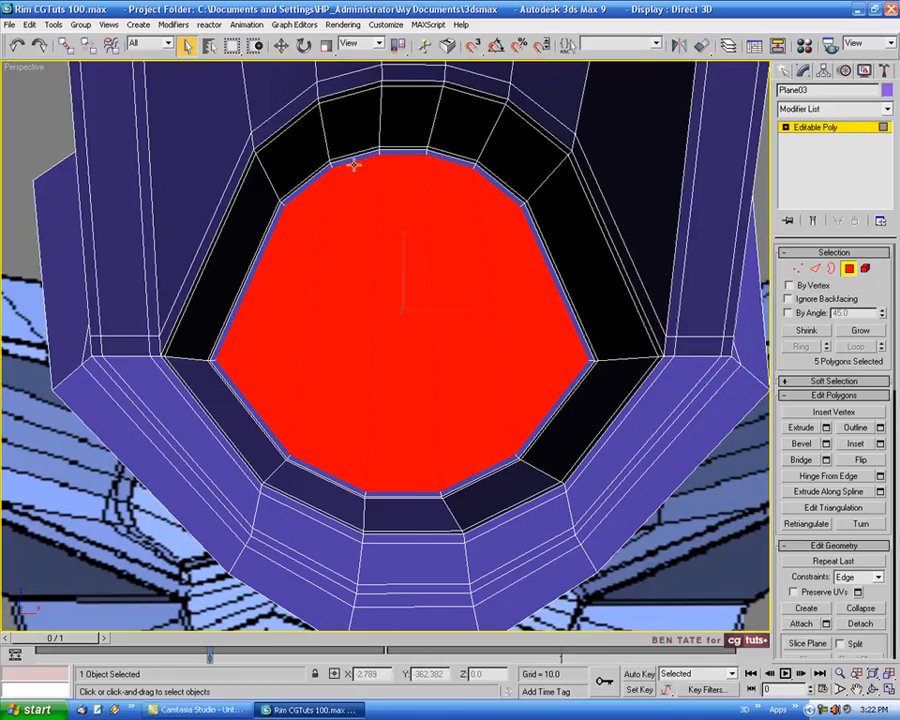
{"action": "left_click", "coordinate": [848, 269]}
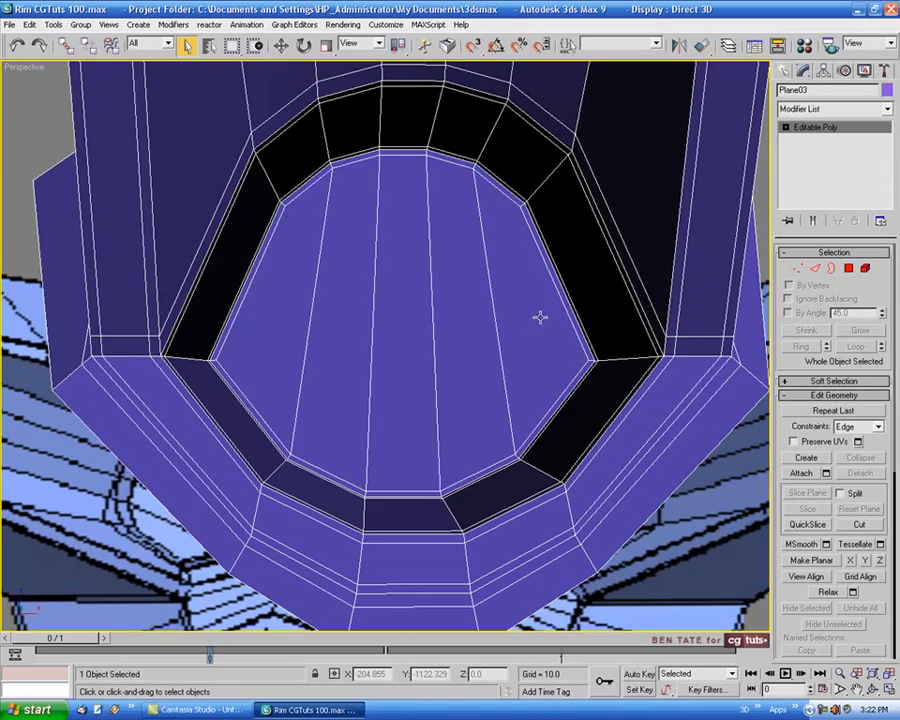
- Examine the spoke's support loops and its fit to the wheel reference in the perspective and front views
{"action": "middle_click_drag", "start_coordinate": [536, 314], "coordinate": [530, 400], "text": "alt"}
{"action": "scroll", "coordinate": [550, 308], "scroll_direction": "down", "scroll_amount": 3}
{"action": "scroll", "coordinate": [542, 390], "scroll_direction": "down", "scroll_amount": 3}
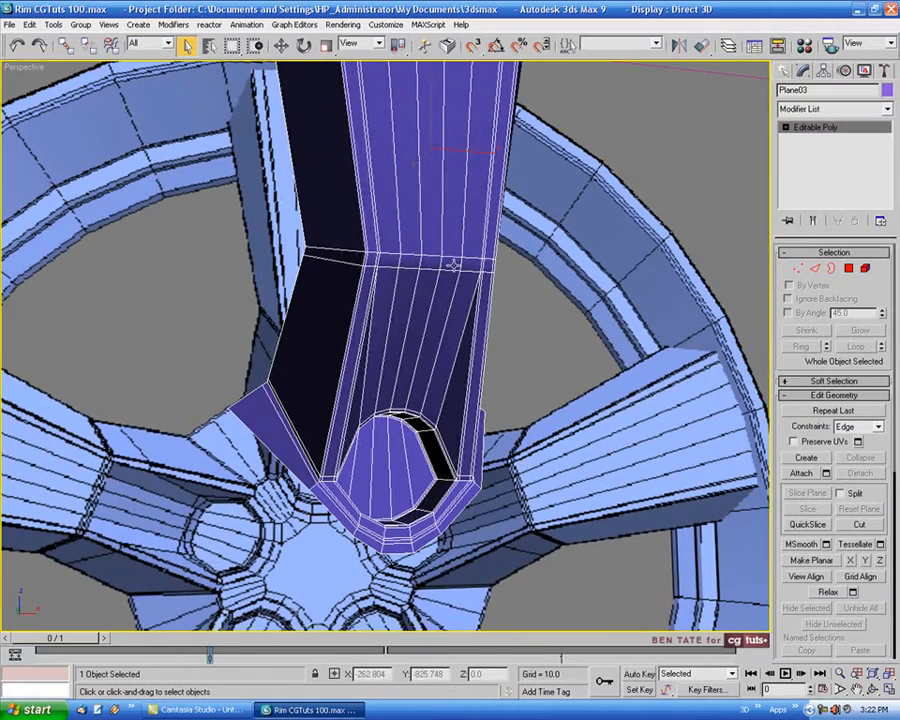
{"action": "mouse_move", "coordinate": [488, 328]}
{"action": "middle_mouse_down", "text": "alt"}
{"action": "mouse_move", "coordinate": [438, 323]}
{"action": "mouse_move", "coordinate": [462, 396]}
{"action": "mouse_move", "coordinate": [424, 388]}
{"action": "mouse_move", "coordinate": [463, 386]}
{"action": "mouse_move", "coordinate": [506, 400]}
{"action": "mouse_move", "coordinate": [490, 315]}
{"action": "mouse_move", "coordinate": [480, 317]}
{"action": "middle_mouse_up", "text": "alt"}
{"action": "key", "text": "alt+w"}
{"action": "key", "text": "alt+w"}
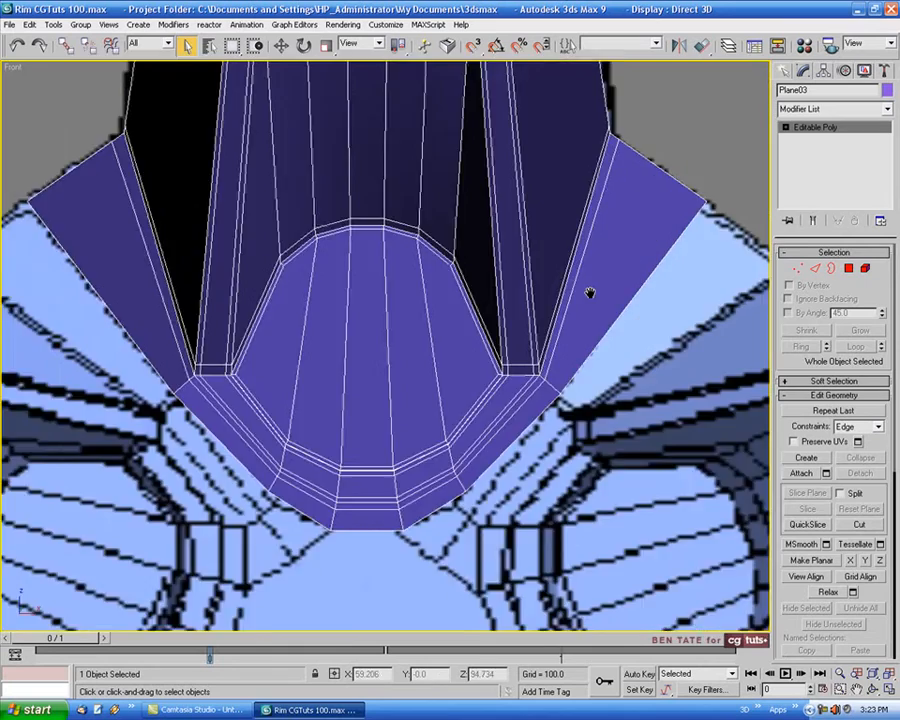
{"action": "scroll", "coordinate": [570, 297], "scroll_direction": "down", "scroll_amount": 8}
{"action": "scroll", "coordinate": [470, 270], "scroll_direction": "up", "scroll_amount": 2}
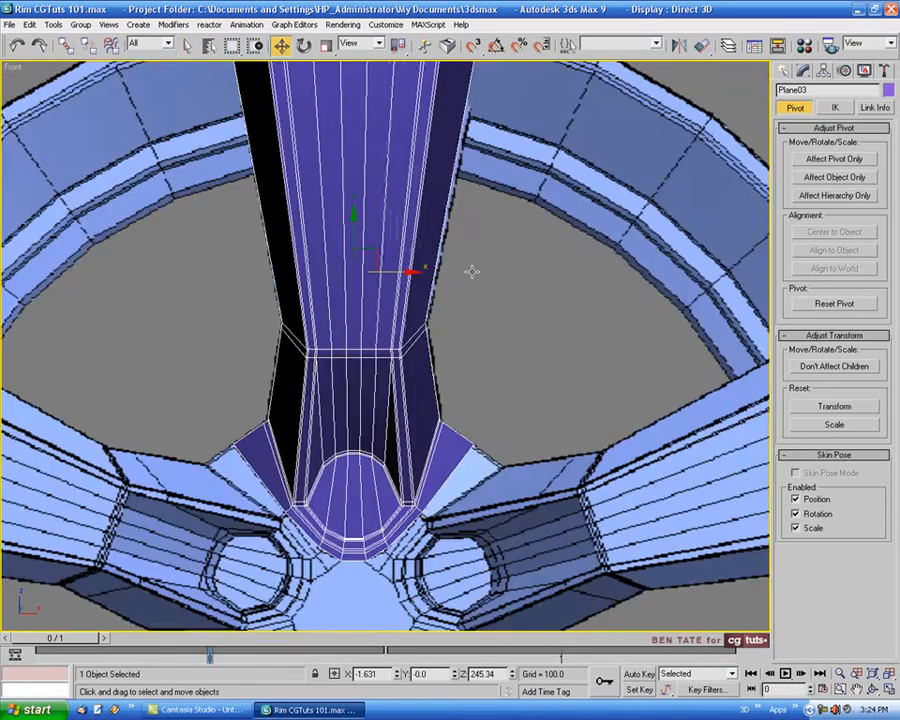
{"action": "key", "text": "alt+w"}
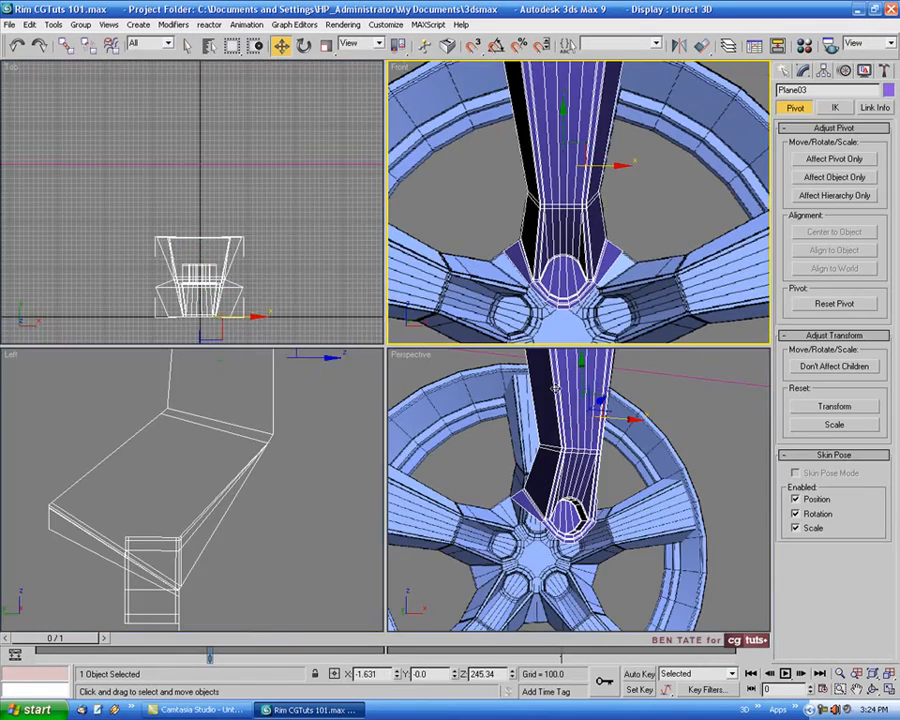
{"action": "right_click", "coordinate": [598, 474]}
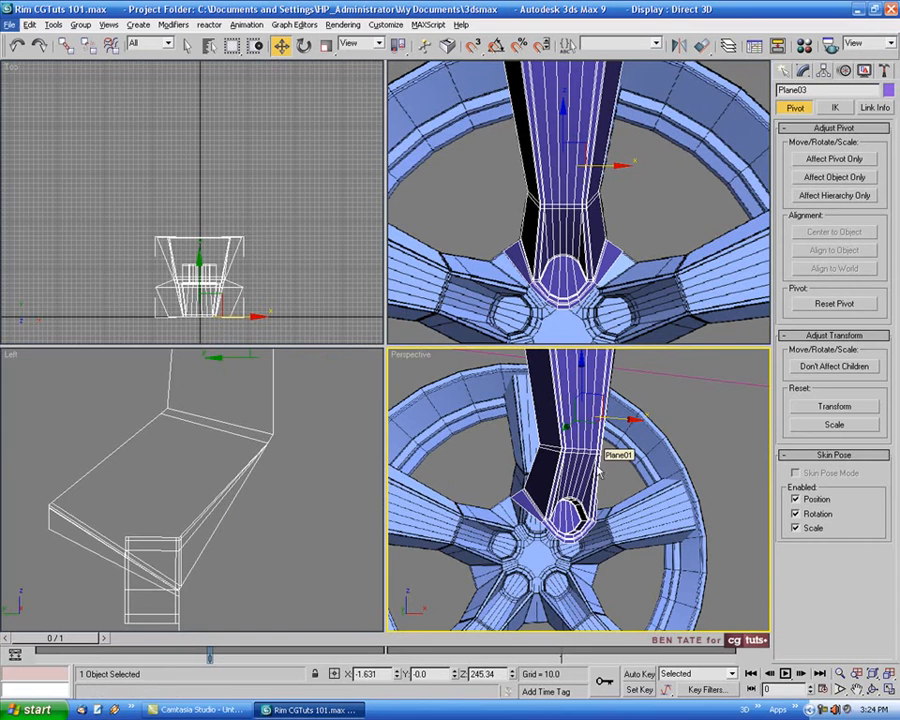
{"action": "middle_click_drag", "start_coordinate": [668, 530], "coordinate": [652, 537], "text": "alt"}
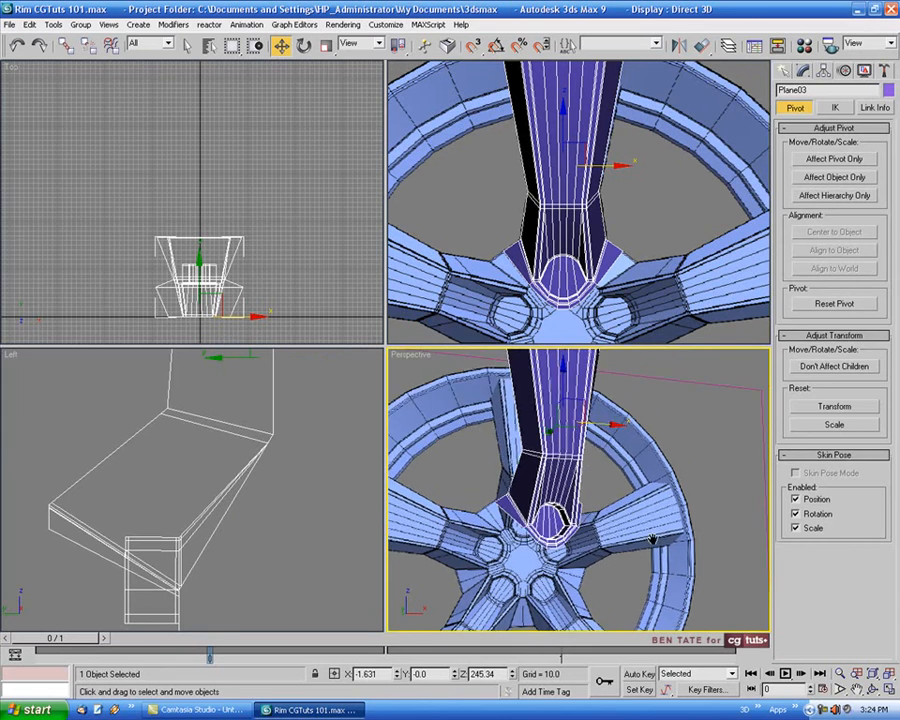
{"action": "key", "text": "alt+w"}
{"action": "middle_click_drag", "start_coordinate": [595, 483], "coordinate": [595, 450], "text": "alt"}
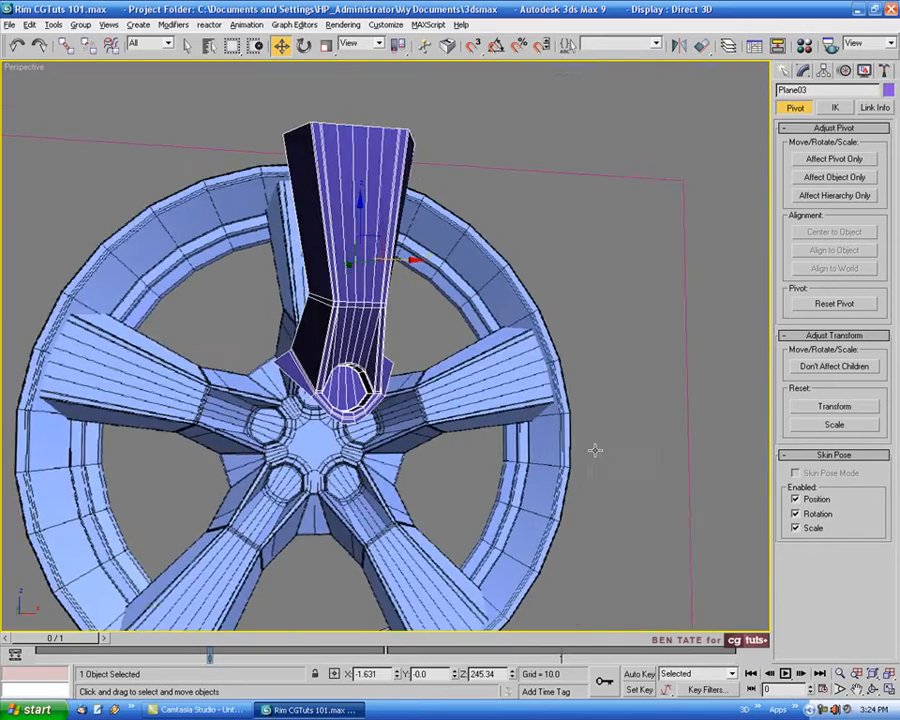
{"action": "scroll", "coordinate": [470, 418], "scroll_direction": "up", "scroll_amount": 3}
{"action": "middle_click_drag", "start_coordinate": [470, 418], "coordinate": [480, 458]}
{"action": "key", "text": "alt+w"}
{"action": "middle_click", "coordinate": [606, 312]}
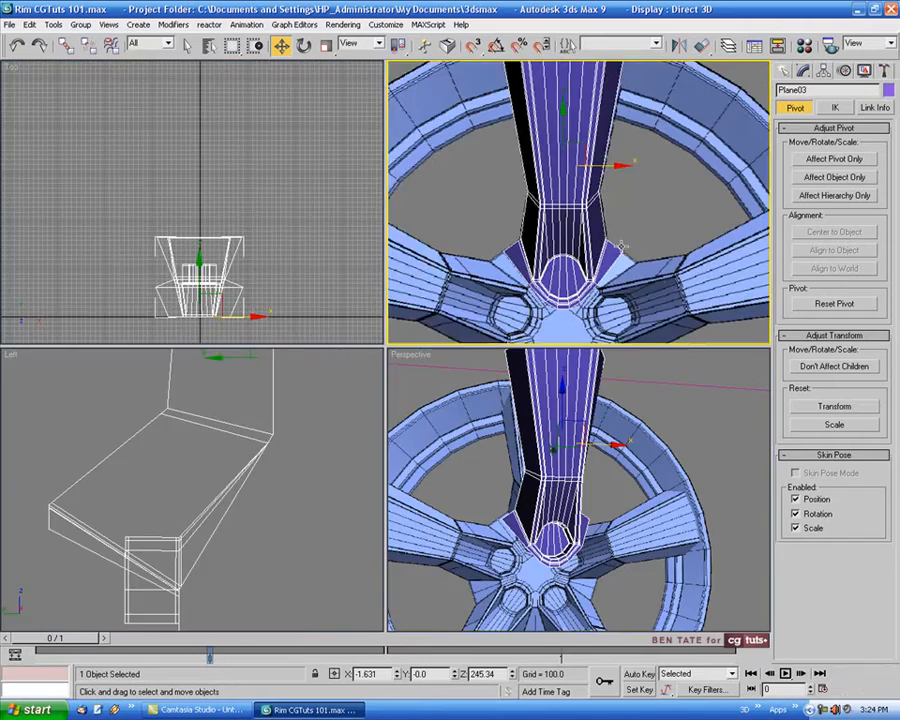
- Move only the spoke's pivot to world Z 0 at the wheel's centre and leave pivot editing
{"action": "key", "text": "alt+w"}
{"action": "middle_click_drag", "start_coordinate": [606, 312], "coordinate": [549, 236]}
{"action": "scroll", "coordinate": [538, 320], "scroll_direction": "down", "scroll_amount": 3}
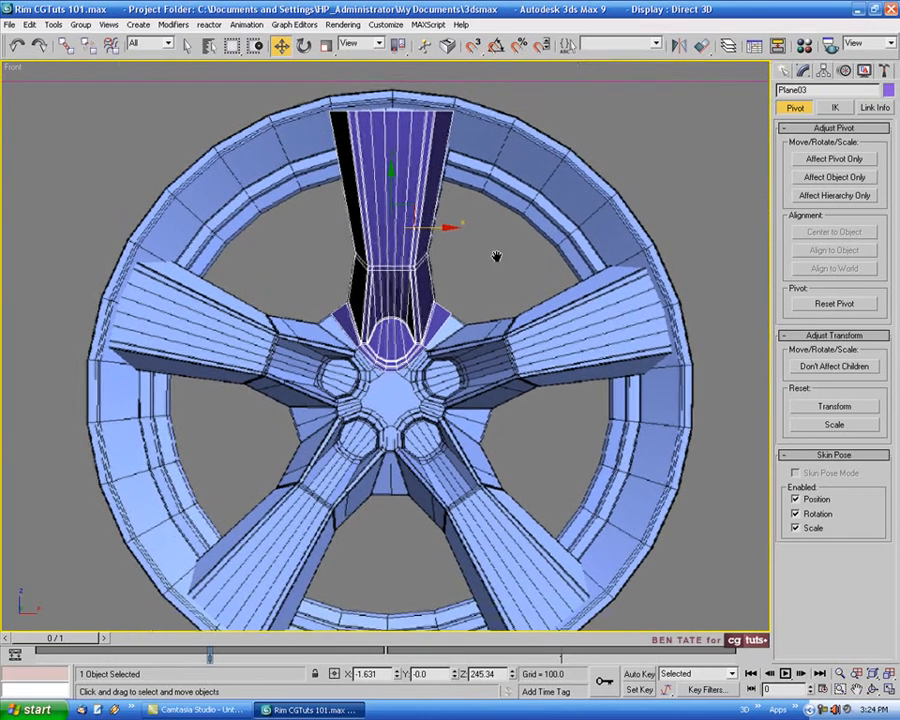
{"action": "middle_click_drag", "start_coordinate": [496, 257], "coordinate": [528, 284]}
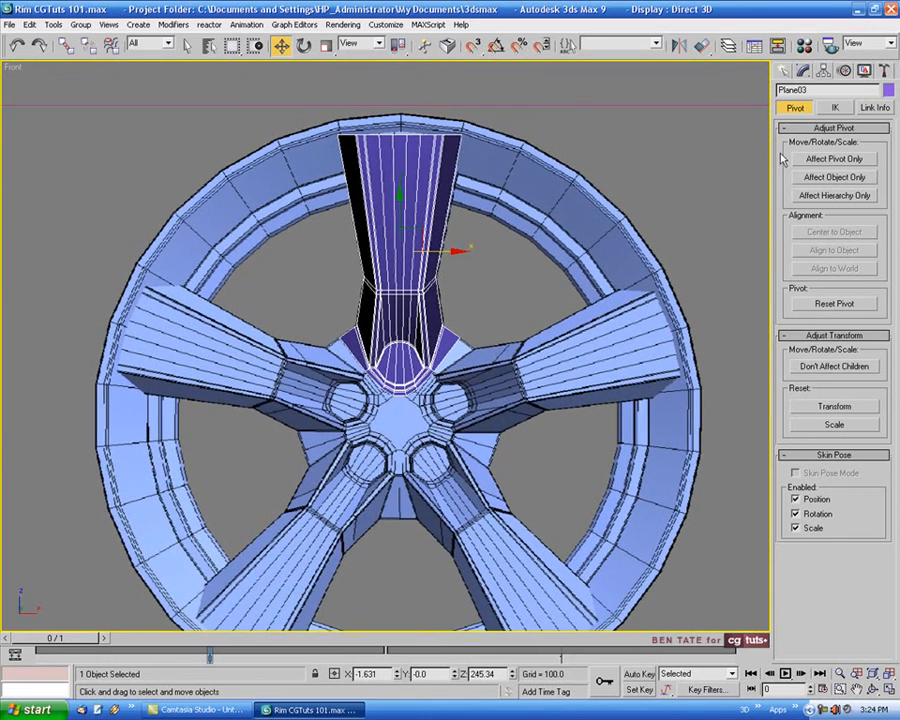
{"action": "left_click", "coordinate": [822, 159]}
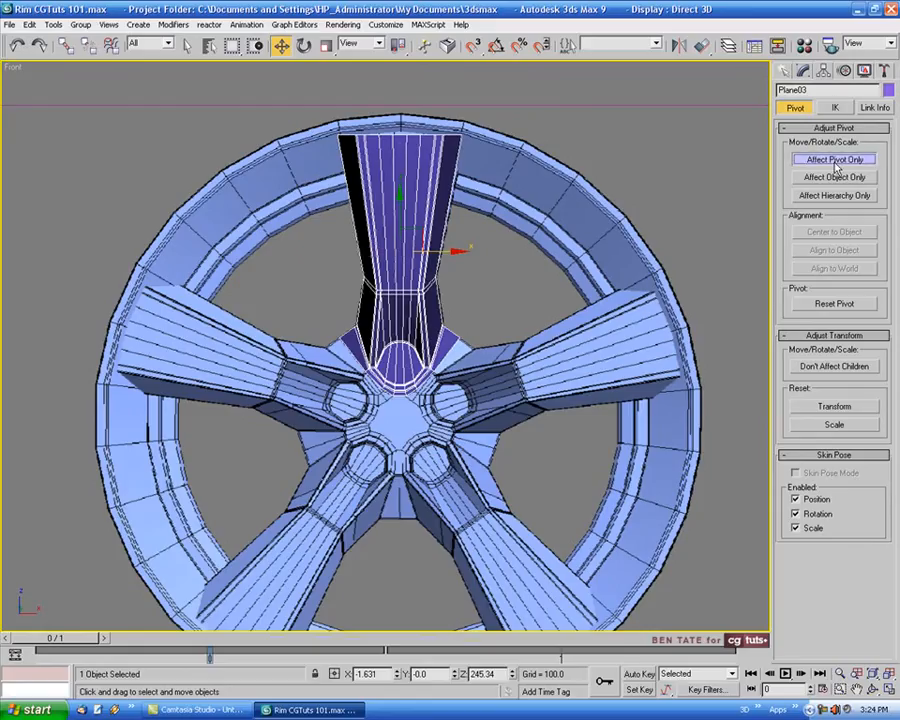
{"action": "middle_click_drag", "start_coordinate": [470, 305], "coordinate": [483, 318]}
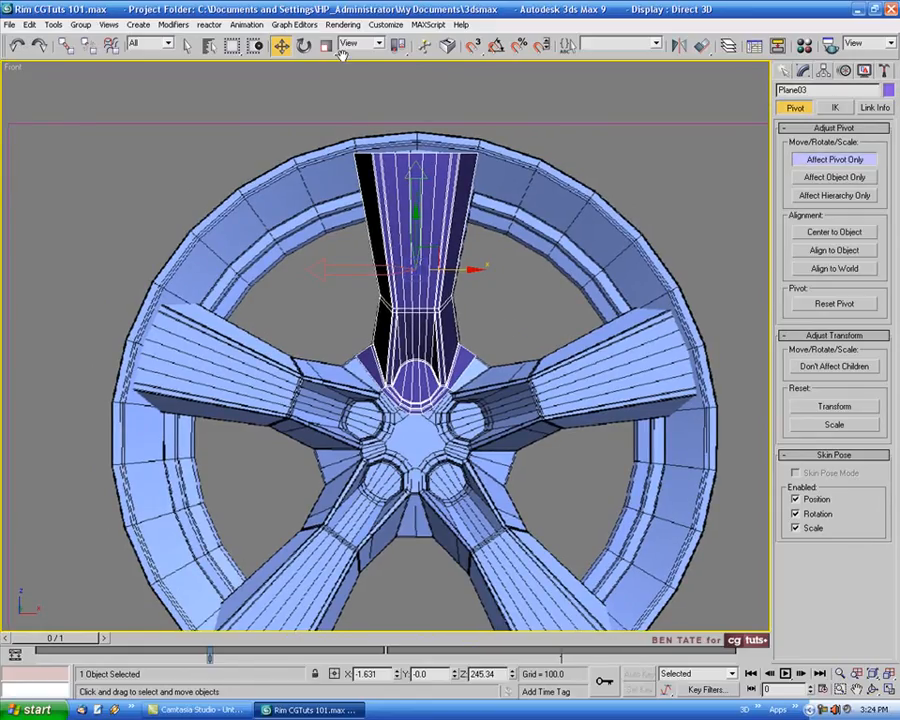
{"action": "right_click", "coordinate": [282, 46]}
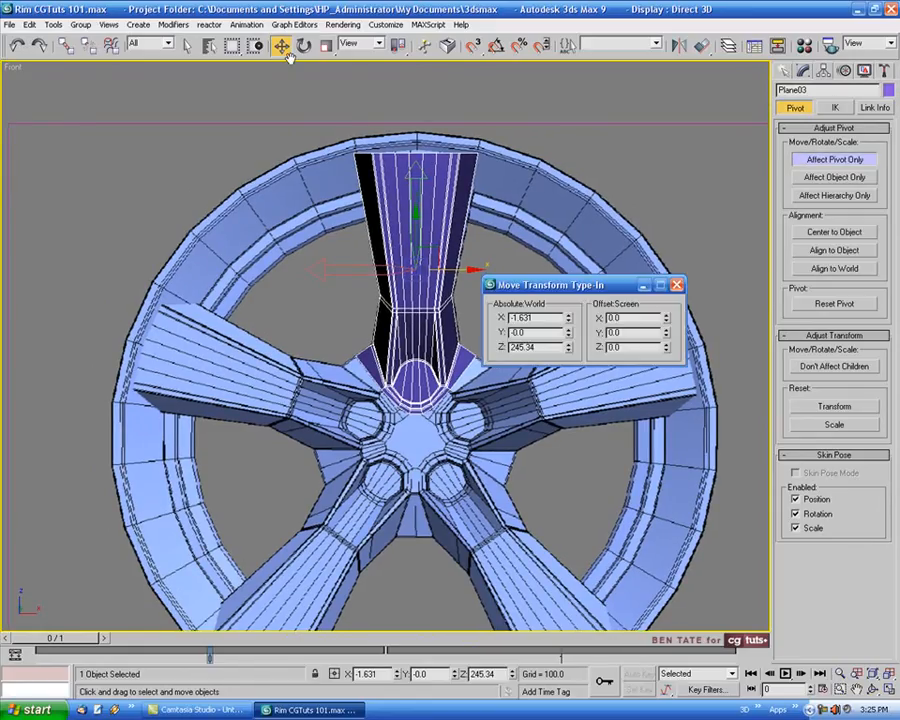
{"action": "right_click", "coordinate": [568, 347]}
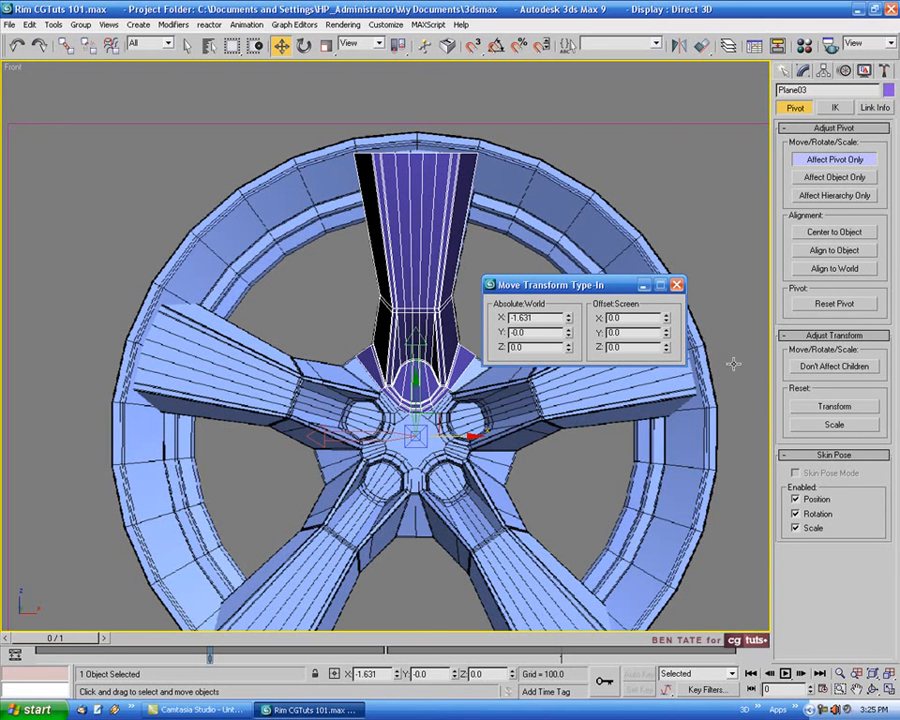
{"action": "left_click", "coordinate": [677, 285]}
{"action": "scroll", "coordinate": [518, 393], "scroll_direction": "up", "scroll_amount": 5}
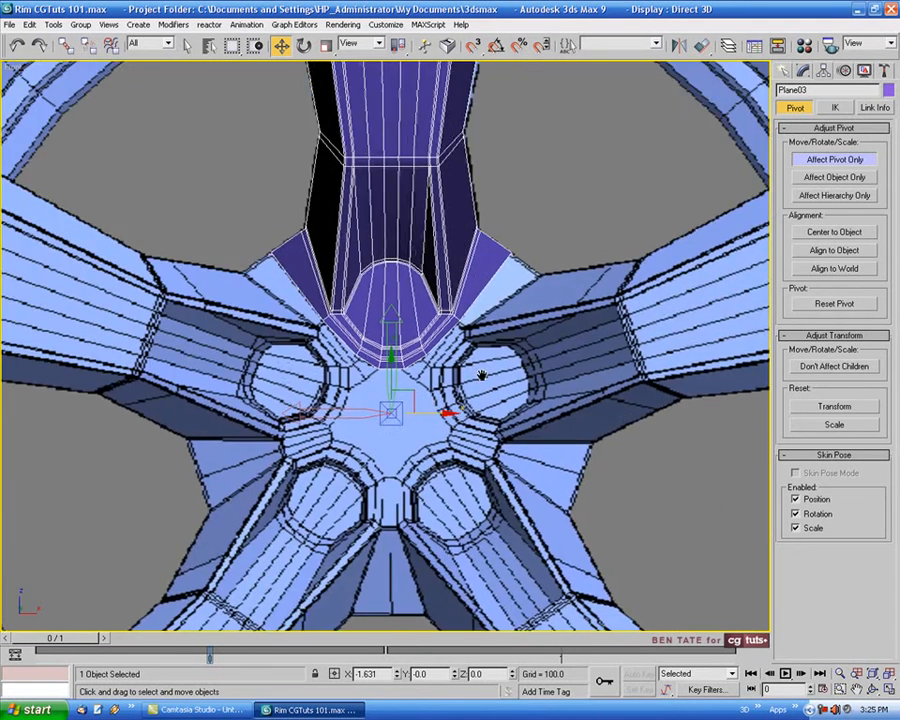
{"action": "middle_click_drag", "start_coordinate": [482, 375], "coordinate": [482, 418]}
{"action": "left_click", "coordinate": [836, 160]}
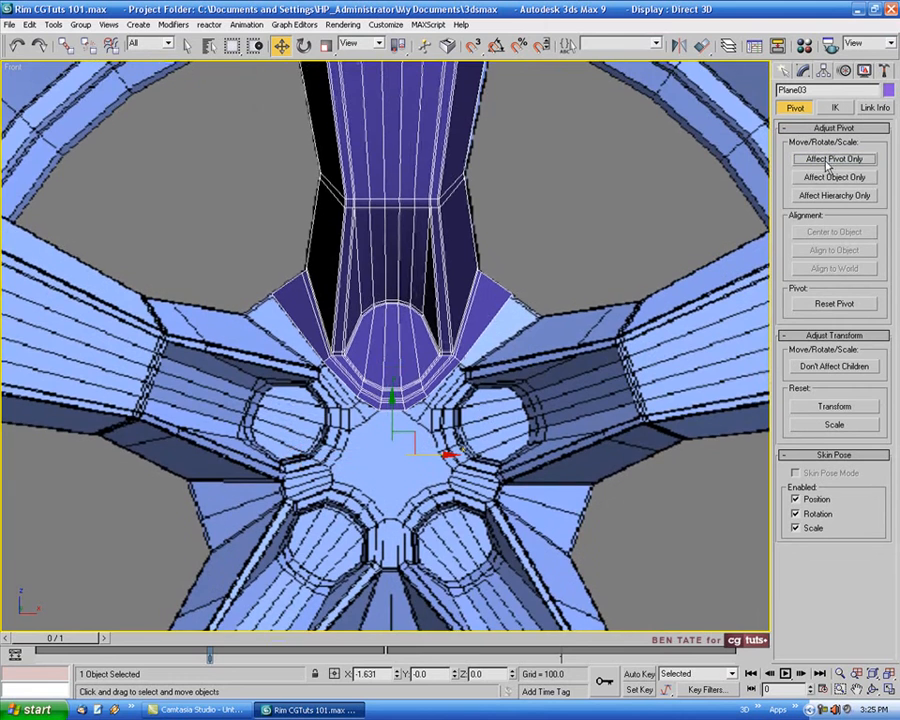
{"action": "scroll", "coordinate": [550, 300], "scroll_direction": "down", "scroll_amount": 5}
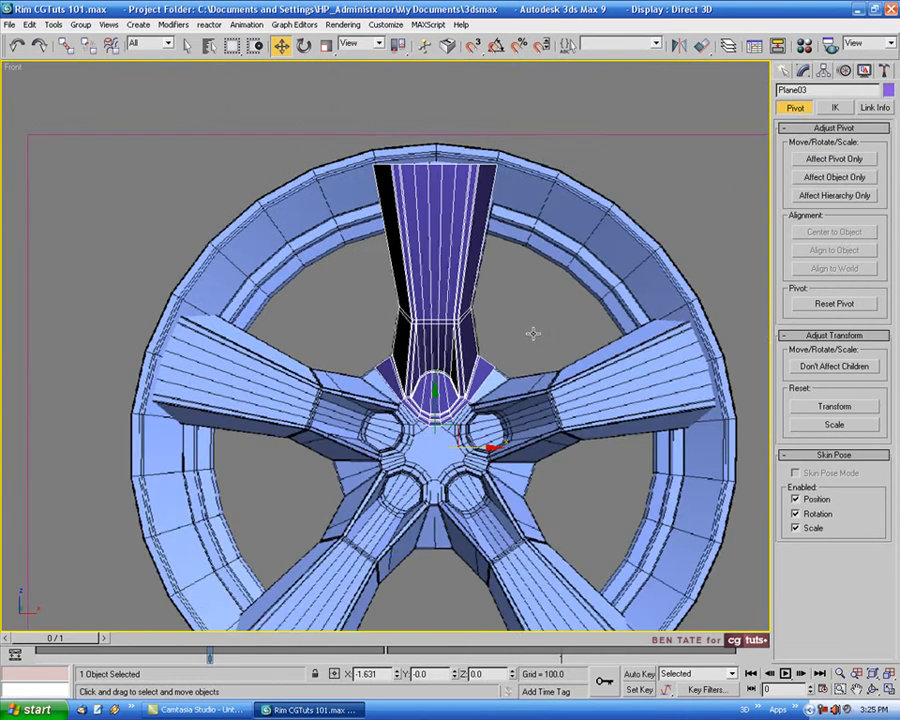
{"action": "middle_click_drag", "start_coordinate": [533, 333], "coordinate": [405, 255]}
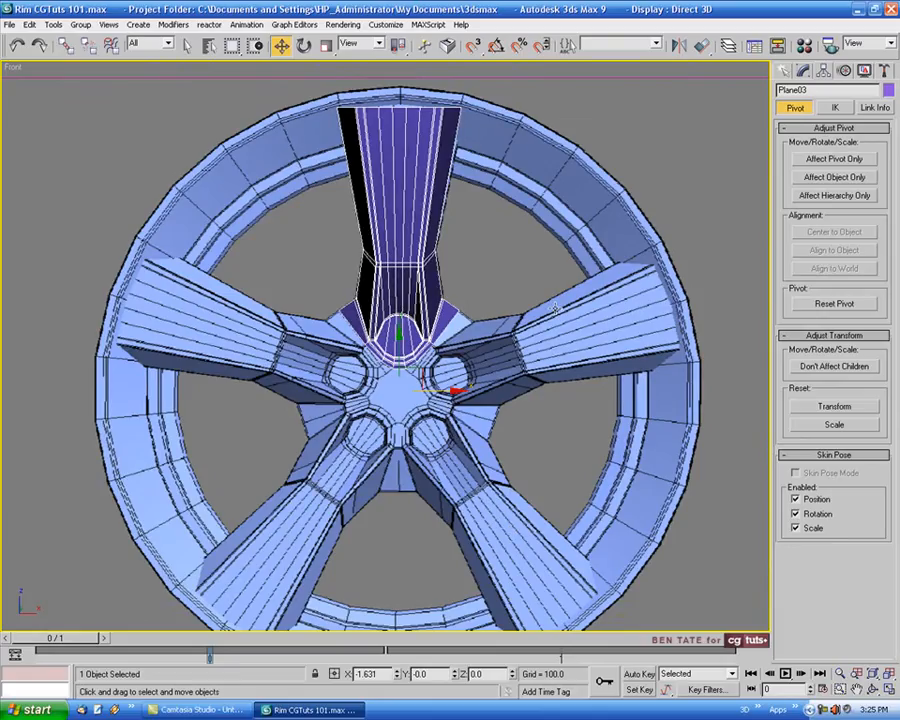
{"action": "middle_click_drag", "start_coordinate": [541, 429], "coordinate": [511, 421]}
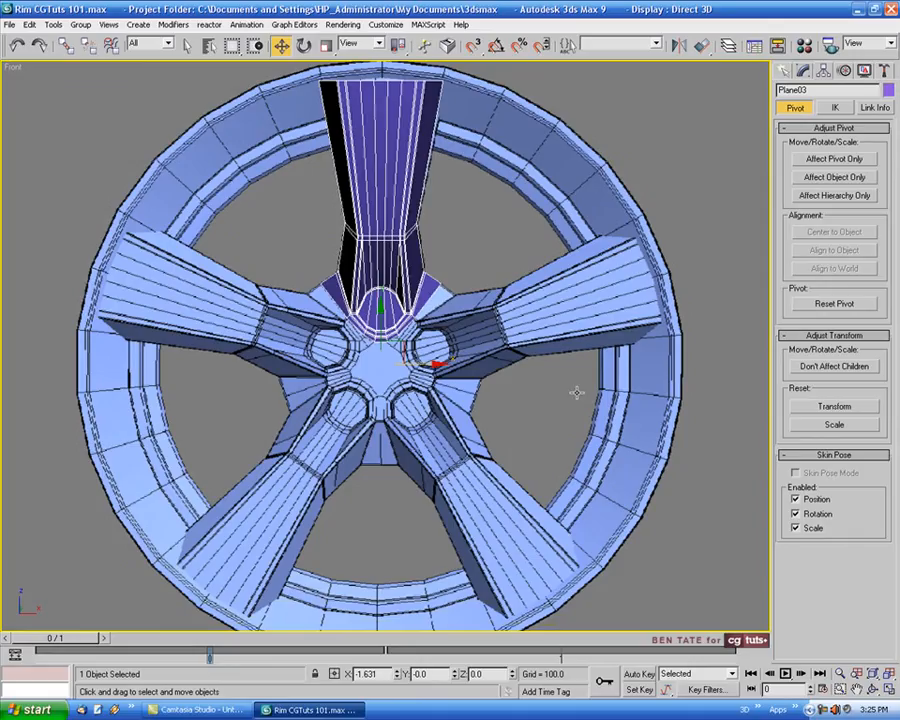
{"action": "middle_click_drag", "start_coordinate": [601, 259], "coordinate": [613, 260]}
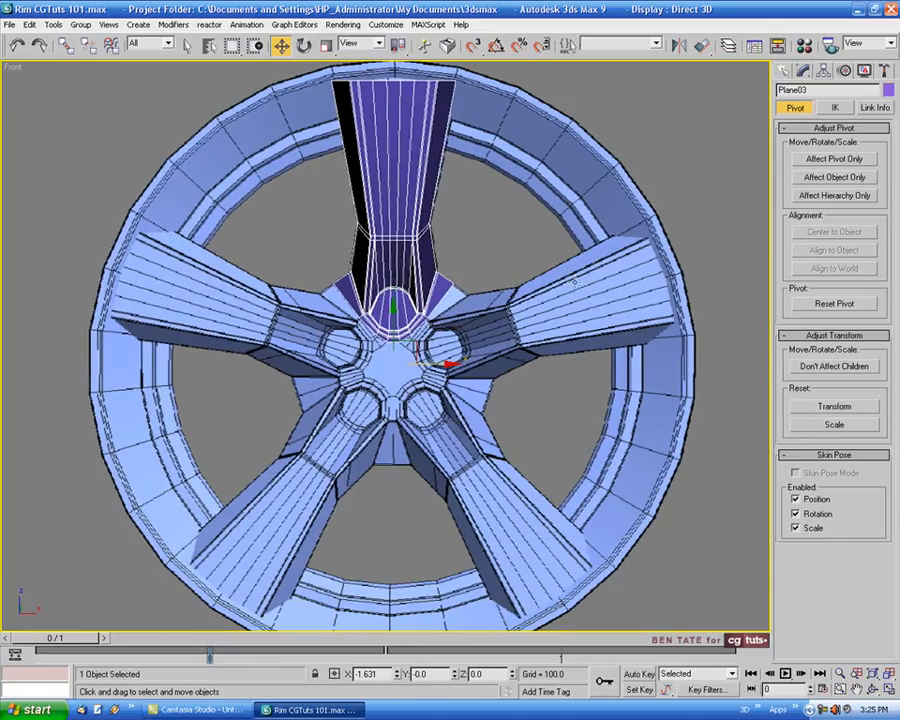
{"action": "middle_click_drag", "start_coordinate": [565, 257], "coordinate": [526, 257]}
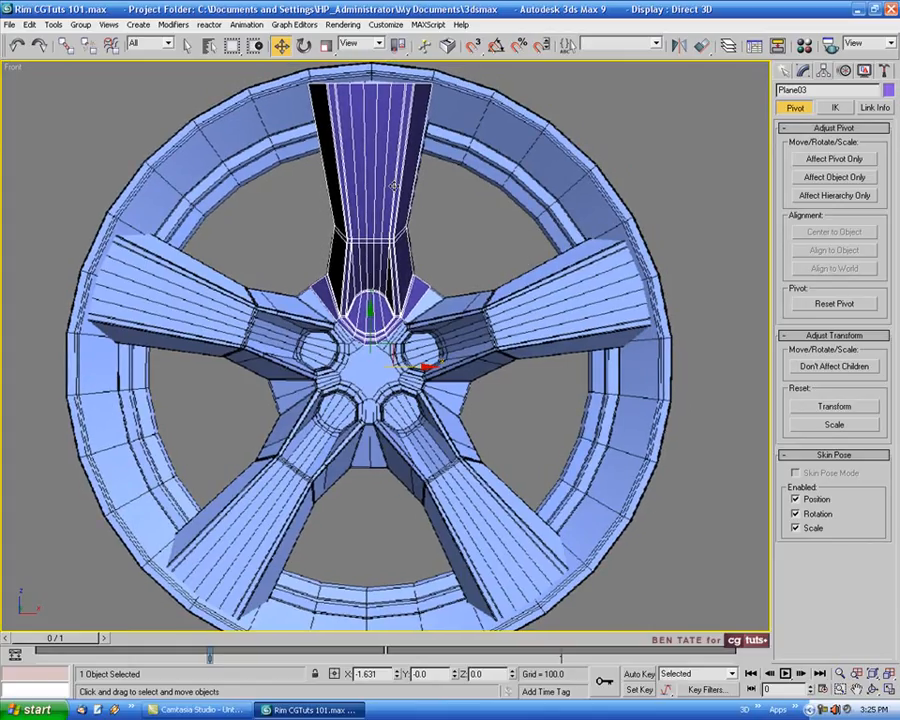
{"action": "middle_click_drag", "start_coordinate": [398, 230], "coordinate": [418, 230]}
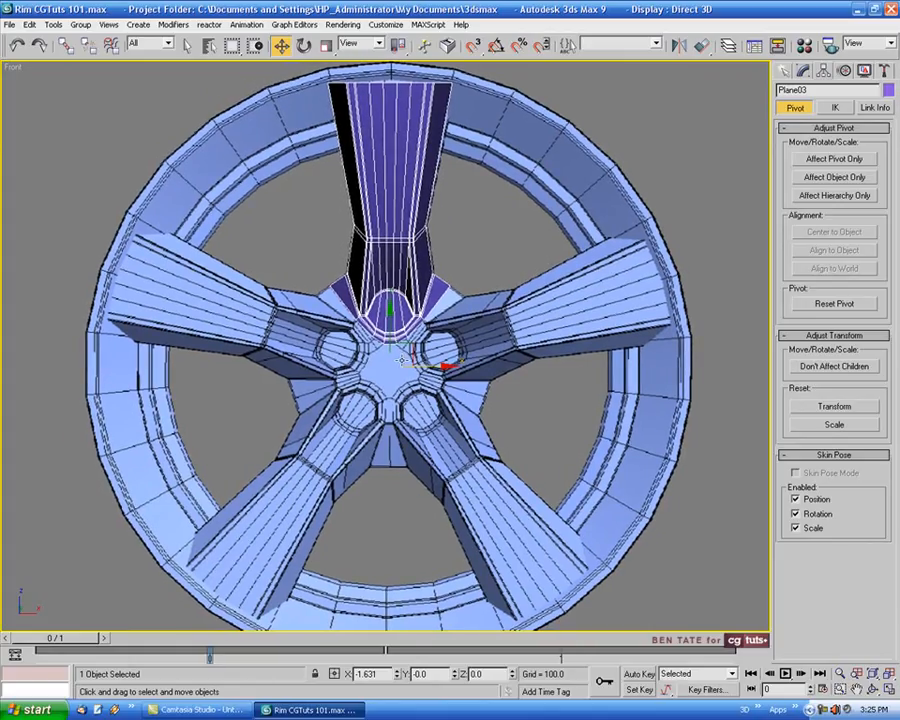
- Array the spoke as 5 copies in one dimension with a total Z rotation of 360 degrees about its pivot
{"action": "left_click", "coordinate": [53, 24]}
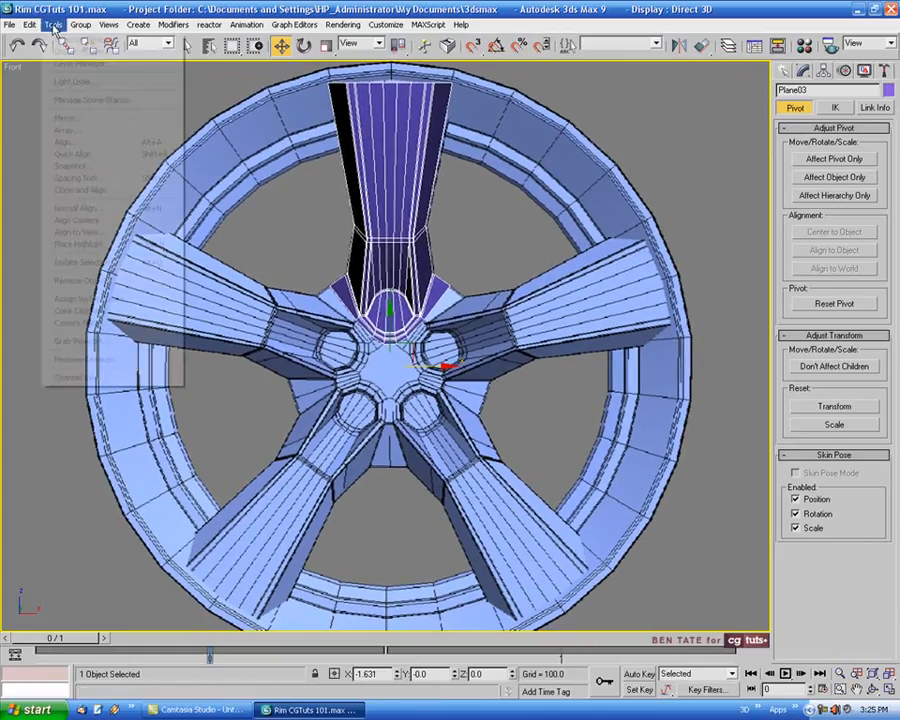
{"action": "left_click", "coordinate": [78, 130]}
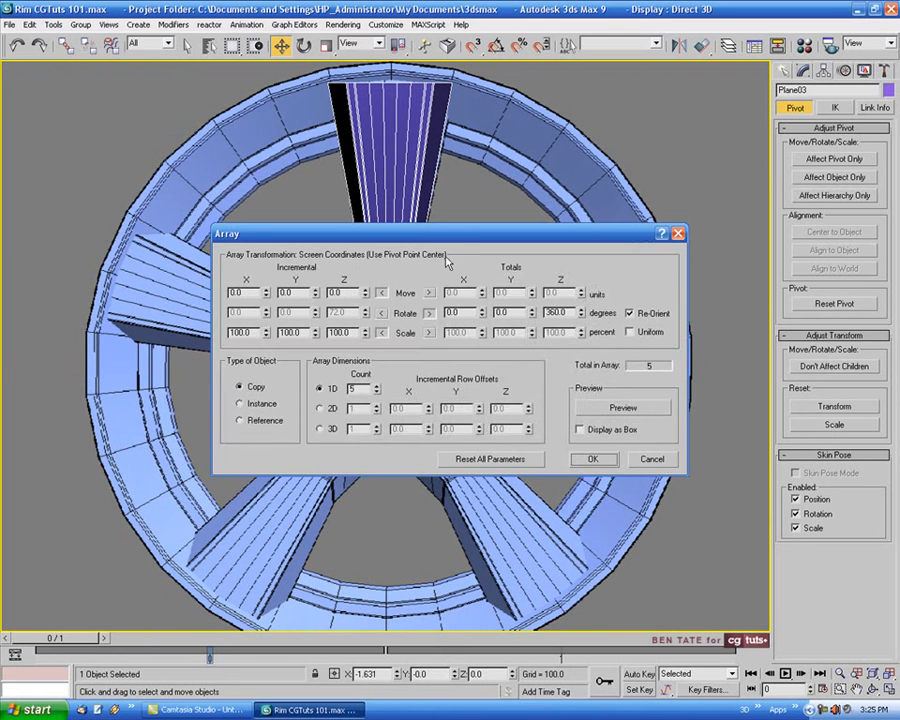
{"action": "left_click_drag", "start_coordinate": [474, 243], "coordinate": [398, 253]}
{"action": "left_click", "coordinate": [358, 311]}
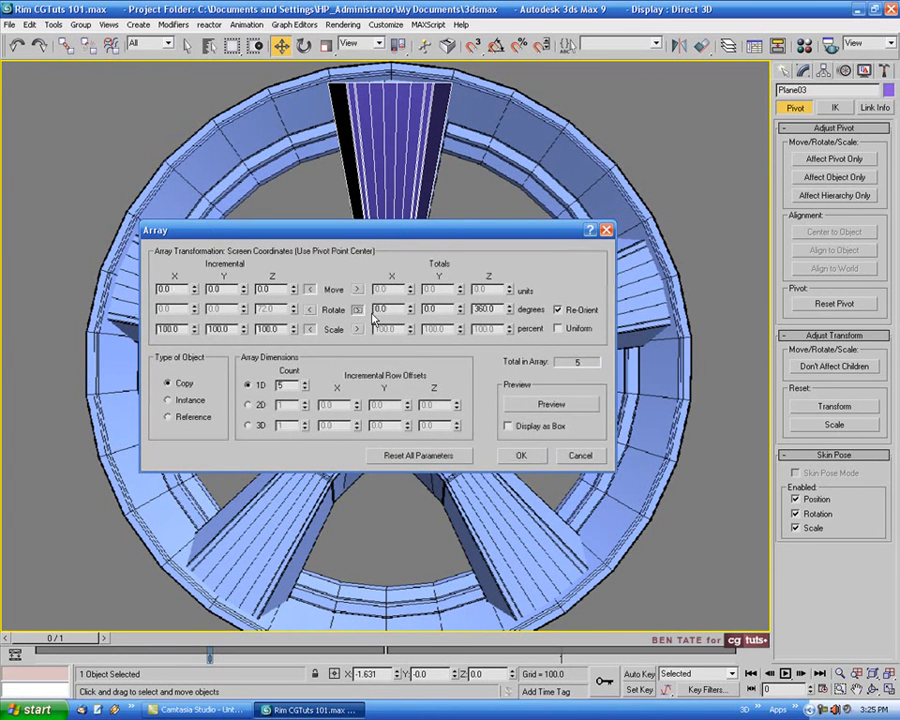
{"action": "double_click", "coordinate": [490, 309]}
{"action": "type", "text": "36"}
{"action": "left_click", "coordinate": [305, 390]}
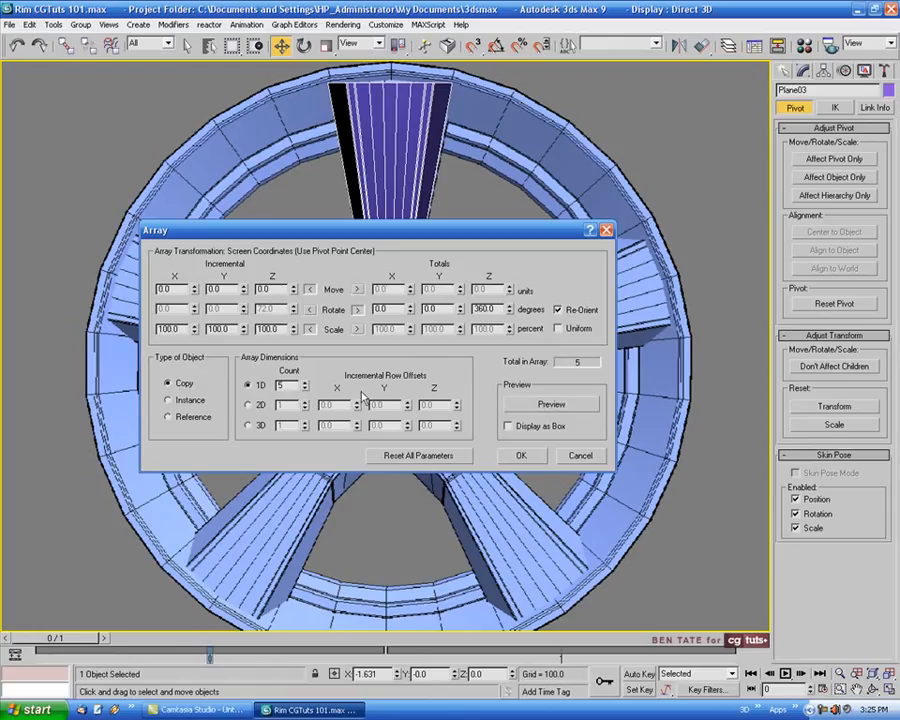
{"action": "left_click", "coordinate": [521, 456]}
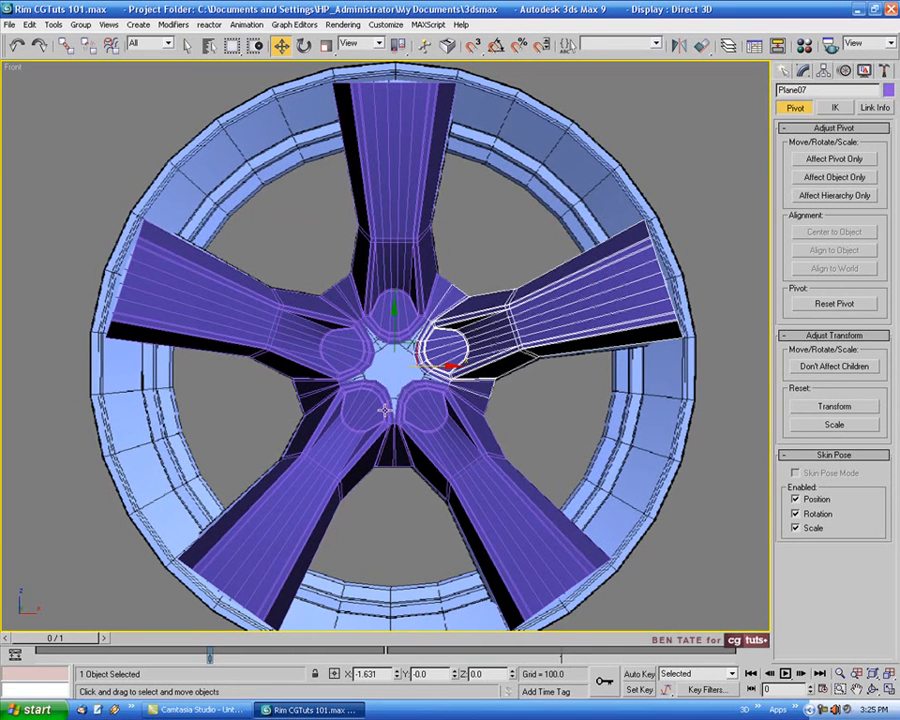
- Examine how the arrayed spokes meet around the hub in the front view
{"action": "middle_click_drag", "start_coordinate": [435, 405], "coordinate": [425, 405]}
{"action": "scroll", "coordinate": [425, 405], "scroll_direction": "up", "scroll_amount": 5}
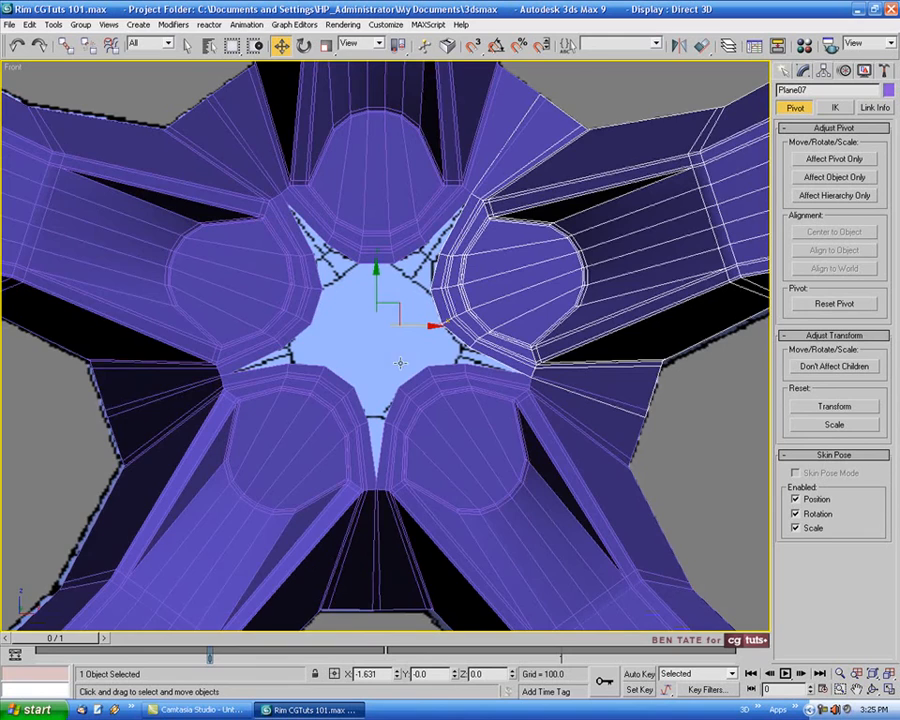
{"action": "mouse_move", "coordinate": [367, 370]}
{"action": "middle_mouse_down"}
{"action": "mouse_move", "coordinate": [444, 391]}
{"action": "mouse_move", "coordinate": [488, 342]}
{"action": "mouse_move", "coordinate": [498, 288]}
{"action": "mouse_move", "coordinate": [368, 374]}
{"action": "mouse_move", "coordinate": [390, 375]}
{"action": "middle_mouse_up"}
{"action": "key", "text": "period"}
{"action": "key", "text": "comma"}
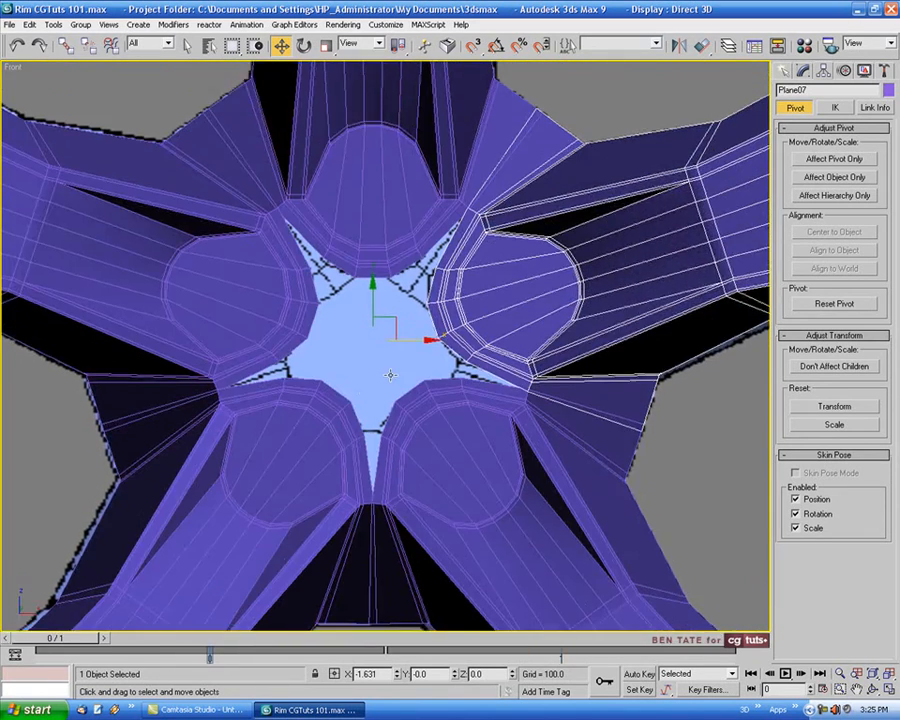
{"action": "scroll", "coordinate": [390, 375], "scroll_direction": "down", "scroll_amount": 6}
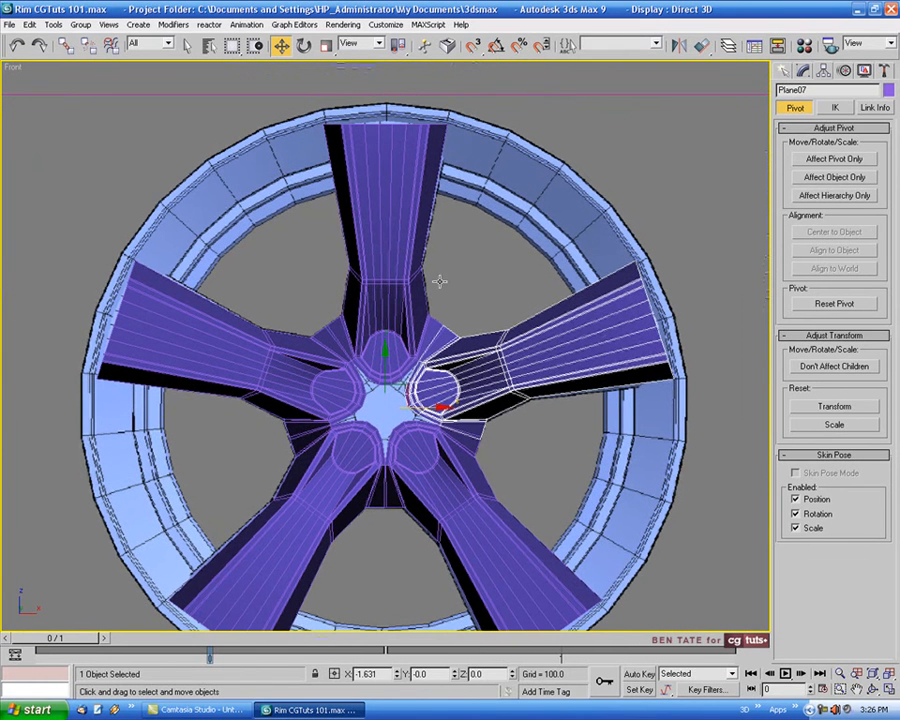
- Attach the four arrayed spokes to the original top spoke and set the combined object's wireframe colour to black
{"action": "left_click", "coordinate": [396, 232]}
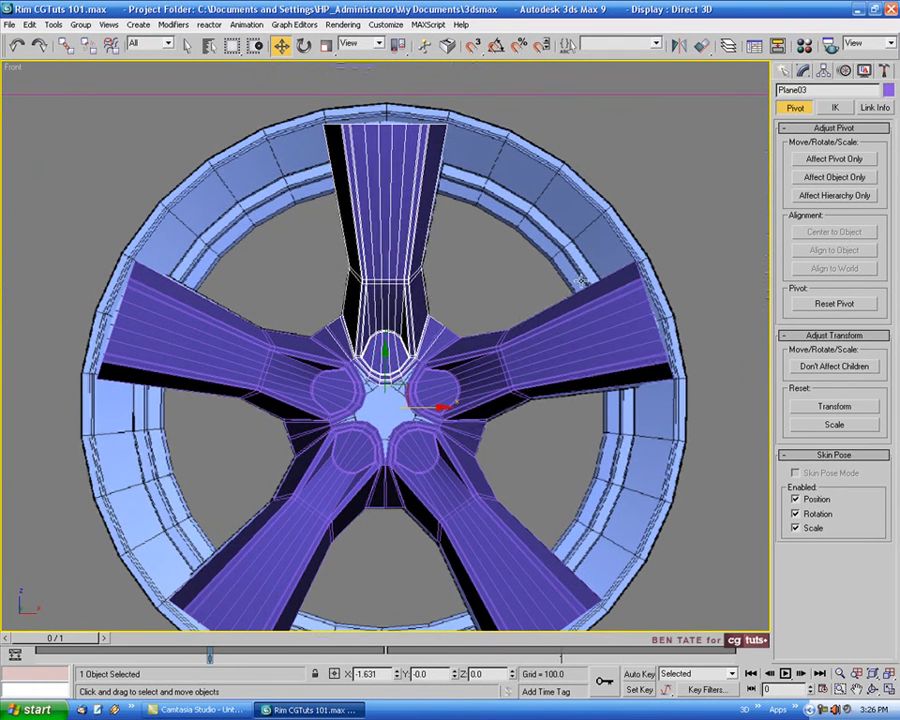
{"action": "middle_click_drag", "start_coordinate": [396, 232], "coordinate": [399, 220]}
{"action": "left_click", "coordinate": [803, 70]}
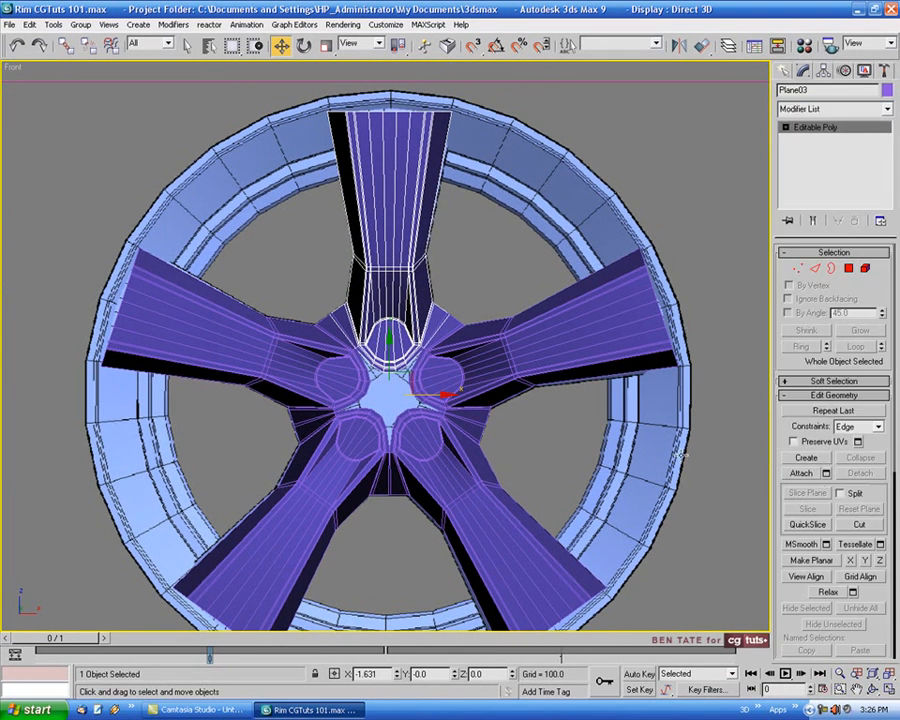
{"action": "left_click", "coordinate": [810, 475]}
{"action": "left_click", "coordinate": [462, 354]}
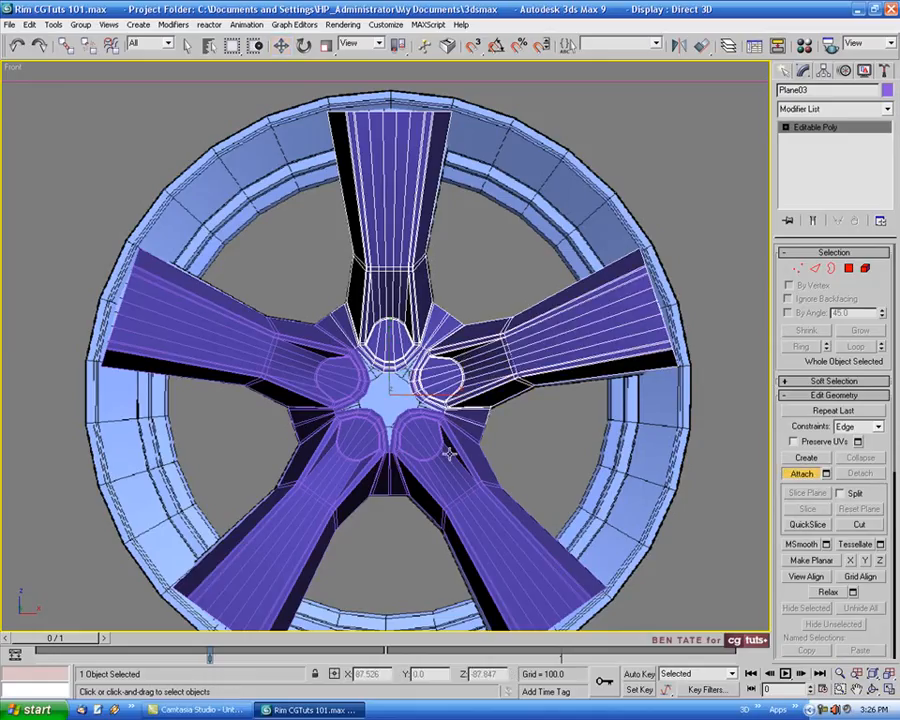
{"action": "left_click", "coordinate": [450, 448]}
{"action": "left_click", "coordinate": [361, 445]}
{"action": "left_click", "coordinate": [321, 375]}
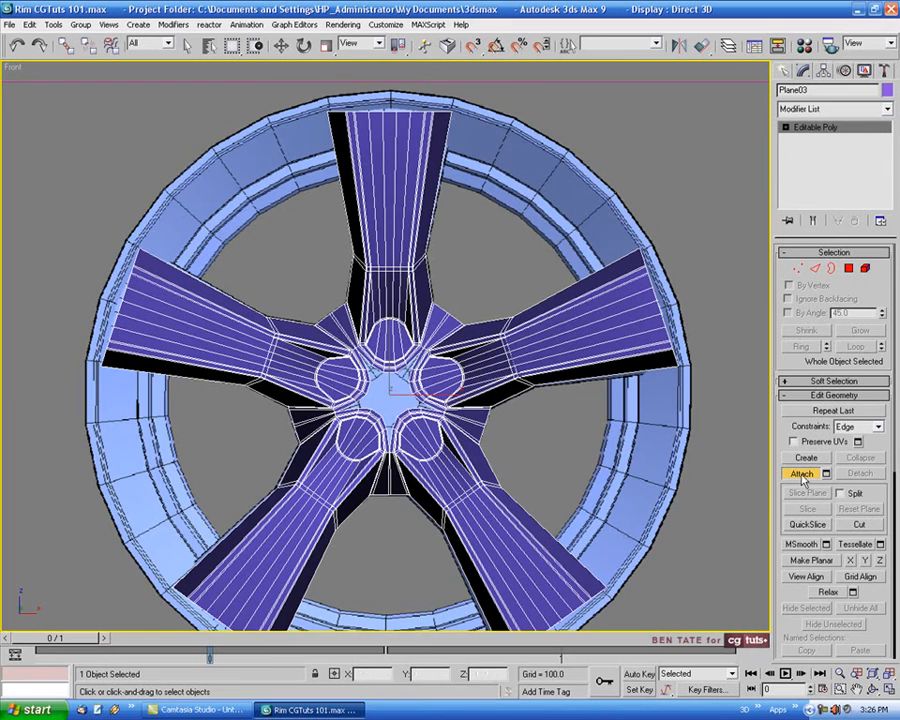
{"action": "key", "text": "w"}
{"action": "middle_click_drag", "start_coordinate": [543, 378], "coordinate": [522, 343]}
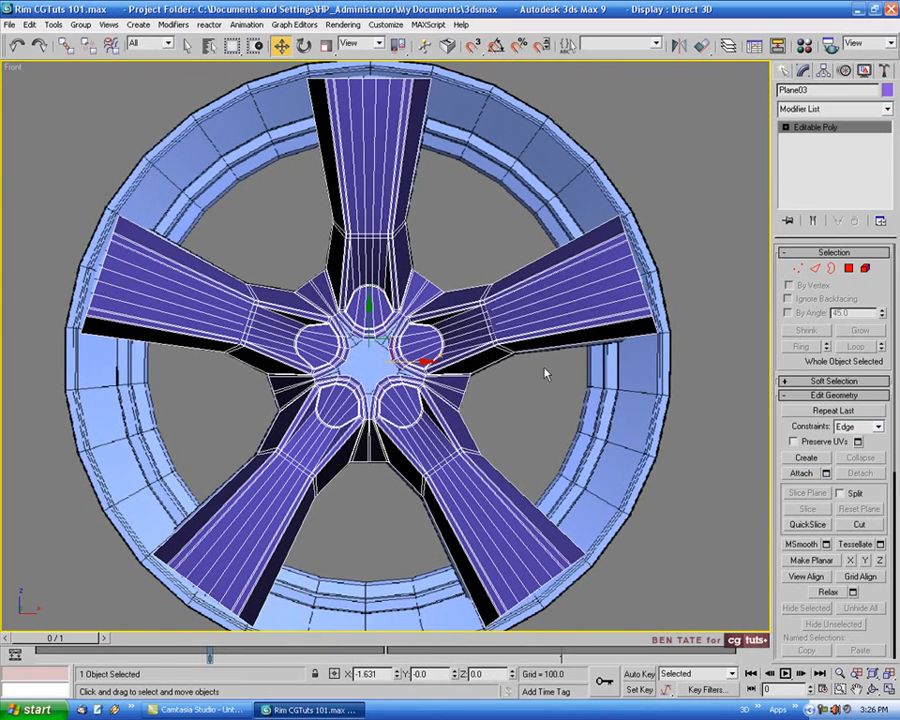
{"action": "left_click", "coordinate": [520, 433]}
- Weld the outermost pair of vertices on the seam between the top and upper-right spokes with a weld threshold of 20
{"action": "scroll", "coordinate": [544, 424], "scroll_direction": "up", "scroll_amount": 10}
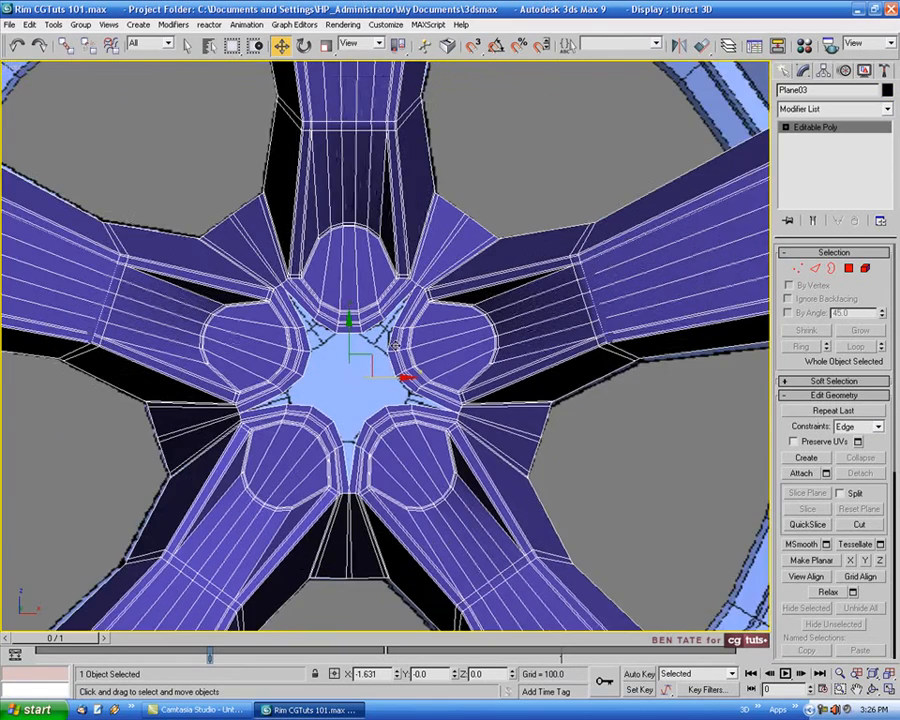
{"action": "middle_click_drag", "start_coordinate": [393, 347], "coordinate": [447, 338]}
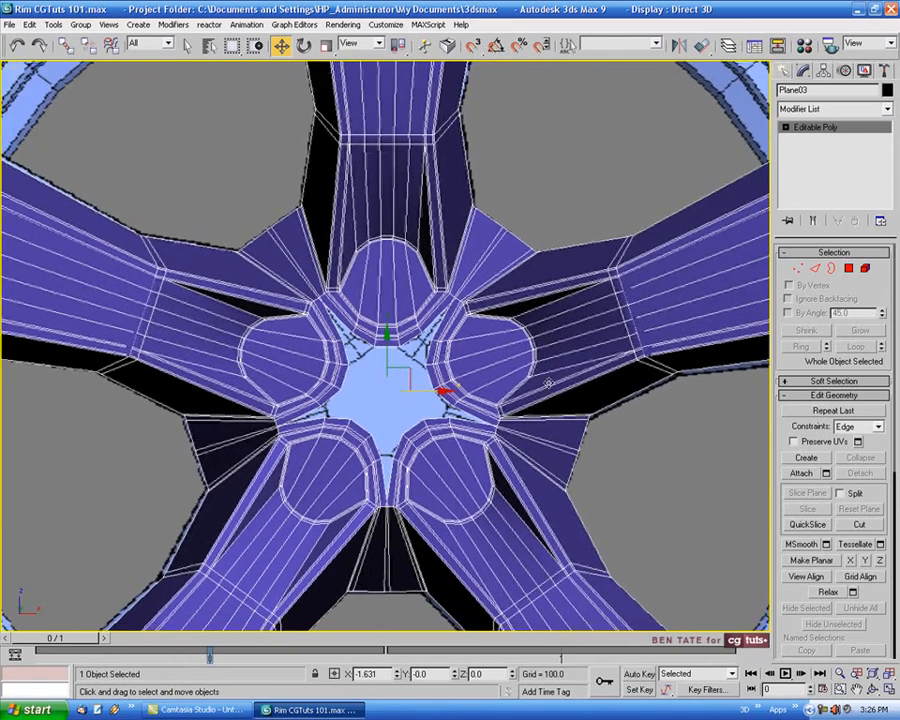
{"action": "middle_click_drag", "start_coordinate": [591, 351], "coordinate": [592, 361]}
{"action": "left_click", "coordinate": [798, 268]}
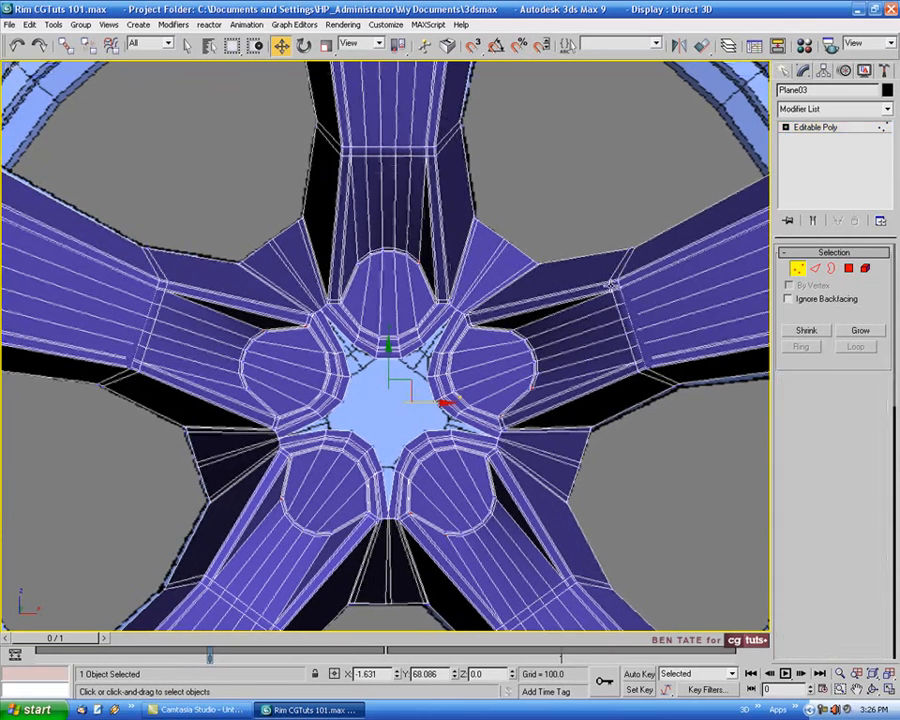
{"action": "mouse_move", "coordinate": [600, 282]}
{"action": "middle_mouse_down"}
{"action": "mouse_move", "coordinate": [584, 290]}
{"action": "mouse_move", "coordinate": [574, 276]}
{"action": "mouse_move", "coordinate": [552, 300]}
{"action": "middle_mouse_up"}
{"action": "key", "text": "F3"}
{"action": "scroll", "coordinate": [474, 257], "scroll_direction": "up", "scroll_amount": 6}
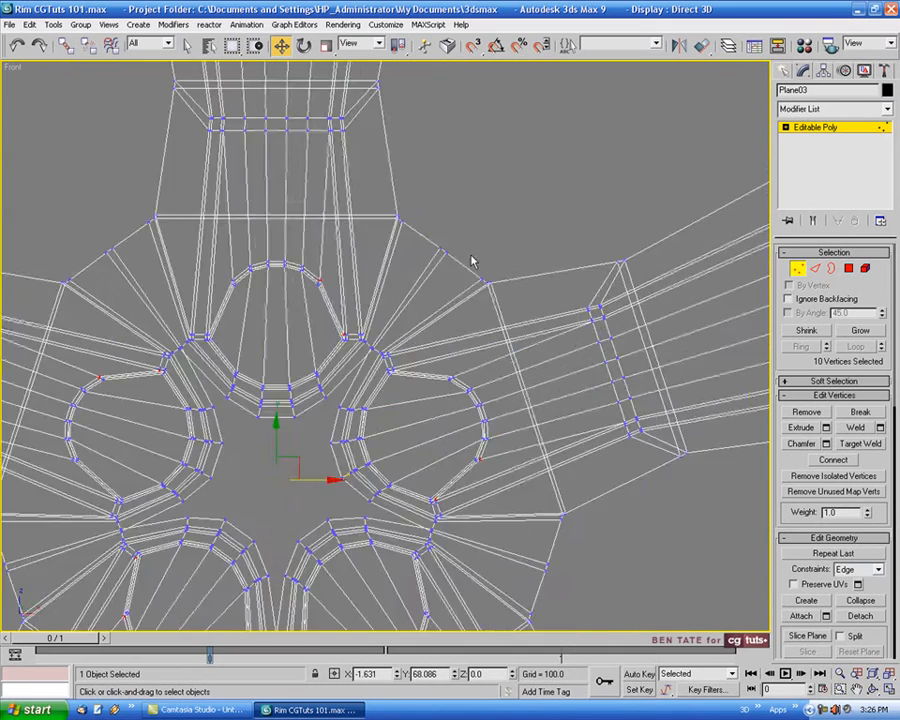
{"action": "middle_click_drag", "start_coordinate": [526, 255], "coordinate": [570, 232]}
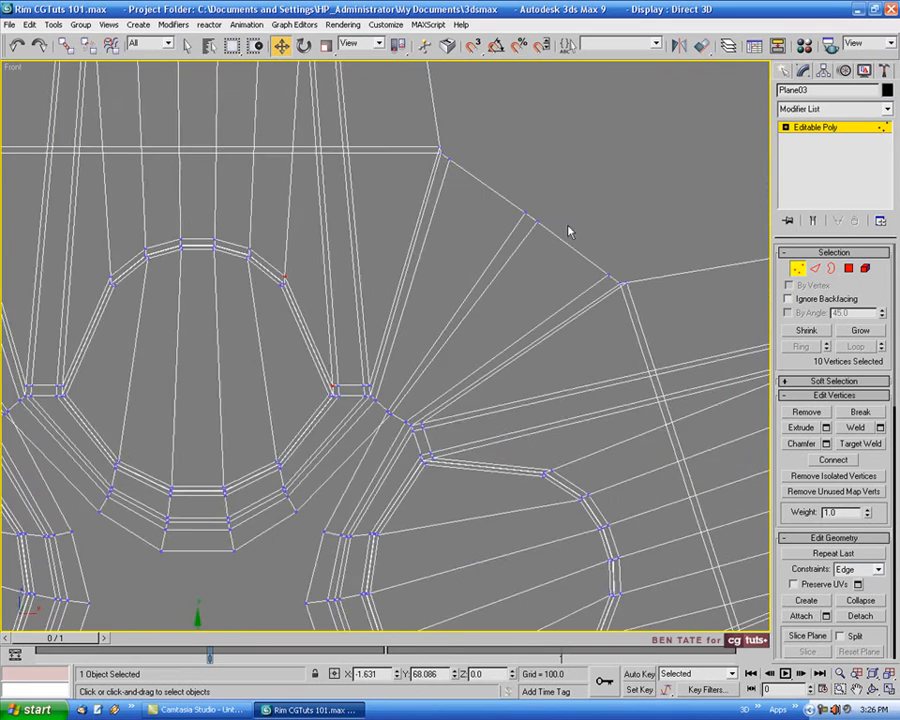
{"action": "mouse_move", "coordinate": [401, 413]}
{"action": "middle_mouse_down"}
{"action": "mouse_move", "coordinate": [440, 346]}
{"action": "mouse_move", "coordinate": [386, 421]}
{"action": "middle_mouse_up"}
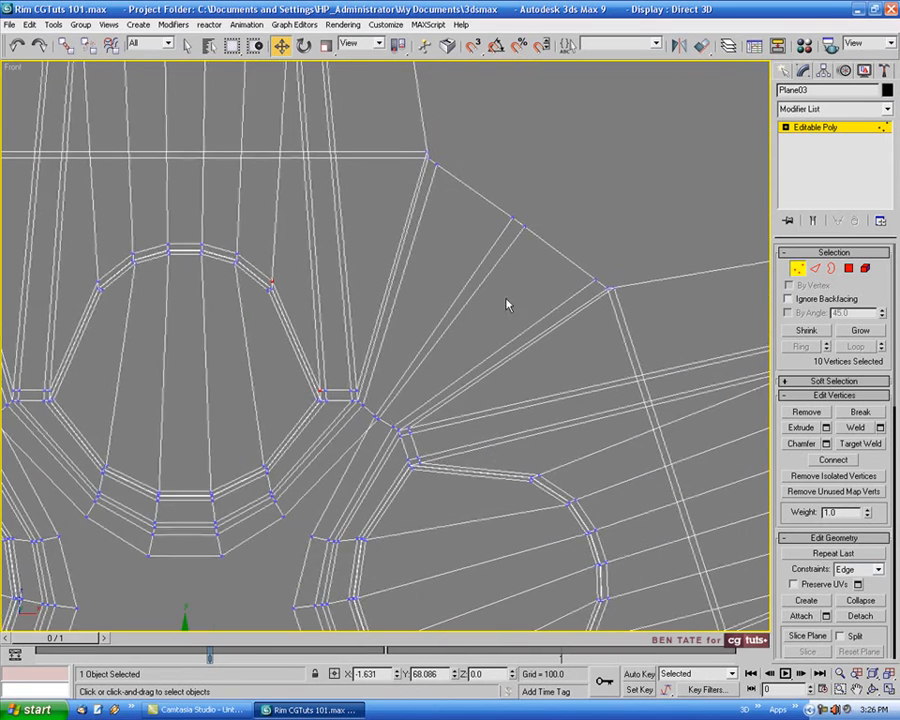
{"action": "left_click_drag", "start_coordinate": [558, 197], "coordinate": [508, 252]}
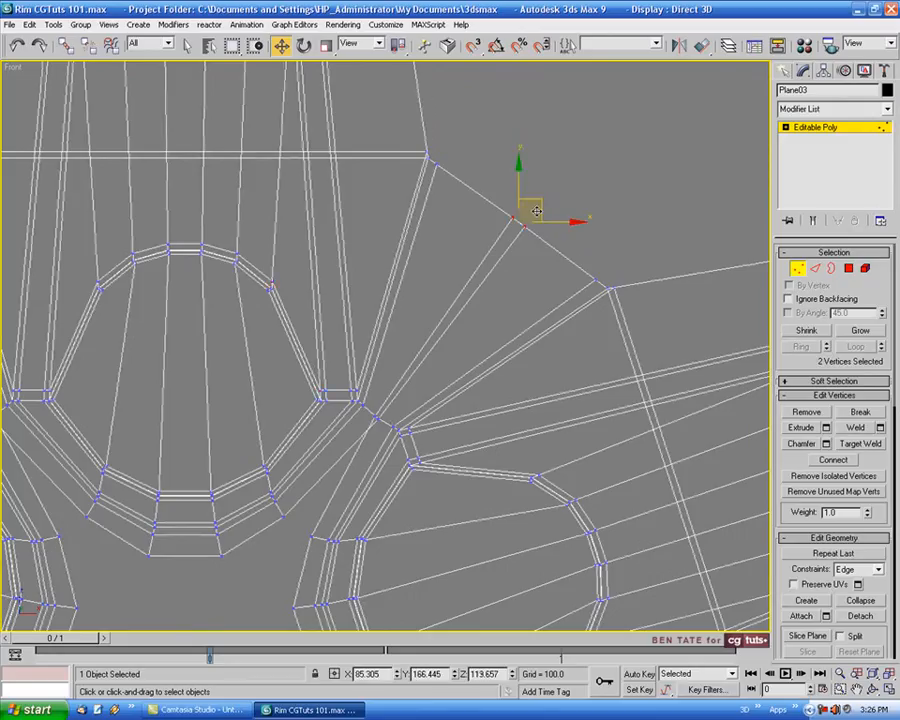
{"action": "key", "text": "F3"}
{"action": "key", "text": "F3"}
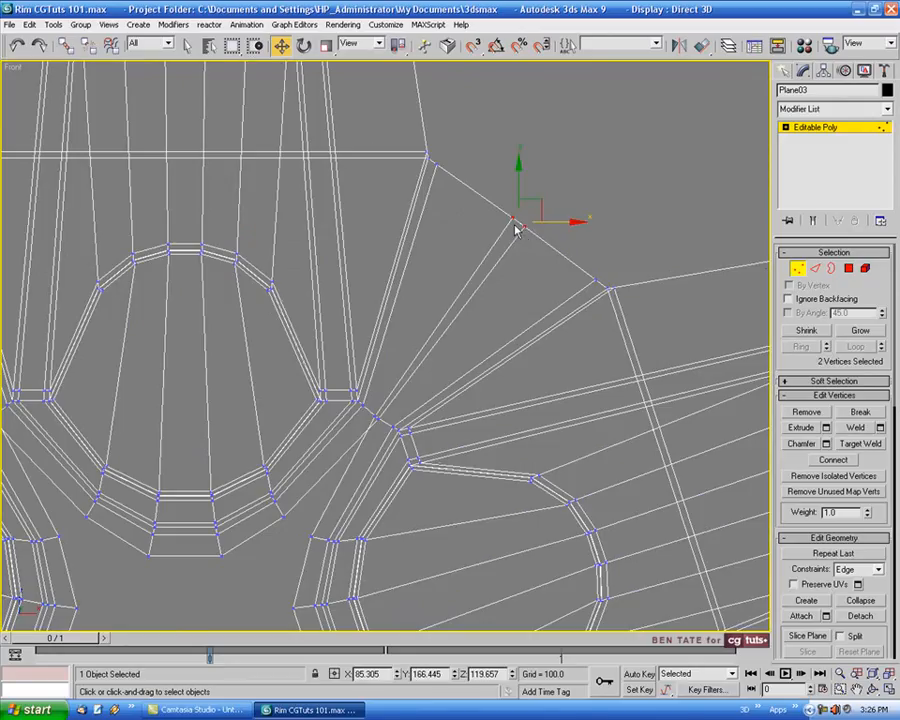
{"action": "left_click", "coordinate": [880, 428]}
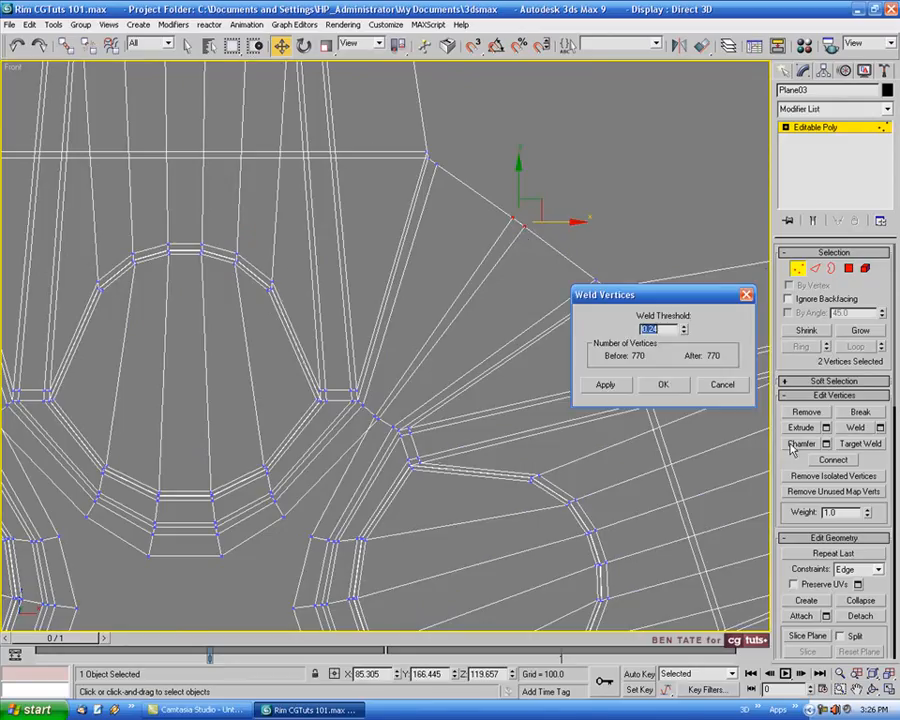
{"action": "left_click_drag", "start_coordinate": [683, 300], "coordinate": [687, 342]}
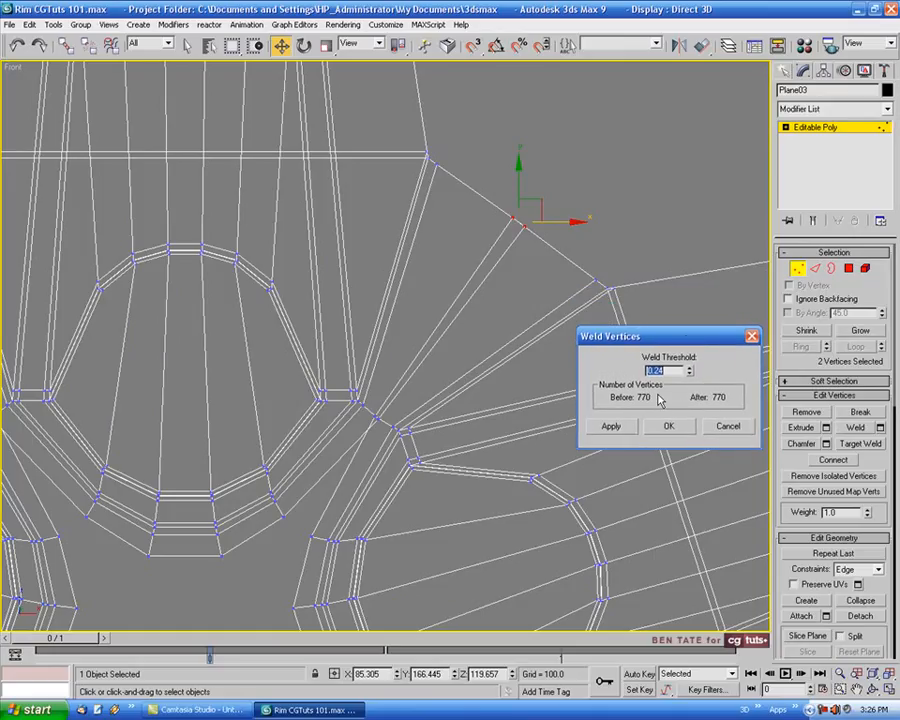
{"action": "type", "text": "20"}
{"action": "key", "text": "Return"}
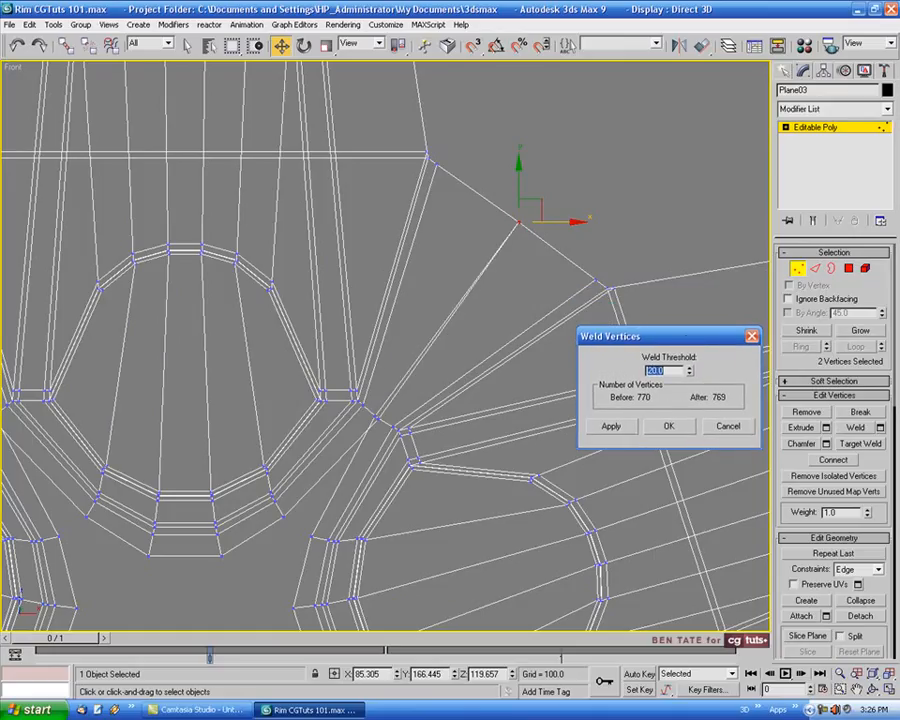
{"action": "left_click", "coordinate": [669, 426]}
- Weld the middle and hub-edge vertex pairs on the seam between the top and upper-right spokes
{"action": "scroll", "coordinate": [576, 400], "scroll_direction": "up", "scroll_amount": 3}
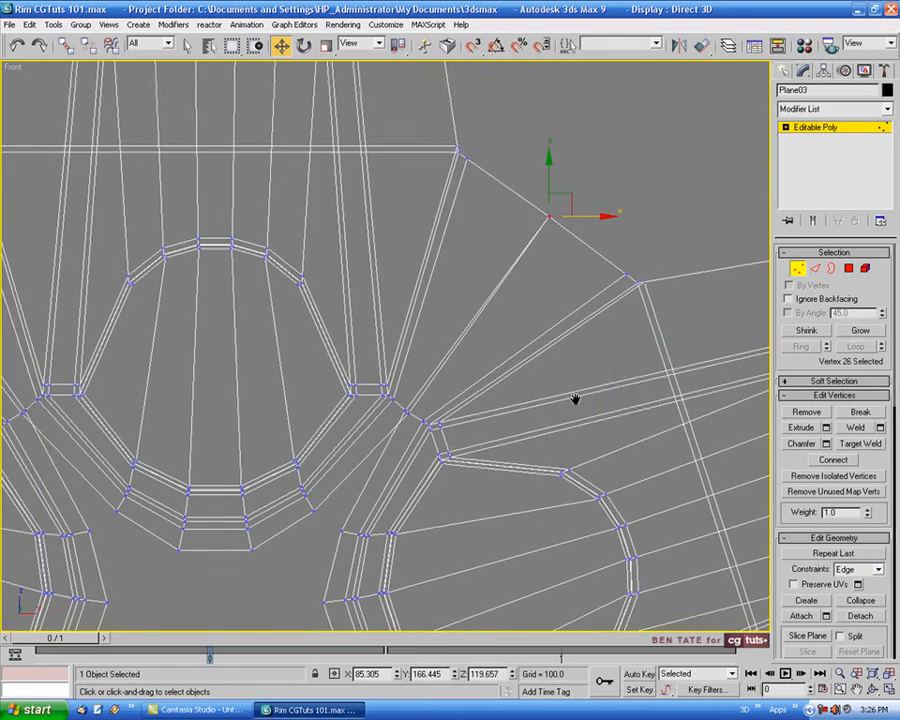
{"action": "key", "text": "F3"}
{"action": "scroll", "coordinate": [458, 388], "scroll_direction": "up", "scroll_amount": 5}
{"action": "key", "text": "F3"}
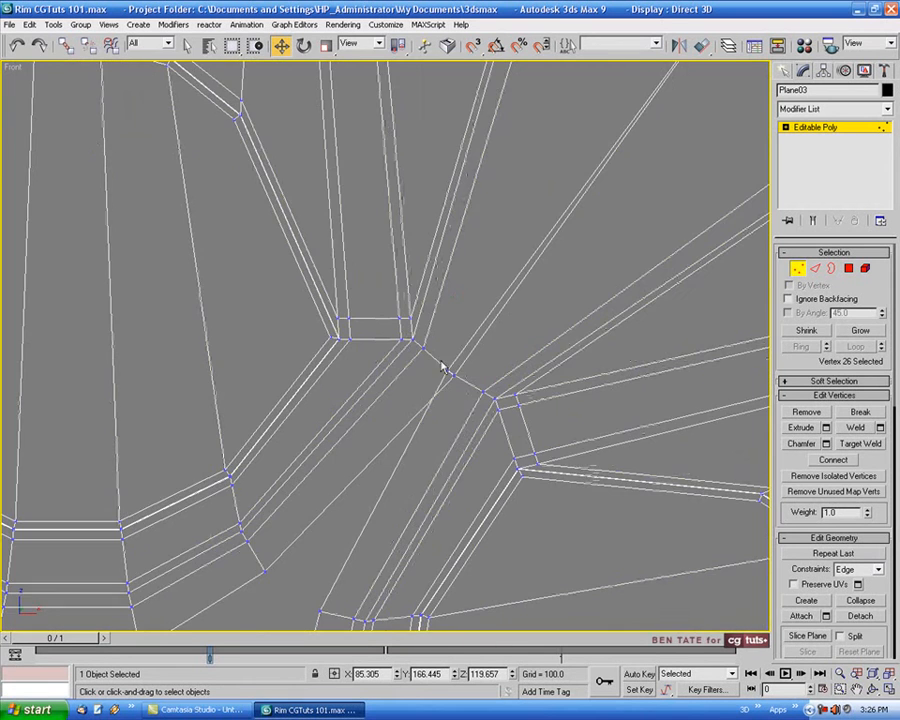
{"action": "left_click_drag", "start_coordinate": [463, 390], "coordinate": [466, 392]}
{"action": "key", "text": "F3"}
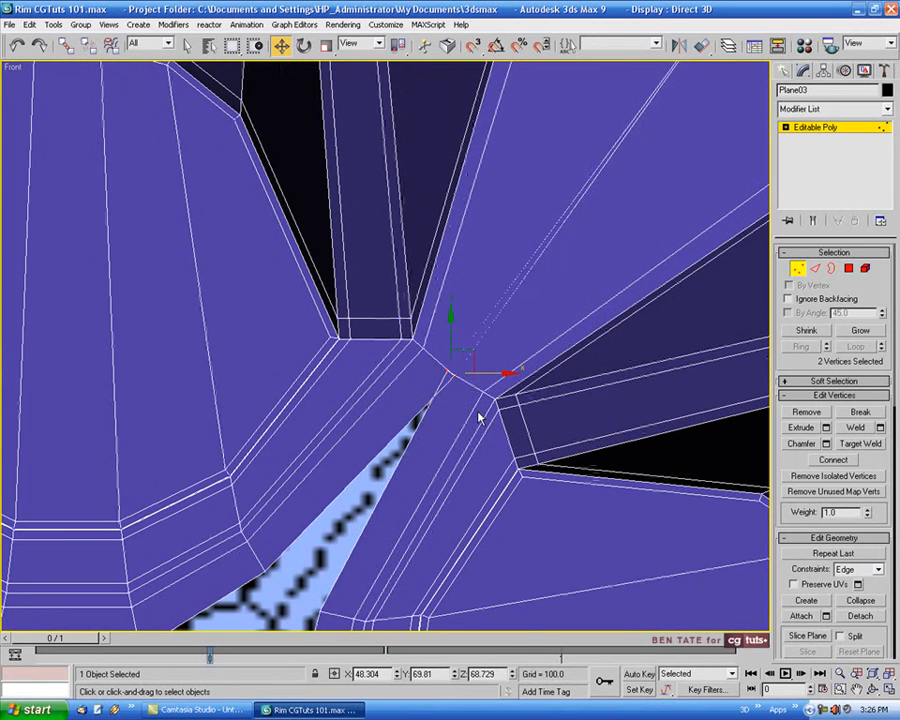
{"action": "left_click", "coordinate": [864, 431]}
{"action": "middle_click_drag", "start_coordinate": [374, 488], "coordinate": [465, 346]}
{"action": "key", "text": "F3"}
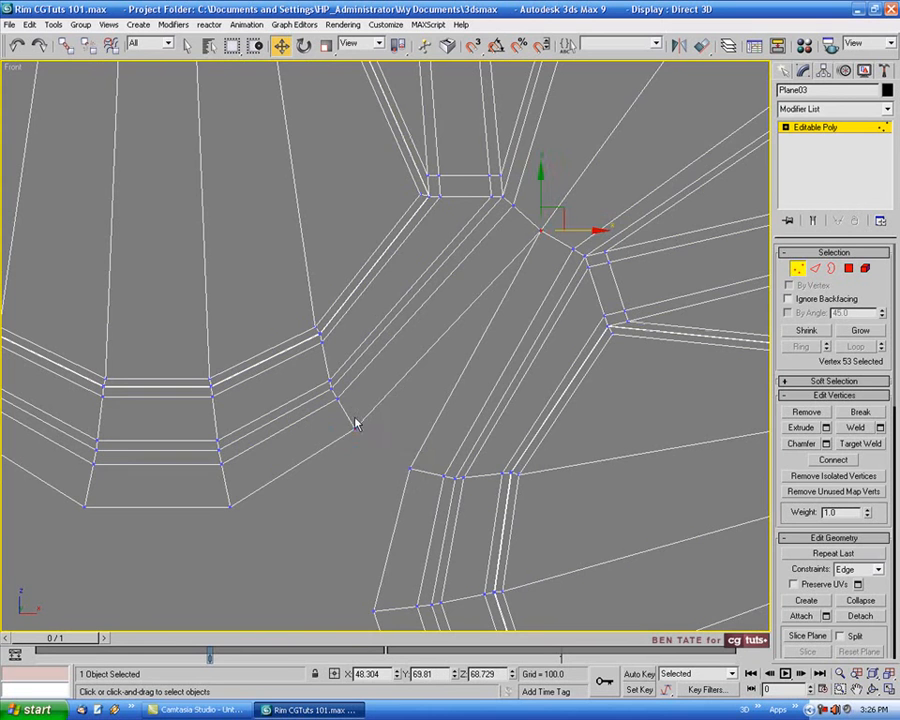
{"action": "left_click_drag", "start_coordinate": [419, 494], "coordinate": [346, 422]}
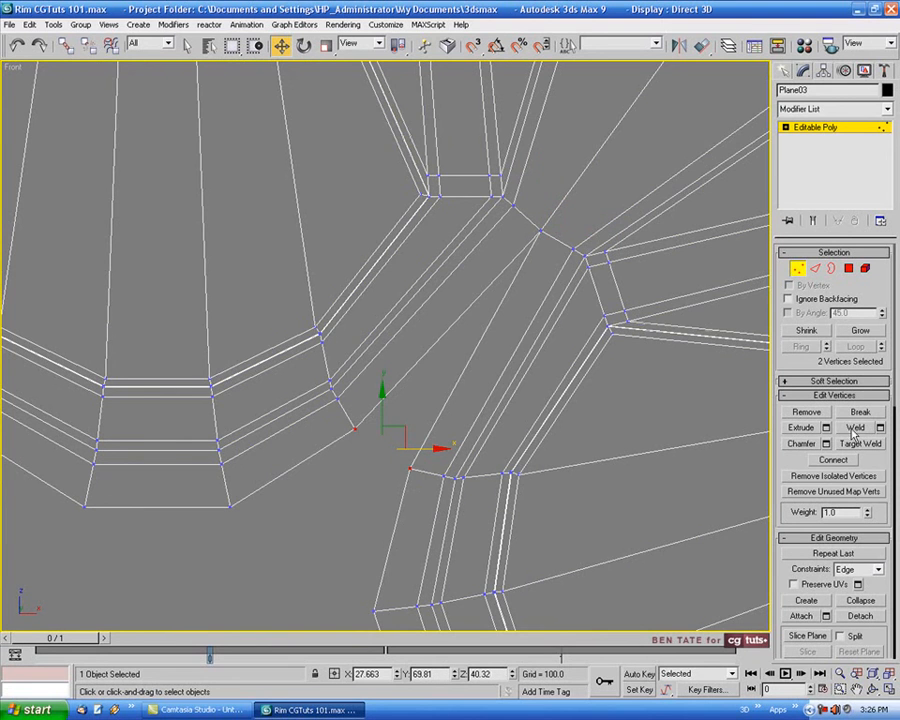
{"action": "left_click", "coordinate": [853, 431]}
- Weld the outermost pair of vertices on the seam between the top and upper-left spokes
{"action": "middle_click_drag", "start_coordinate": [454, 446], "coordinate": [534, 442]}
{"action": "scroll", "coordinate": [534, 442], "scroll_direction": "down", "scroll_amount": 3}
{"action": "key", "text": "F3"}
{"action": "middle_click_drag", "start_coordinate": [309, 352], "coordinate": [502, 416]}
{"action": "key", "text": "F3"}
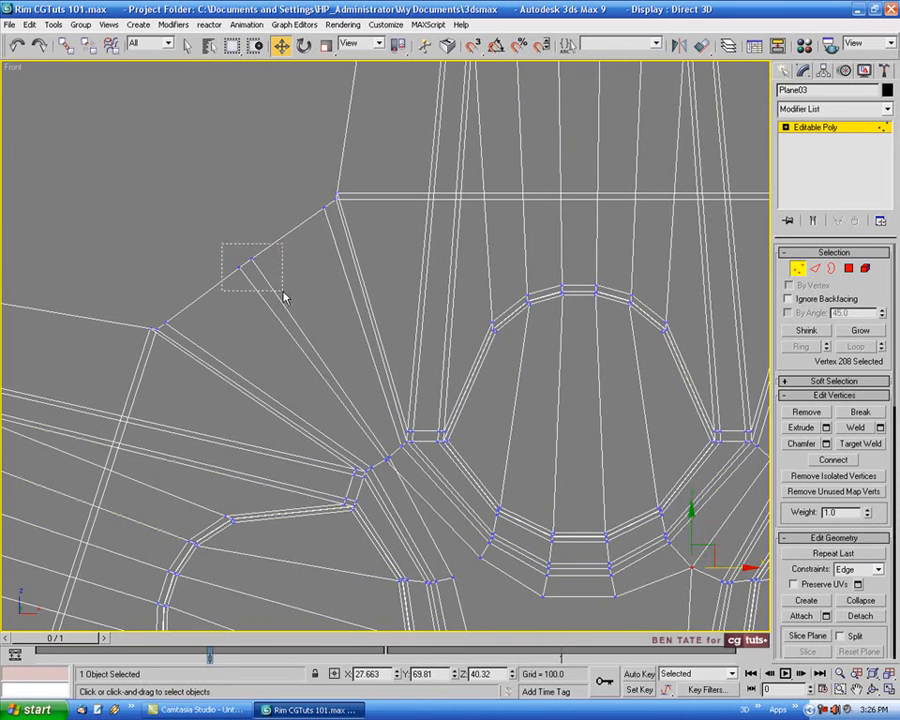
{"action": "left_click_drag", "start_coordinate": [283, 296], "coordinate": [286, 297]}
{"action": "left_click", "coordinate": [863, 431]}
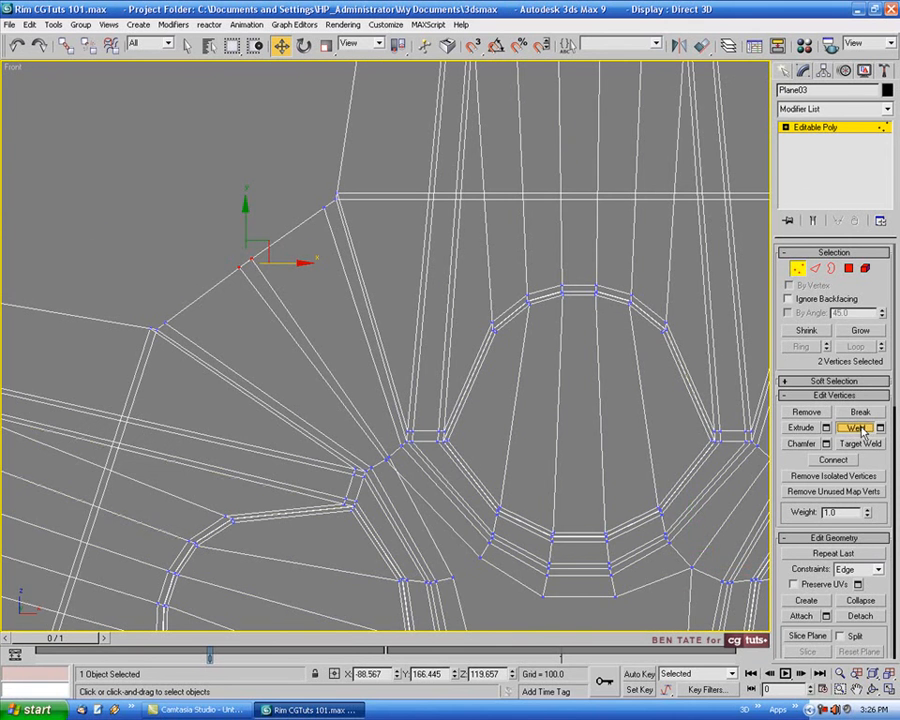
- Weld the middle and hub-edge vertex pairs on the seam between the top and upper-left spokes
{"action": "middle_click_drag", "start_coordinate": [366, 448], "coordinate": [330, 369]}
{"action": "scroll", "coordinate": [330, 369], "scroll_direction": "up", "scroll_amount": 2}
{"action": "left_click_drag", "start_coordinate": [351, 372], "coordinate": [372, 394]}
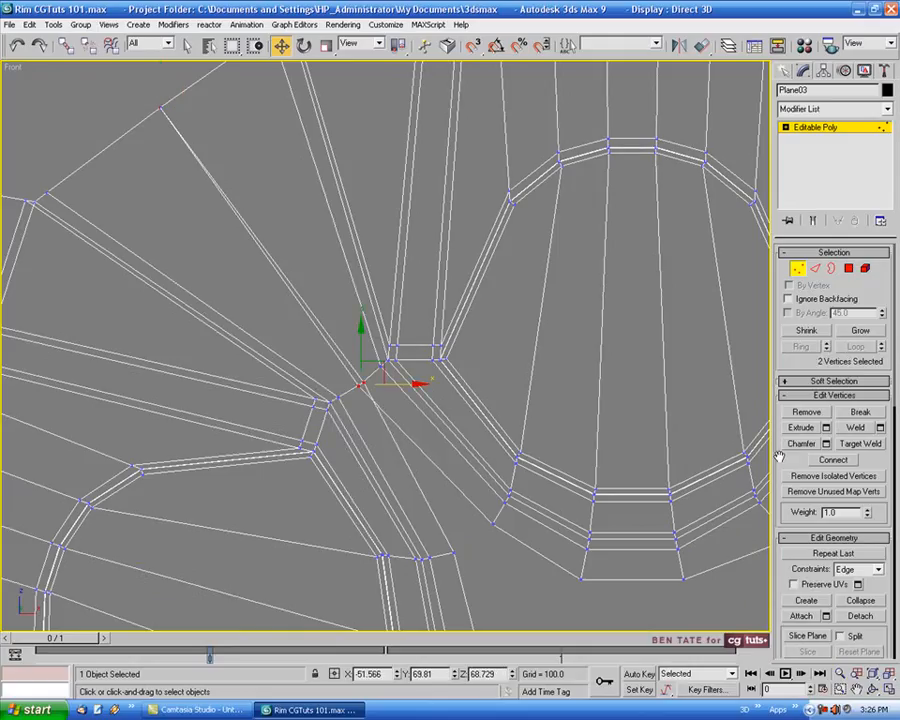
{"action": "left_click", "coordinate": [858, 427]}
{"action": "middle_click_drag", "start_coordinate": [457, 452], "coordinate": [413, 380]}
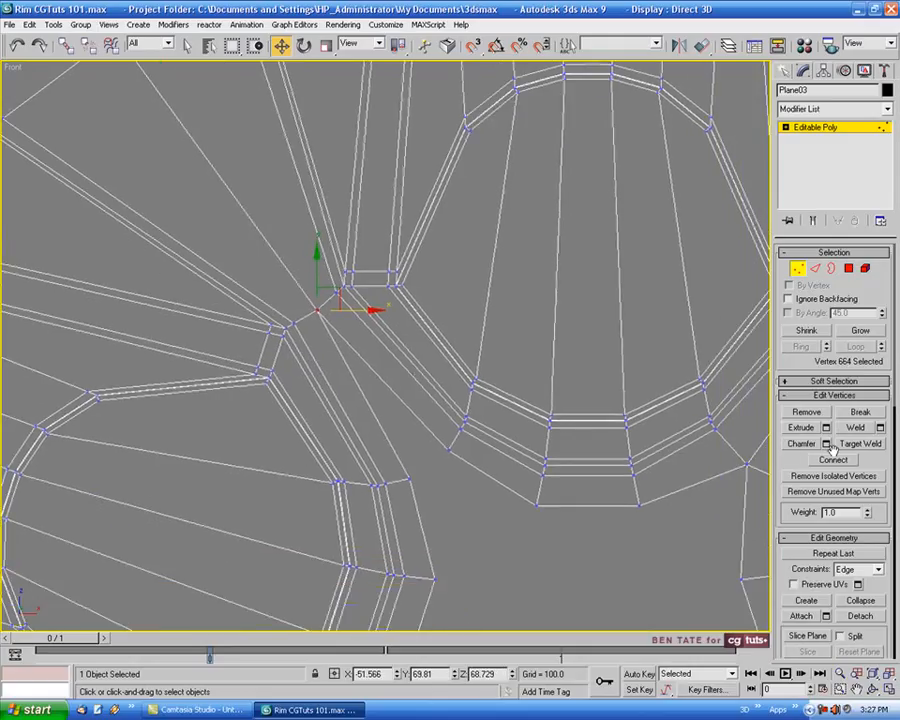
{"action": "left_click_drag", "start_coordinate": [466, 510], "coordinate": [468, 510]}
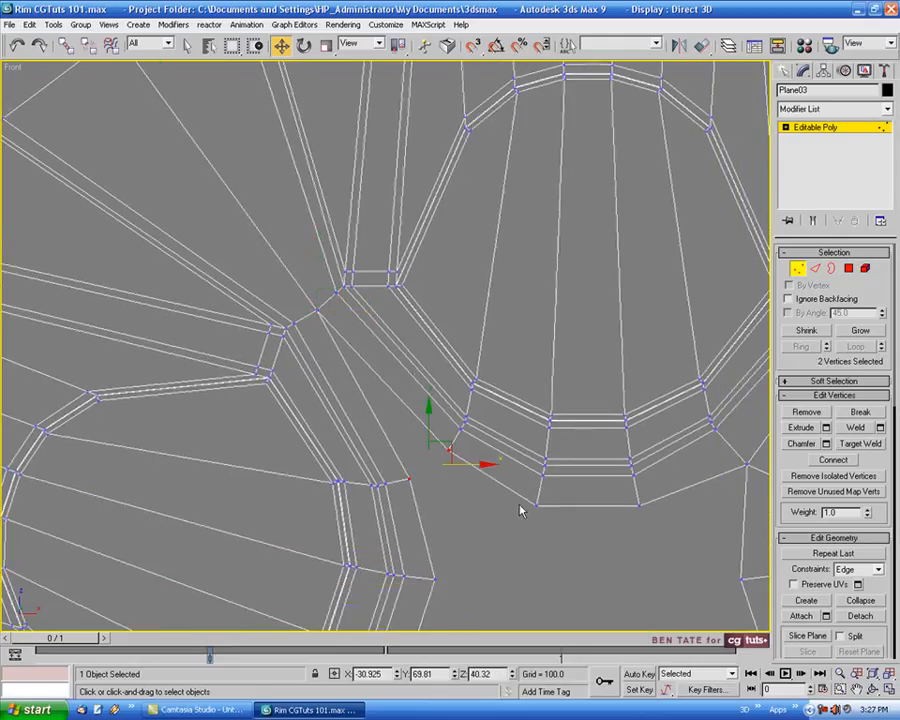
{"action": "middle_click_drag", "start_coordinate": [462, 492], "coordinate": [429, 431]}
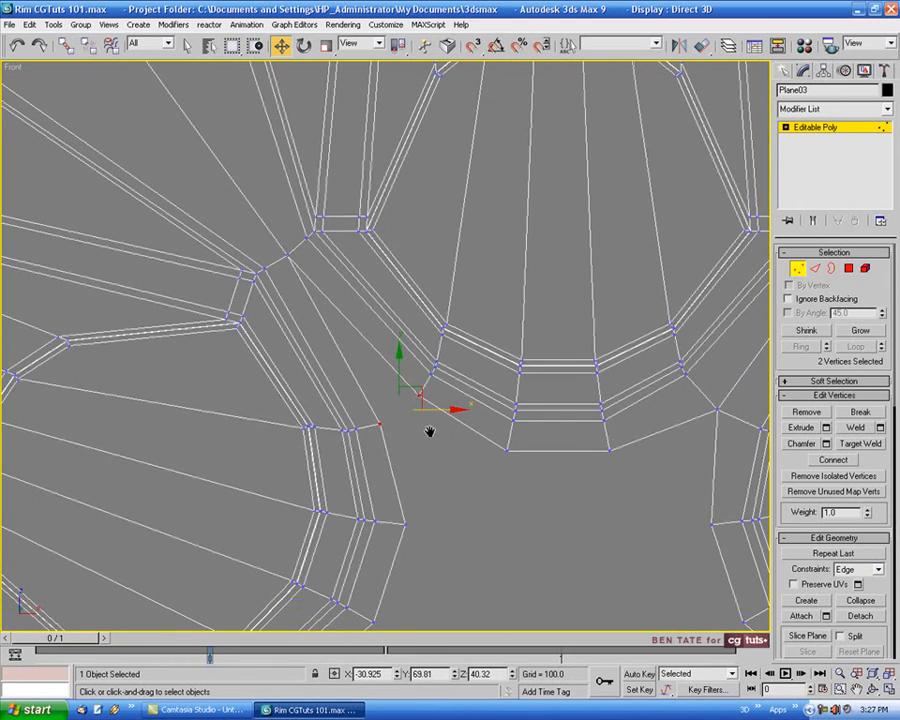
{"action": "left_click", "coordinate": [857, 432]}
- Weld the outer, middle and hub-edge vertex pairs on the seam between the upper-left and lower-left spokes
{"action": "middle_click_drag", "start_coordinate": [443, 530], "coordinate": [542, 290]}
{"action": "middle_click_drag", "start_coordinate": [412, 438], "coordinate": [586, 299]}
{"action": "left_click_drag", "start_coordinate": [50, 470], "coordinate": [94, 534]}
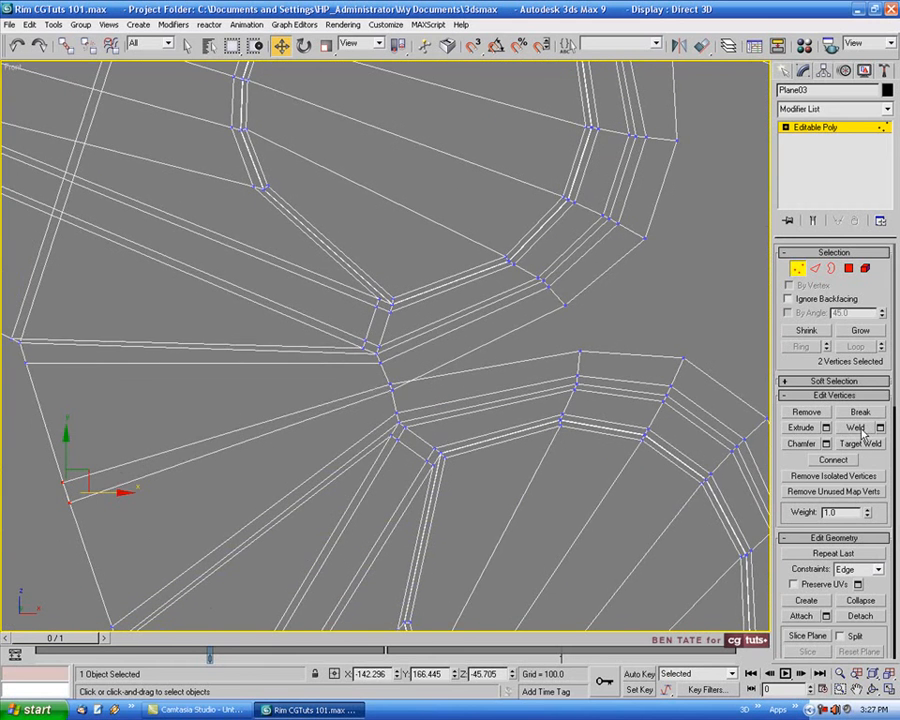
{"action": "left_click", "coordinate": [857, 427]}
{"action": "left_click_drag", "start_coordinate": [372, 374], "coordinate": [411, 404]}
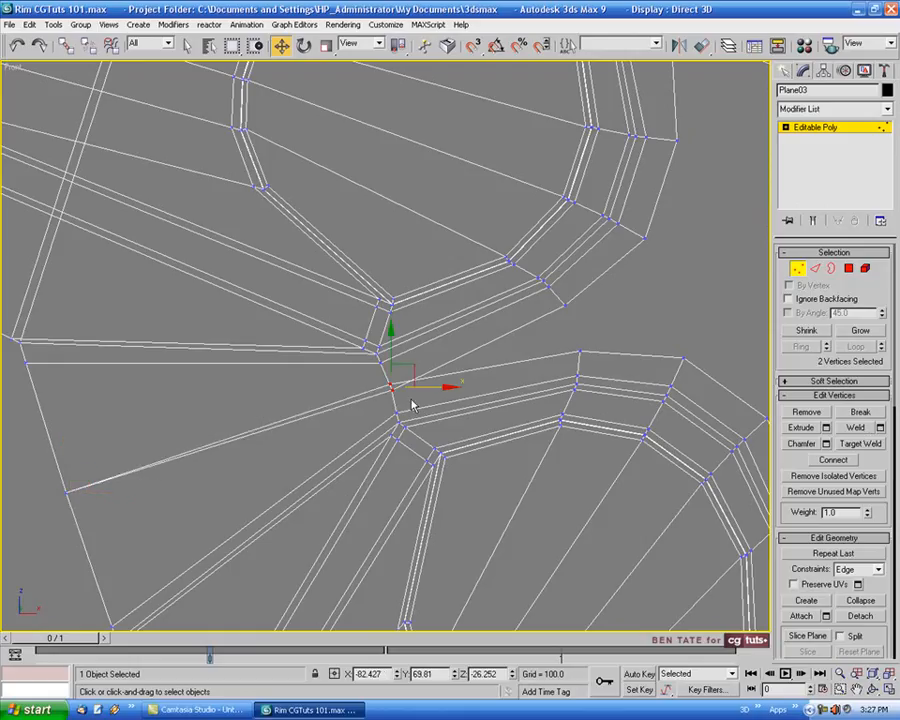
{"action": "left_click", "coordinate": [842, 428]}
{"action": "left_click_drag", "start_coordinate": [550, 299], "coordinate": [599, 363]}
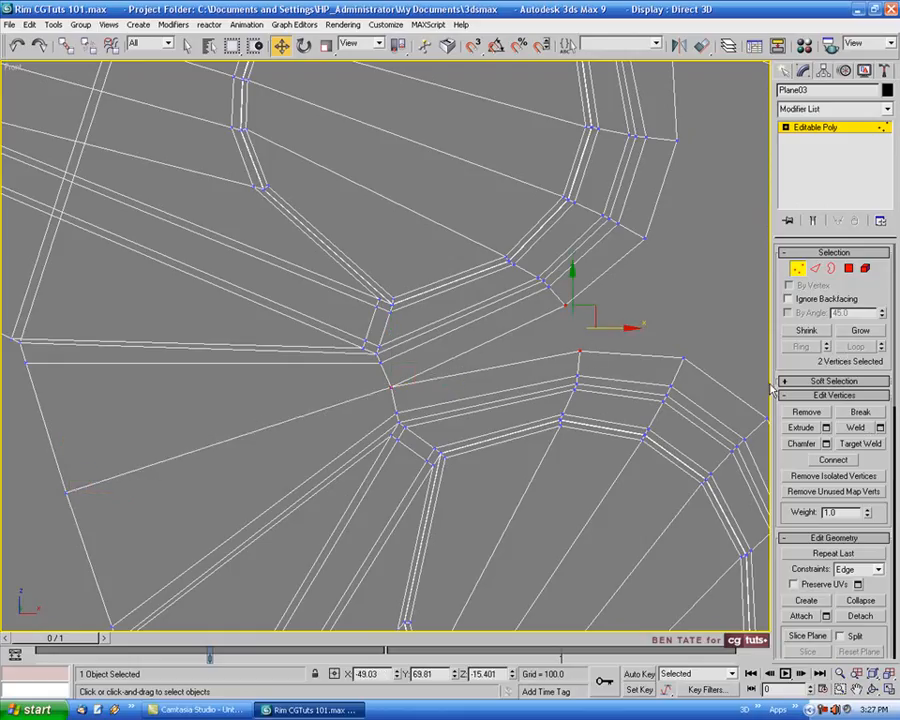
{"action": "left_click", "coordinate": [848, 427]}
- Weld the outer, middle and hub-edge vertex pairs on the seam between the two lower spokes
{"action": "scroll", "coordinate": [597, 454], "scroll_direction": "down", "scroll_amount": 5}
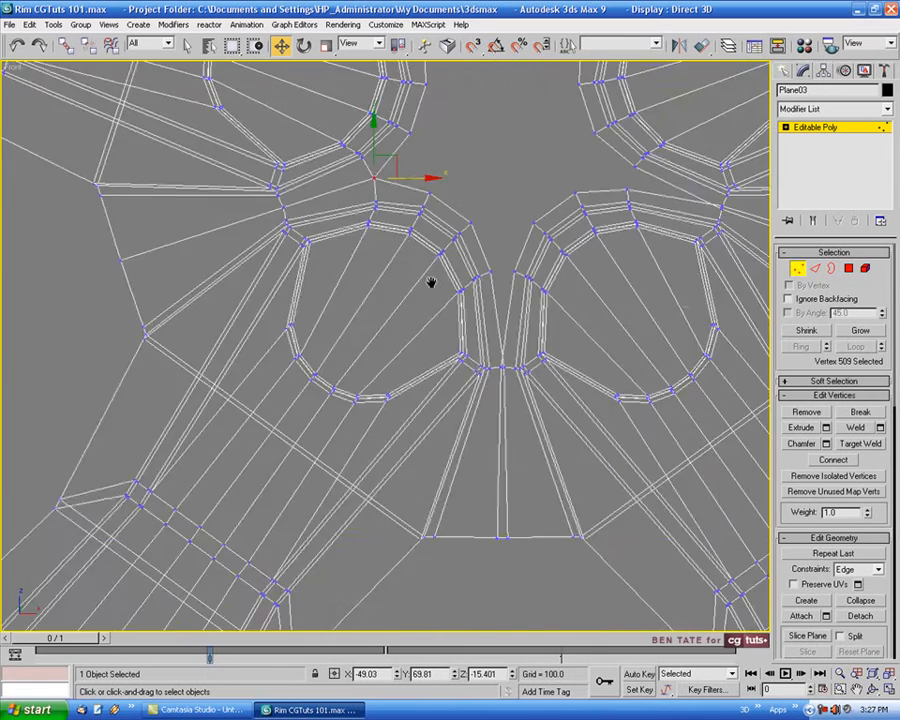
{"action": "key", "text": "F3"}
{"action": "scroll", "coordinate": [500, 438], "scroll_direction": "up", "scroll_amount": 3}
{"action": "scroll", "coordinate": [446, 542], "scroll_direction": "down", "scroll_amount": 1}
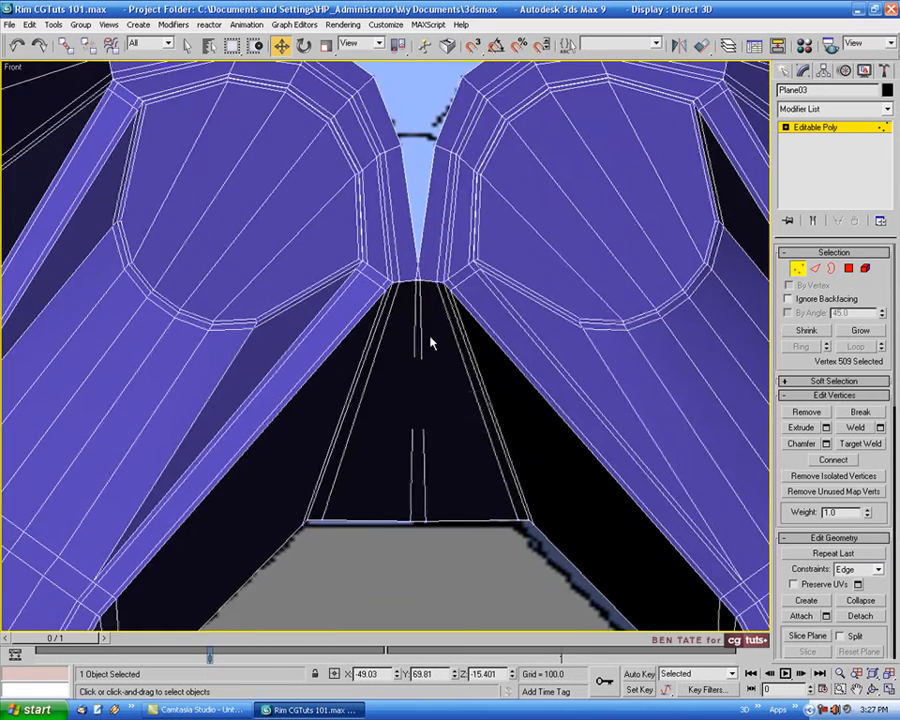
{"action": "key", "text": "F3"}
{"action": "left_click_drag", "start_coordinate": [400, 510], "coordinate": [436, 530]}
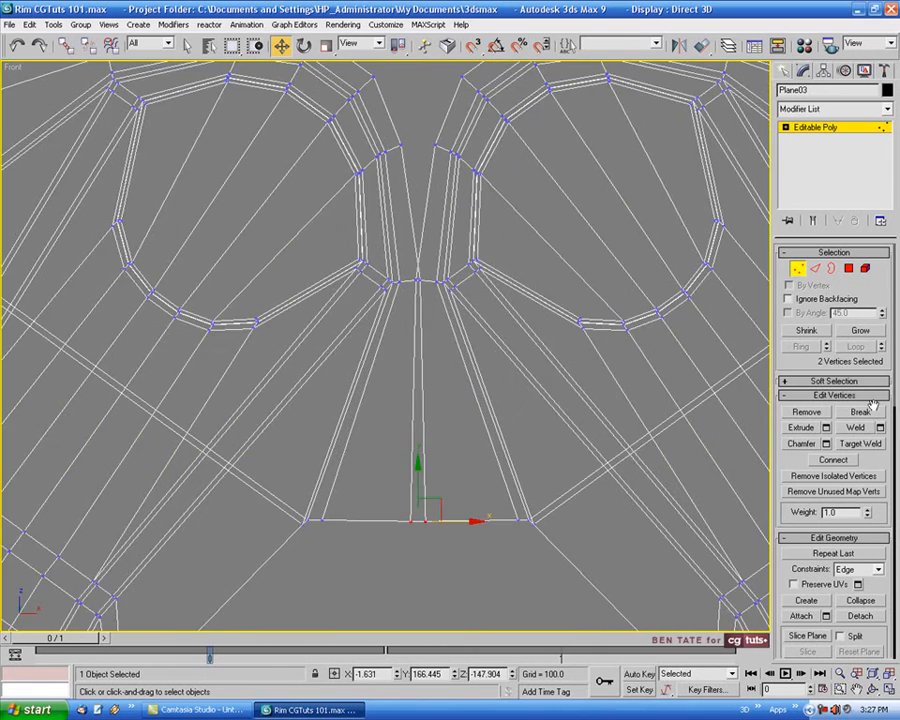
{"action": "left_click", "coordinate": [850, 429]}
{"action": "left_click_drag", "start_coordinate": [404, 259], "coordinate": [421, 288]}
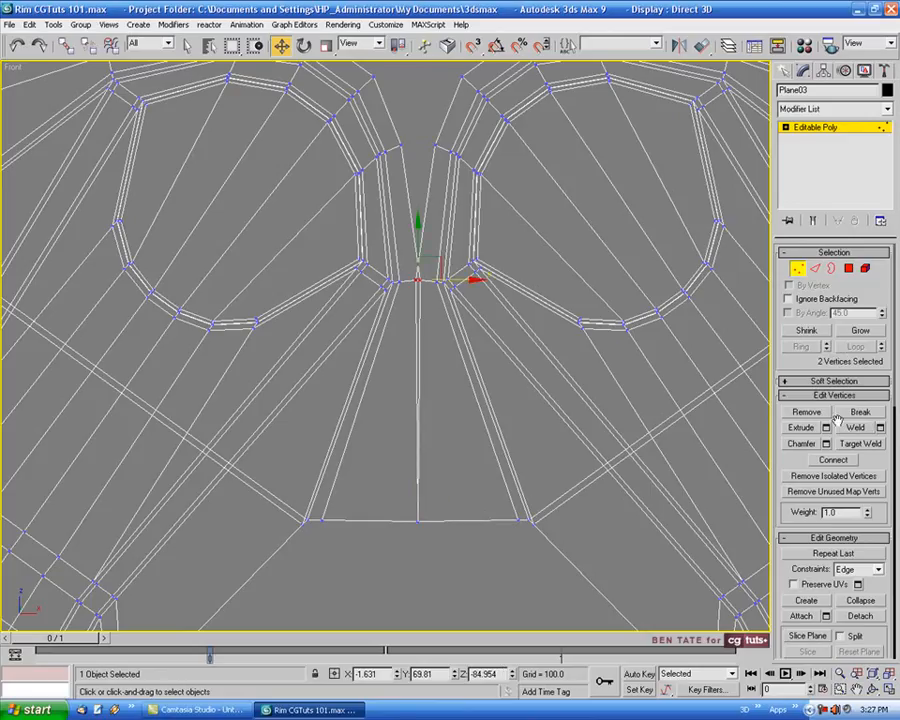
{"action": "left_click", "coordinate": [844, 428]}
{"action": "left_click_drag", "start_coordinate": [398, 137], "coordinate": [448, 162]}
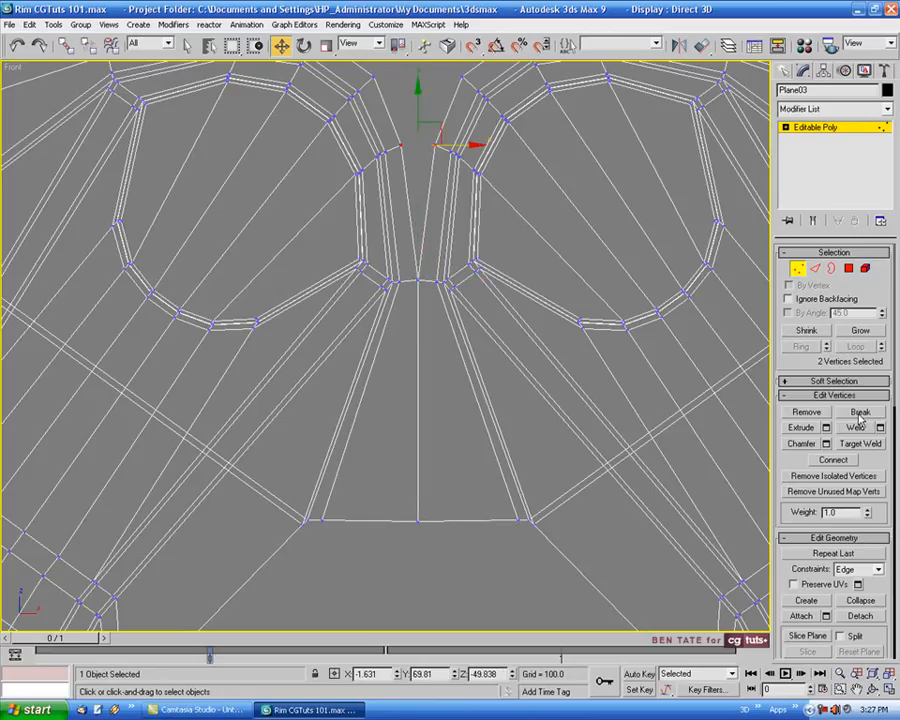
{"action": "left_click", "coordinate": [855, 427]}
- Weld the outer, middle and hub-edge vertex pairs on the seam between the upper-right and lower-right spokes
{"action": "middle_click_drag", "start_coordinate": [592, 282], "coordinate": [232, 433]}
{"action": "middle_click_drag", "start_coordinate": [428, 350], "coordinate": [416, 396]}
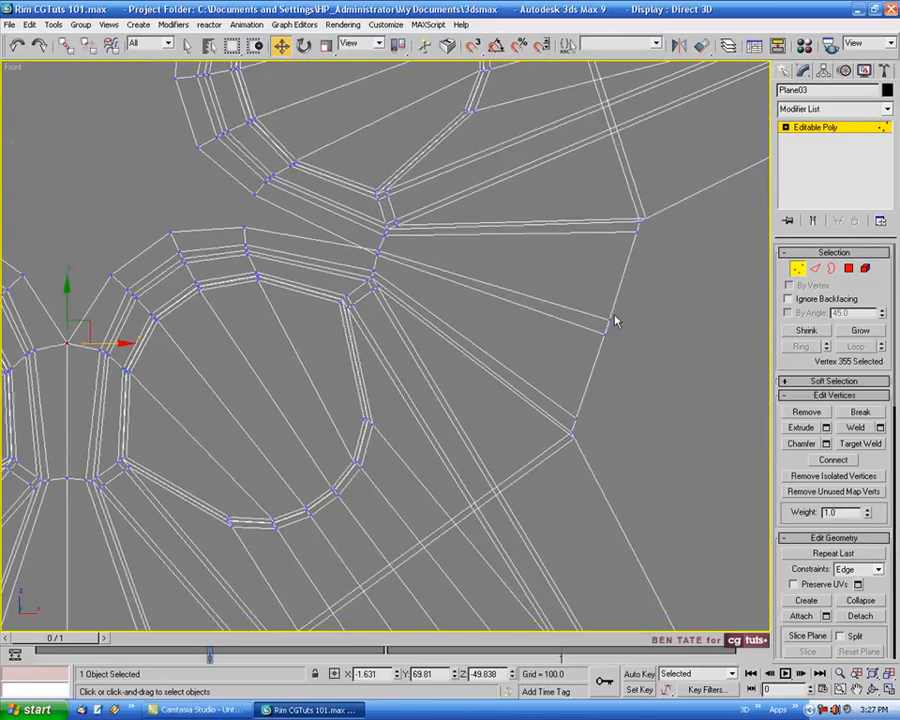
{"action": "left_click_drag", "start_coordinate": [597, 301], "coordinate": [645, 366]}
{"action": "left_click", "coordinate": [846, 431]}
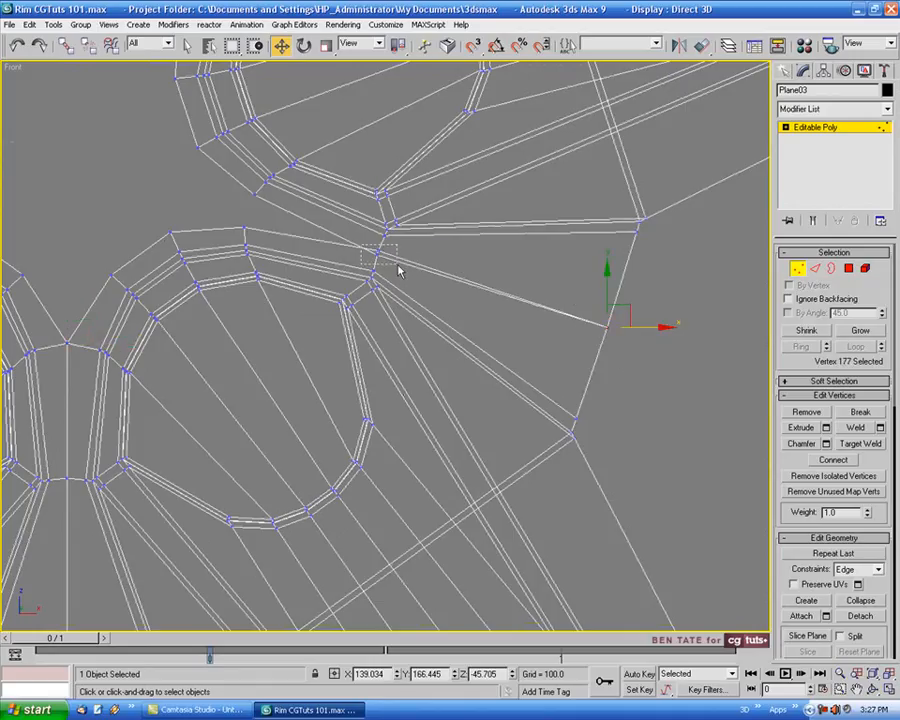
{"action": "left_click_drag", "start_coordinate": [400, 267], "coordinate": [365, 238]}
{"action": "left_click", "coordinate": [853, 432]}
{"action": "left_click_drag", "start_coordinate": [216, 187], "coordinate": [287, 248]}
{"action": "left_click", "coordinate": [854, 428]}
- Weld the two protruding hub-opening vertices between the top and upper-right spokes with a weld threshold of 50
{"action": "mouse_move", "coordinate": [314, 262]}
{"action": "middle_mouse_down"}
{"action": "mouse_move", "coordinate": [426, 314]}
{"action": "mouse_move", "coordinate": [476, 414]}
{"action": "mouse_move", "coordinate": [476, 484]}
{"action": "middle_mouse_up"}
{"action": "key", "text": "F3"}
{"action": "scroll", "coordinate": [362, 274], "scroll_direction": "up", "scroll_amount": 2}
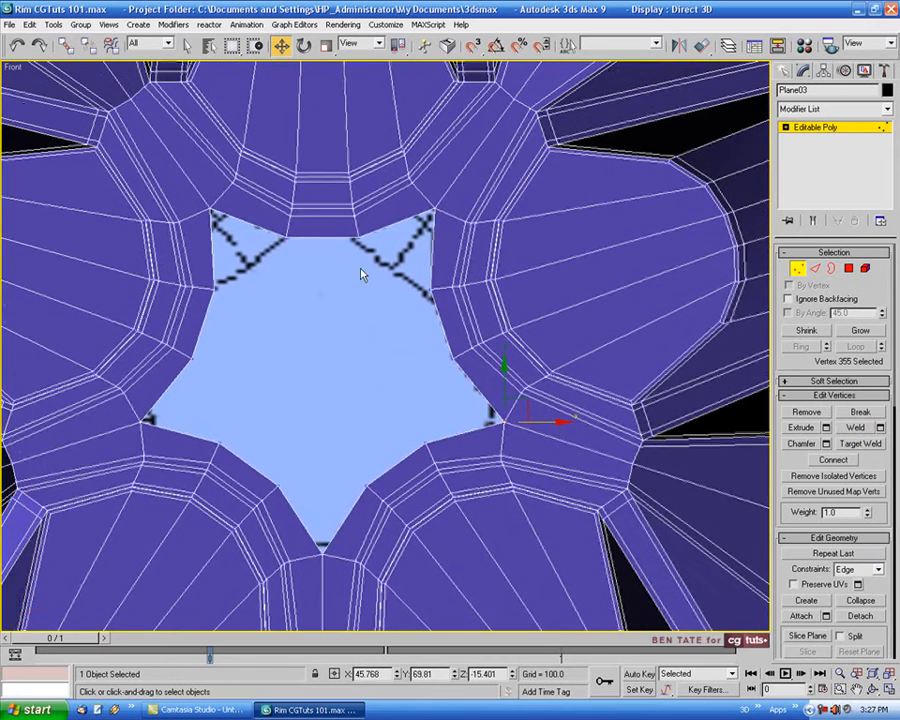
{"action": "key", "text": "F3"}
{"action": "left_click_drag", "start_coordinate": [348, 238], "coordinate": [438, 308]}
{"action": "key", "text": "F3"}
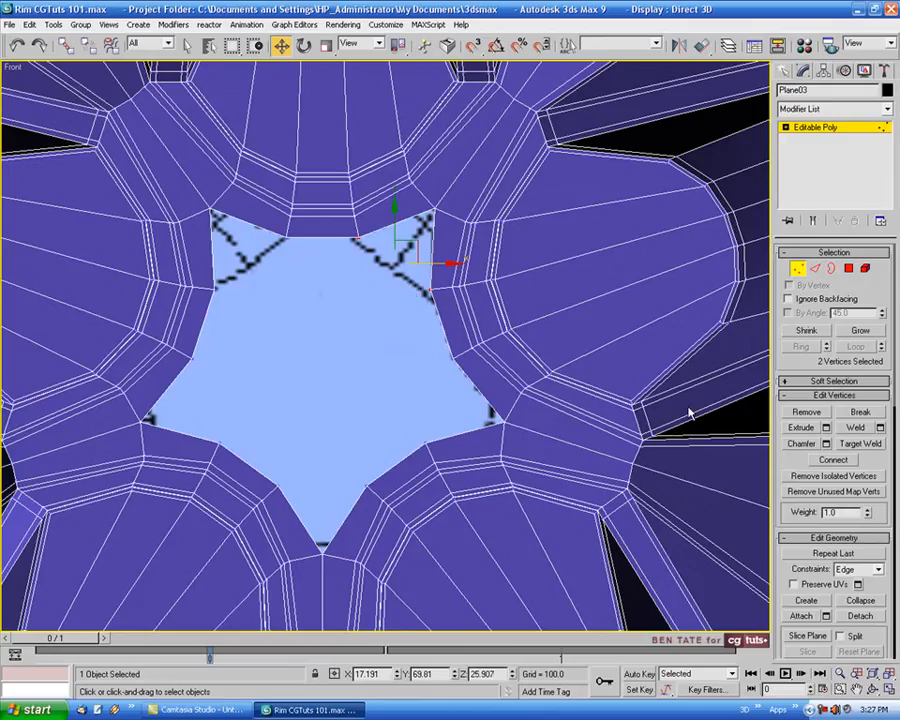
{"action": "left_click", "coordinate": [880, 427]}
{"action": "type", "text": "50"}
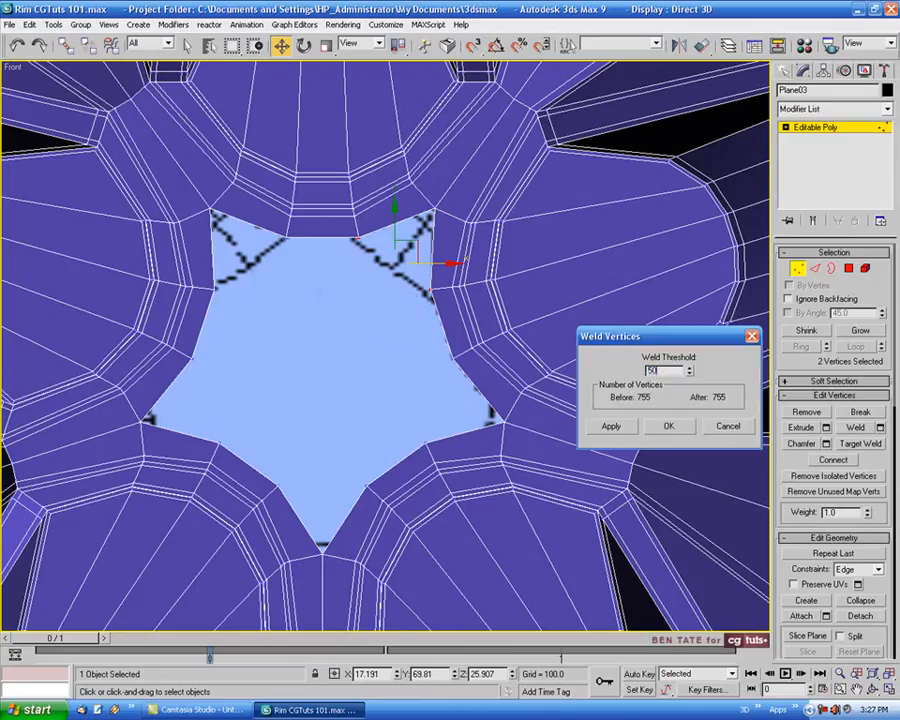
{"action": "key", "text": "Return"}
{"action": "left_click", "coordinate": [668, 426]}
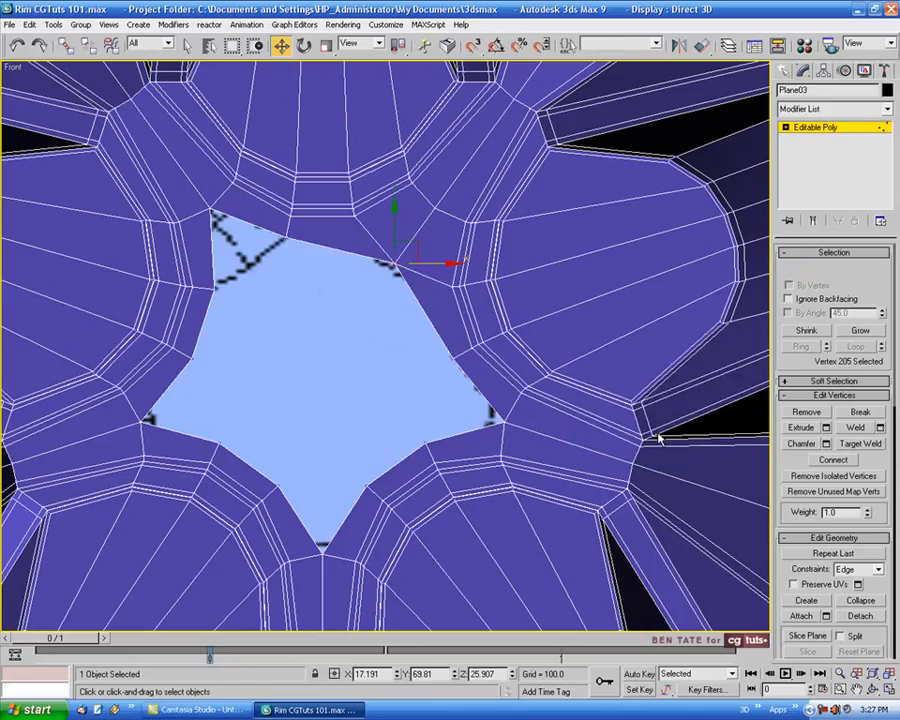
- Weld the hub-opening vertex pairs between the top and upper-left spokes and between the upper-left and lower-left spokes
{"action": "middle_click_drag", "start_coordinate": [293, 283], "coordinate": [361, 288]}
{"action": "left_click_drag", "start_coordinate": [357, 241], "coordinate": [279, 333]}
{"action": "left_click", "coordinate": [855, 428]}
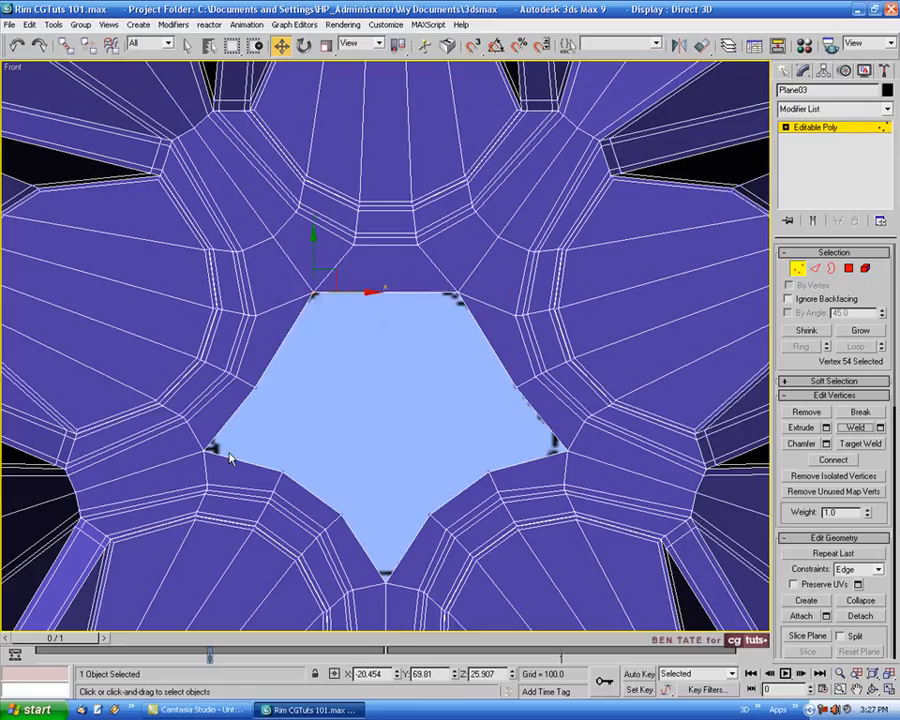
{"action": "left_click_drag", "start_coordinate": [205, 378], "coordinate": [293, 468]}
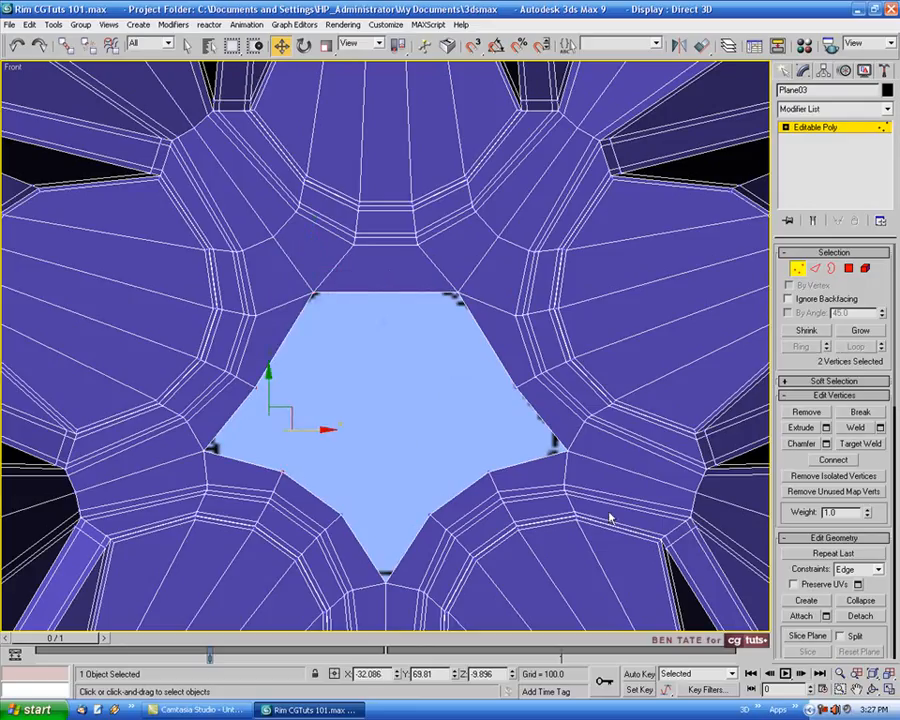
{"action": "left_click", "coordinate": [856, 429]}
- Weld the hub-opening vertex pairs between the two lower spokes and between the upper-right and lower-right spokes
{"action": "middle_click_drag", "start_coordinate": [454, 501], "coordinate": [432, 428]}
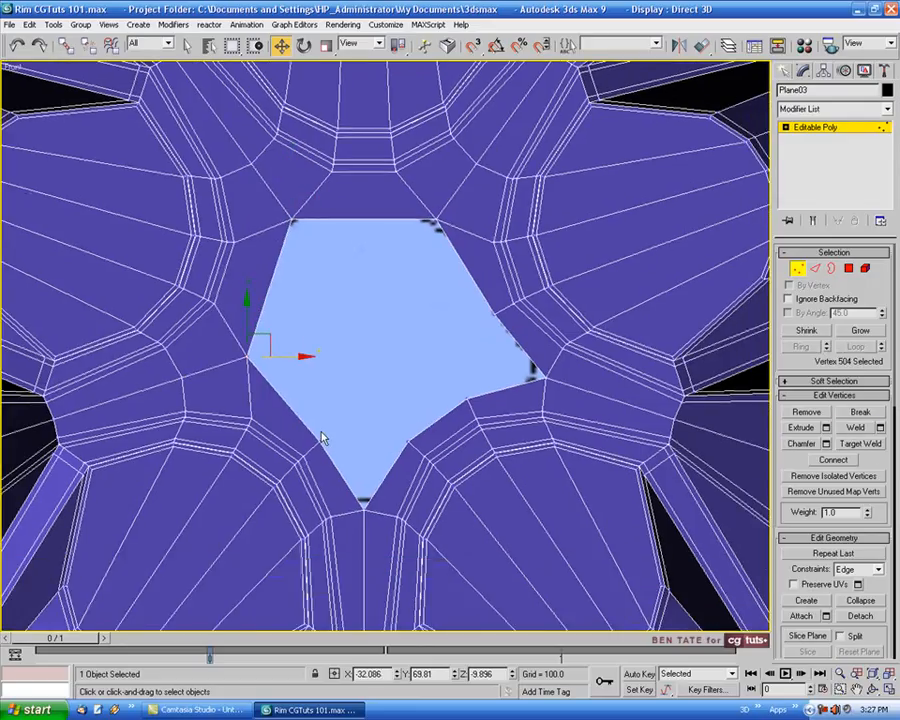
{"action": "left_click_drag", "start_coordinate": [342, 456], "coordinate": [344, 458]}
{"action": "left_click", "coordinate": [872, 430]}
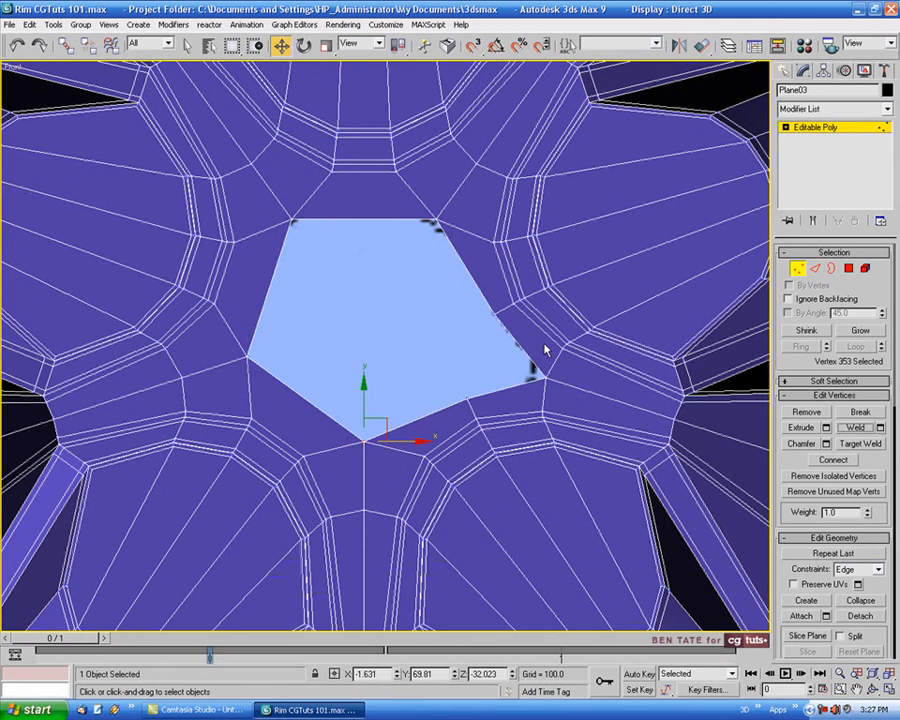
{"action": "left_click_drag", "start_coordinate": [460, 303], "coordinate": [540, 380]}
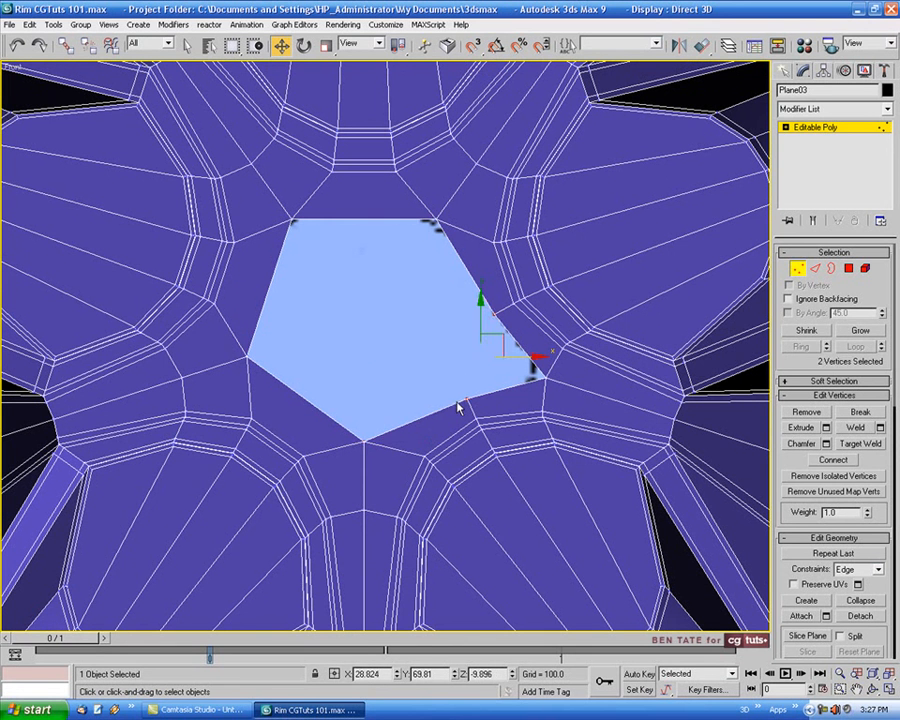
{"action": "left_click", "coordinate": [870, 430]}
- Select the border of the pentagonal hub opening and cap it with a polygon
{"action": "middle_click_drag", "start_coordinate": [548, 399], "coordinate": [544, 410]}
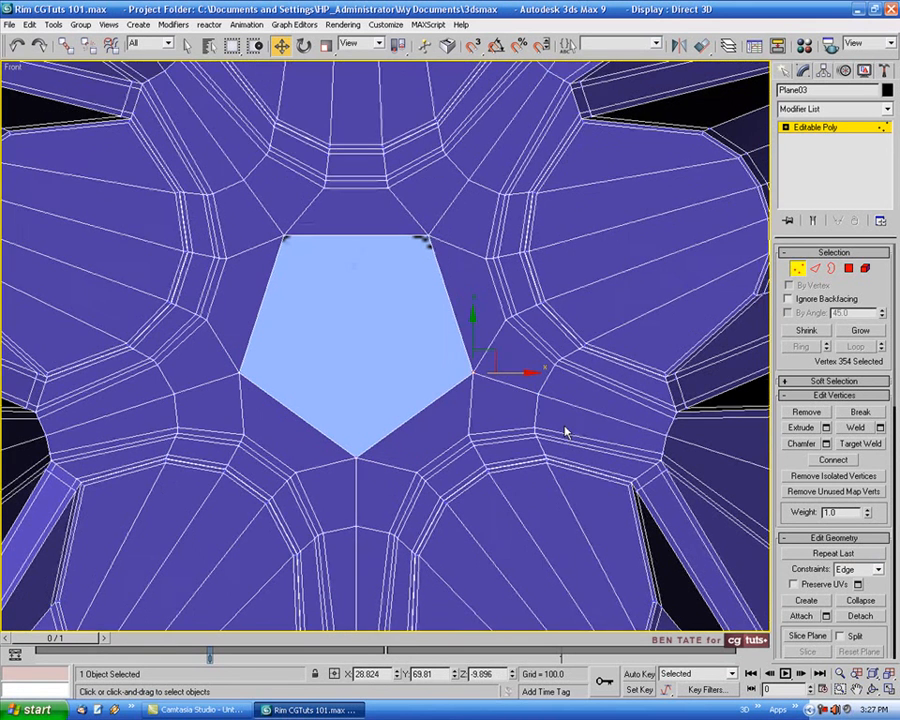
{"action": "scroll", "coordinate": [556, 416], "scroll_direction": "down", "scroll_amount": 5}
{"action": "scroll", "coordinate": [458, 356], "scroll_direction": "up", "scroll_amount": 5}
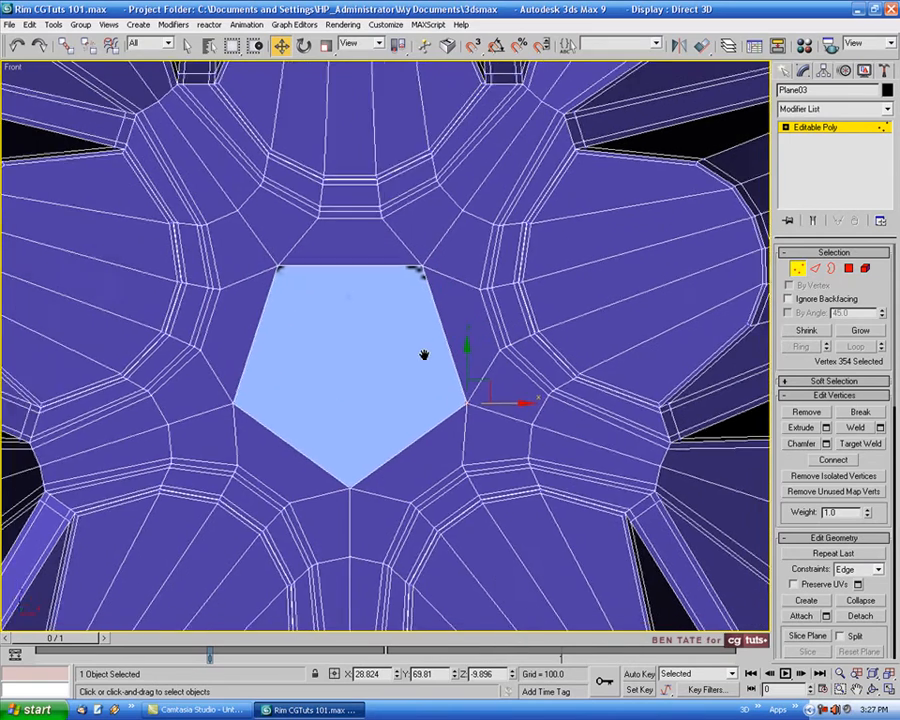
{"action": "middle_click_drag", "start_coordinate": [424, 355], "coordinate": [428, 361]}
{"action": "left_click", "coordinate": [831, 268]}
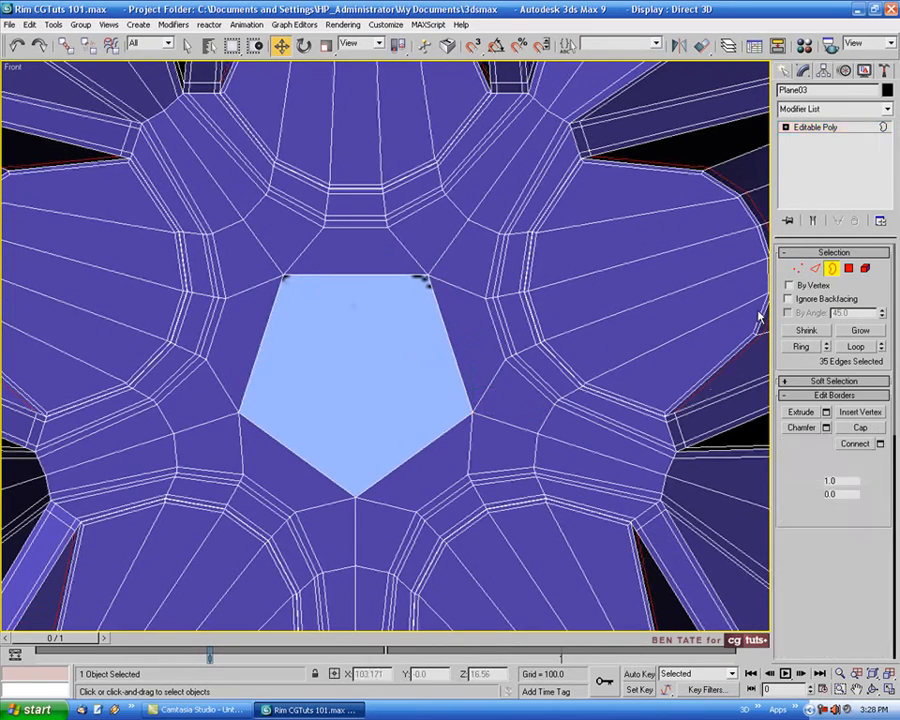
{"action": "left_click", "coordinate": [362, 275]}
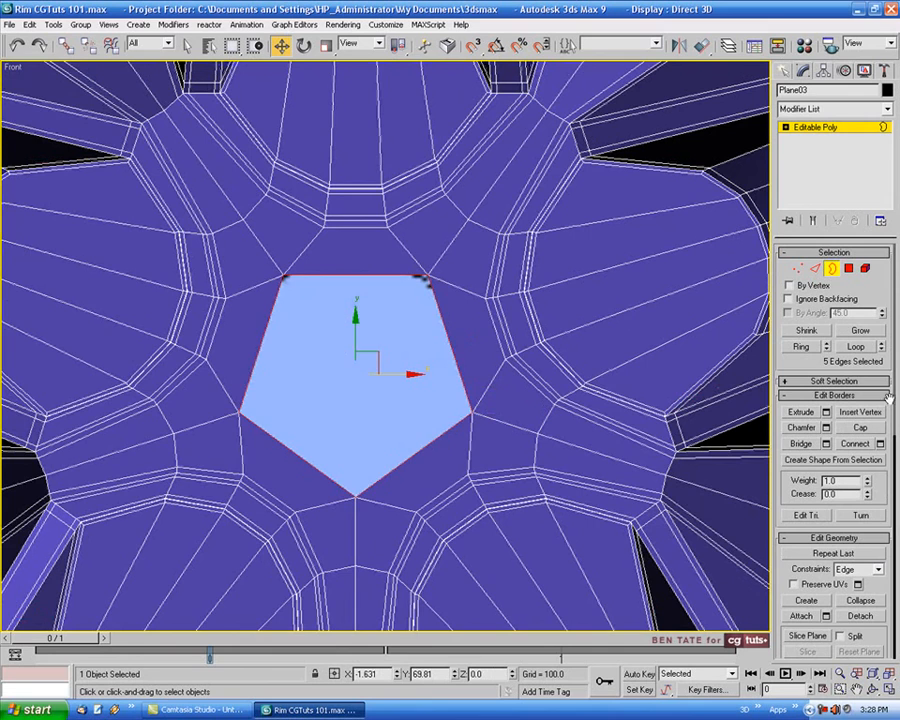
{"action": "left_click", "coordinate": [871, 428]}
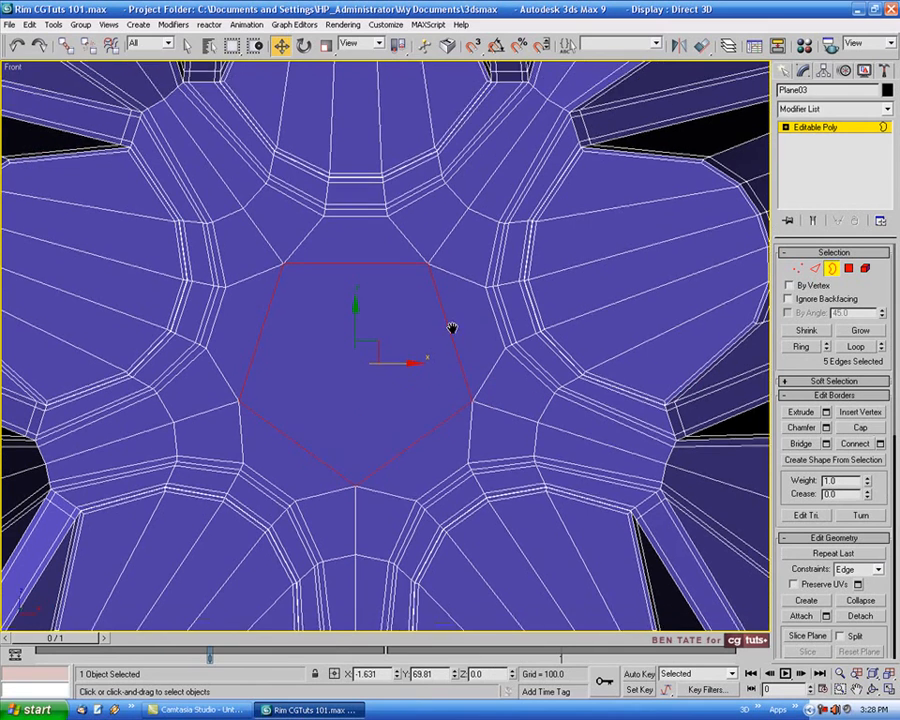
- Connect the lower-left and lower-right corner vertices of the pentagonal hub cap with a horizontal edge
{"action": "middle_click_drag", "start_coordinate": [452, 327], "coordinate": [474, 350]}
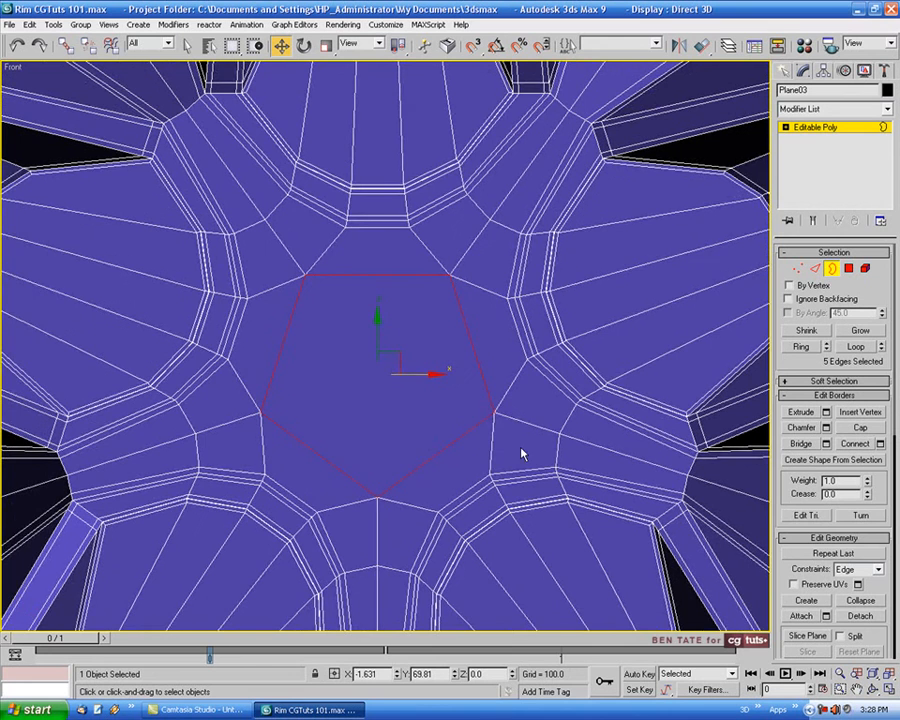
{"action": "middle_click_drag", "start_coordinate": [455, 436], "coordinate": [427, 428]}
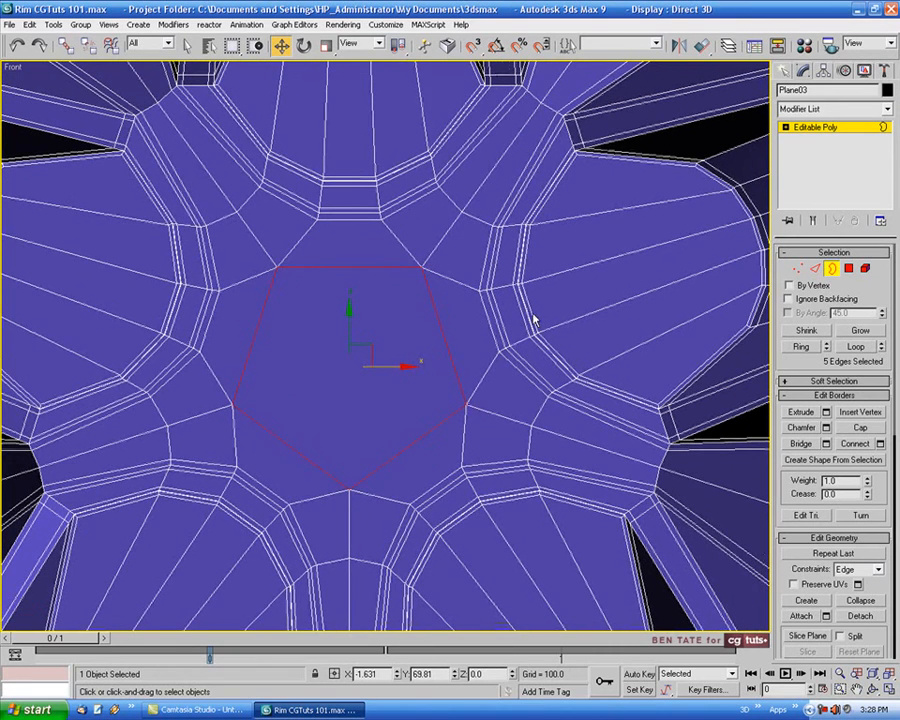
{"action": "middle_click_drag", "start_coordinate": [352, 438], "coordinate": [369, 447]}
{"action": "middle_click_drag", "start_coordinate": [117, 404], "coordinate": [412, 397]}
{"action": "scroll", "coordinate": [410, 398], "scroll_direction": "up", "scroll_amount": 4}
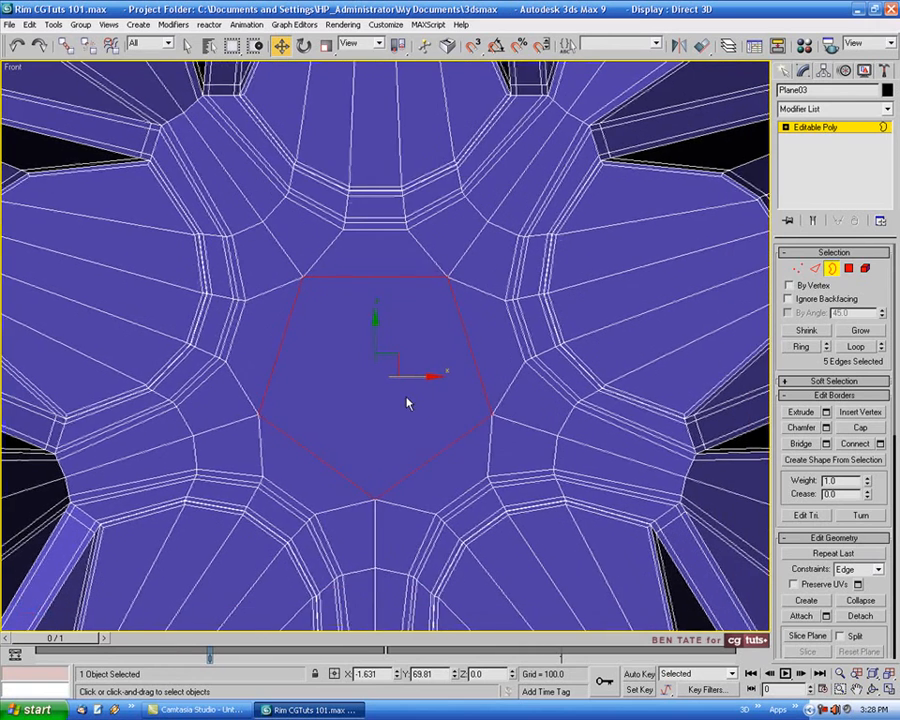
{"action": "left_click", "coordinate": [797, 270]}
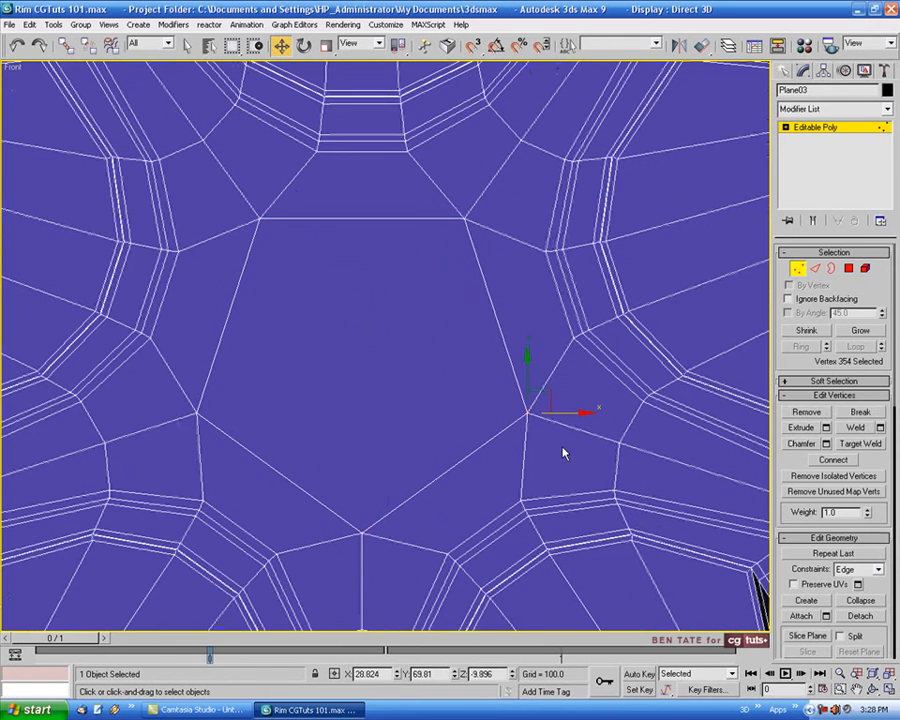
{"action": "left_click", "coordinate": [198, 411]}
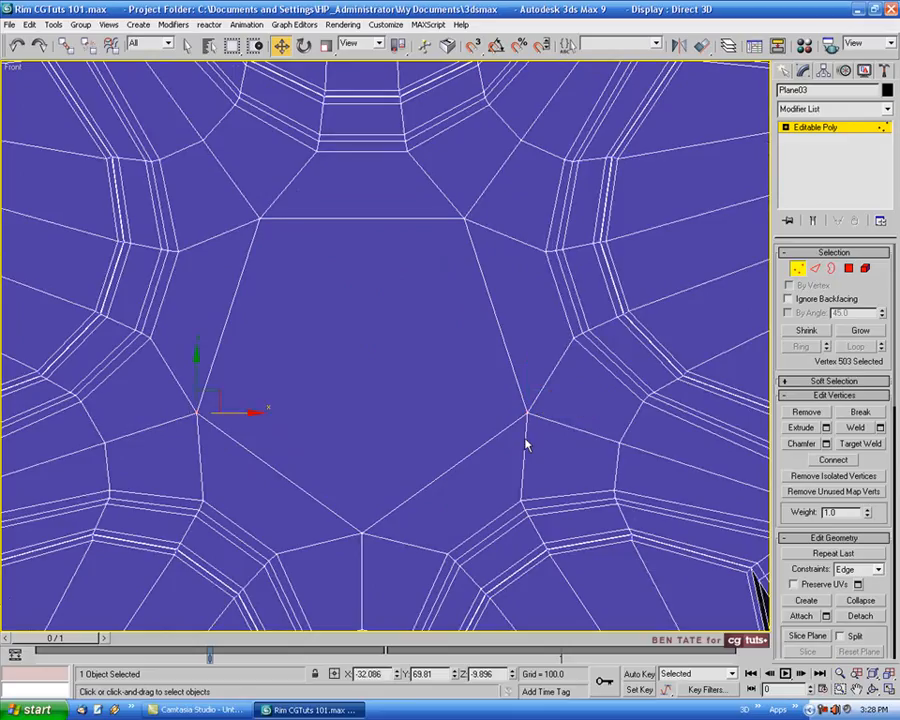
{"action": "left_click", "coordinate": [528, 413], "text": "ctrl"}
{"action": "left_click", "coordinate": [833, 460]}
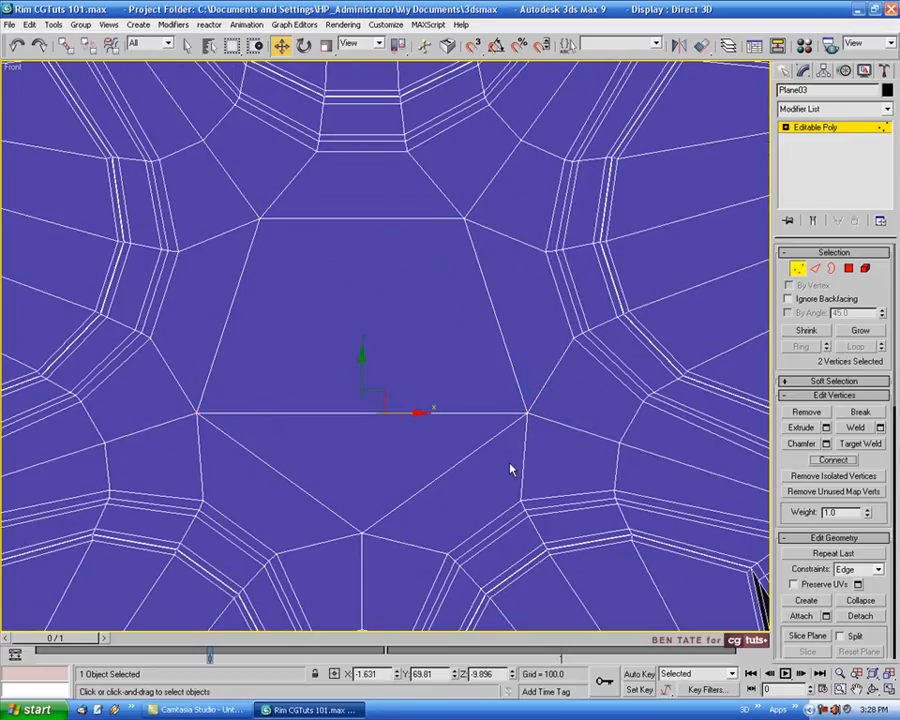
- In the perspective view, select the middle edges of the two gaps on either side of the top spoke
{"action": "middle_click_drag", "start_coordinate": [480, 450], "coordinate": [506, 454]}
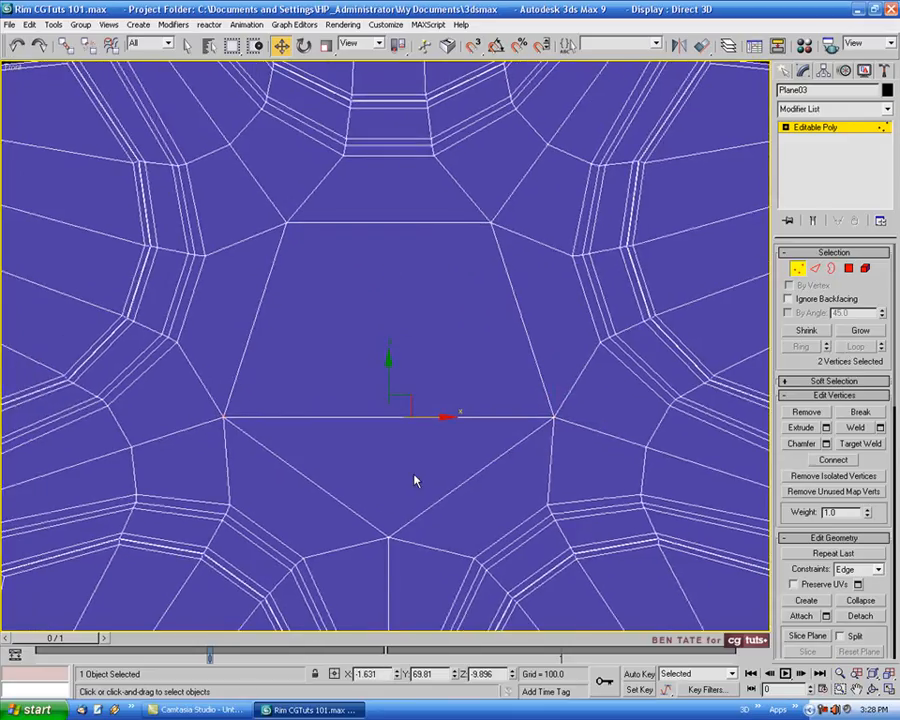
{"action": "middle_click_drag", "start_coordinate": [474, 488], "coordinate": [480, 459]}
{"action": "scroll", "coordinate": [480, 490], "scroll_direction": "down", "scroll_amount": 3}
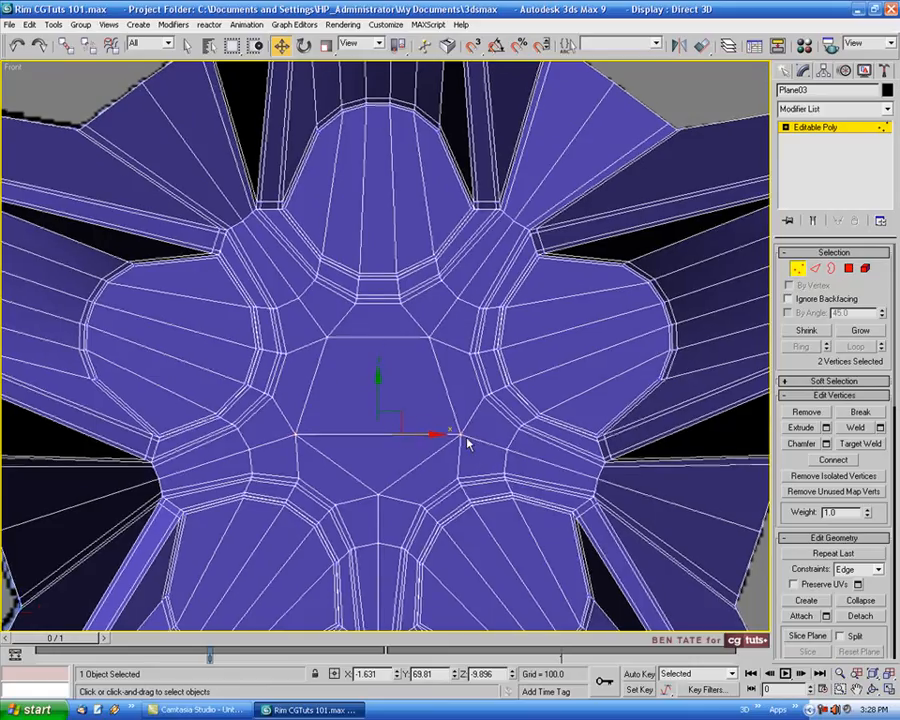
{"action": "left_click", "coordinate": [800, 269]}
{"action": "key", "text": "alt+w"}
{"action": "right_click", "coordinate": [635, 450]}
{"action": "key", "text": "alt+w"}
{"action": "middle_click_drag", "start_coordinate": [635, 450], "coordinate": [474, 372], "text": "alt"}
{"action": "middle_click_drag", "start_coordinate": [584, 362], "coordinate": [505, 442], "text": "alt"}
{"action": "left_click", "coordinate": [815, 268]}
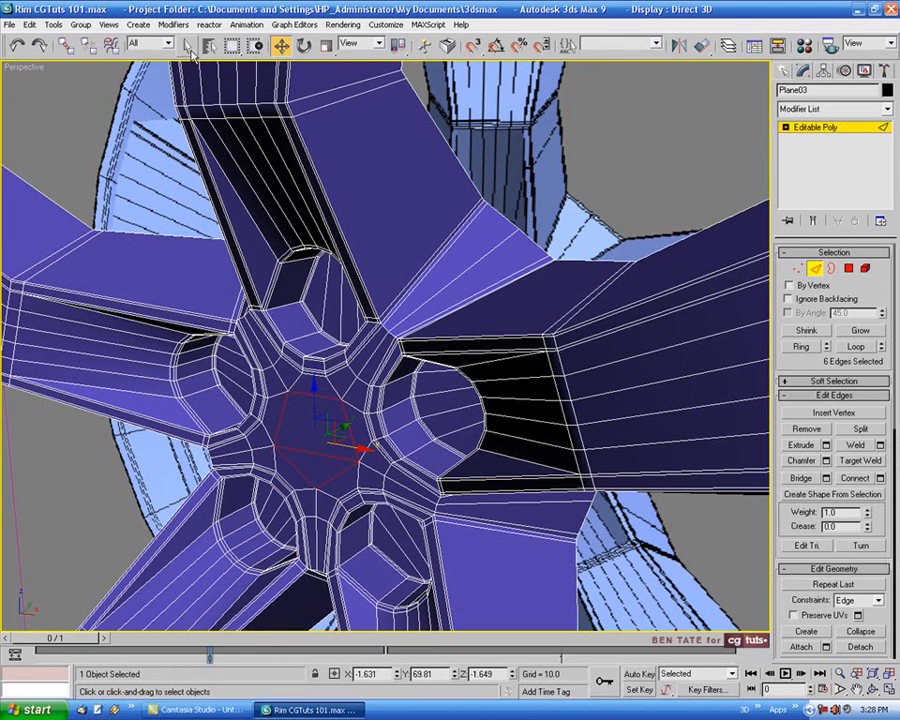
{"action": "key", "text": "q"}
{"action": "left_click", "coordinate": [478, 276]}
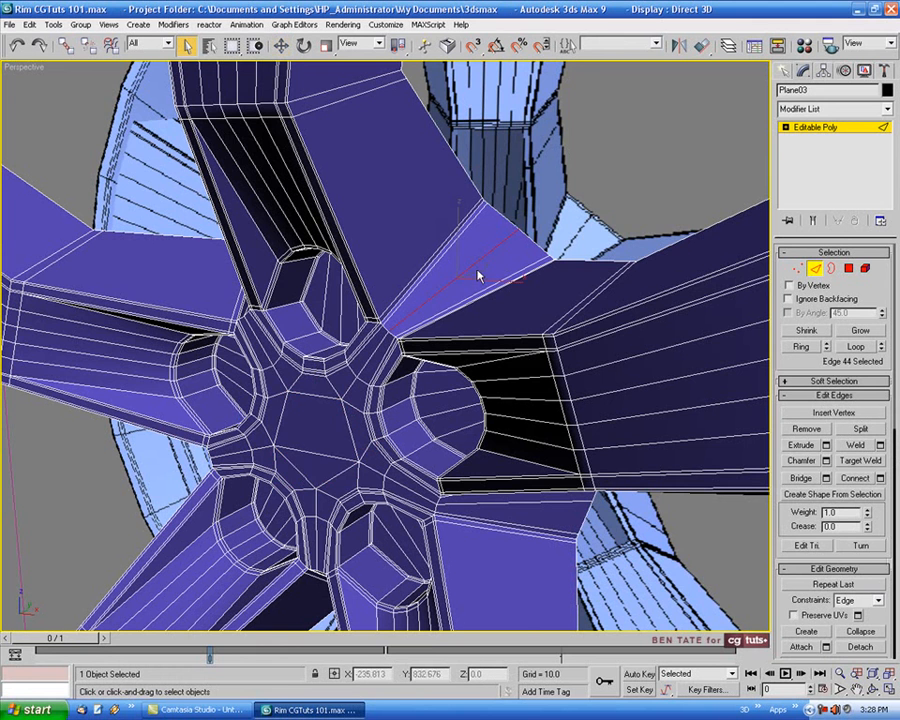
{"action": "middle_click_drag", "start_coordinate": [476, 272], "coordinate": [230, 296], "text": "alt"}
{"action": "left_click", "coordinate": [235, 292], "text": "ctrl"}
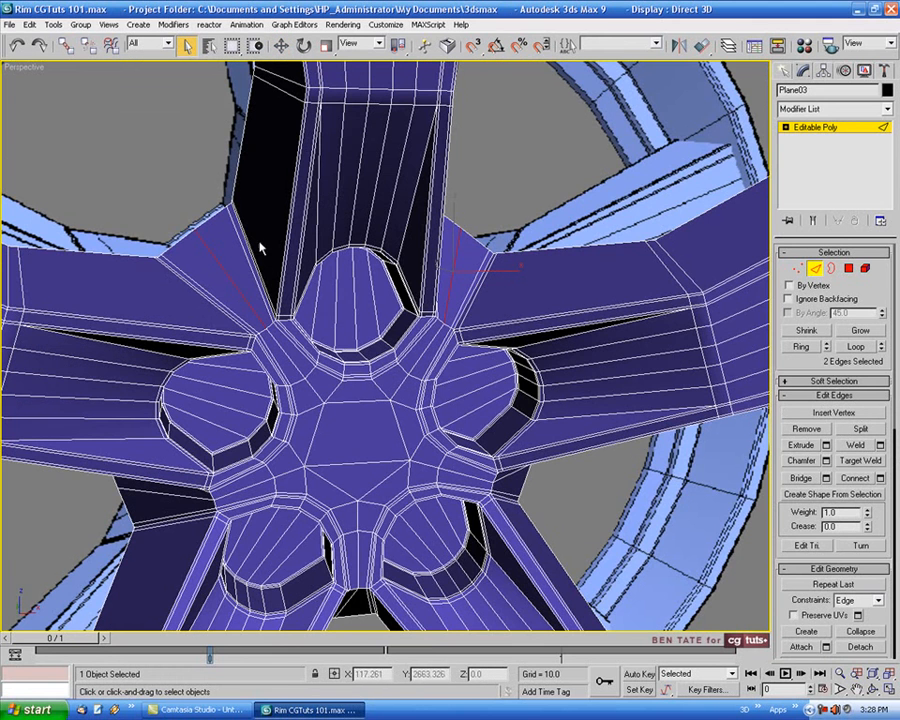
- Add the middle edges of the three remaining spoke gaps to the selection and extend it to the full edge rings
{"action": "middle_click_drag", "start_coordinate": [323, 466], "coordinate": [320, 346]}
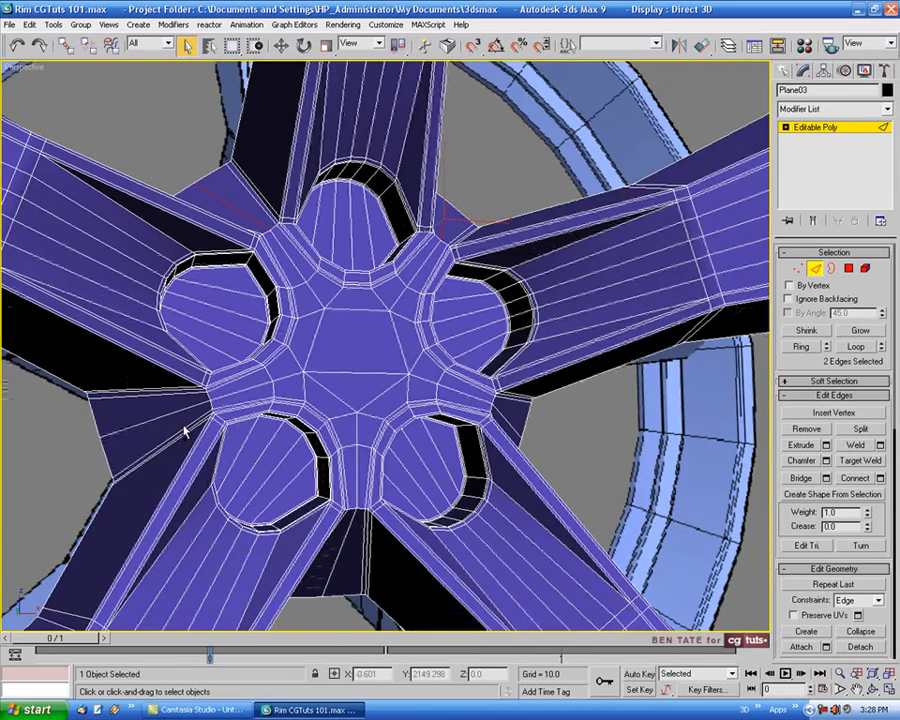
{"action": "left_click", "coordinate": [182, 411], "text": "ctrl"}
{"action": "left_click", "coordinate": [354, 538], "text": "ctrl"}
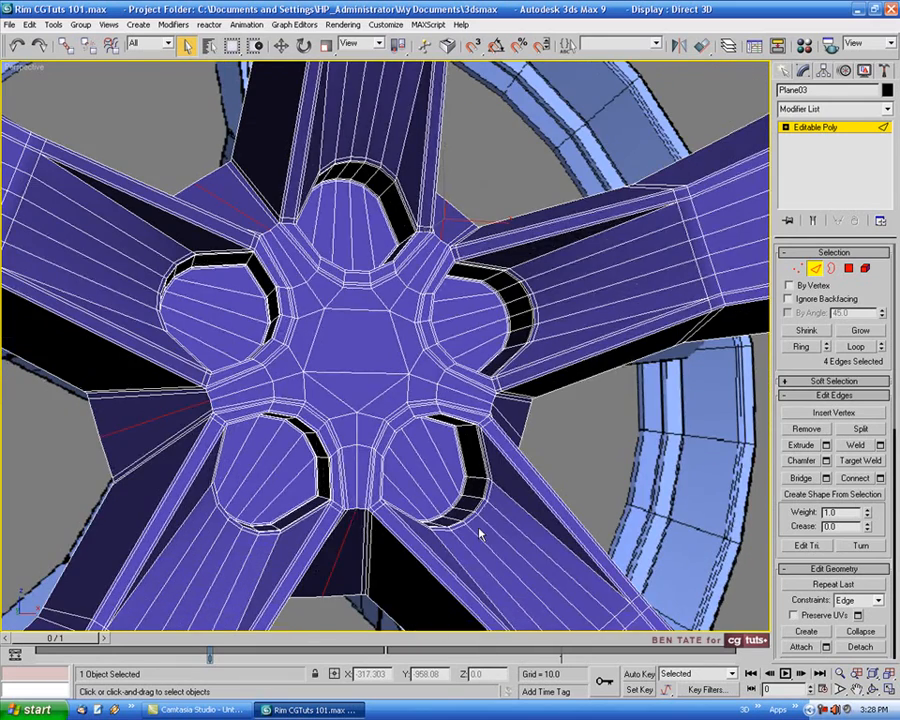
{"action": "middle_click_drag", "start_coordinate": [478, 532], "coordinate": [404, 530], "text": "alt"}
{"action": "left_click", "coordinate": [548, 429], "text": "ctrl"}
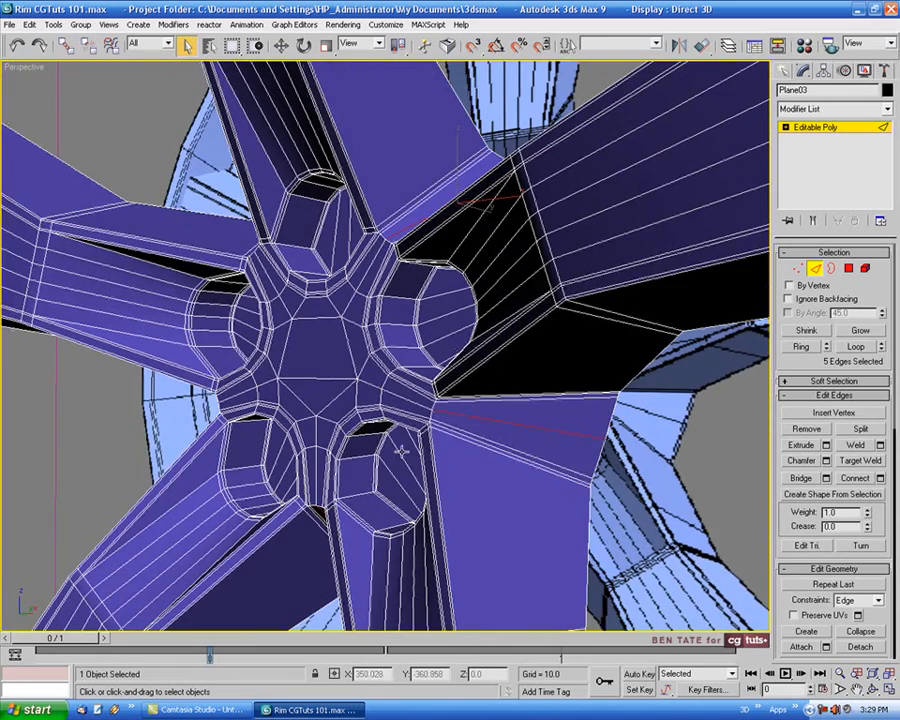
{"action": "middle_click_drag", "start_coordinate": [402, 452], "coordinate": [442, 452], "text": "alt"}
{"action": "scroll", "coordinate": [446, 458], "scroll_direction": "down", "scroll_amount": 3}
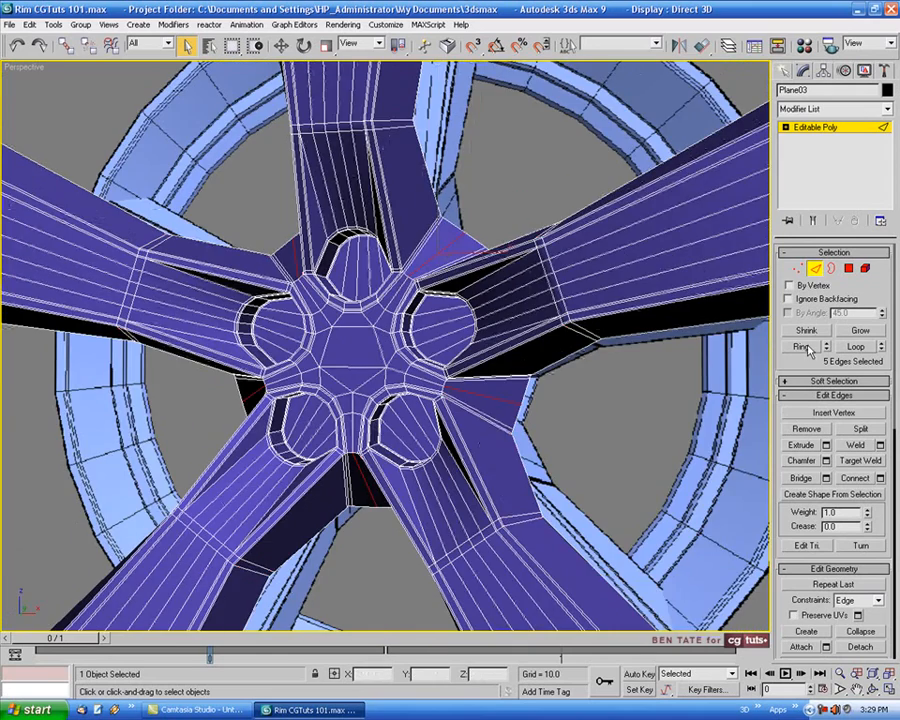
{"action": "left_click", "coordinate": [802, 346]}
- Connect the ringed edges along the spoke sides with 2 segments, a pinch of 88 and a slide of 0
{"action": "scroll", "coordinate": [490, 408], "scroll_direction": "down", "scroll_amount": 4}
{"action": "middle_click_drag", "start_coordinate": [490, 408], "coordinate": [468, 435], "text": "alt"}
{"action": "scroll", "coordinate": [394, 237], "scroll_direction": "up", "scroll_amount": 5}
{"action": "middle_click_drag", "start_coordinate": [400, 221], "coordinate": [408, 423]}
{"action": "left_click", "coordinate": [880, 479]}
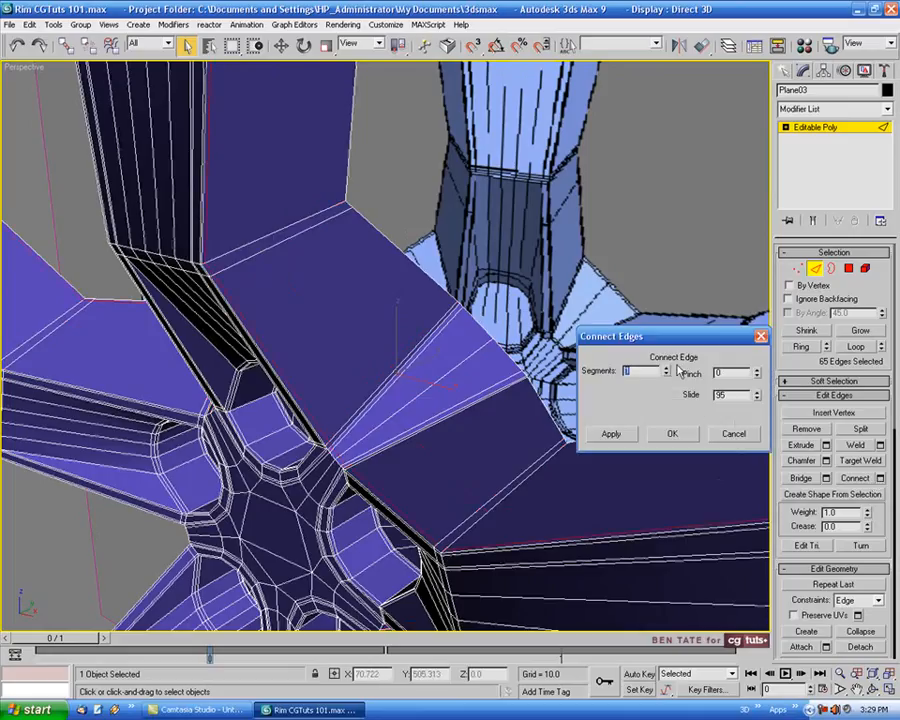
{"action": "left_click", "coordinate": [666, 368]}
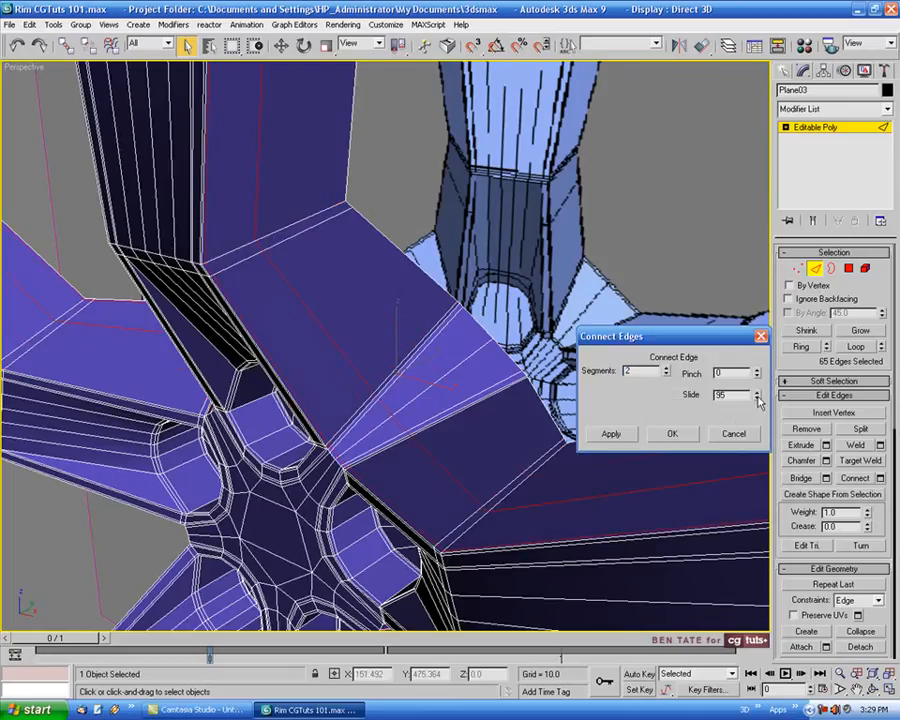
{"action": "left_click_drag", "start_coordinate": [760, 375], "coordinate": [760, 335]}
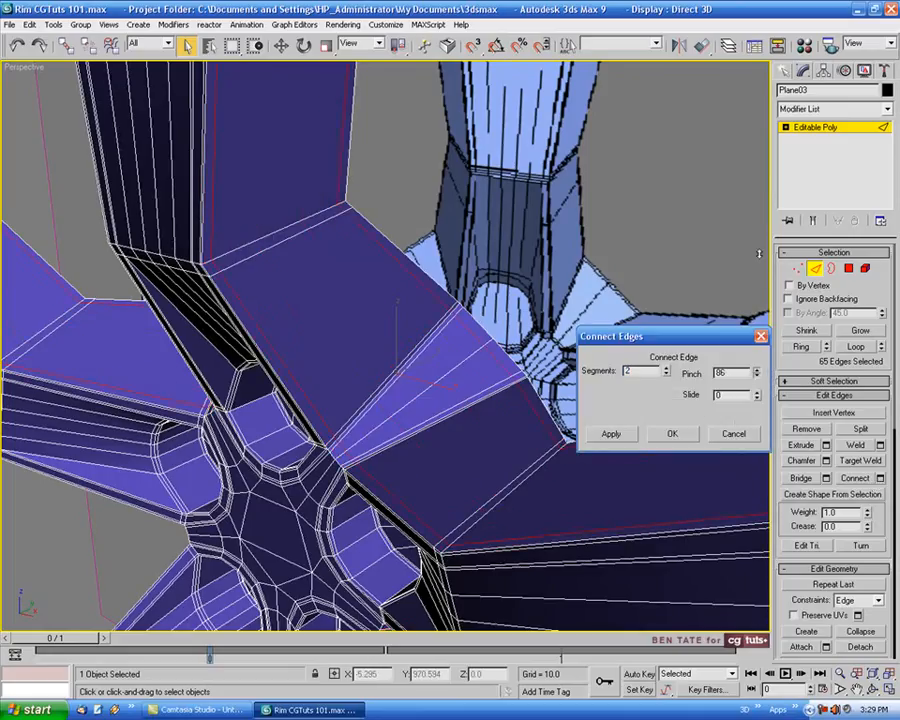
{"action": "left_click_drag", "start_coordinate": [759, 252], "coordinate": [759, 247]}
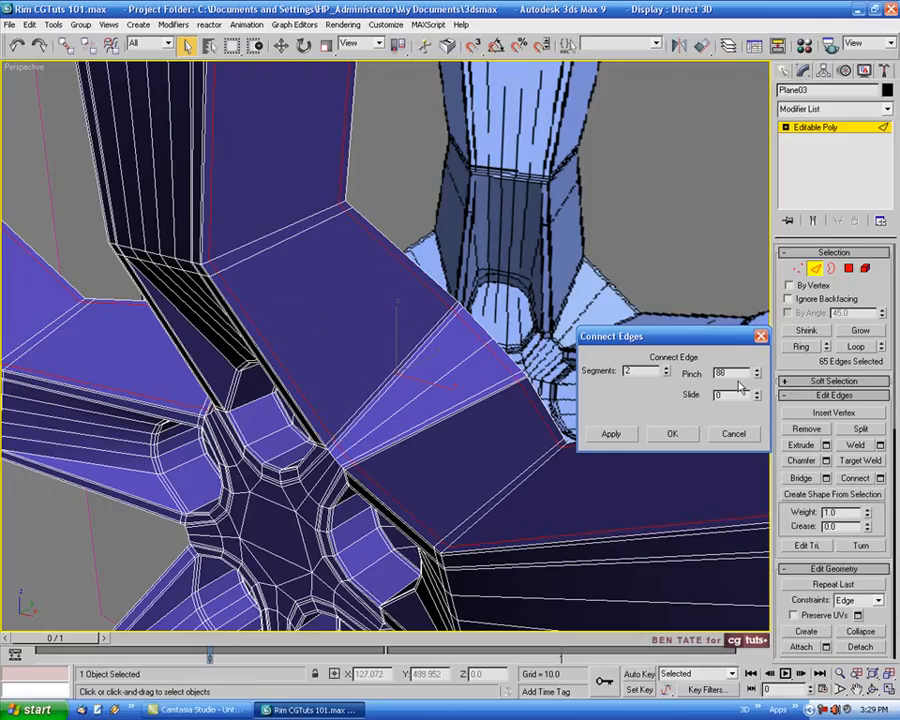
{"action": "left_click", "coordinate": [678, 439]}
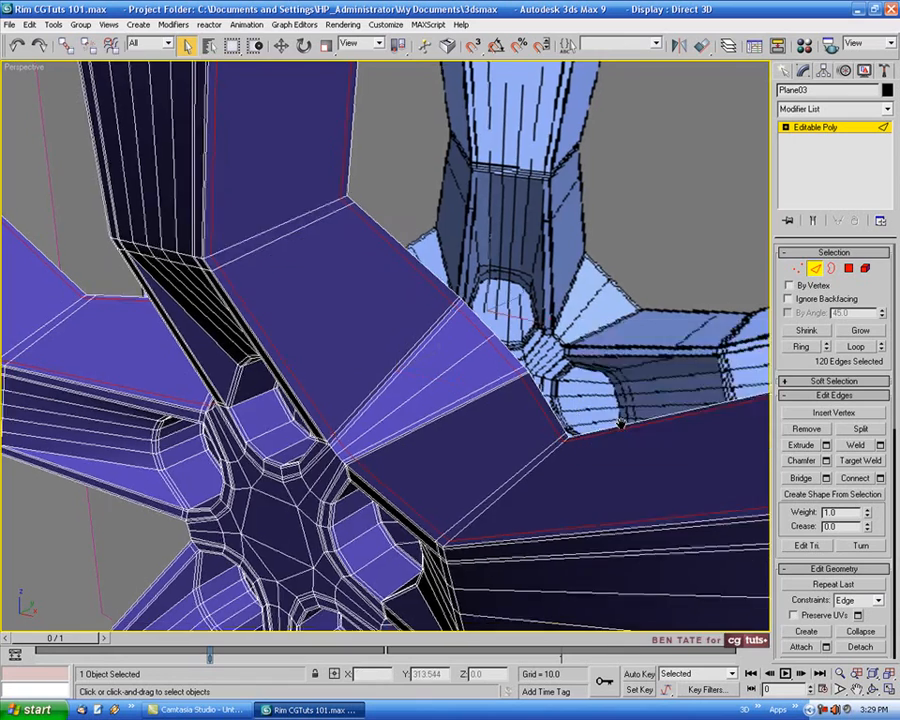
{"action": "middle_click_drag", "start_coordinate": [621, 424], "coordinate": [643, 312]}
{"action": "scroll", "coordinate": [600, 340], "scroll_direction": "down", "scroll_amount": 3}
{"action": "mouse_move", "coordinate": [597, 342]}
{"action": "middle_mouse_down", "text": "alt"}
{"action": "mouse_move", "coordinate": [662, 322]}
{"action": "mouse_move", "coordinate": [619, 318]}
{"action": "mouse_move", "coordinate": [595, 362]}
{"action": "mouse_move", "coordinate": [548, 372]}
{"action": "mouse_move", "coordinate": [528, 350]}
{"action": "mouse_move", "coordinate": [506, 356]}
{"action": "mouse_move", "coordinate": [468, 346]}
{"action": "mouse_move", "coordinate": [486, 356]}
{"action": "mouse_move", "coordinate": [585, 360]}
{"action": "middle_mouse_up", "text": "alt"}
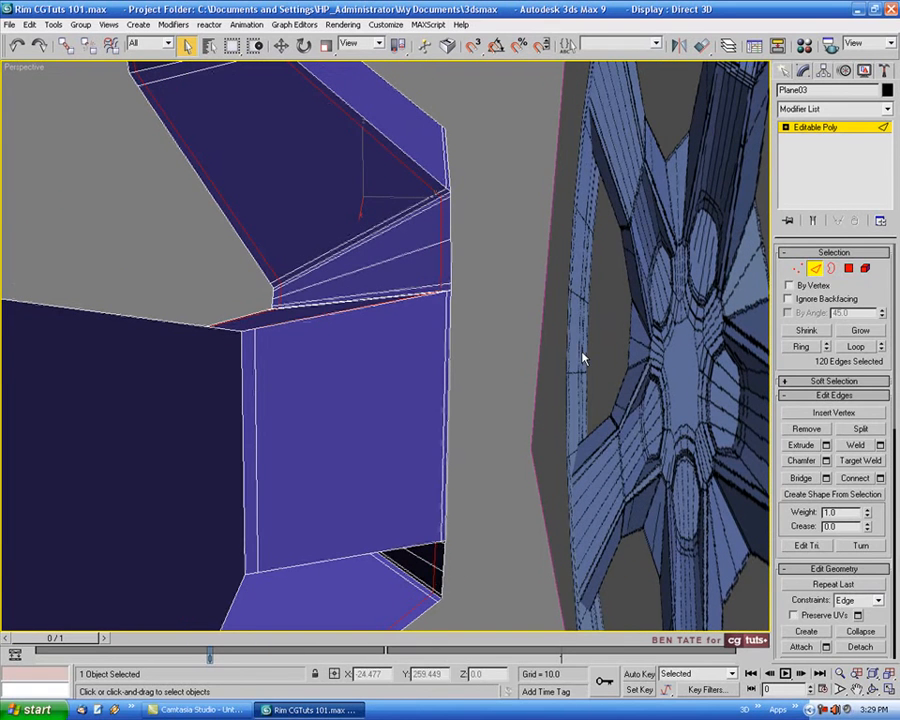
- Leave edge editing, turn off the hiding of frozen objects, and hide the wheel reference image plane
{"action": "left_click", "coordinate": [821, 272]}
{"action": "middle_click_drag", "start_coordinate": [608, 314], "coordinate": [572, 324], "text": "alt"}
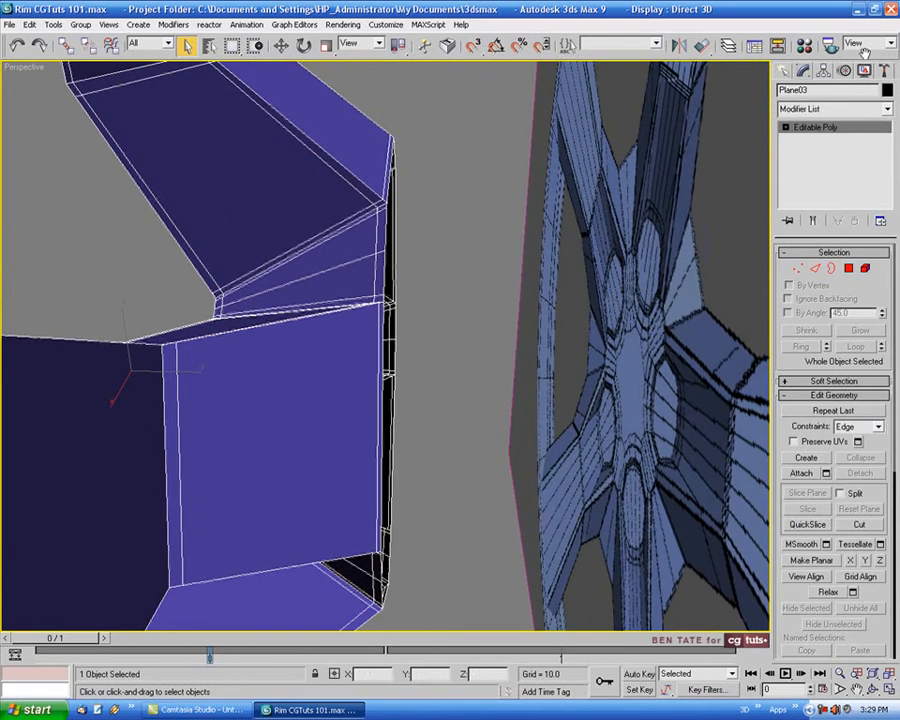
{"action": "left_click", "coordinate": [865, 72]}
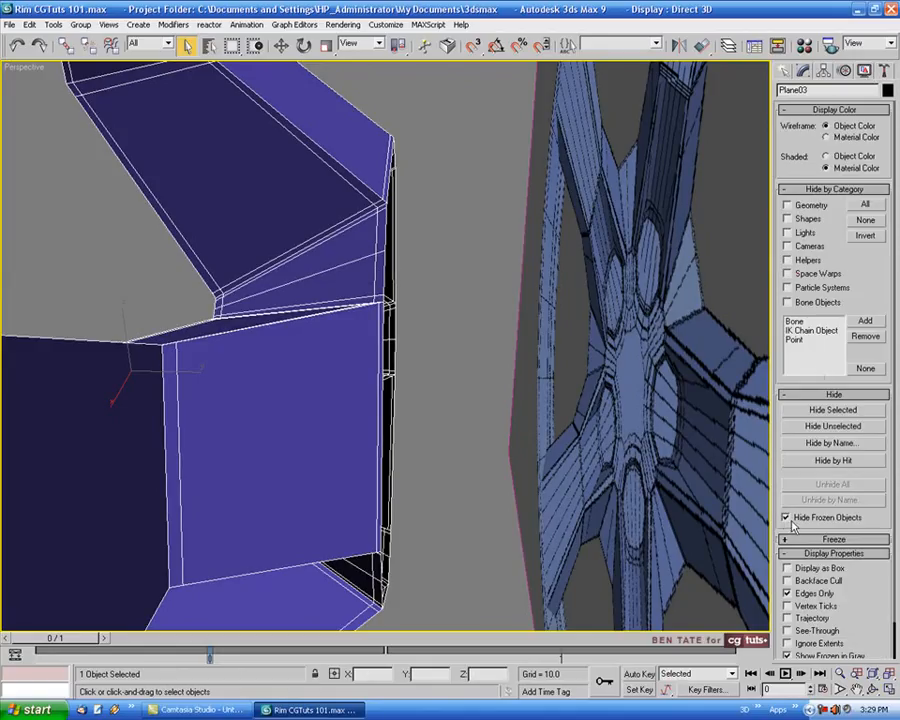
{"action": "middle_click_drag", "start_coordinate": [572, 410], "coordinate": [604, 424], "text": "alt"}
{"action": "left_click", "coordinate": [607, 364]}
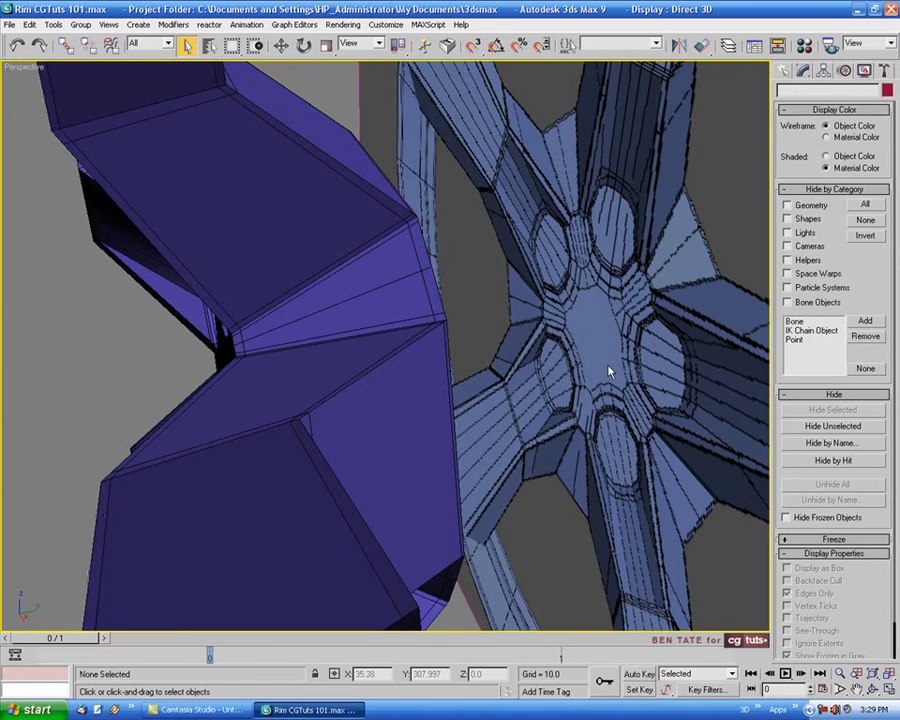
{"action": "left_click", "coordinate": [281, 46]}
{"action": "right_click", "coordinate": [397, 112]}
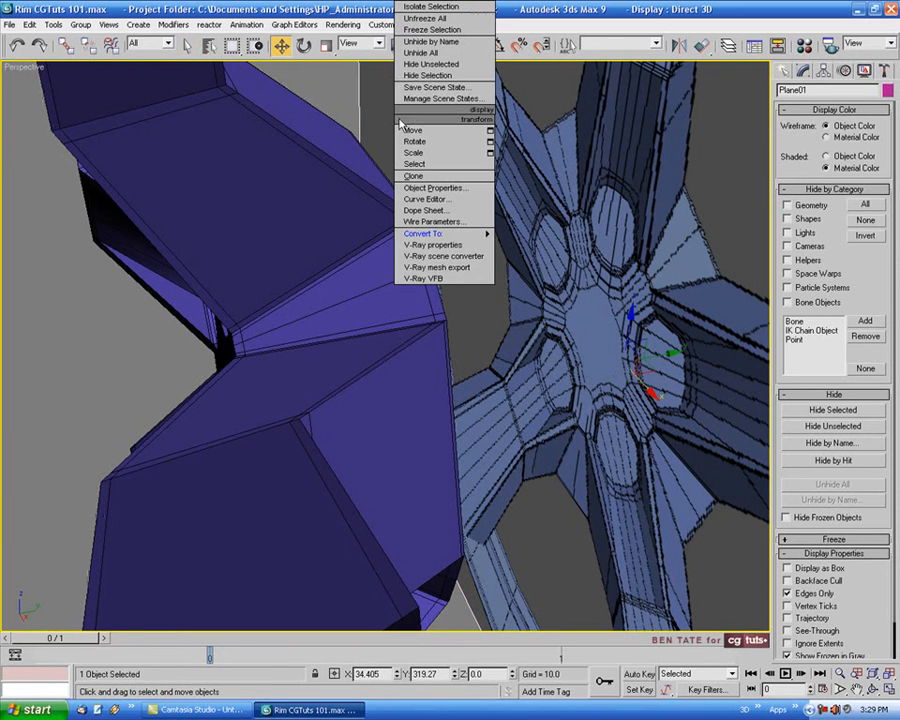
{"action": "left_click", "coordinate": [440, 80]}
{"action": "middle_click_drag", "start_coordinate": [582, 343], "coordinate": [530, 319], "text": "alt"}
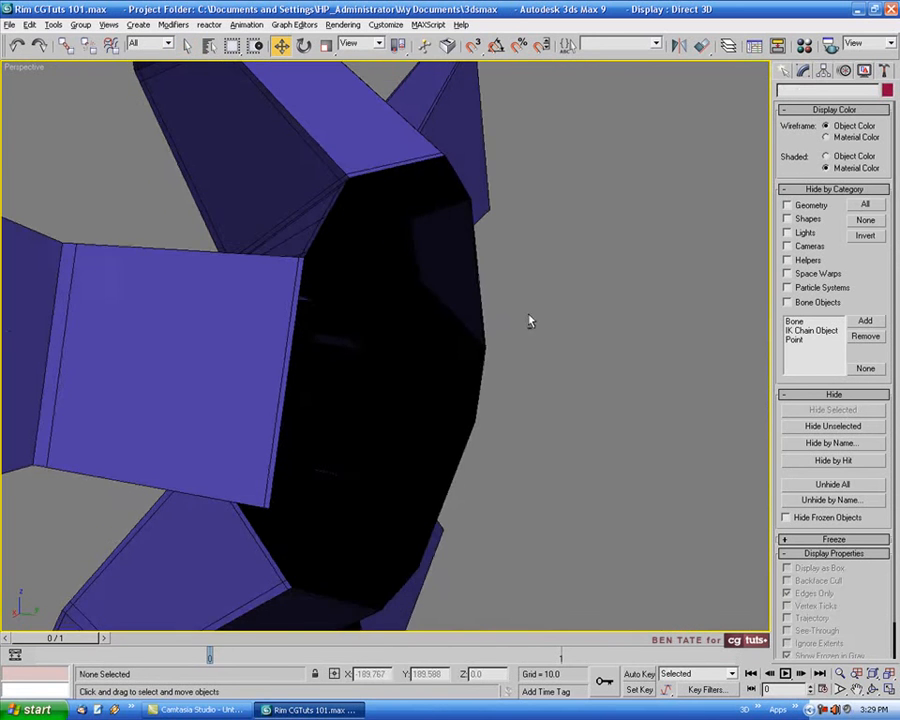
- Select the open border at the back of the wheel's hub and set the editing constraint to None
{"action": "left_click", "coordinate": [394, 137]}
{"action": "middle_click_drag", "start_coordinate": [545, 218], "coordinate": [588, 228], "text": "alt"}
{"action": "left_click", "coordinate": [802, 76]}
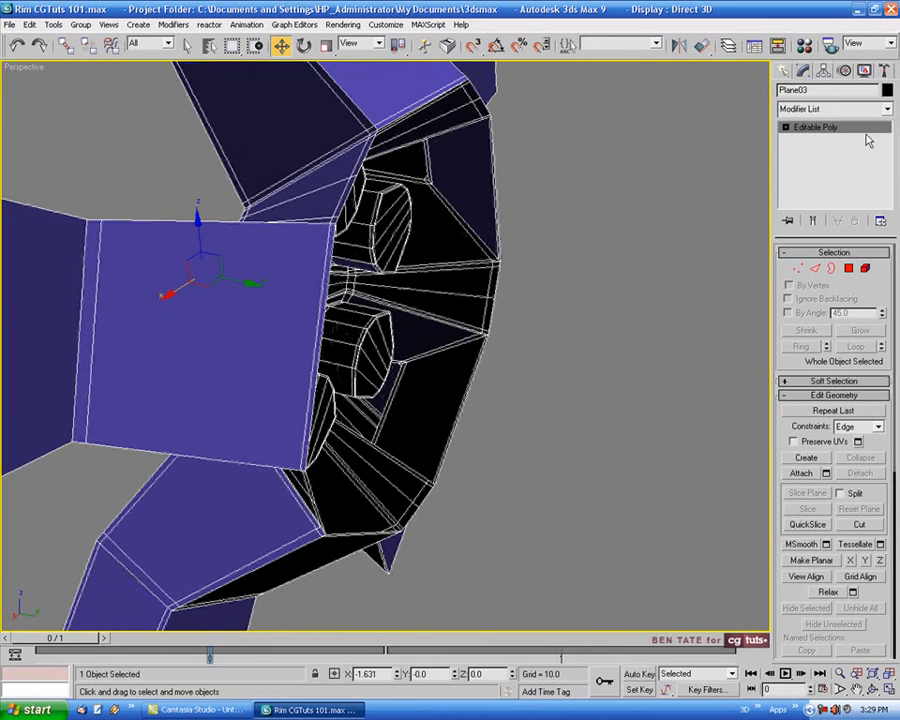
{"action": "left_click", "coordinate": [831, 268]}
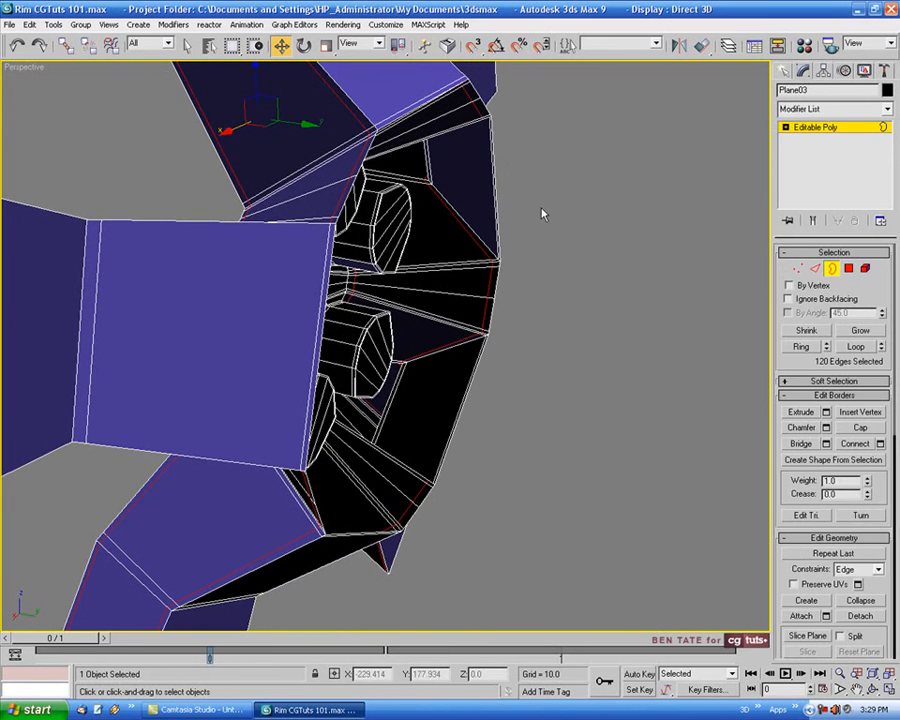
{"action": "left_click", "coordinate": [494, 165]}
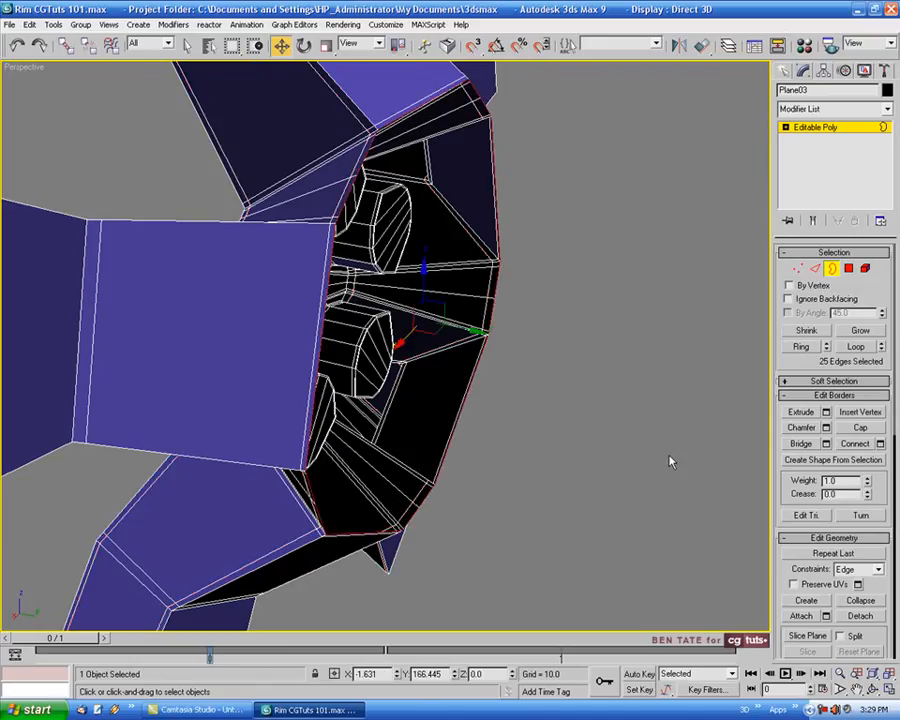
{"action": "left_click", "coordinate": [878, 570]}
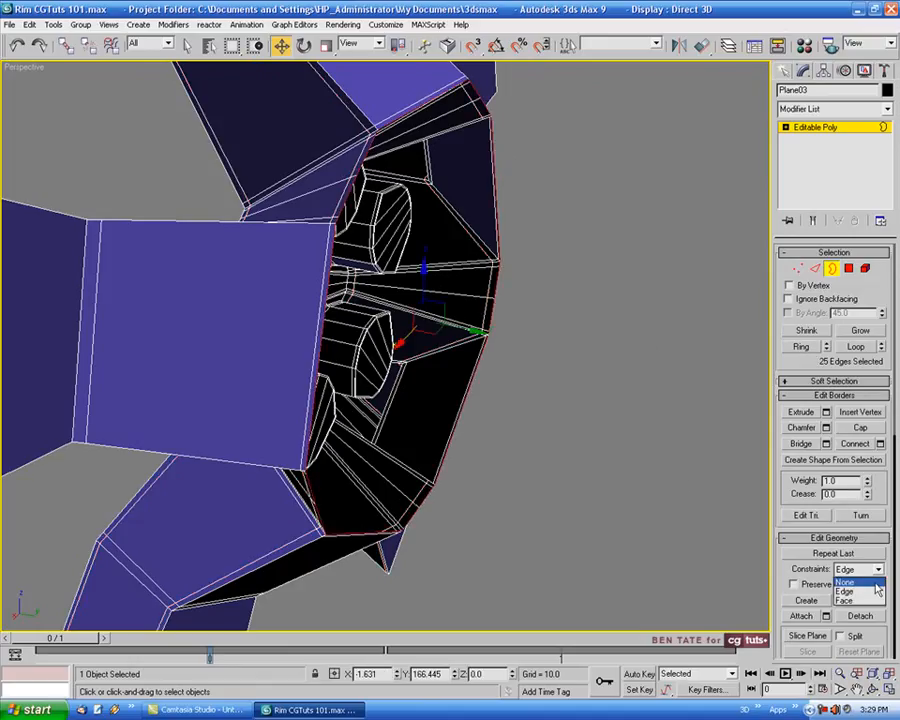
{"action": "left_click", "coordinate": [845, 582]}
- Extend the selected rear border backward along Y to about 175.8 as a narrow strip of faces
{"action": "middle_click_drag", "start_coordinate": [530, 468], "coordinate": [609, 435], "text": "alt"}
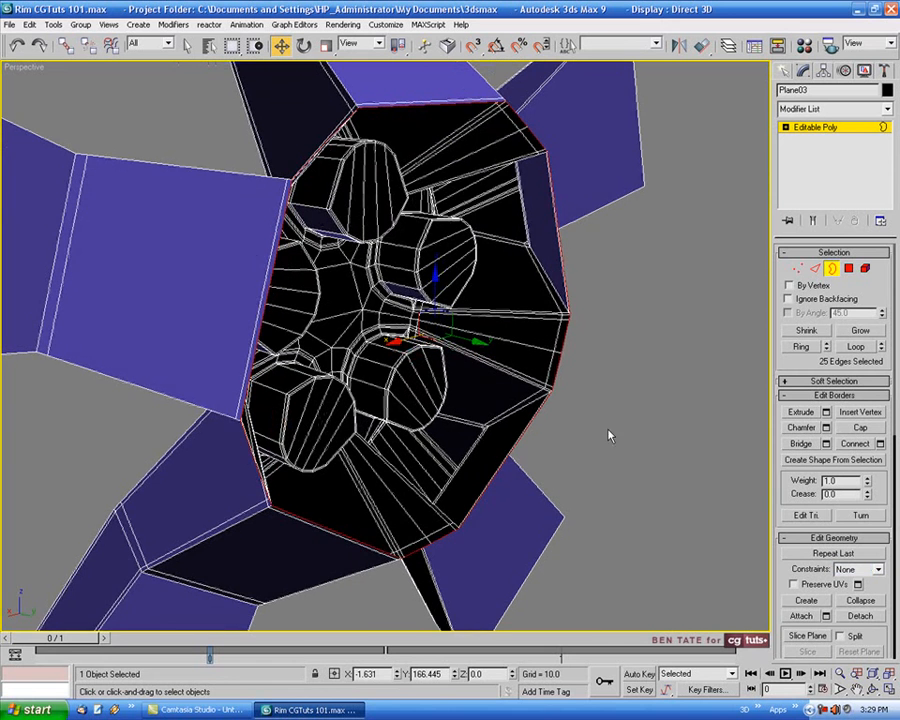
{"action": "middle_click_drag", "start_coordinate": [439, 445], "coordinate": [557, 462], "text": "alt"}
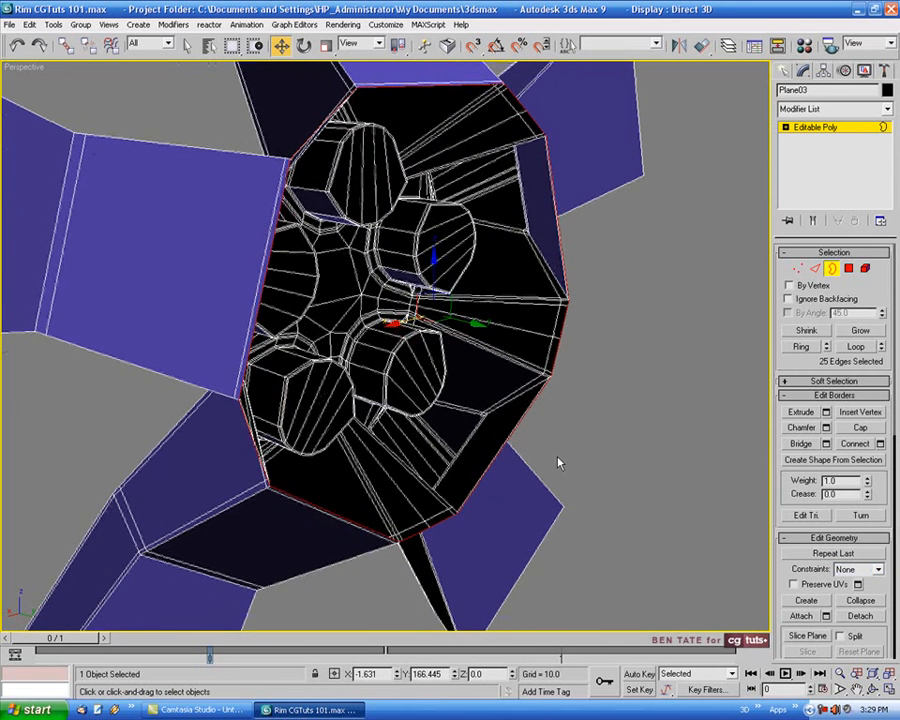
{"action": "middle_click_drag", "start_coordinate": [514, 432], "coordinate": [527, 263], "text": "alt"}
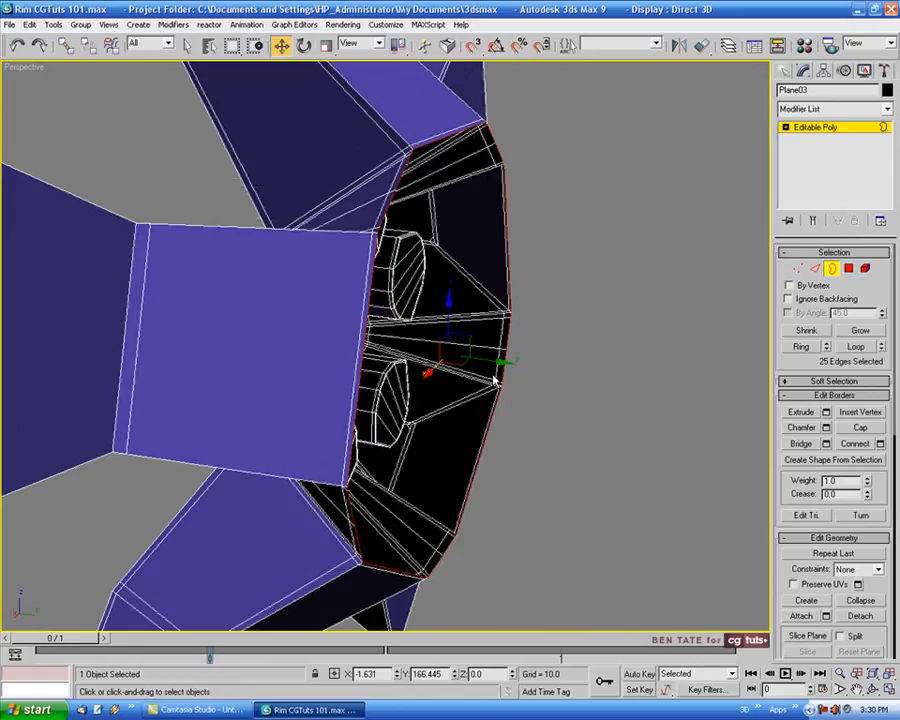
{"action": "left_click_drag", "start_coordinate": [497, 364], "coordinate": [506, 362]}
{"action": "middle_click_drag", "start_coordinate": [528, 420], "coordinate": [731, 345], "text": "alt"}
- Change the maximized front viewport to the Back view and frame the hub's open rear
{"action": "key", "text": "alt+w"}
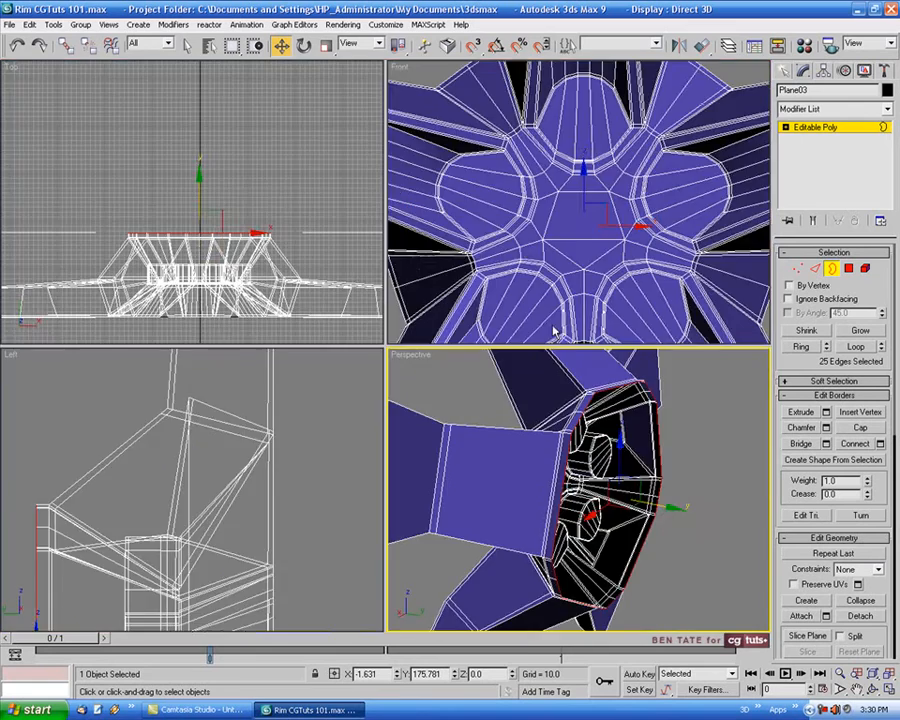
{"action": "right_click", "coordinate": [526, 255]}
{"action": "key", "text": "alt+w"}
{"action": "scroll", "coordinate": [498, 317], "scroll_direction": "down", "scroll_amount": 3}
{"action": "scroll", "coordinate": [500, 320], "scroll_direction": "down", "scroll_amount": 3}
{"action": "middle_click_drag", "start_coordinate": [500, 320], "coordinate": [431, 281]}
{"action": "scroll", "coordinate": [424, 305], "scroll_direction": "up", "scroll_amount": 3}
{"action": "right_click", "coordinate": [15, 70]}
{"action": "mouse_move", "coordinate": [50, 74]}
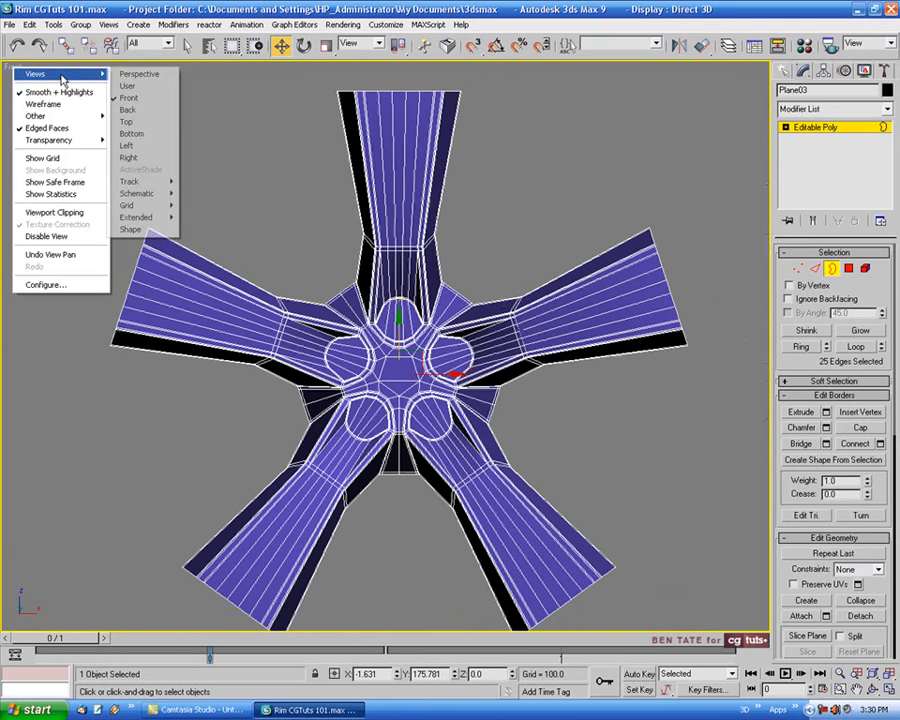
{"action": "left_click", "coordinate": [125, 102]}
{"action": "scroll", "coordinate": [357, 284], "scroll_direction": "up", "scroll_amount": 3}
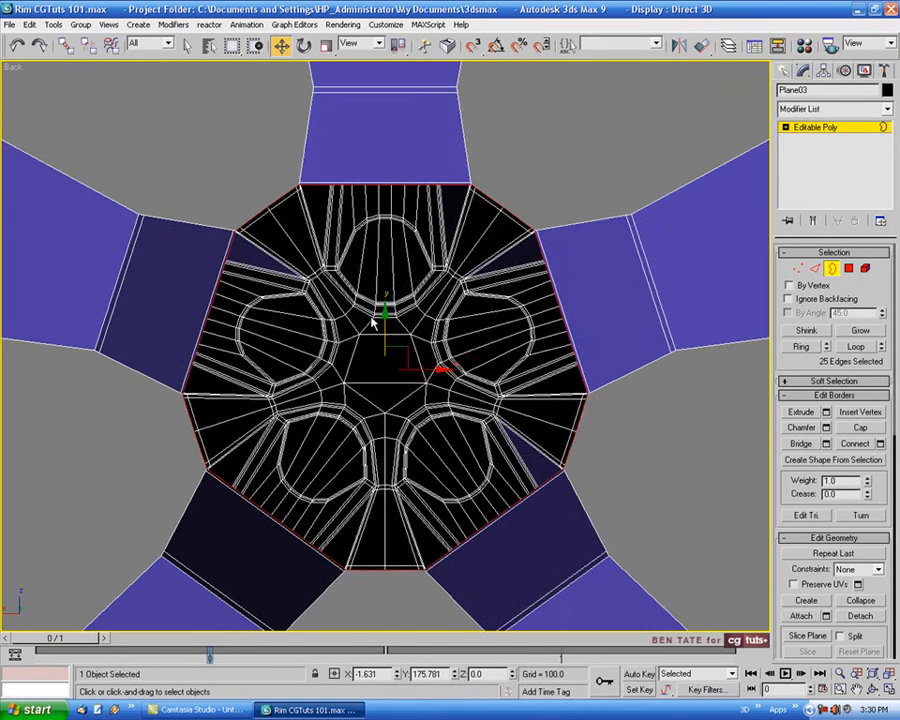
{"action": "middle_click_drag", "start_coordinate": [327, 302], "coordinate": [338, 306]}
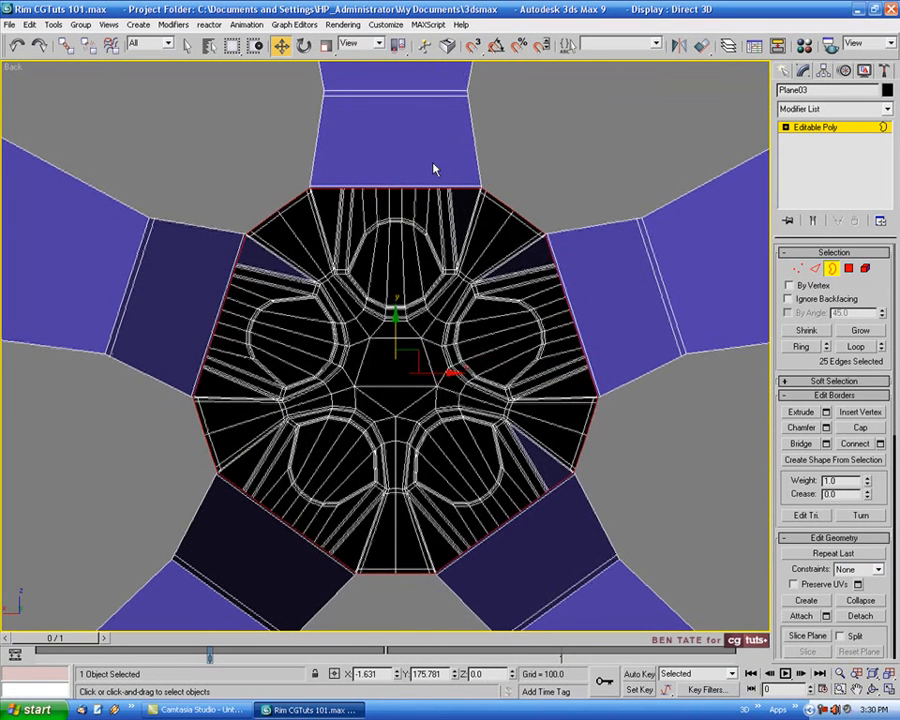
- Extend the rear border inward with three scaled concentric rings of faces and cap the remaining opening
{"action": "left_click", "coordinate": [326, 46]}
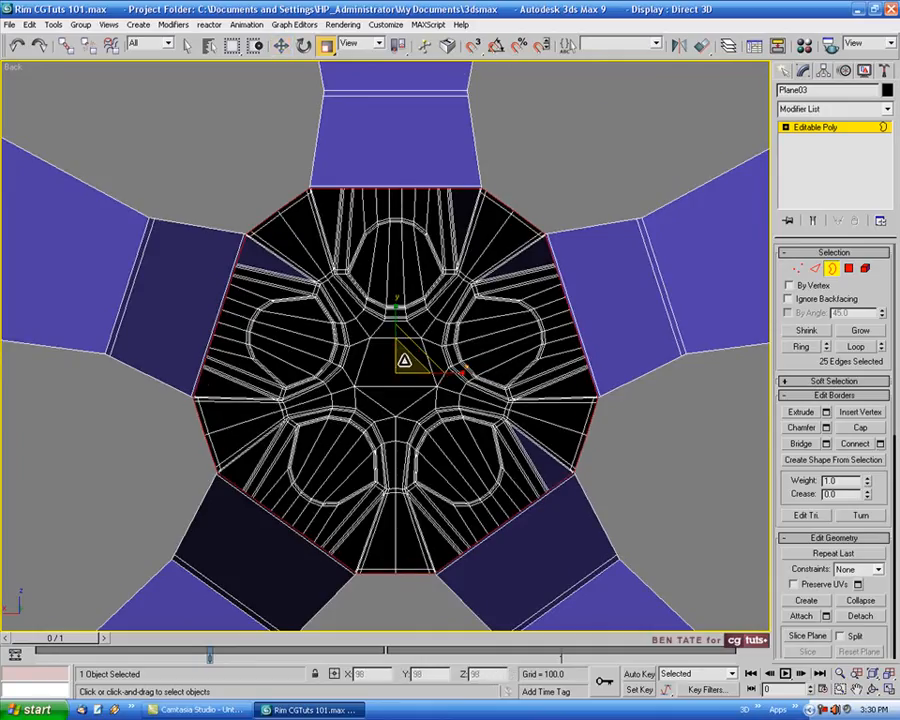
{"action": "left_click_drag", "start_coordinate": [400, 356], "coordinate": [403, 370], "text": "shift"}
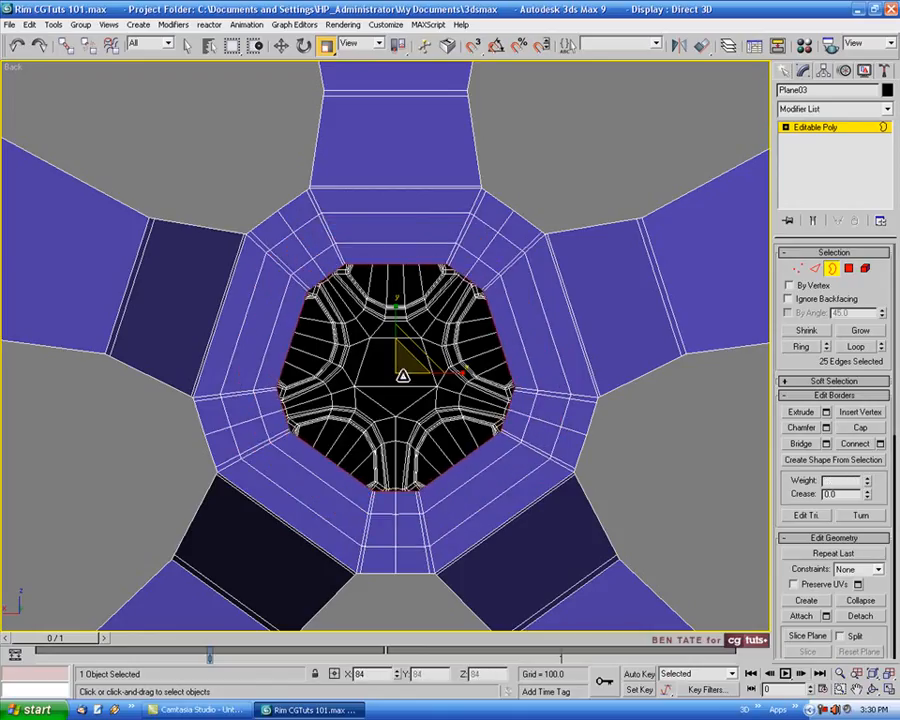
{"action": "left_click", "coordinate": [858, 430]}
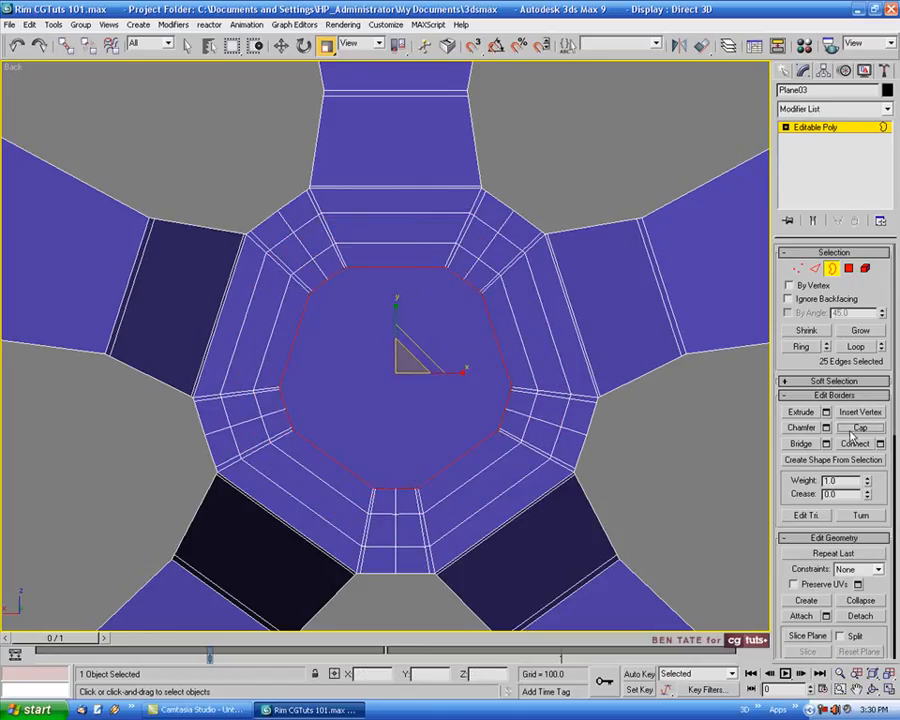
- In the perspective view, select an edge across the narrow strip around the hub's rear and extend it to the full ring
{"action": "key", "text": "alt+w"}
{"action": "right_click", "coordinate": [625, 486]}
{"action": "key", "text": "alt+w"}
{"action": "middle_click_drag", "start_coordinate": [470, 480], "coordinate": [535, 356], "text": "alt"}
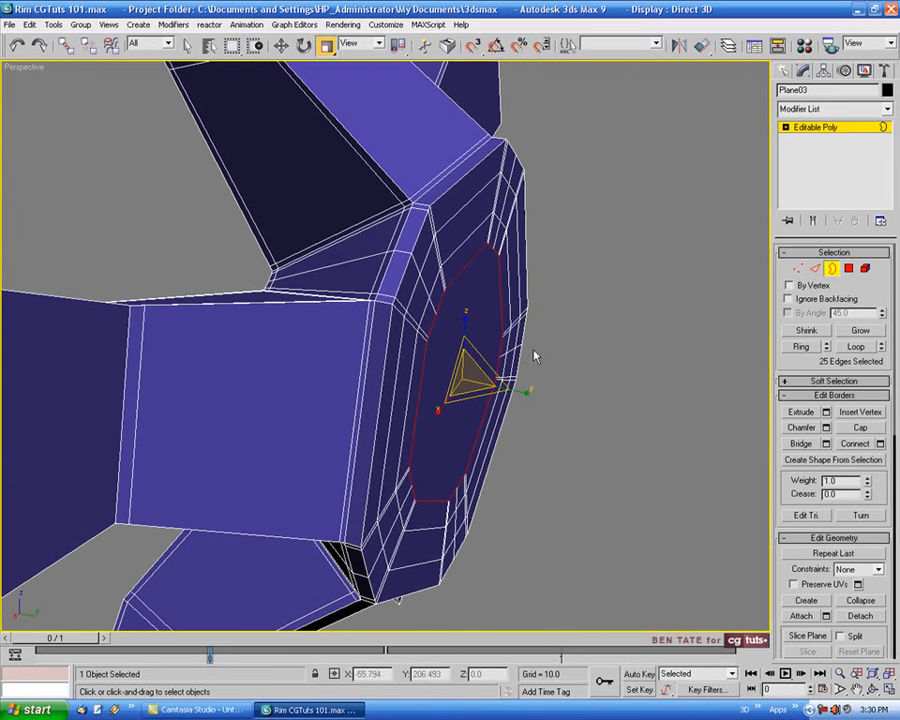
{"action": "scroll", "coordinate": [410, 245], "scroll_direction": "up", "scroll_amount": 5}
{"action": "middle_click_drag", "start_coordinate": [422, 257], "coordinate": [340, 424]}
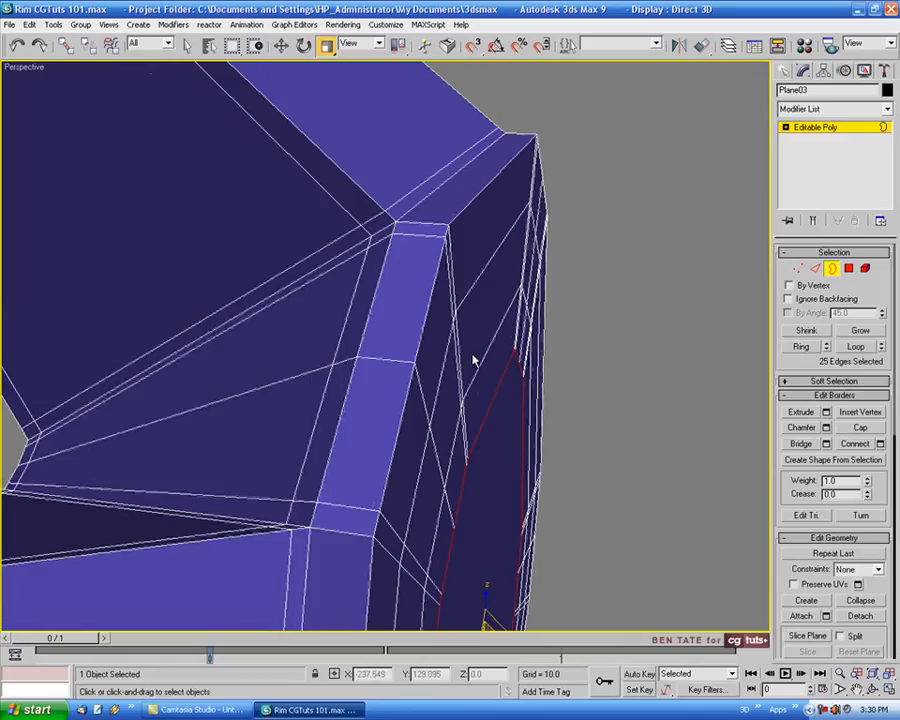
{"action": "left_click", "coordinate": [815, 268]}
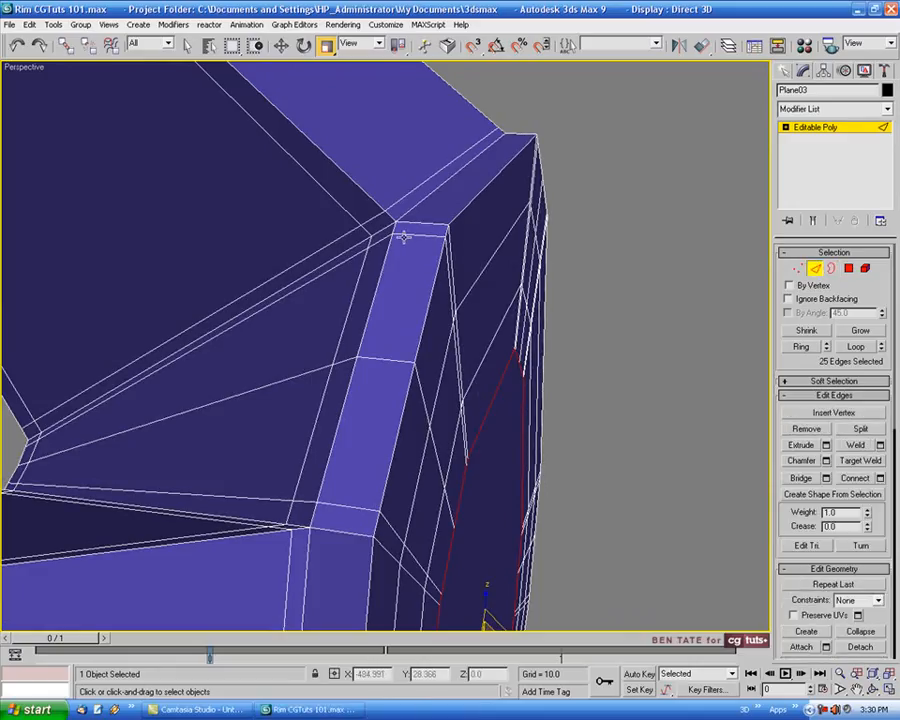
{"action": "left_click", "coordinate": [403, 236]}
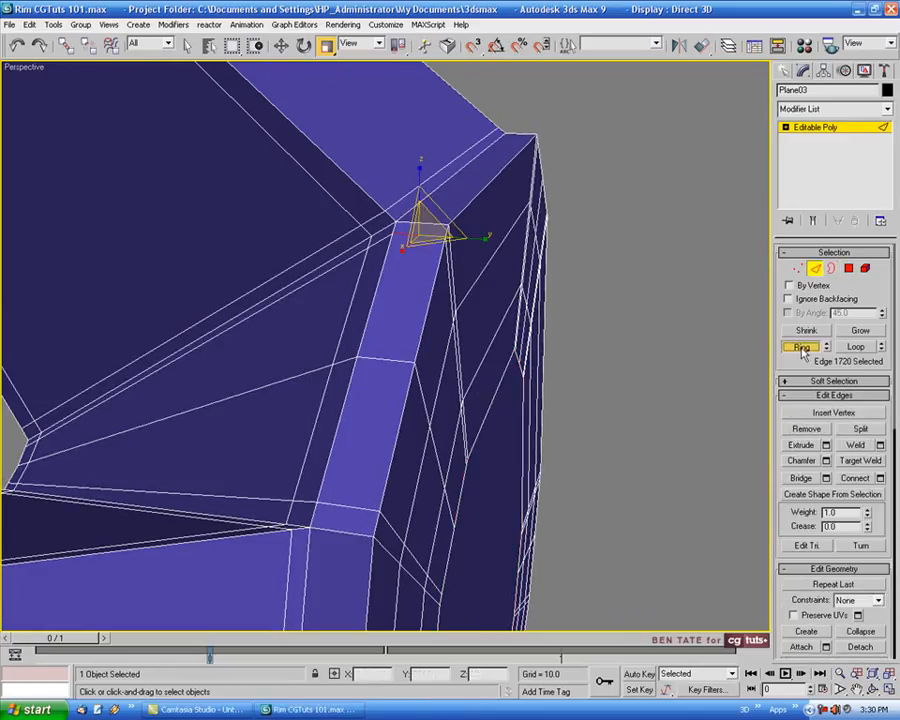
{"action": "left_click", "coordinate": [801, 347]}
{"action": "middle_click_drag", "start_coordinate": [573, 322], "coordinate": [596, 334]}
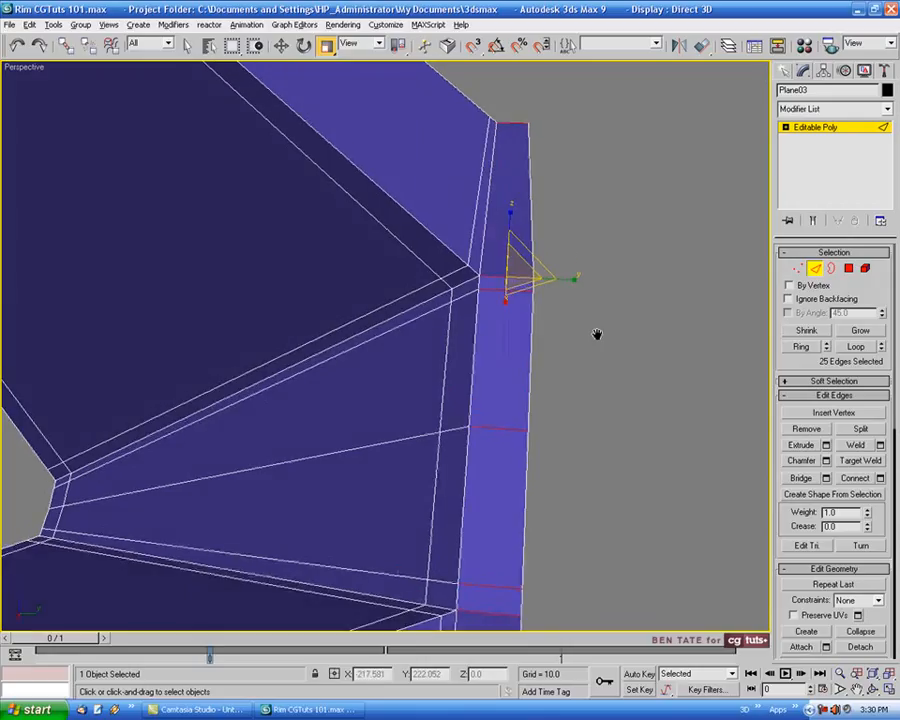
- Connect the ringed strip edges with 2 segments and a pinch of about 50
{"action": "left_click", "coordinate": [880, 478]}
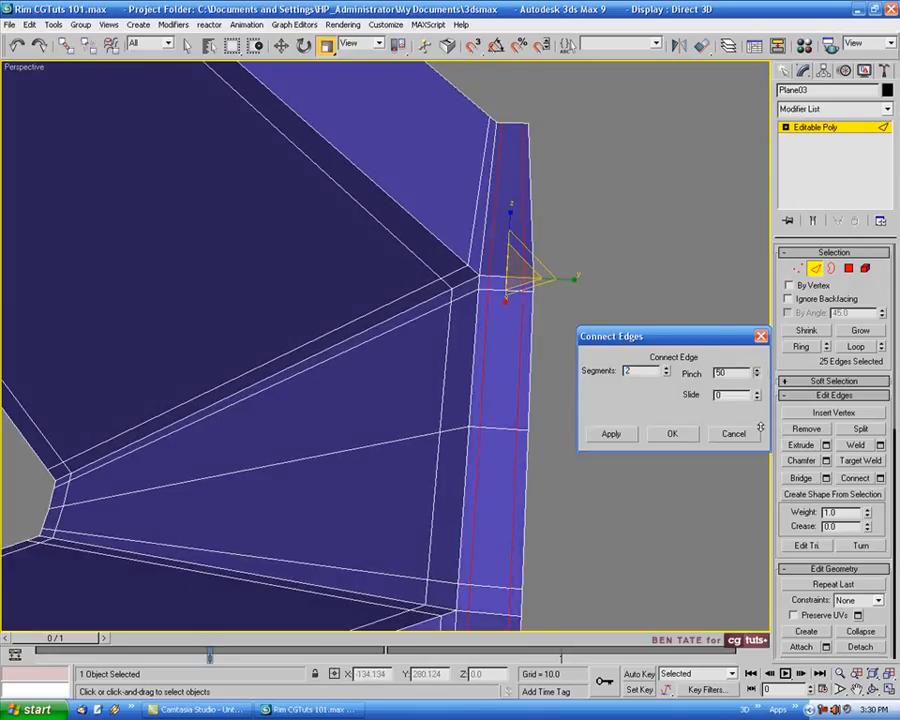
{"action": "left_click_drag", "start_coordinate": [758, 432], "coordinate": [769, 385]}
{"action": "left_click", "coordinate": [672, 433]}
- Connect the edge ring of the outermost band on the hub's back face with 1 segment, pinch 0 and slide -85
{"action": "mouse_move", "coordinate": [582, 436]}
{"action": "middle_mouse_down", "text": "alt"}
{"action": "mouse_move", "coordinate": [526, 414]}
{"action": "mouse_move", "coordinate": [650, 474]}
{"action": "mouse_move", "coordinate": [583, 459]}
{"action": "middle_mouse_up", "text": "alt"}
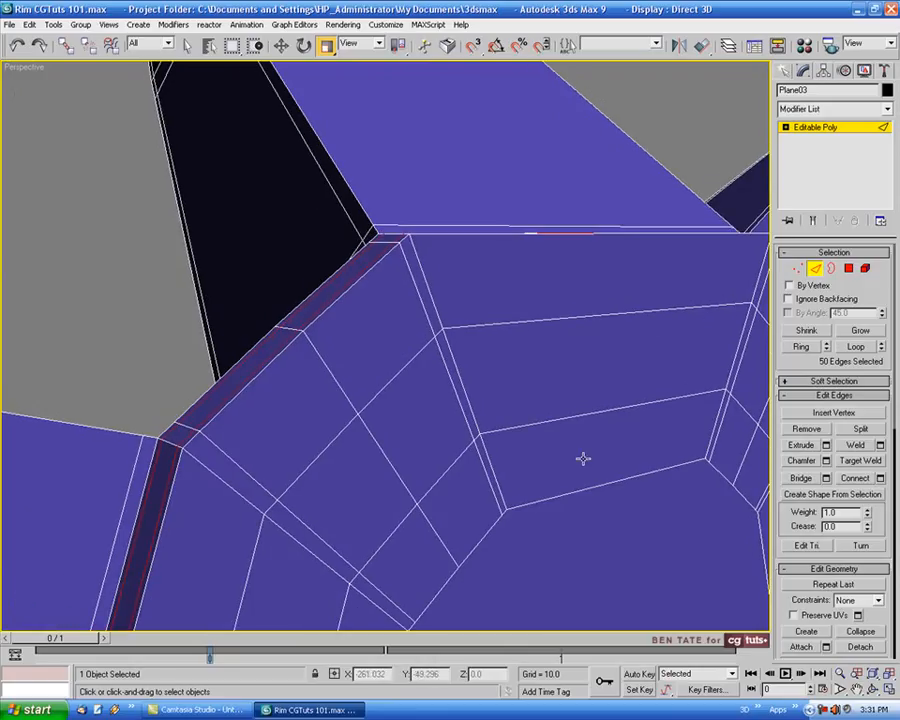
{"action": "left_click", "coordinate": [335, 376]}
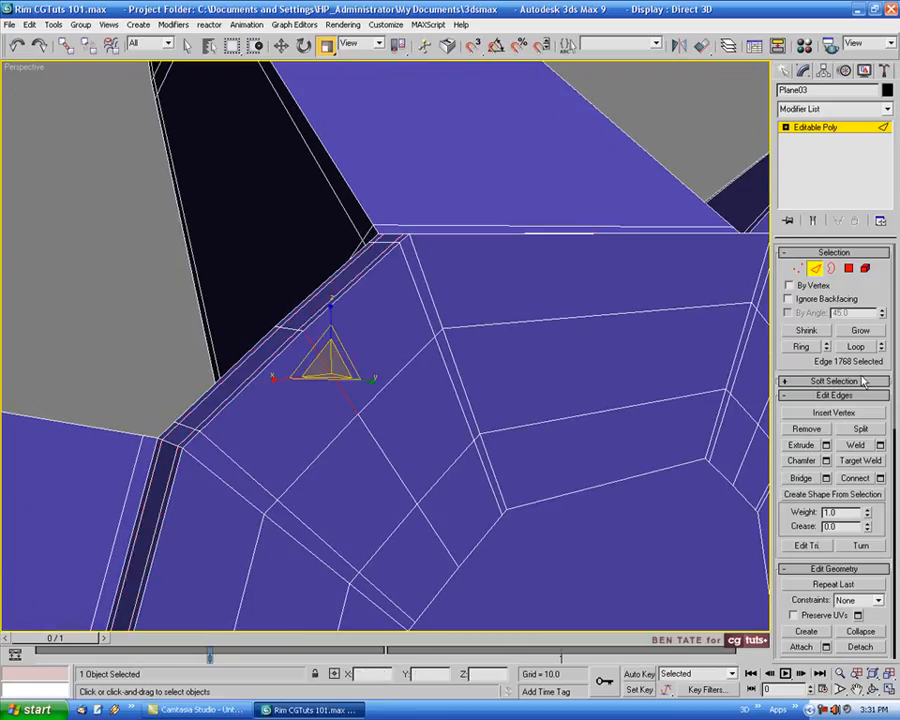
{"action": "left_click", "coordinate": [803, 347]}
{"action": "left_click", "coordinate": [880, 477]}
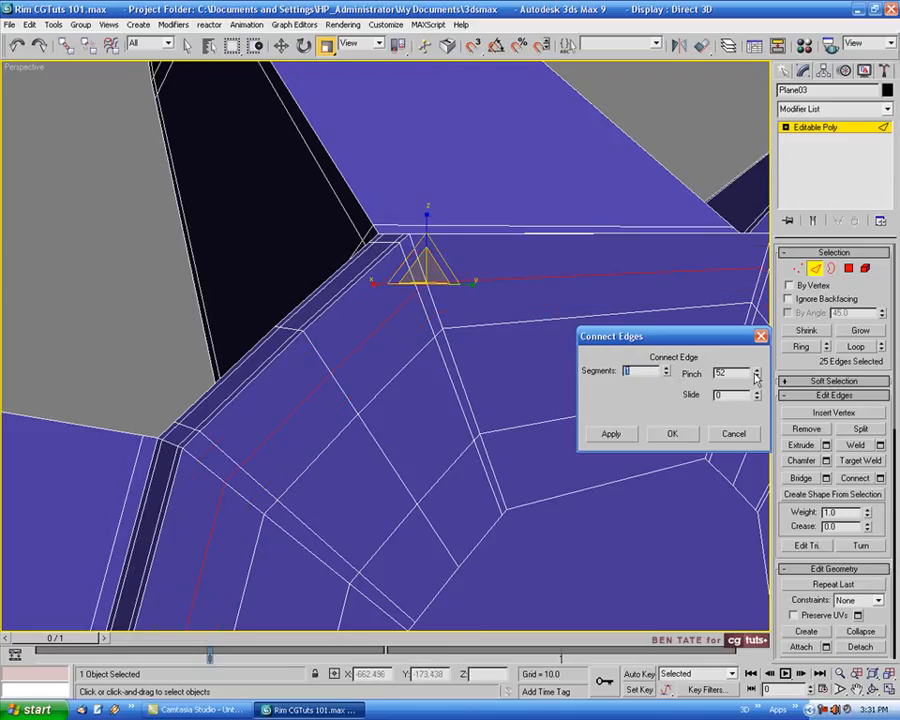
{"action": "left_click_drag", "start_coordinate": [757, 395], "coordinate": [760, 406]}
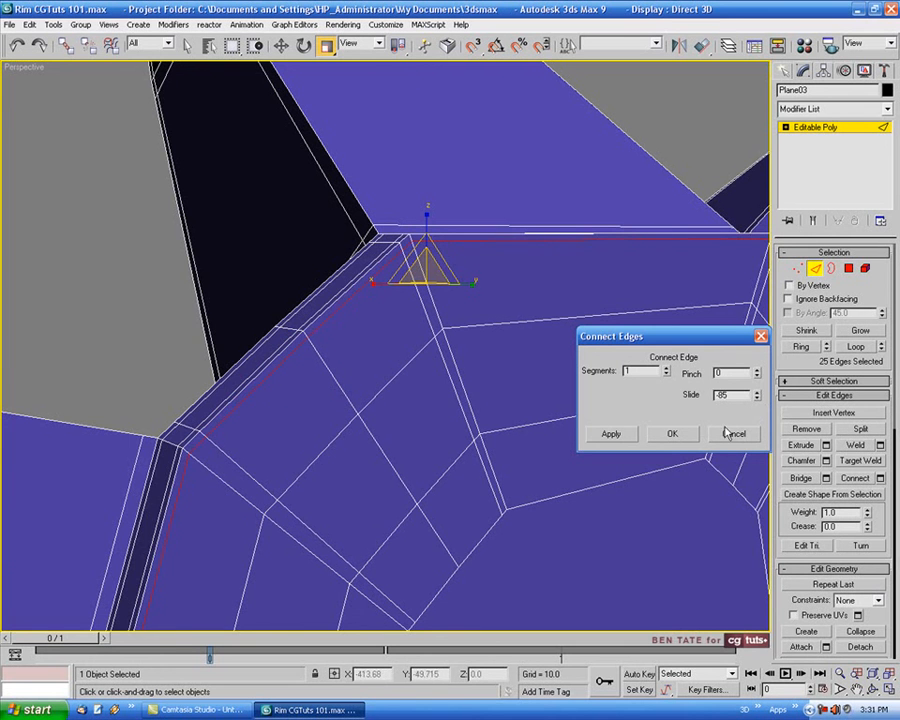
{"action": "left_click", "coordinate": [684, 434]}
- Select the crosswise edge just outside the bend on the back of all five spokes and extend the selection to their full edge rings
{"action": "middle_click_drag", "start_coordinate": [430, 412], "coordinate": [460, 387], "text": "alt"}
{"action": "scroll", "coordinate": [366, 419], "scroll_direction": "down", "scroll_amount": 5}
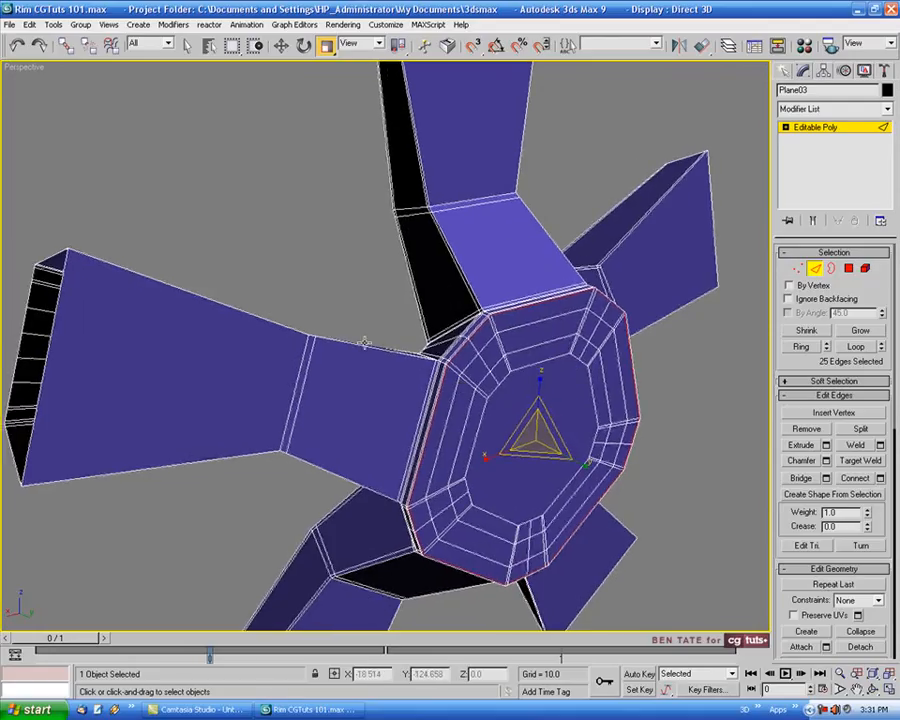
{"action": "middle_click_drag", "start_coordinate": [586, 272], "coordinate": [370, 276]}
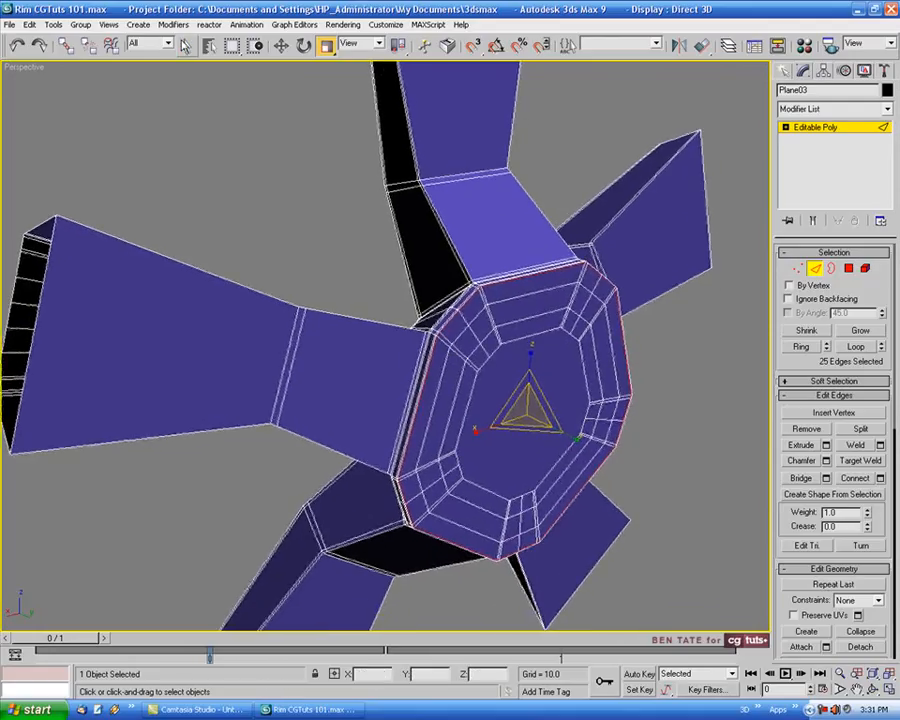
{"action": "key", "text": "q"}
{"action": "left_click", "coordinate": [294, 330]}
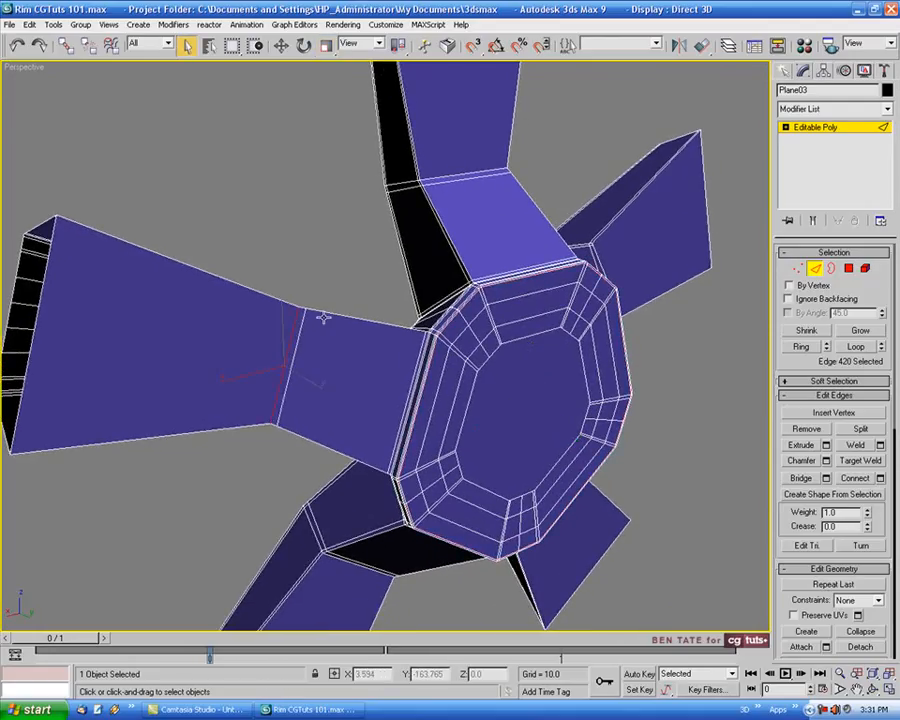
{"action": "left_click", "coordinate": [472, 176], "text": "ctrl"}
{"action": "middle_click_drag", "start_coordinate": [472, 176], "coordinate": [575, 253], "text": "alt"}
{"action": "left_click", "coordinate": [718, 316], "text": "ctrl"}
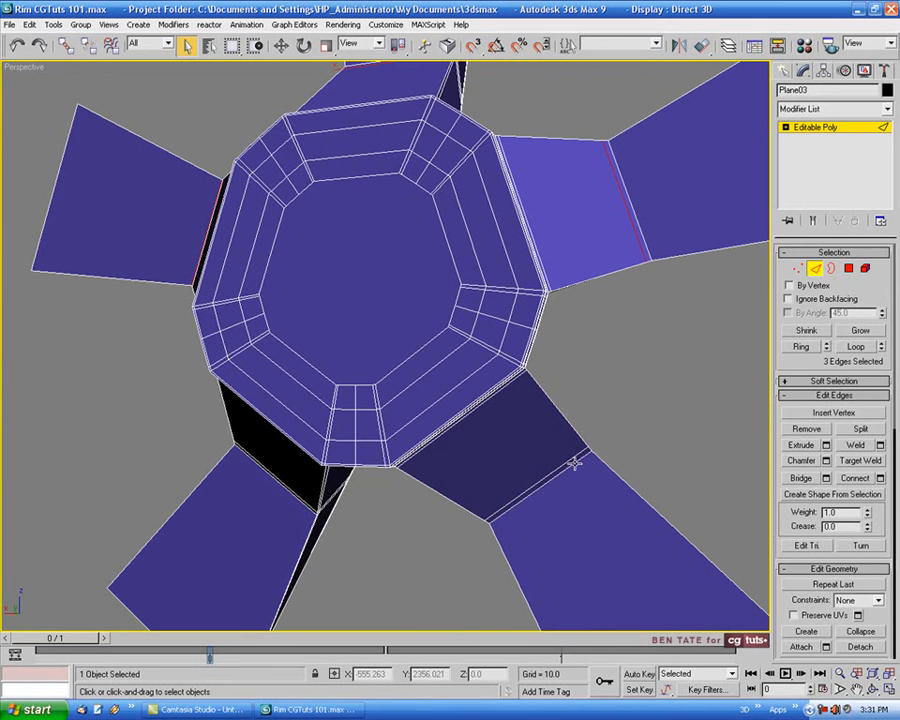
{"action": "left_click", "coordinate": [543, 473], "text": "ctrl"}
{"action": "left_click", "coordinate": [275, 482], "text": "ctrl"}
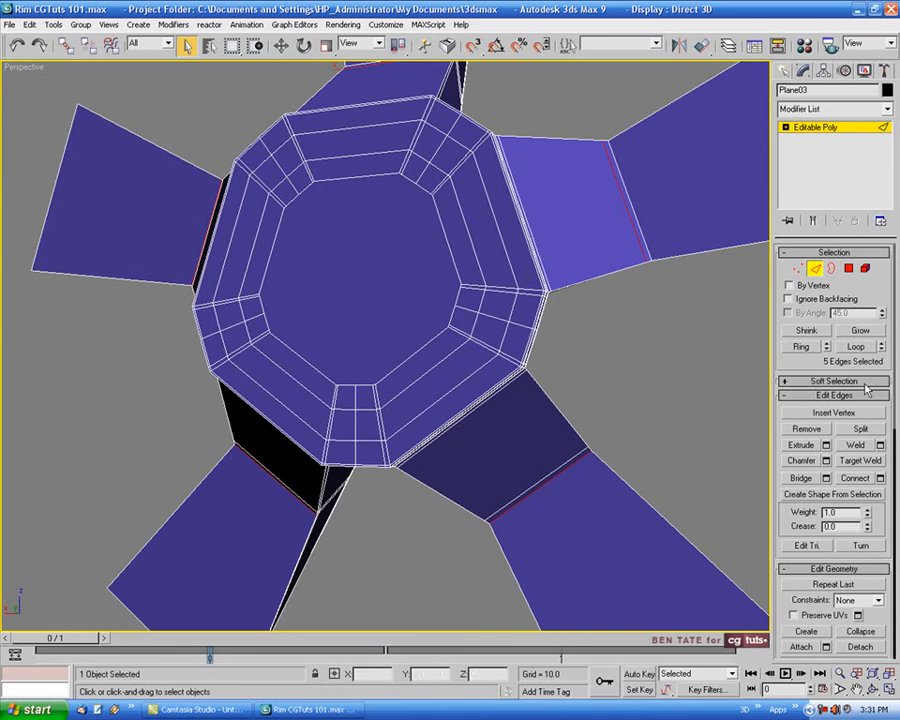
{"action": "left_click", "coordinate": [856, 346]}
{"action": "middle_click_drag", "start_coordinate": [440, 300], "coordinate": [738, 421], "text": "alt"}
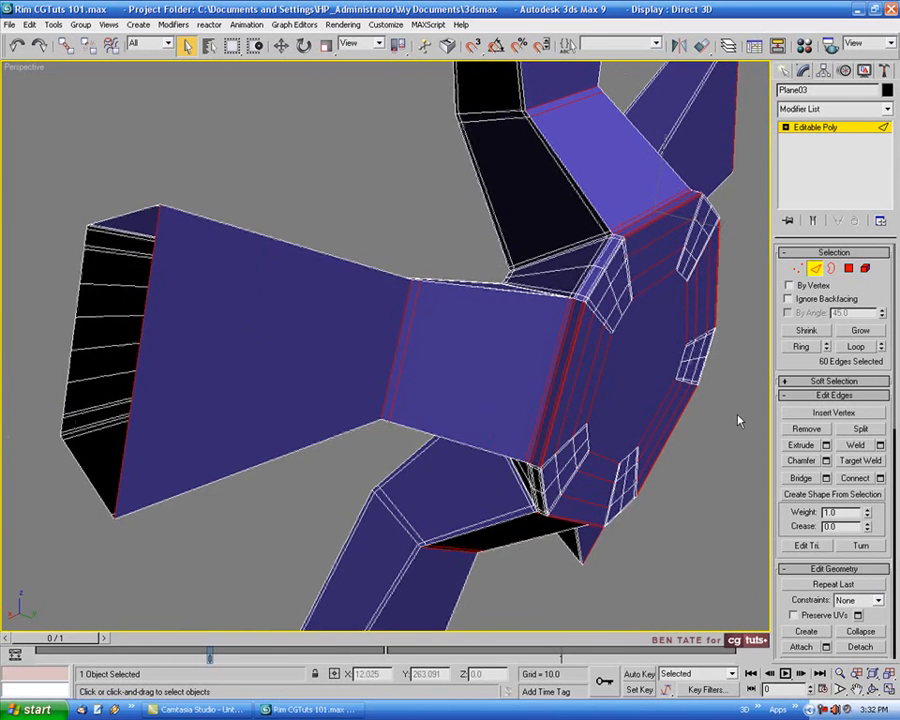
- Connect the ringed edges on the backs of the spokes with 2 segments, a pinch of about 91 and slide 0
{"action": "left_click", "coordinate": [880, 479]}
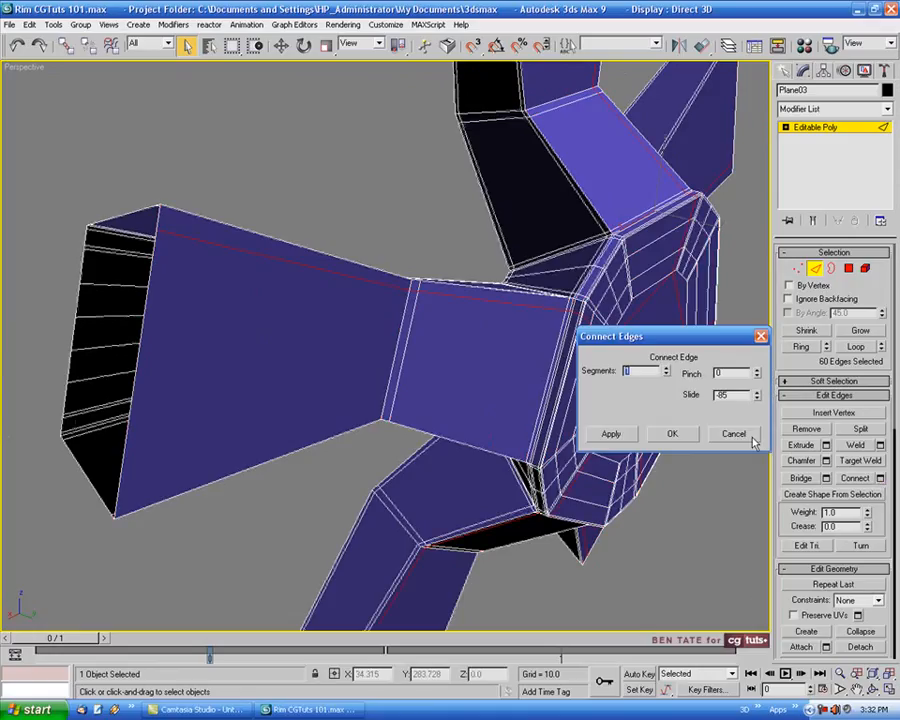
{"action": "left_click", "coordinate": [666, 369]}
{"action": "right_click", "coordinate": [755, 397]}
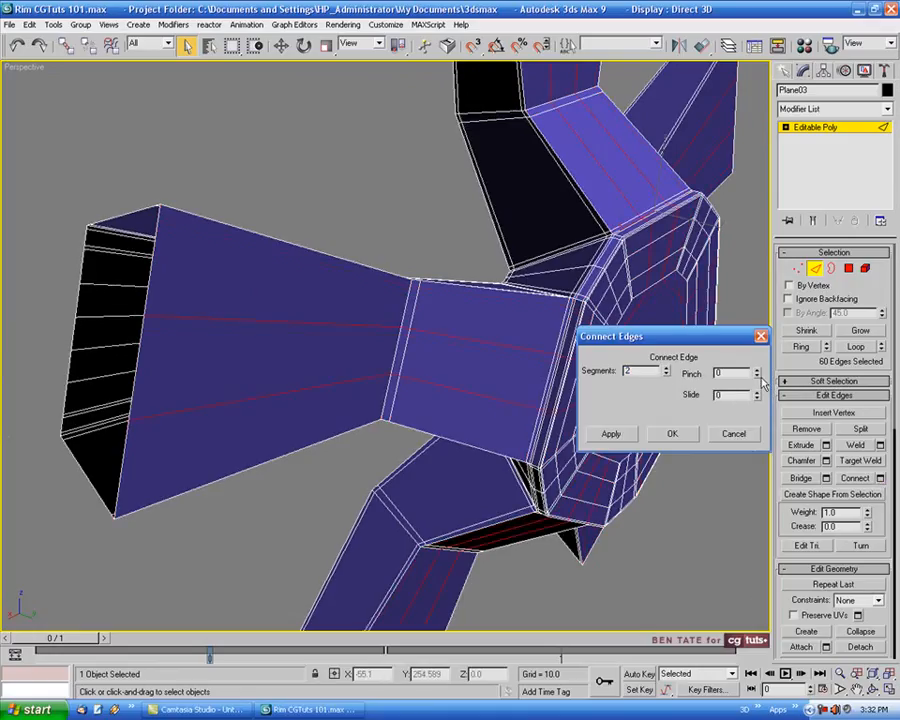
{"action": "left_click_drag", "start_coordinate": [756, 372], "coordinate": [758, 250]}
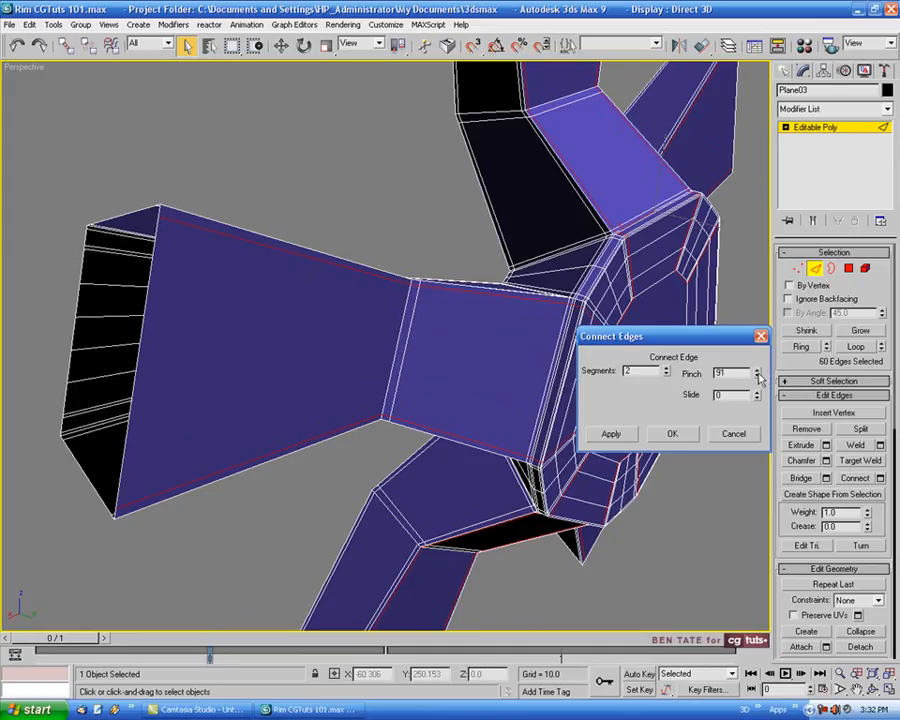
{"action": "left_click", "coordinate": [757, 370]}
{"action": "left_click", "coordinate": [672, 437]}
- Leave edge editing and add a TurboSmooth modifier to the wheel centre with 2 iterations and Isoline Display enabled
{"action": "middle_click_drag", "start_coordinate": [659, 478], "coordinate": [404, 403], "text": "alt"}
{"action": "scroll", "coordinate": [512, 402], "scroll_direction": "up", "scroll_amount": 4}
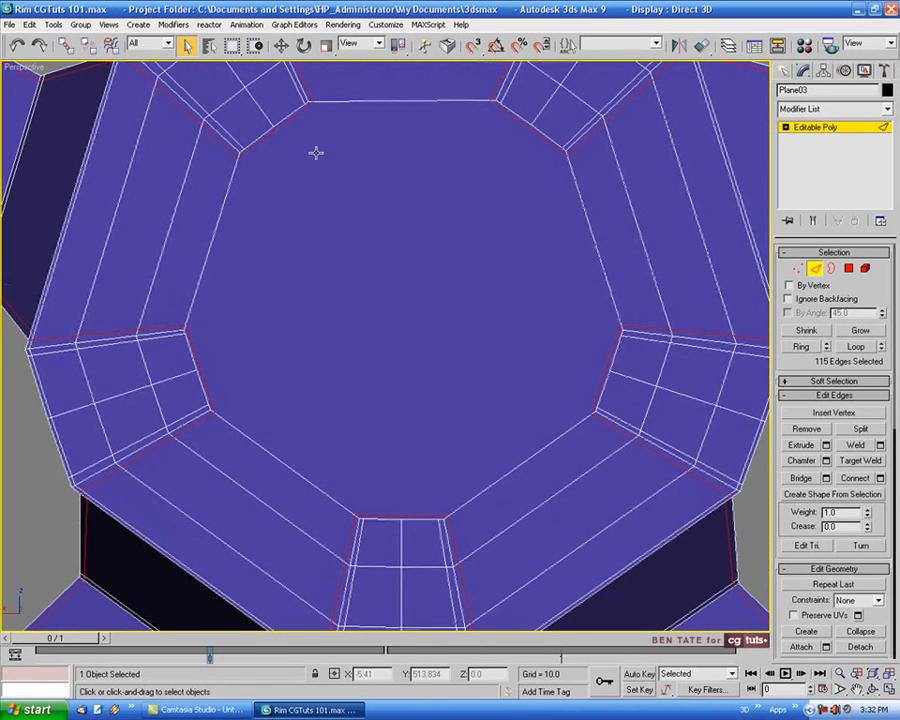
{"action": "scroll", "coordinate": [452, 448], "scroll_direction": "down", "scroll_amount": 8}
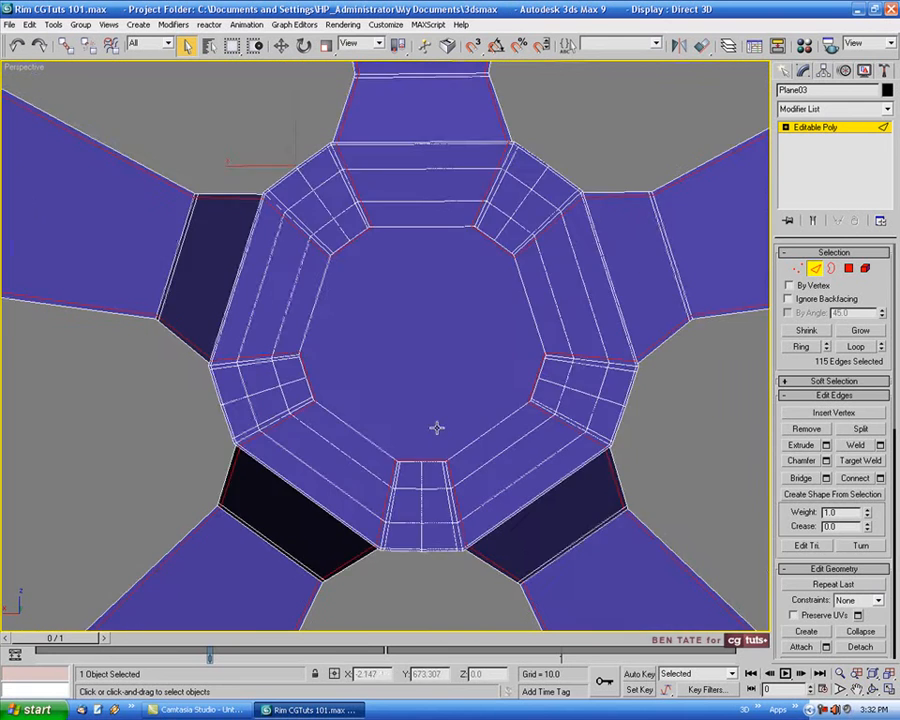
{"action": "middle_click_drag", "start_coordinate": [478, 400], "coordinate": [678, 423], "text": "alt"}
{"action": "left_click", "coordinate": [818, 268]}
{"action": "middle_click_drag", "start_coordinate": [520, 414], "coordinate": [530, 392], "text": "alt"}
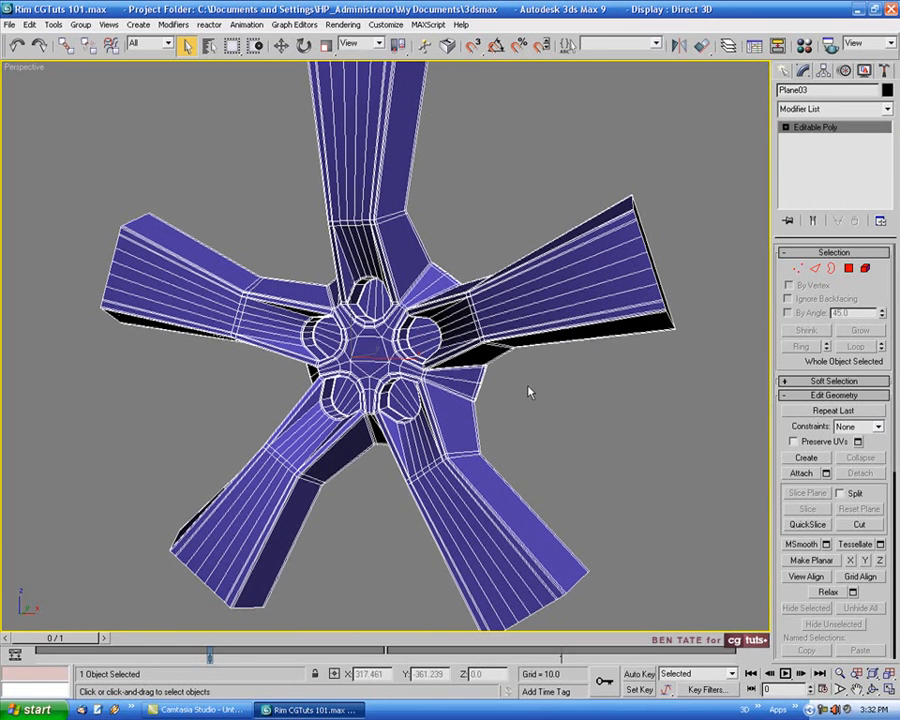
{"action": "left_click", "coordinate": [888, 110]}
{"action": "scroll", "coordinate": [870, 450], "scroll_direction": "down", "scroll_amount": 10}
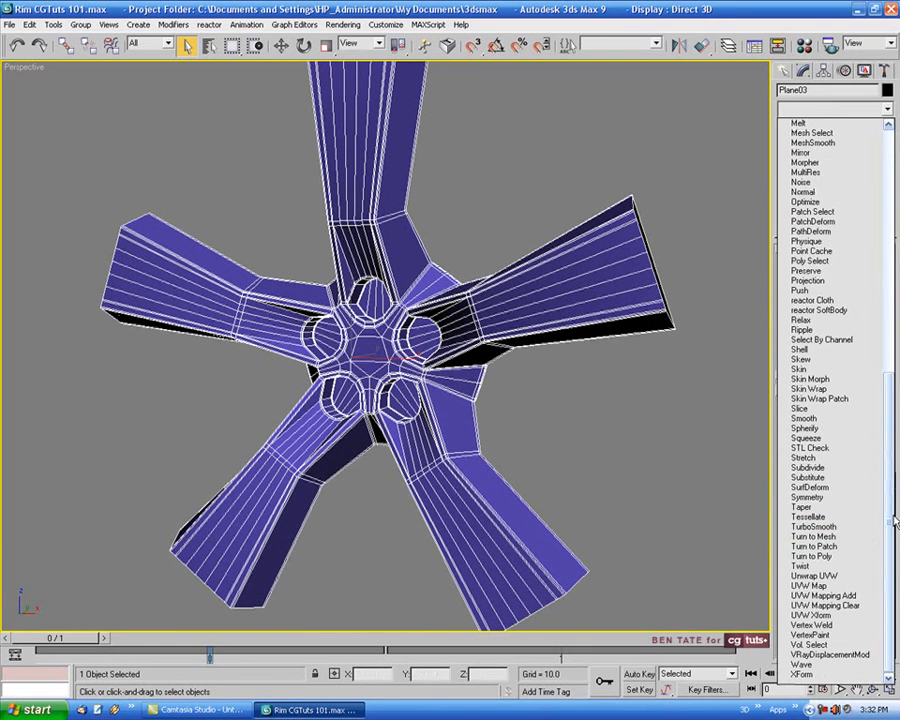
{"action": "left_click", "coordinate": [872, 526]}
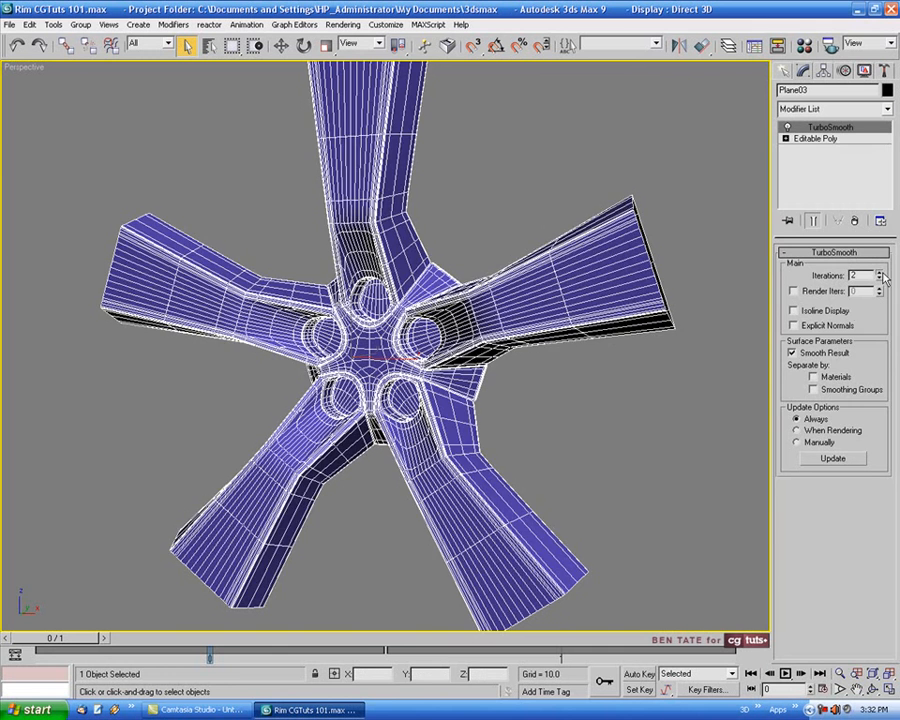
{"action": "left_click", "coordinate": [793, 310]}
- Examine the smoothed hub, bolt holes and spokes from several angles without the edge overlay, and deselect the wheel centre
{"action": "key", "text": "F4"}
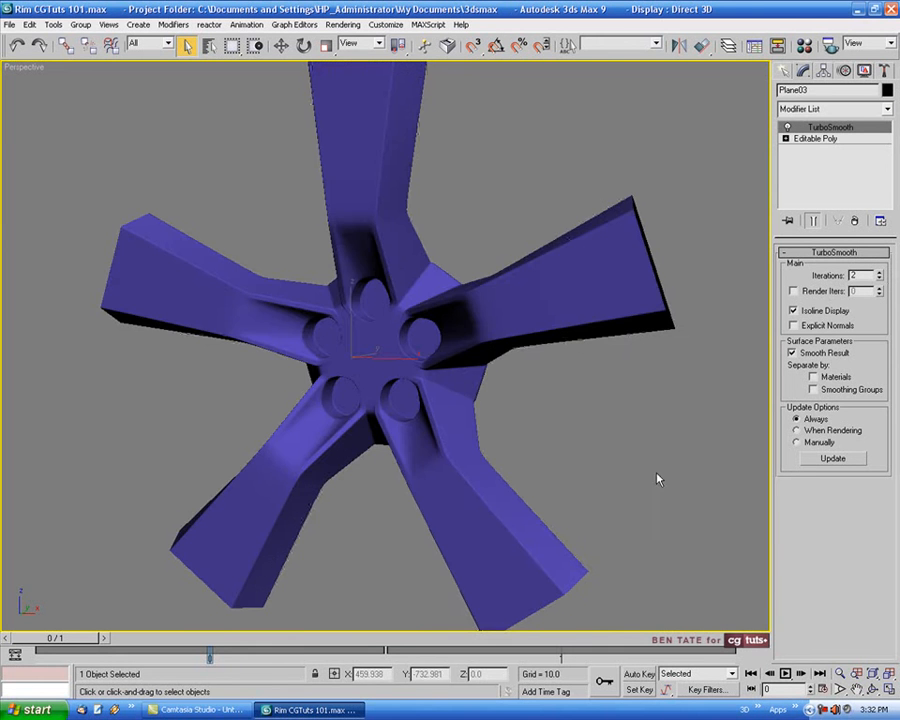
{"action": "middle_click_drag", "start_coordinate": [609, 461], "coordinate": [574, 313], "text": "alt"}
{"action": "scroll", "coordinate": [470, 418], "scroll_direction": "up", "scroll_amount": 4}
{"action": "middle_click_drag", "start_coordinate": [574, 313], "coordinate": [562, 361], "text": "alt"}
{"action": "scroll", "coordinate": [562, 361], "scroll_direction": "down", "scroll_amount": 4}
{"action": "middle_click_drag", "start_coordinate": [522, 378], "coordinate": [577, 405], "text": "alt"}
{"action": "middle_click_drag", "start_coordinate": [420, 396], "coordinate": [444, 420], "text": "alt"}
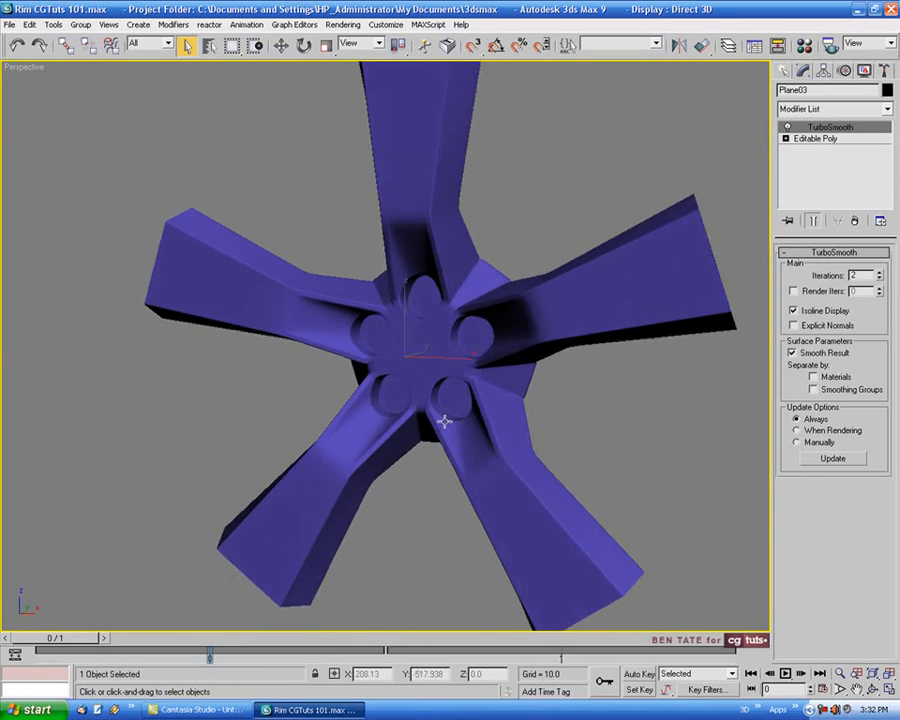
{"action": "scroll", "coordinate": [436, 334], "scroll_direction": "up", "scroll_amount": 5}
{"action": "middle_click_drag", "start_coordinate": [436, 334], "coordinate": [381, 359]}
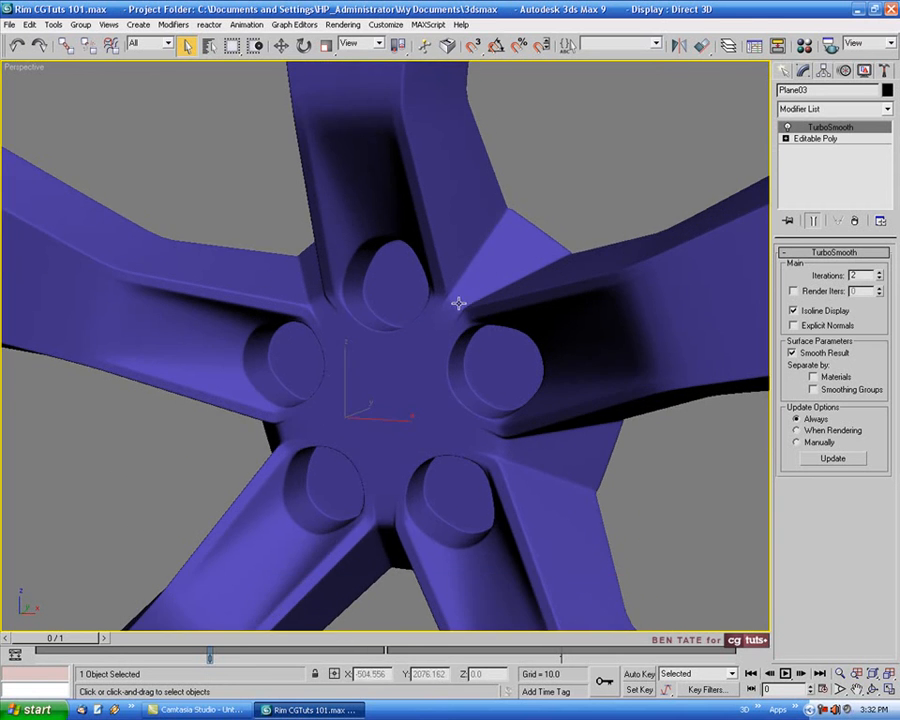
{"action": "middle_click_drag", "start_coordinate": [458, 303], "coordinate": [490, 334], "text": "alt"}
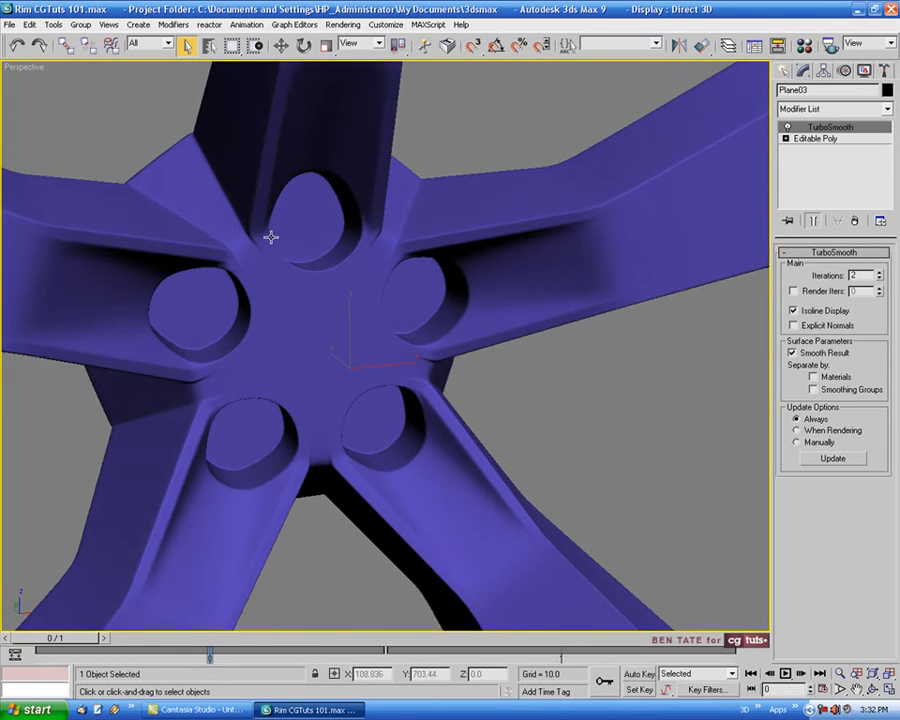
{"action": "middle_click_drag", "start_coordinate": [270, 237], "coordinate": [300, 243], "text": "alt"}
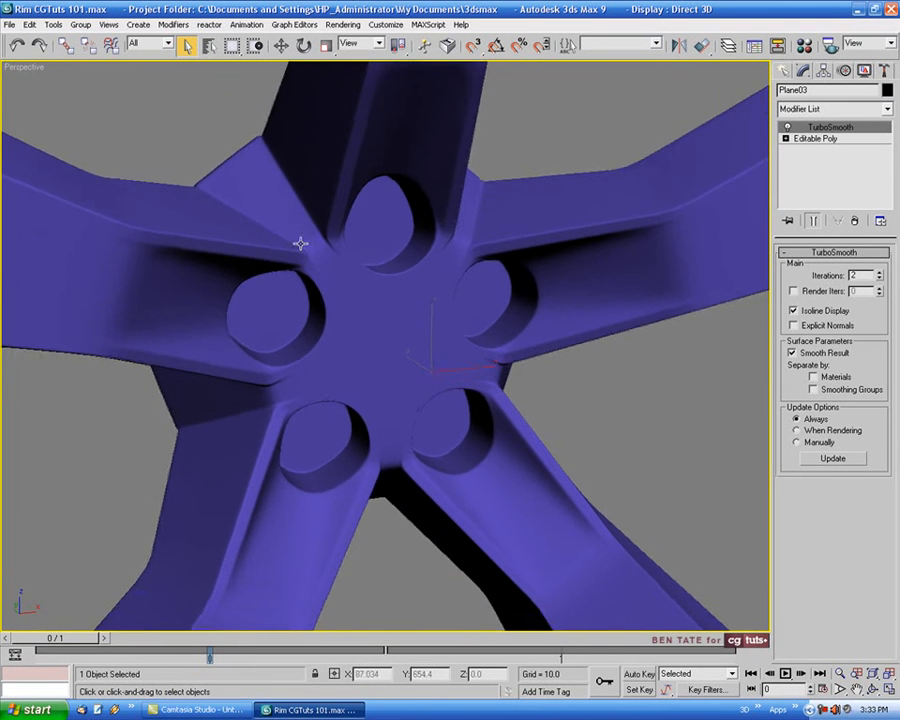
{"action": "mouse_move", "coordinate": [421, 397]}
{"action": "middle_mouse_down", "text": "alt"}
{"action": "mouse_move", "coordinate": [398, 358]}
{"action": "mouse_move", "coordinate": [382, 368]}
{"action": "mouse_move", "coordinate": [439, 375]}
{"action": "mouse_move", "coordinate": [388, 370]}
{"action": "mouse_move", "coordinate": [380, 356]}
{"action": "mouse_move", "coordinate": [384, 394]}
{"action": "mouse_move", "coordinate": [392, 388]}
{"action": "mouse_move", "coordinate": [466, 432]}
{"action": "mouse_move", "coordinate": [510, 378]}
{"action": "mouse_move", "coordinate": [418, 360]}
{"action": "mouse_move", "coordinate": [426, 374]}
{"action": "mouse_move", "coordinate": [406, 404]}
{"action": "mouse_move", "coordinate": [519, 405]}
{"action": "mouse_move", "coordinate": [404, 396]}
{"action": "mouse_move", "coordinate": [416, 389]}
{"action": "middle_mouse_up", "text": "alt"}
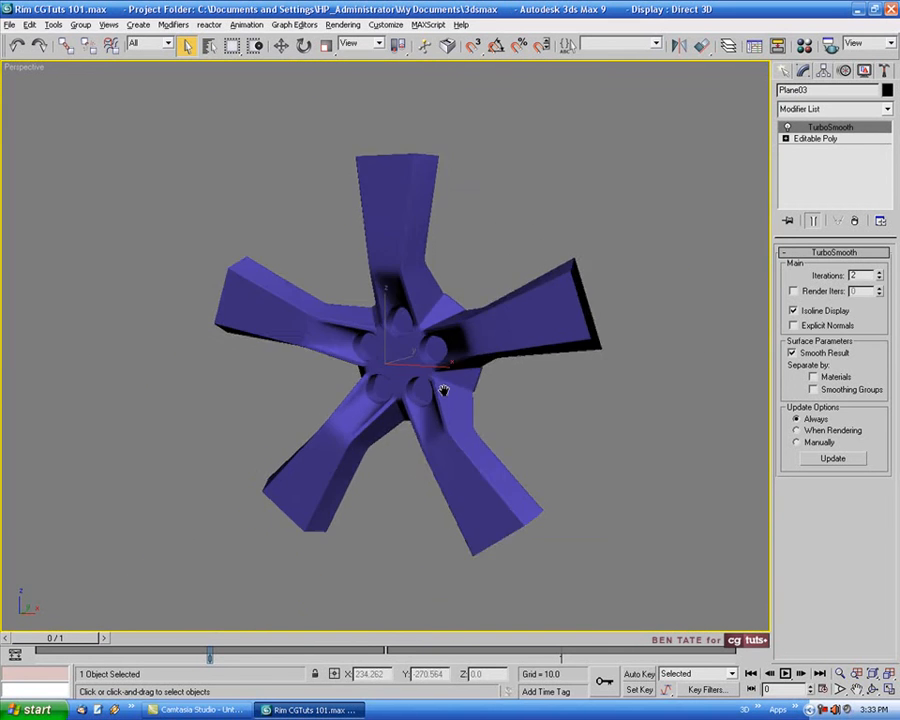
{"action": "scroll", "coordinate": [443, 390], "scroll_direction": "up", "scroll_amount": 3}
{"action": "scroll", "coordinate": [446, 378], "scroll_direction": "down", "scroll_amount": 1}
{"action": "middle_click_drag", "start_coordinate": [514, 410], "coordinate": [545, 425]}
{"action": "scroll", "coordinate": [512, 415], "scroll_direction": "down", "scroll_amount": 3}
{"action": "middle_click_drag", "start_coordinate": [545, 425], "coordinate": [529, 424], "text": "alt"}
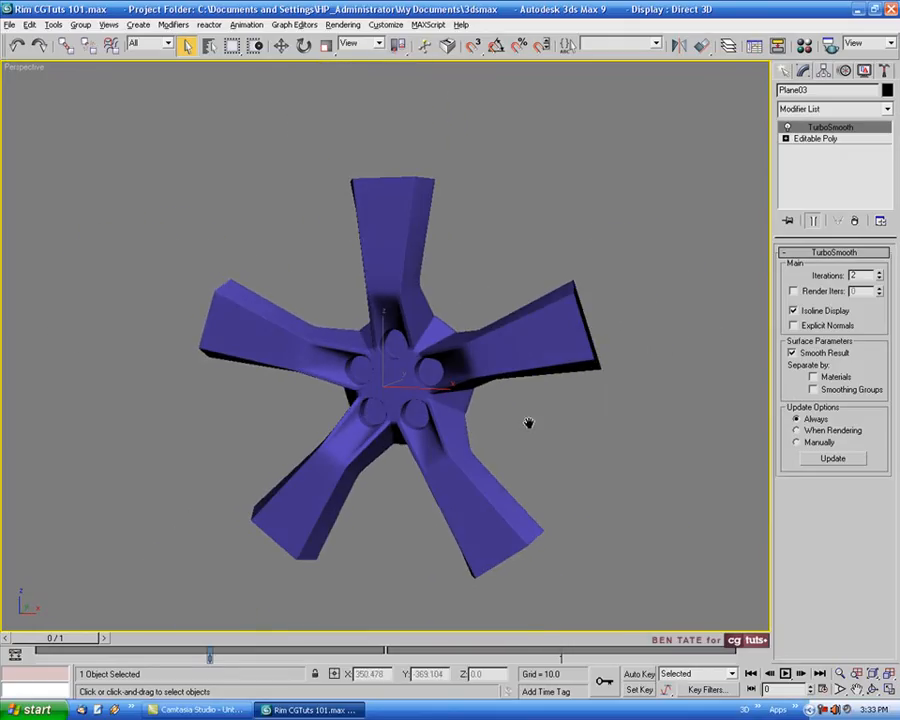
{"action": "left_click", "coordinate": [527, 424]}
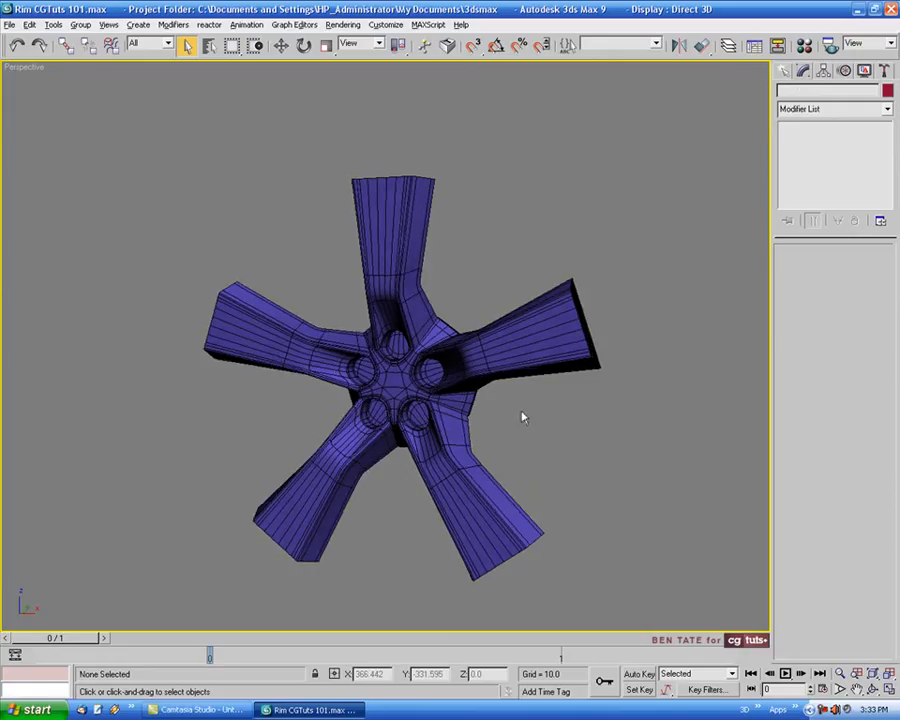